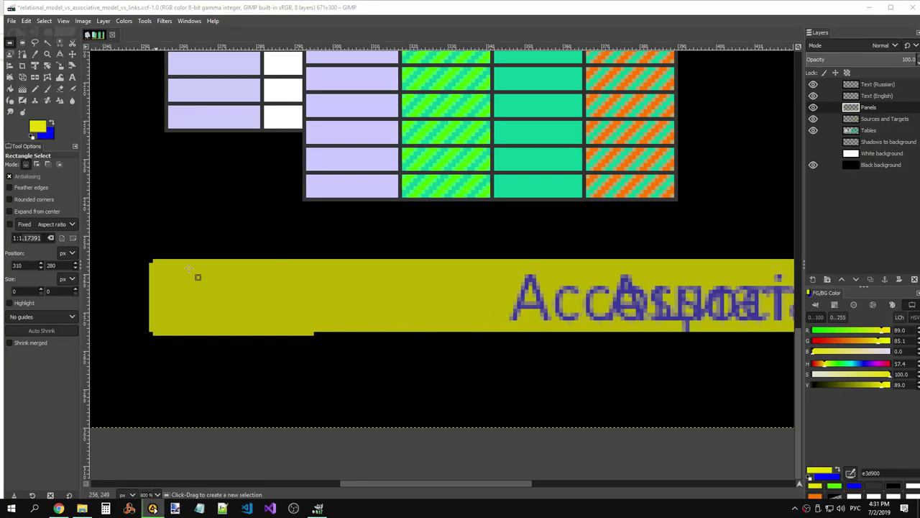
Copy a one-pixel row of the yellow bar and anchor it along the bar's bottom edge
mouse_move(356, 480)
mouse_down()
mouse_move(475, 478)
mouse_move(347, 478)
mouse_up()
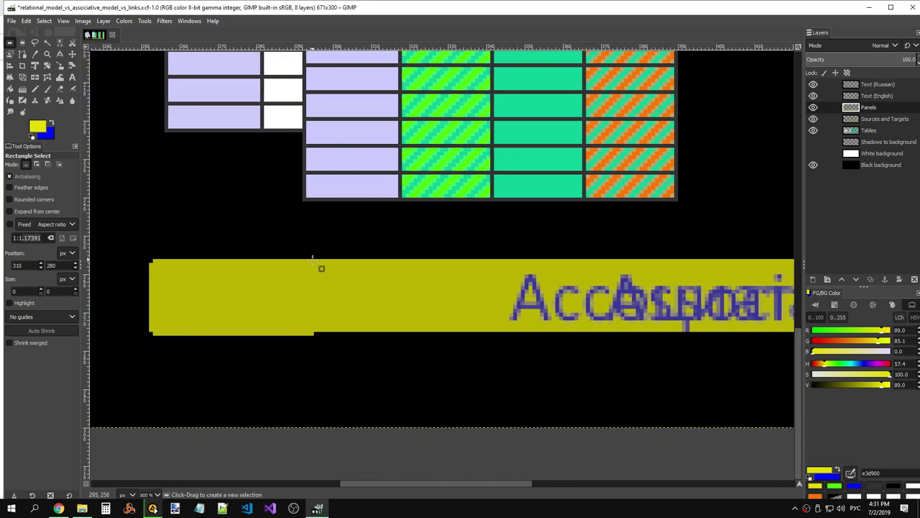
drag(312, 256, 670, 256)
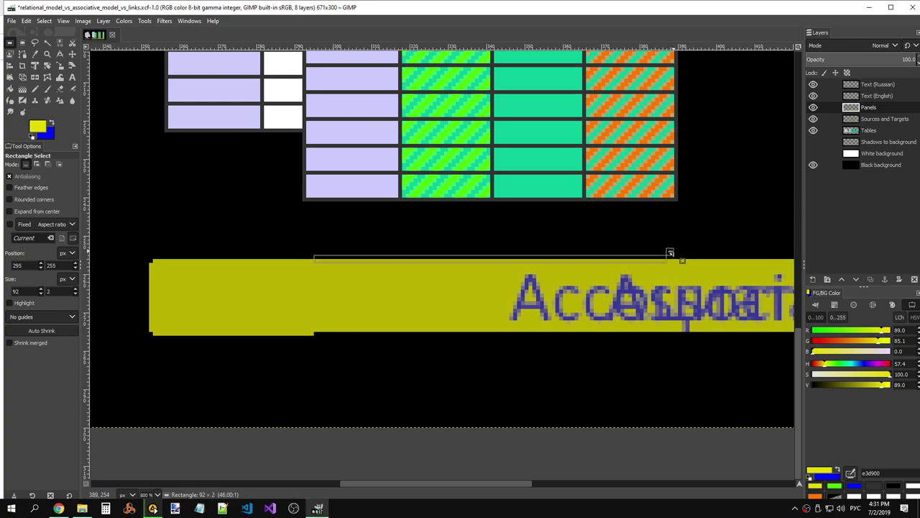
drag(467, 482, 604, 480)
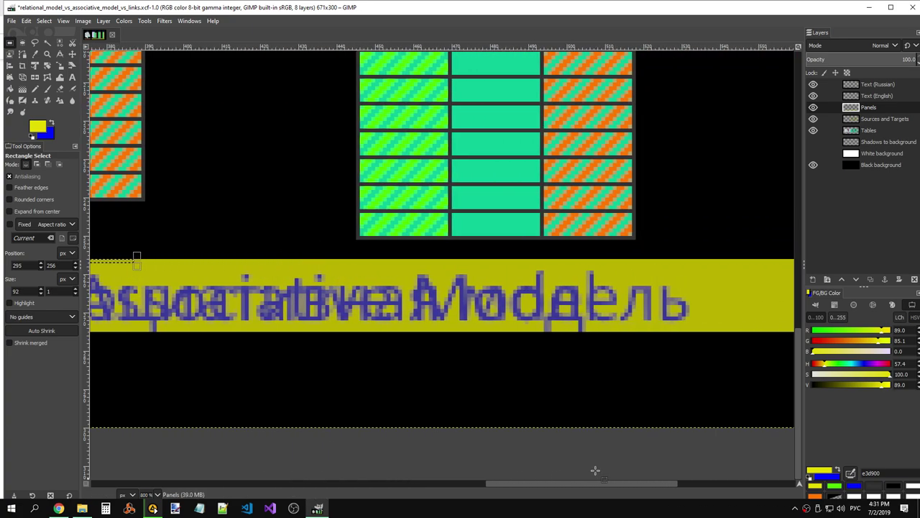
mouse_move(137, 263)
mouse_down()
mouse_move(741, 260)
mouse_move(649, 265)
mouse_up()
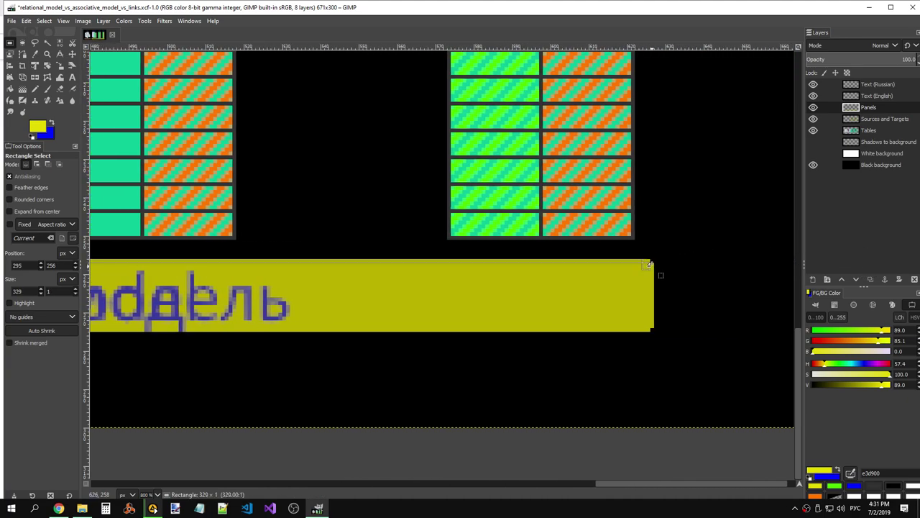
key(ctrl+c)
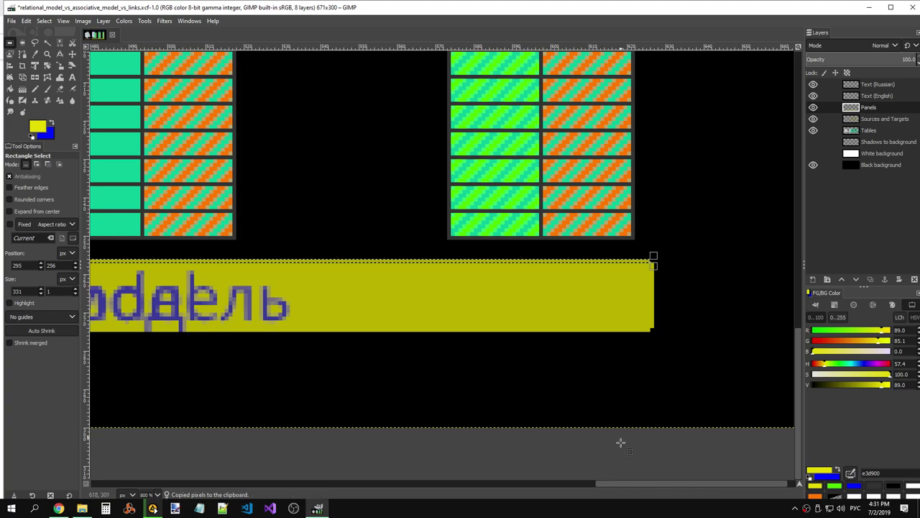
mouse_move(643, 483)
mouse_down()
mouse_move(400, 478)
mouse_move(647, 471)
mouse_up()
key(ctrl+v)
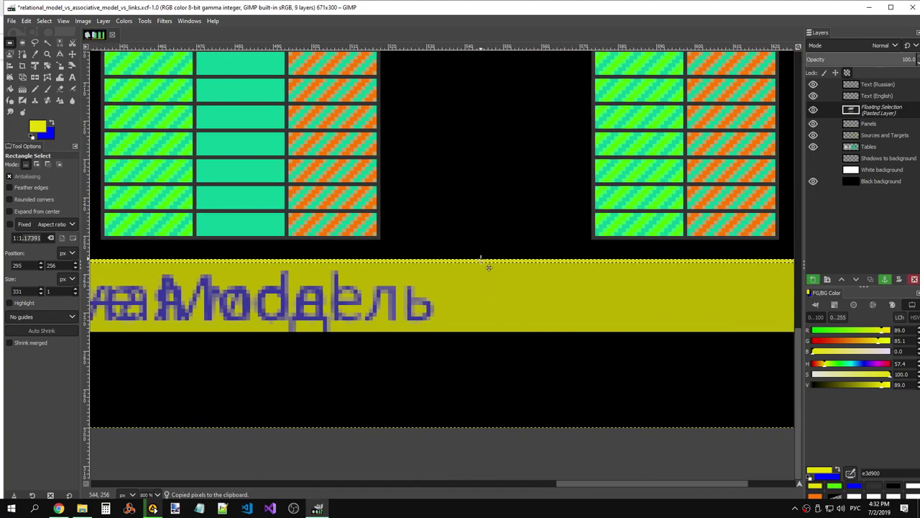
drag(488, 268, 484, 342)
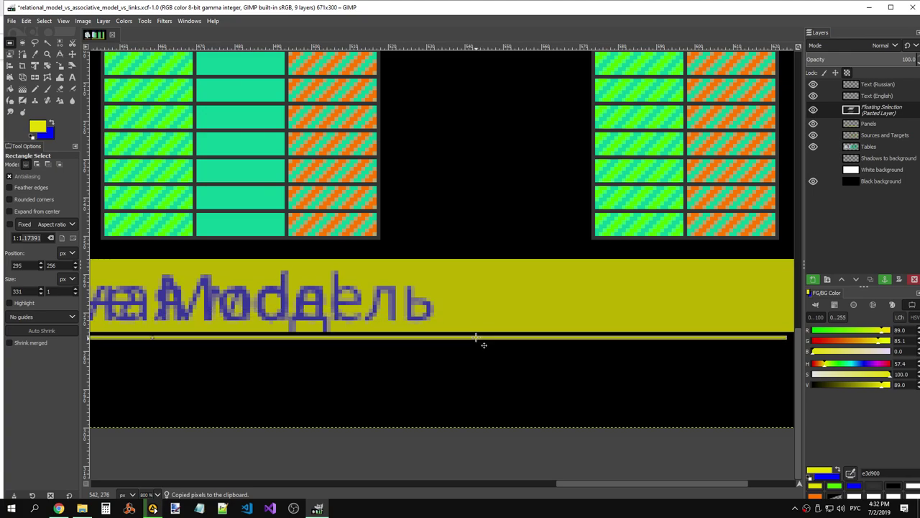
drag(576, 483, 393, 477)
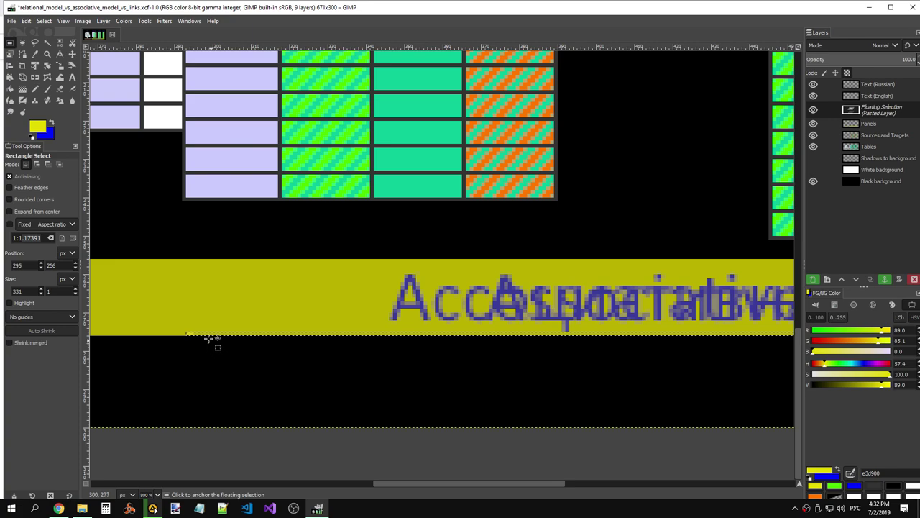
drag(199, 340, 222, 341)
click(368, 383)
drag(443, 482, 666, 482)
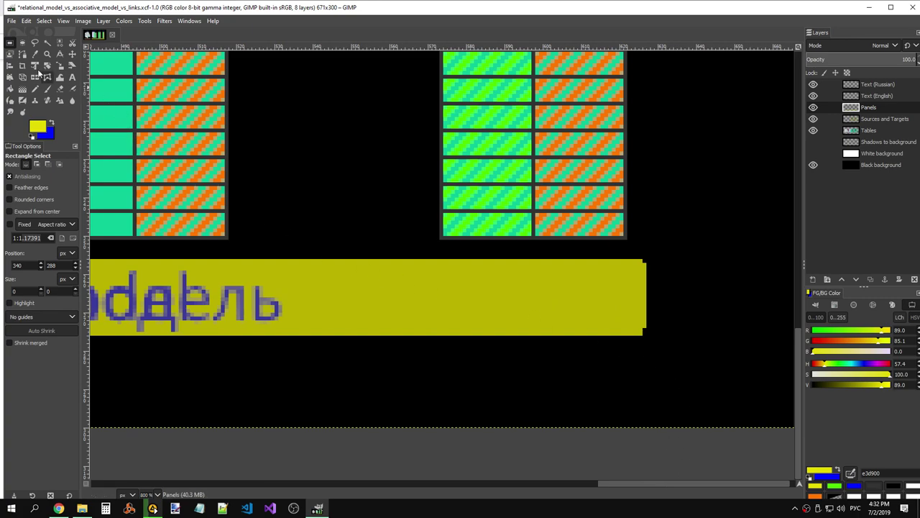
Copy a single yellow pixel and anchor it into the bar's missing corner
scroll(668, 337, up, 4)
drag(564, 282, 579, 315)
key(ctrl+c)
key(ctrl+v)
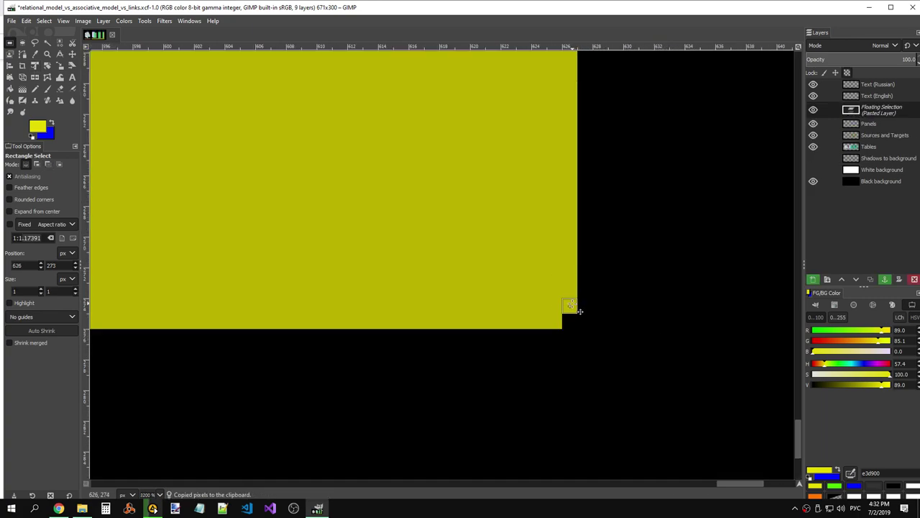
click(614, 350)
drag(720, 482, 347, 482)
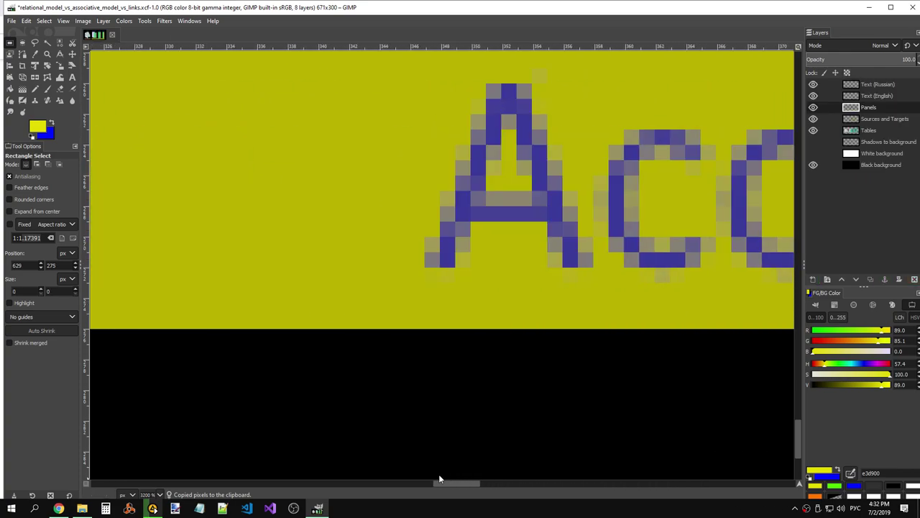
scroll(464, 359, down, 3)
scroll(503, 358, down, 3)
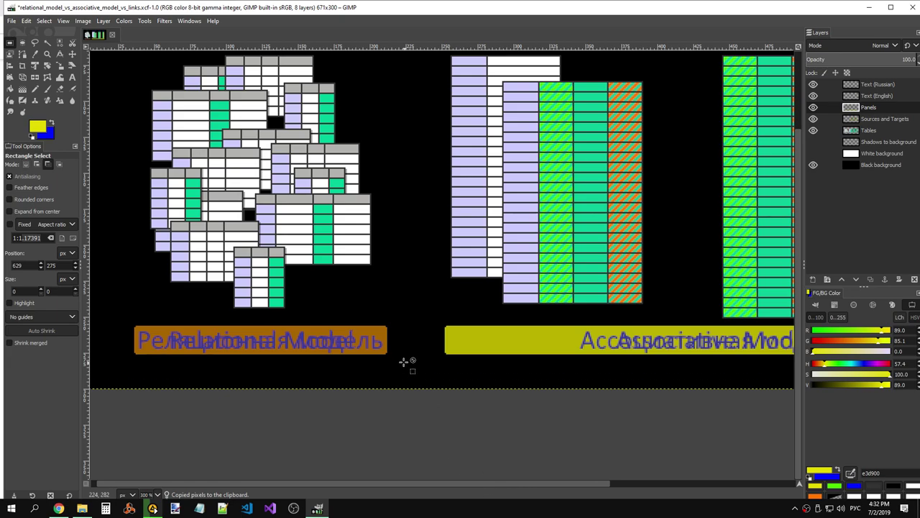
scroll(401, 356, up, 3)
drag(360, 344, 542, 345)
scroll(532, 406, down, 4)
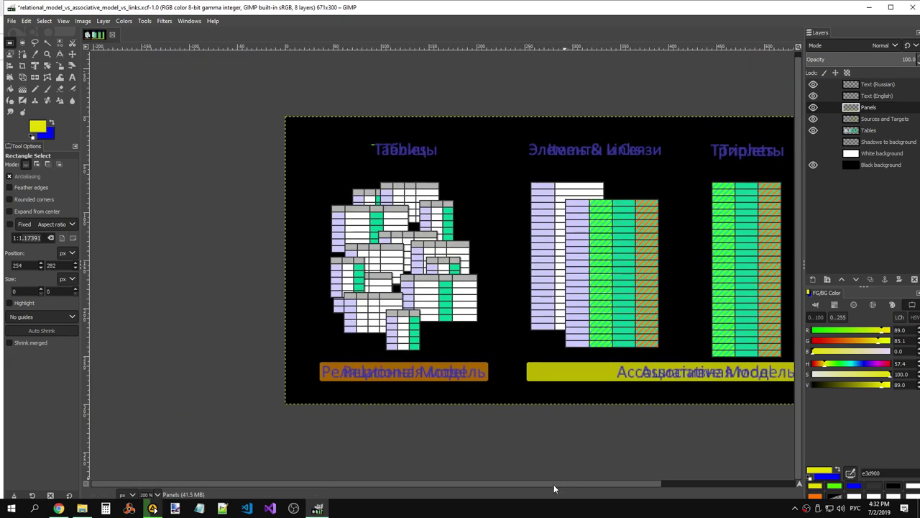
drag(550, 485, 646, 484)
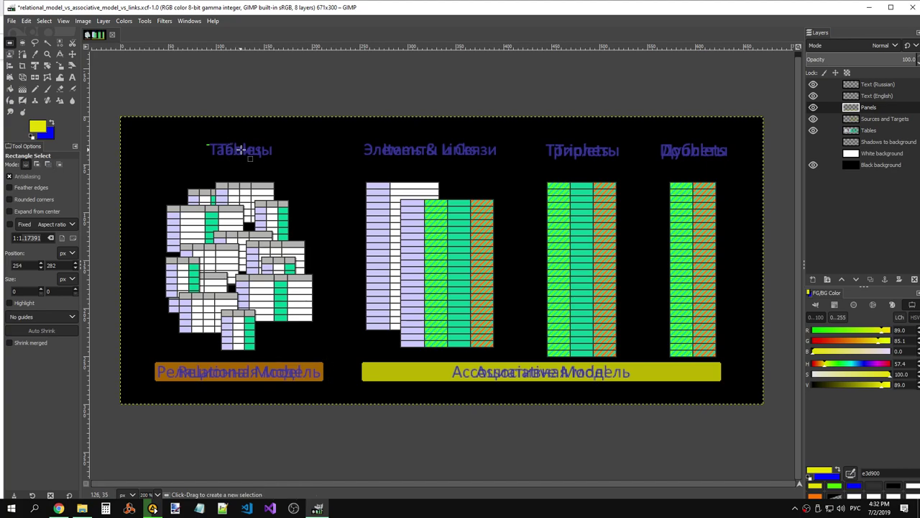
ctrl+scroll(207, 368, up, 6)
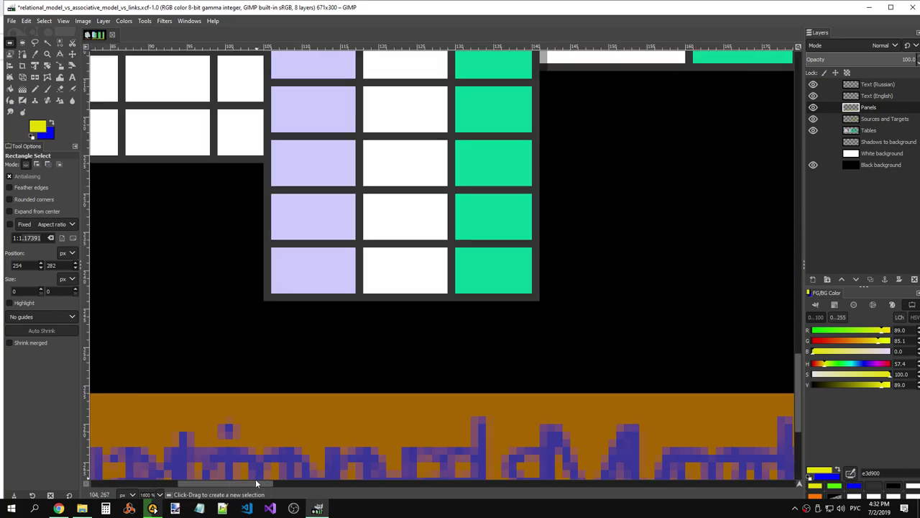
drag(255, 482, 211, 472)
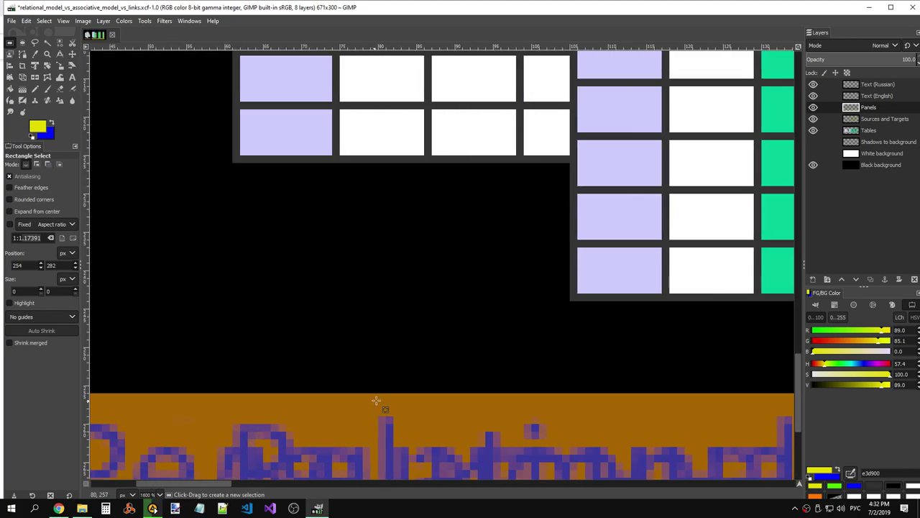
scroll(431, 298, up, 5)
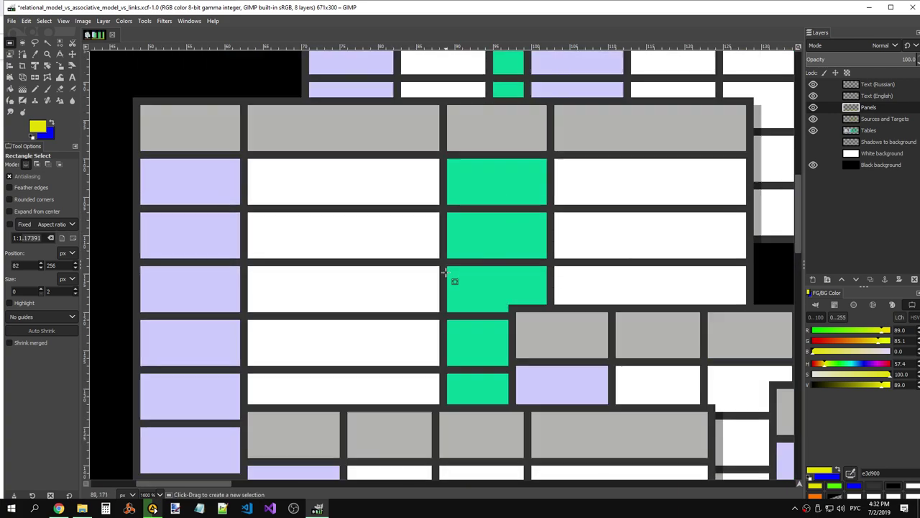
scroll(445, 272, up, 5)
scroll(450, 263, up, 5)
scroll(249, 483, right, 5)
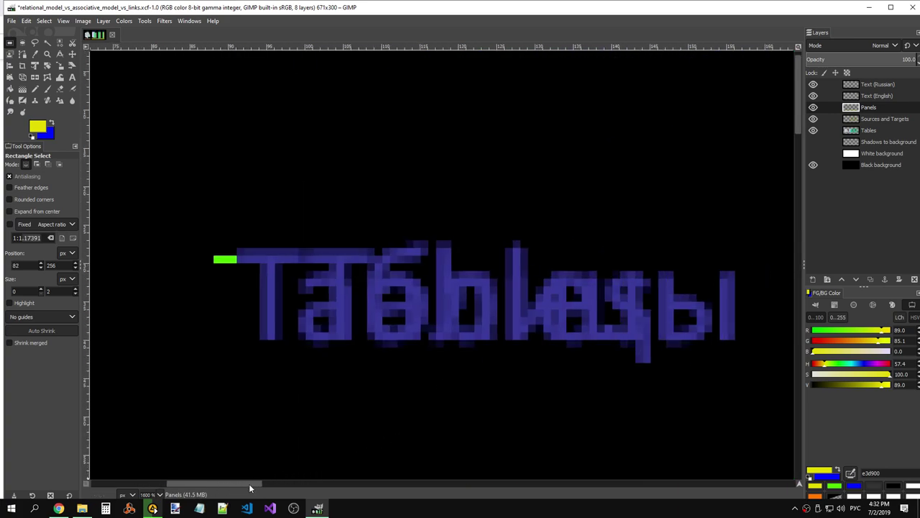
scroll(268, 484, right, 3)
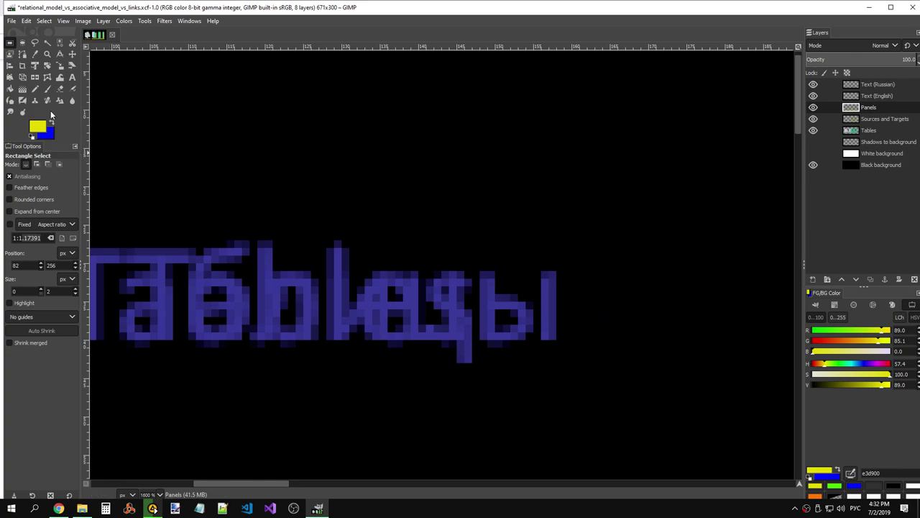
With a bright green Pencil, mark beside the Tables heading, undoing a stray stroke
click(35, 89)
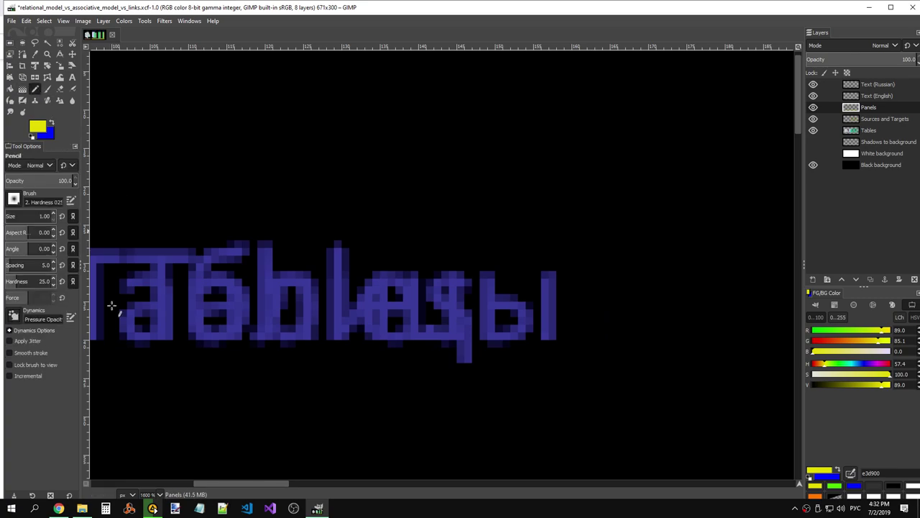
click(835, 487)
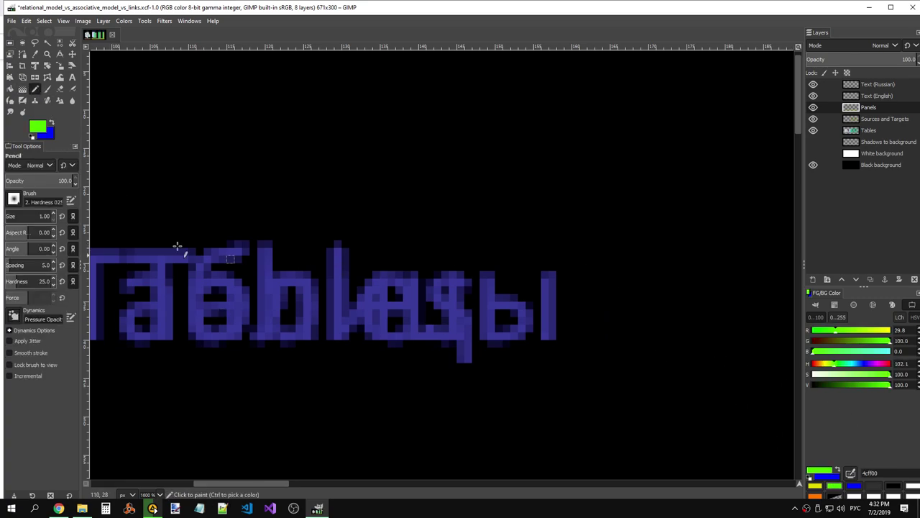
drag(338, 235, 338, 227)
scroll(418, 224, down, 3)
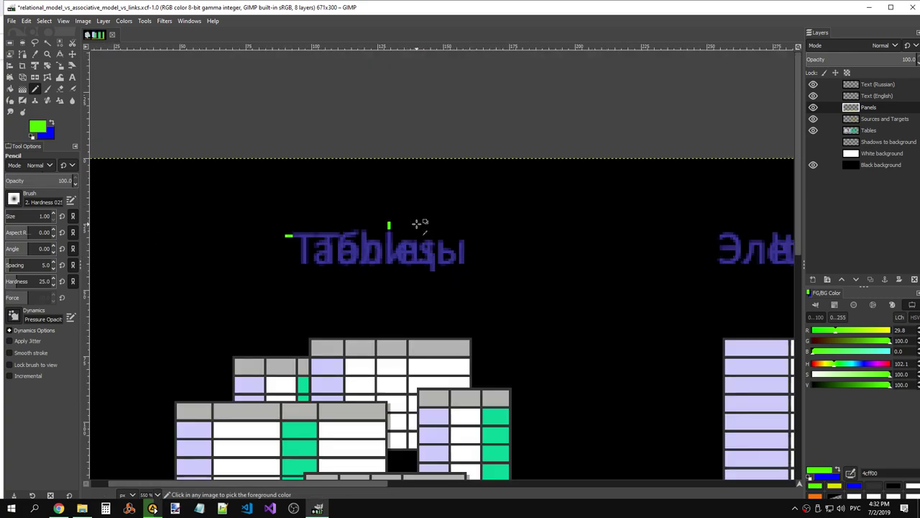
scroll(420, 300, down, 10)
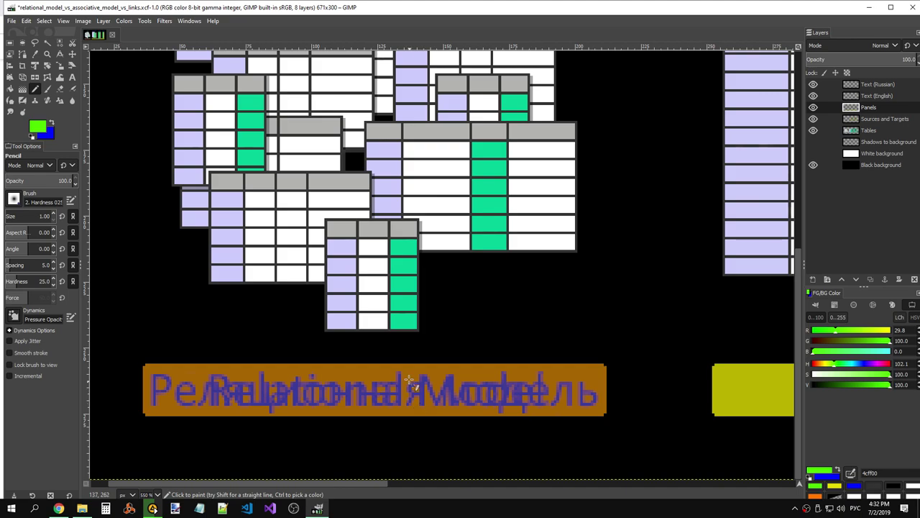
scroll(526, 264, up, 10)
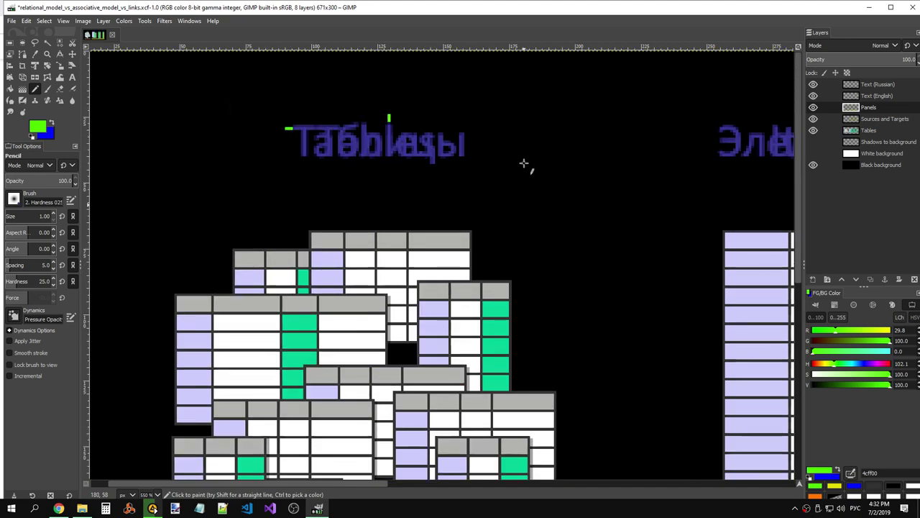
scroll(419, 127, up, 3)
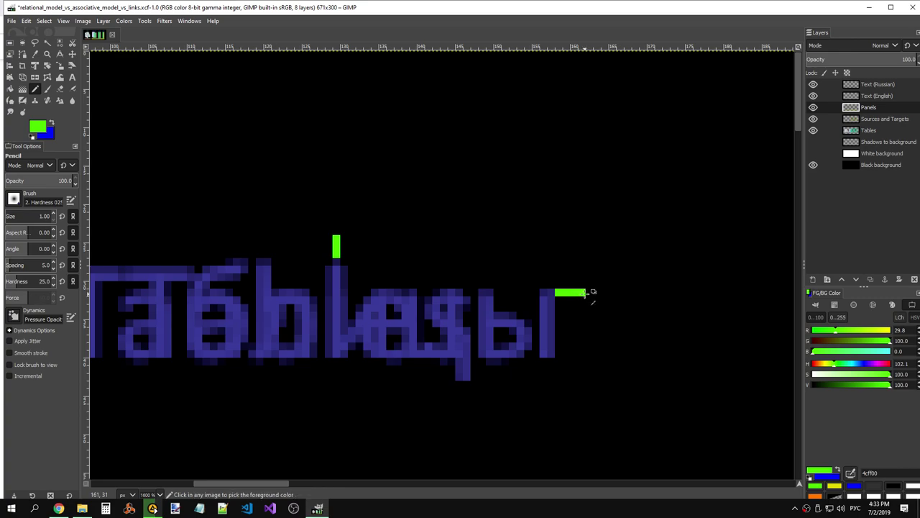
key(ctrl+z)
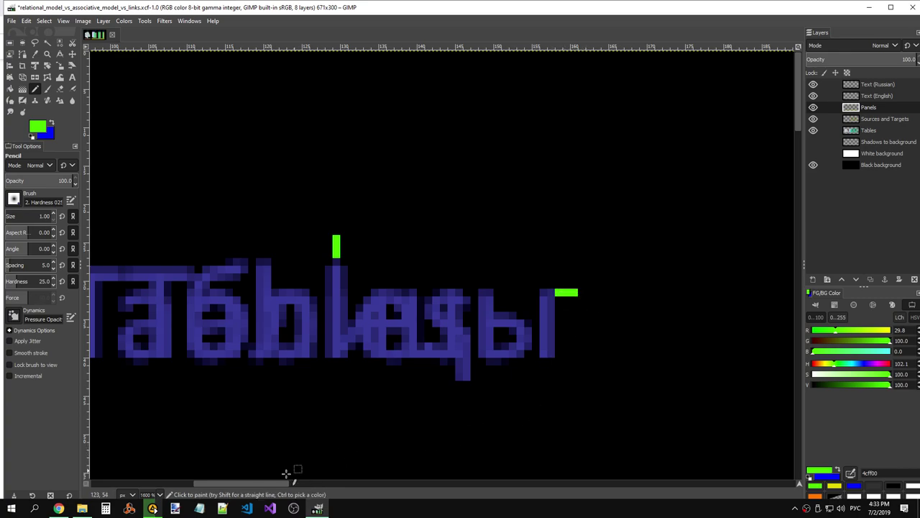
Add green ticks along the headings toward Связи, undoing the stray stroke after it
drag(287, 483, 474, 472)
scroll(471, 432, down, 1)
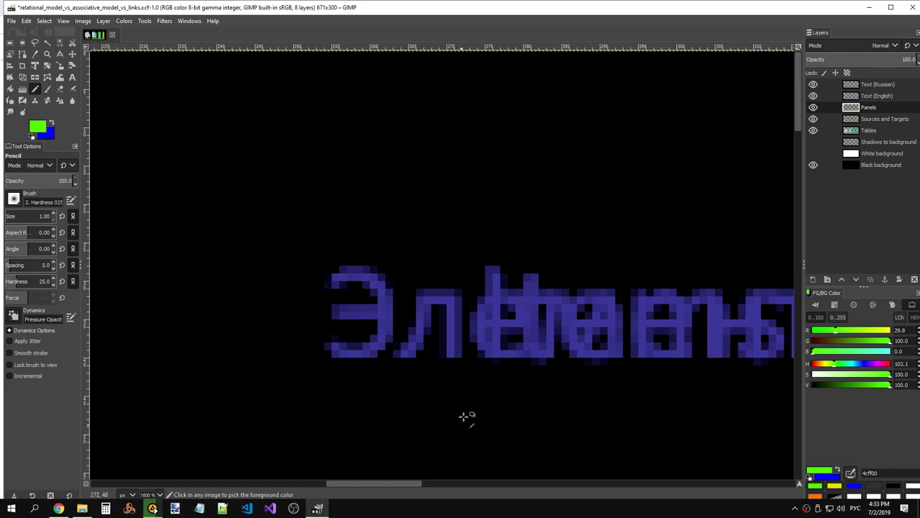
scroll(468, 406, down, 1)
drag(444, 484, 427, 484)
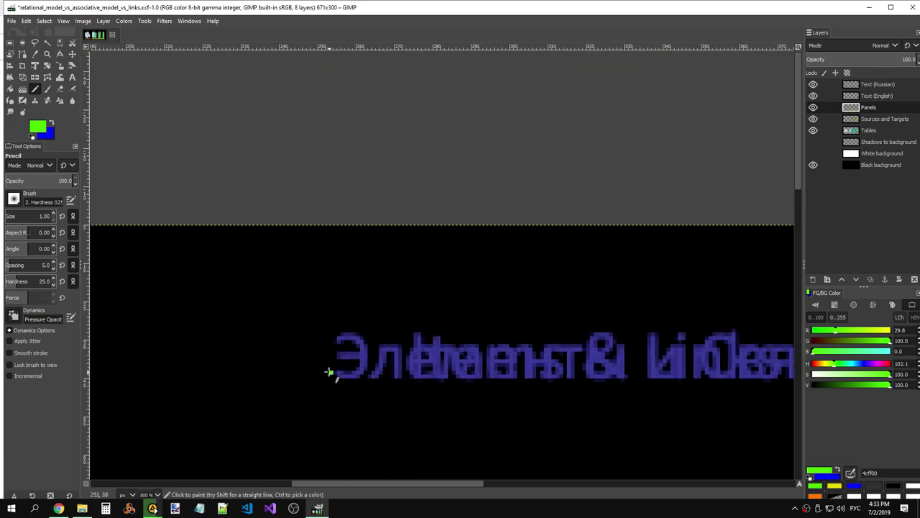
drag(407, 484, 490, 484)
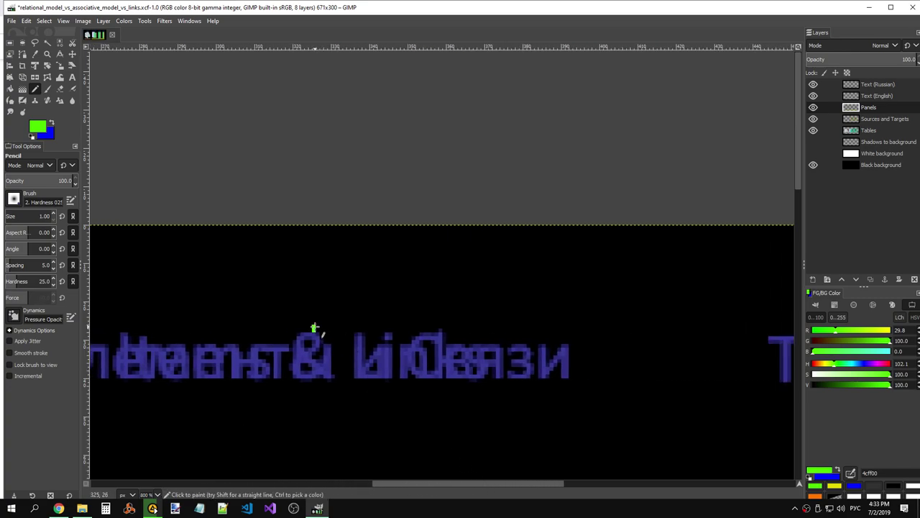
drag(471, 482, 553, 482)
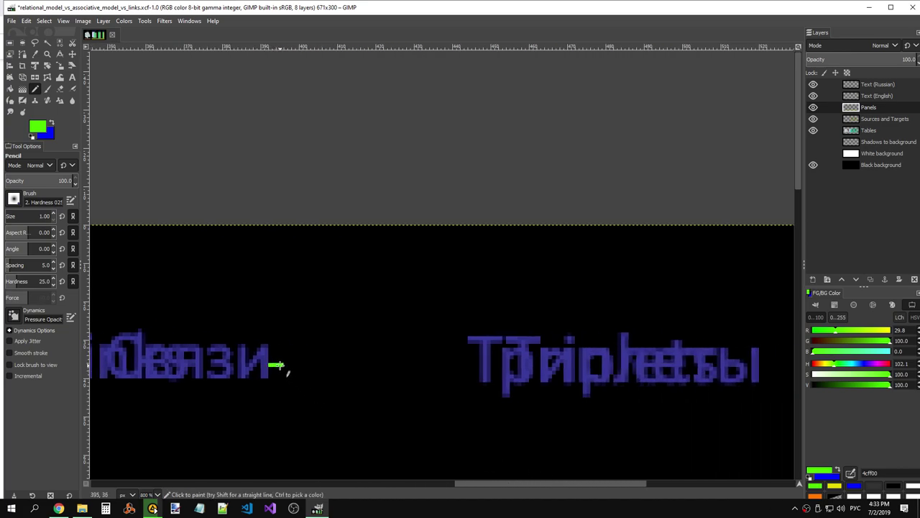
key(ctrl+z)
Tick the Triplets and Doublets headings, undoing a misplaced short green stroke
drag(532, 482, 235, 482)
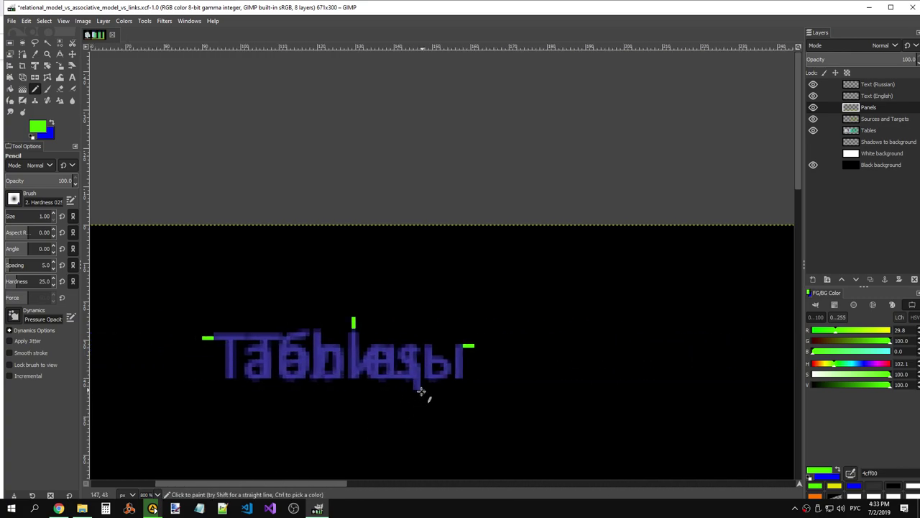
drag(327, 481, 684, 477)
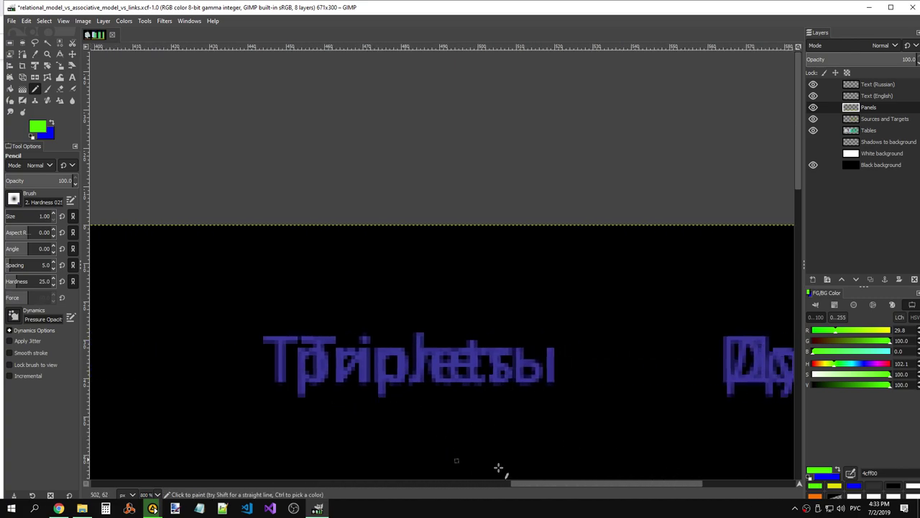
scroll(547, 483, right, 2)
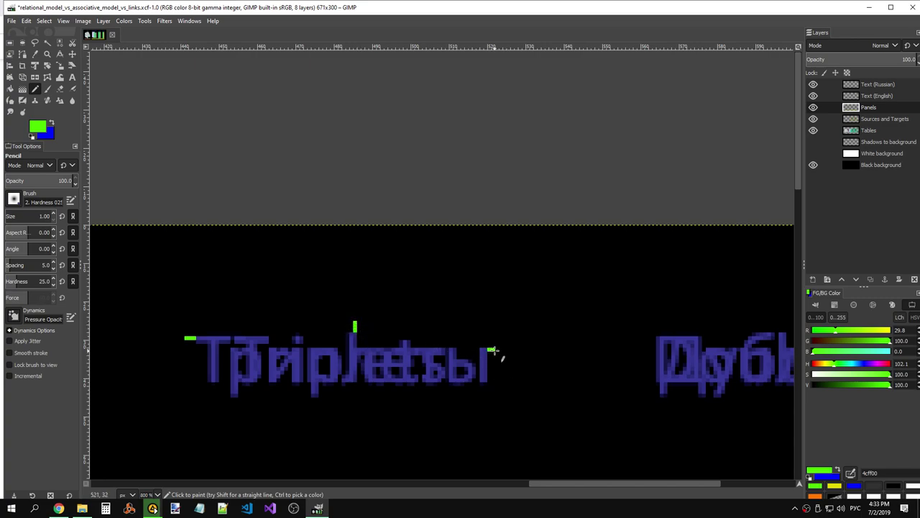
drag(568, 484, 628, 480)
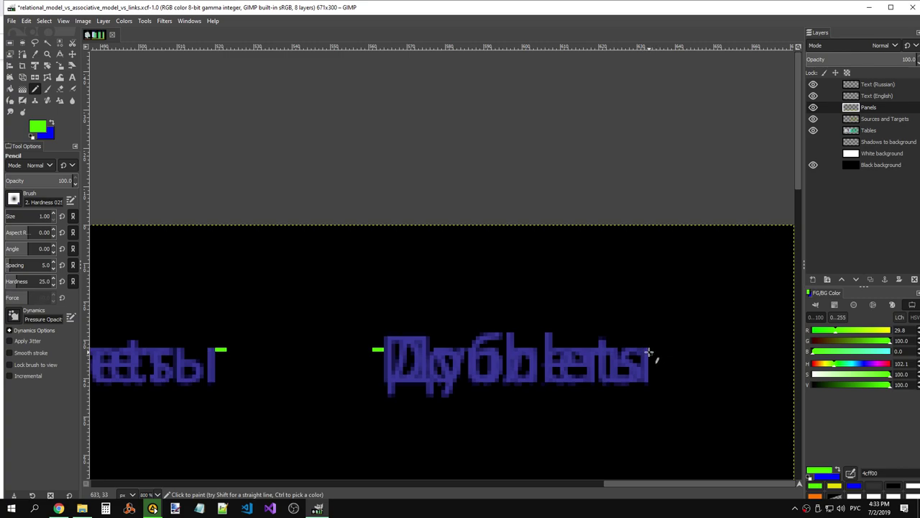
key(ctrl+z)
key(ctrl+z)
Draw a straight green Pencil line under the headings from Tables across to Triplets
ctrl+scroll(662, 407, down, 1)
ctrl+scroll(642, 417, down, 1)
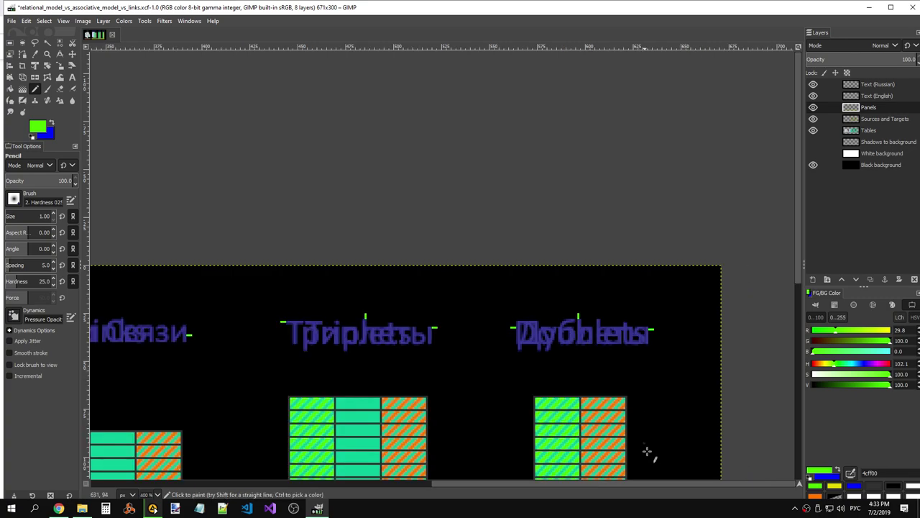
drag(652, 484, 631, 484)
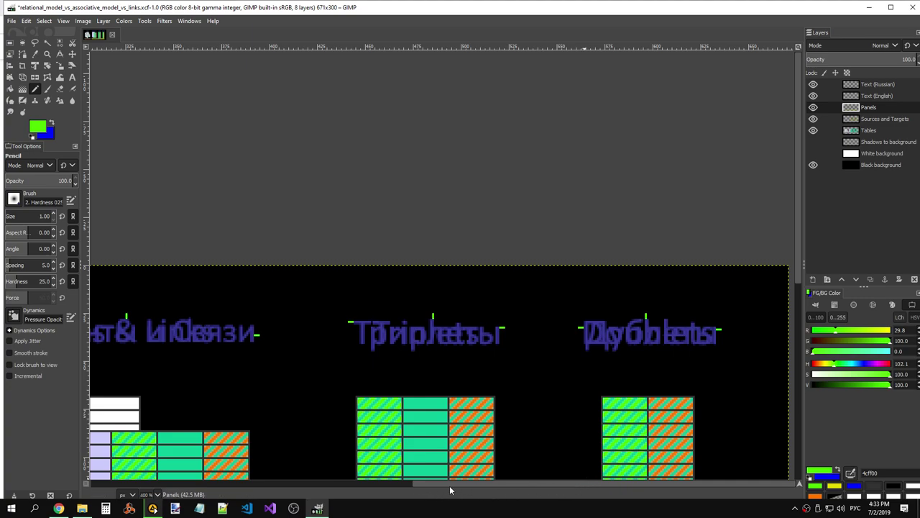
drag(450, 485, 212, 484)
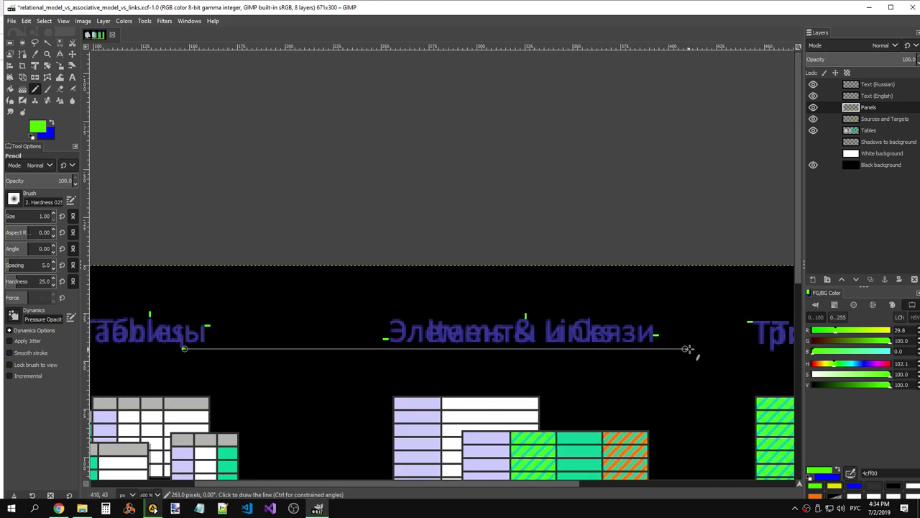
shift+click(768, 348)
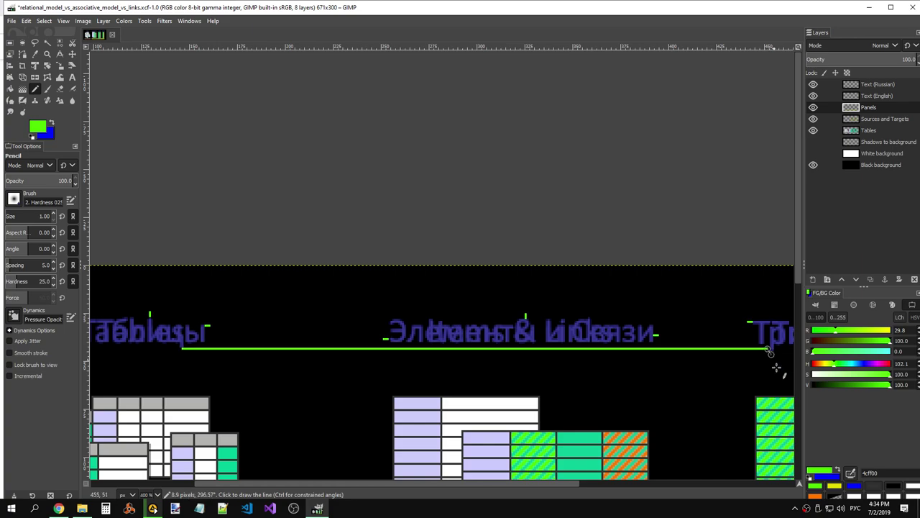
ctrl+scroll(780, 348, up, 2)
ctrl+scroll(782, 348, up, 2)
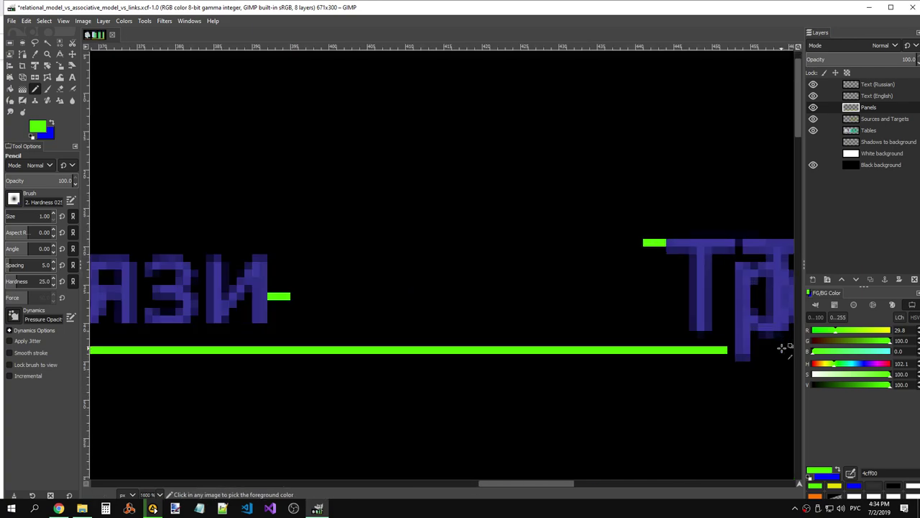
mouse_move(568, 481)
mouse_down()
mouse_move(718, 483)
mouse_move(266, 483)
mouse_move(630, 477)
mouse_move(368, 478)
mouse_up()
scroll(388, 370, down, 2)
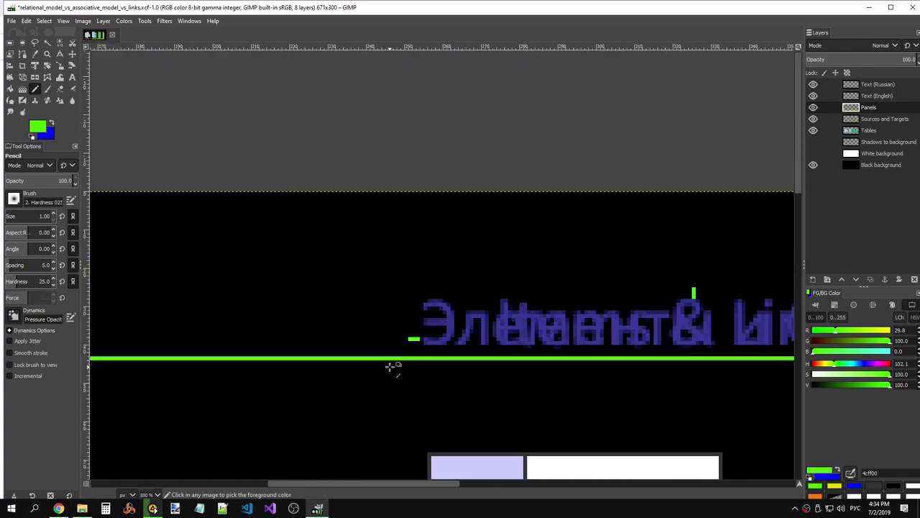
scroll(388, 368, down, 3)
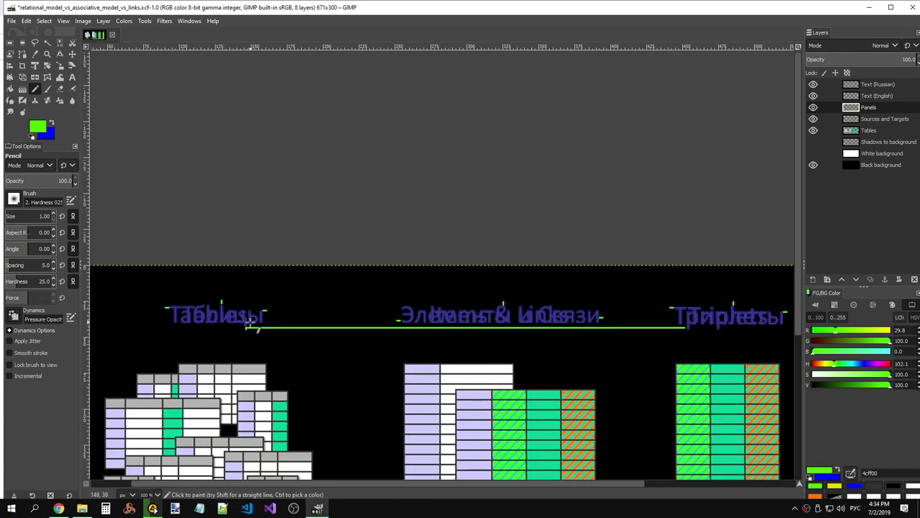
Add green tick pixels above and below the connector line under the Elements heading
scroll(489, 391, right, 3)
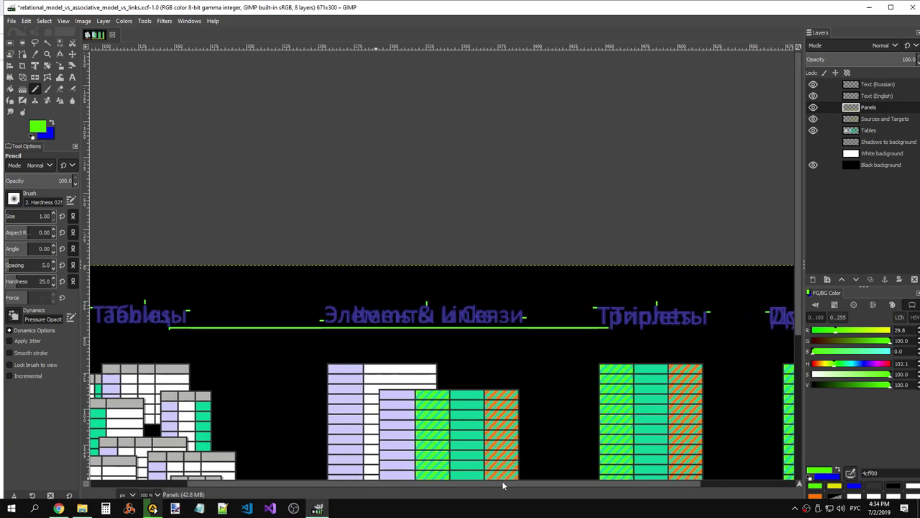
scroll(478, 327, right, 2)
scroll(412, 323, left, 5)
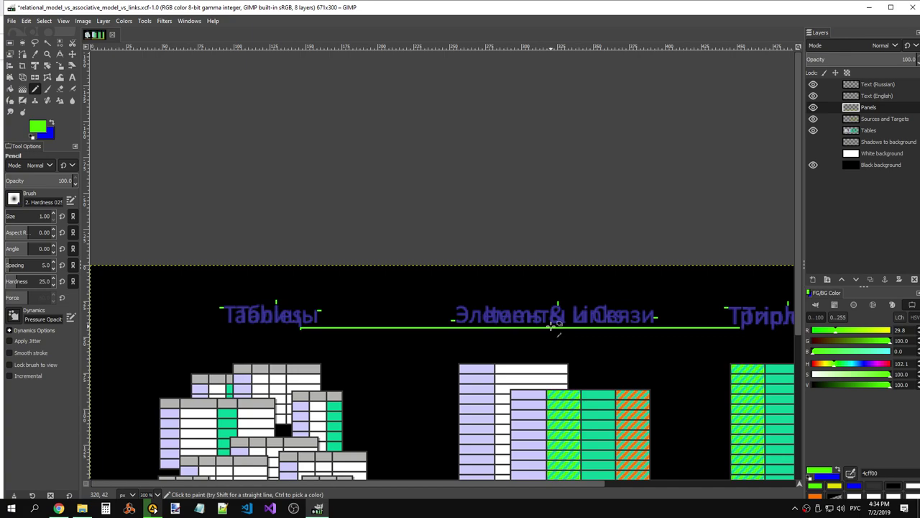
ctrl+scroll(552, 325, up, 3)
ctrl+scroll(554, 324, up, 3)
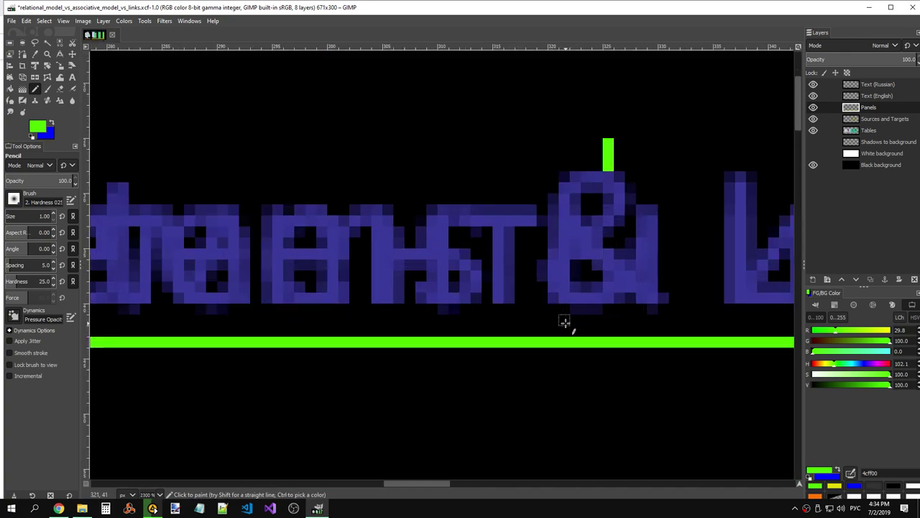
click(575, 327)
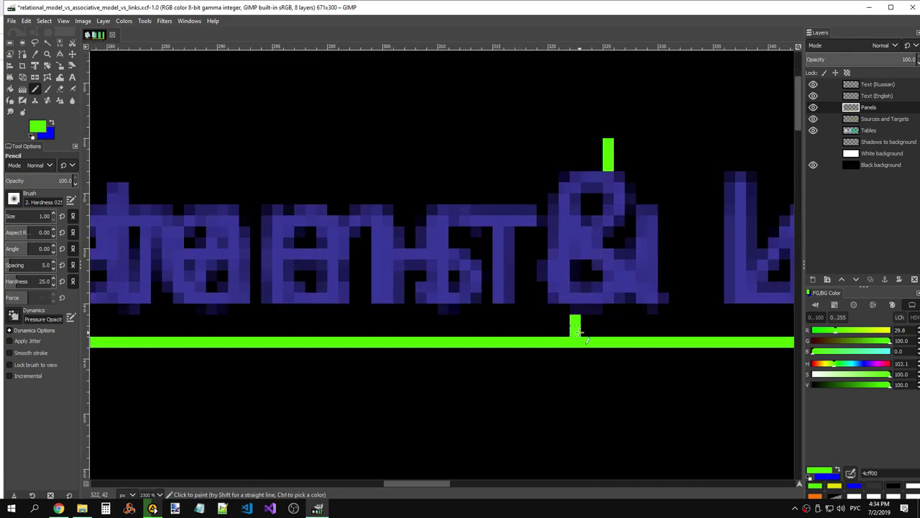
click(575, 352)
Extend the green line from Triplets to Doublets, undoing the overshoot, and select the line strip
mouse_move(435, 483)
mouse_down()
mouse_move(546, 493)
mouse_move(607, 483)
mouse_up()
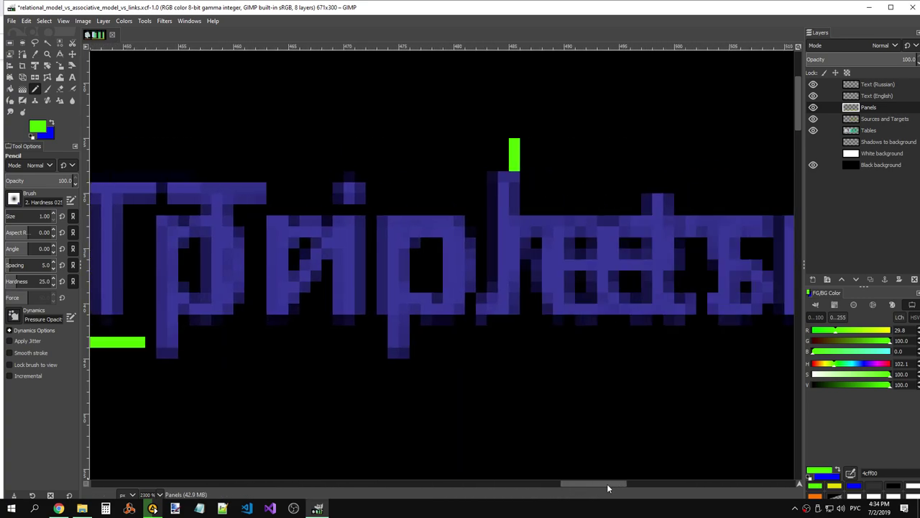
ctrl+scroll(611, 431, down, 3)
ctrl+scroll(622, 419, down, 4)
ctrl+scroll(727, 365, up, 3)
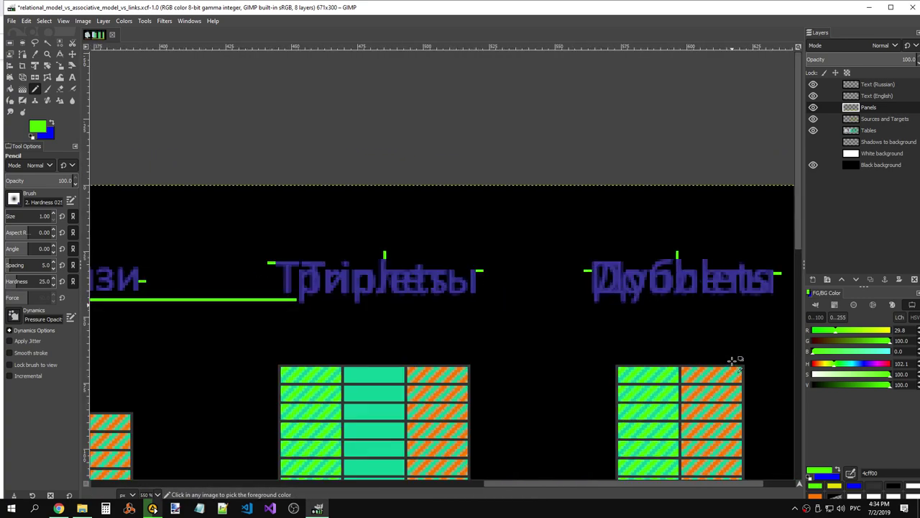
ctrl+scroll(732, 360, up, 1)
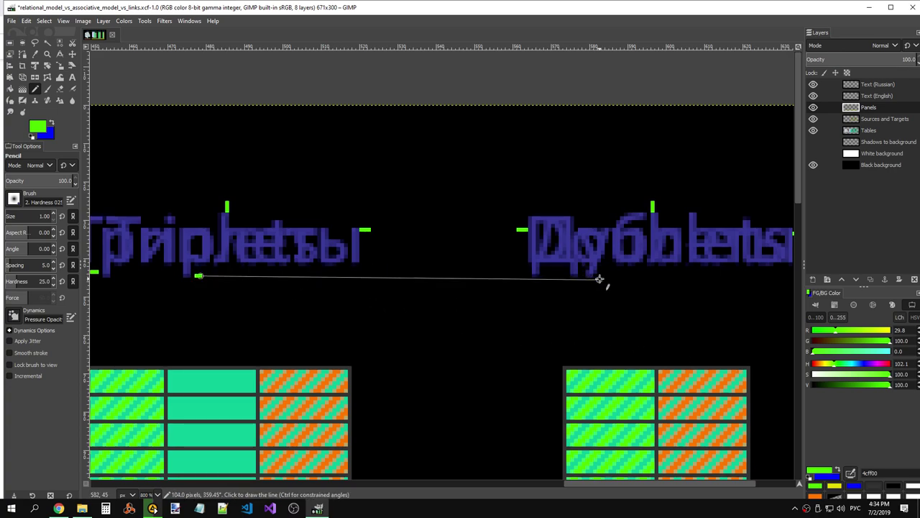
shift+click(626, 279)
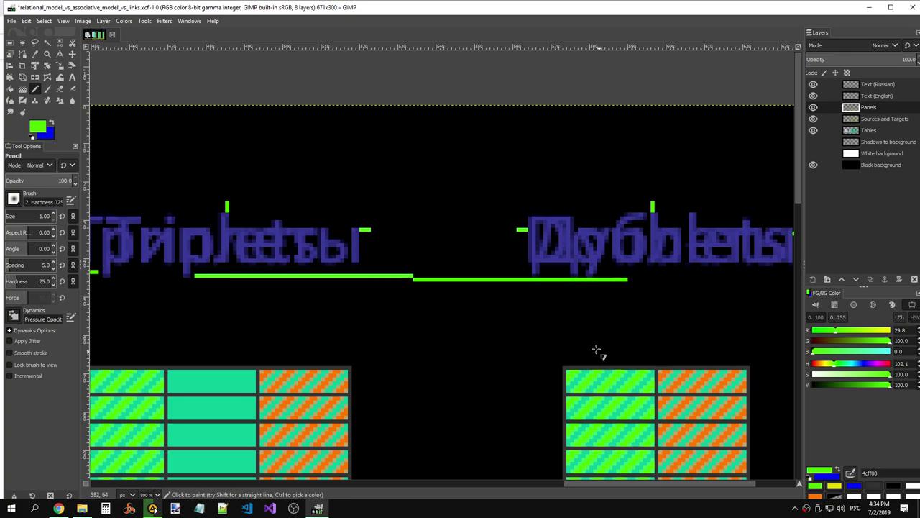
key(ctrl+z)
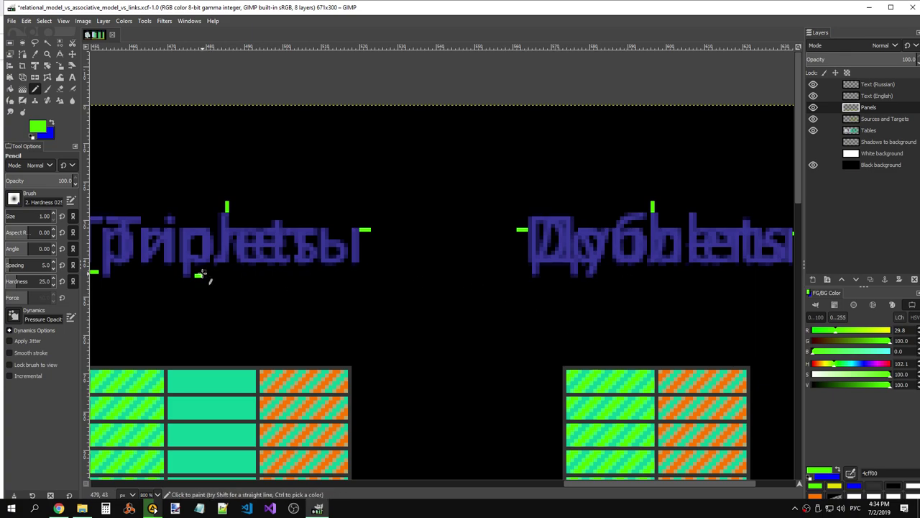
shift+click(527, 275)
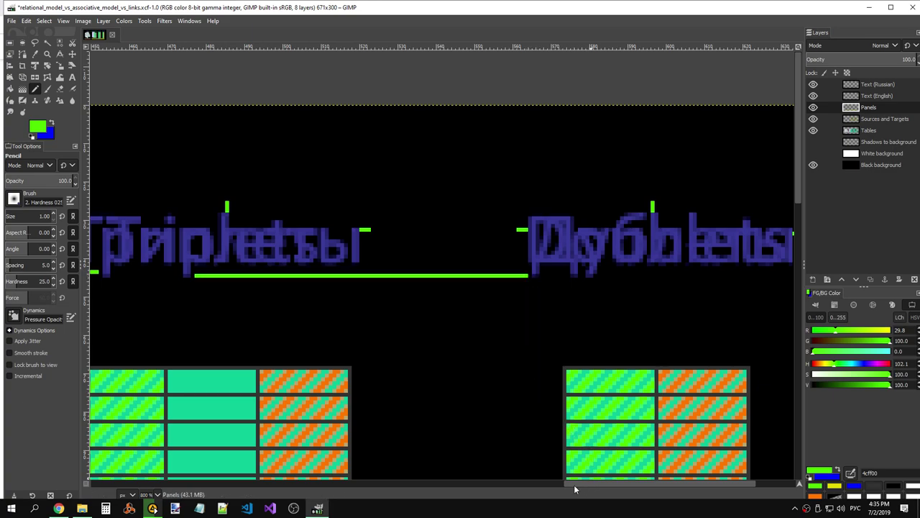
drag(580, 482, 418, 480)
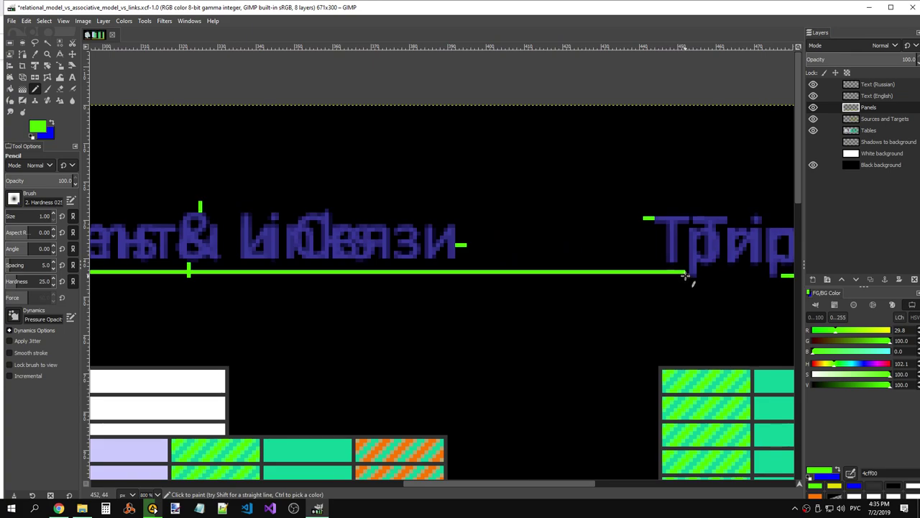
shift+click(189, 274)
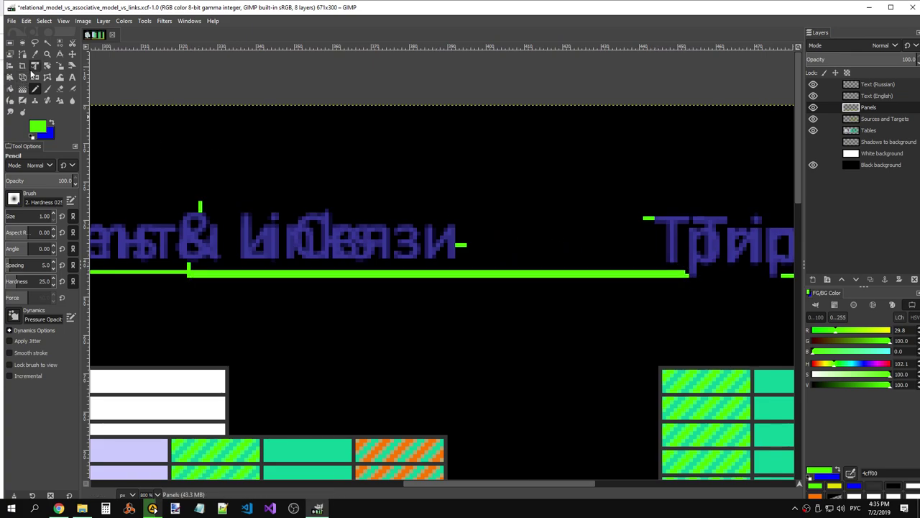
click(10, 42)
drag(194, 269, 680, 277)
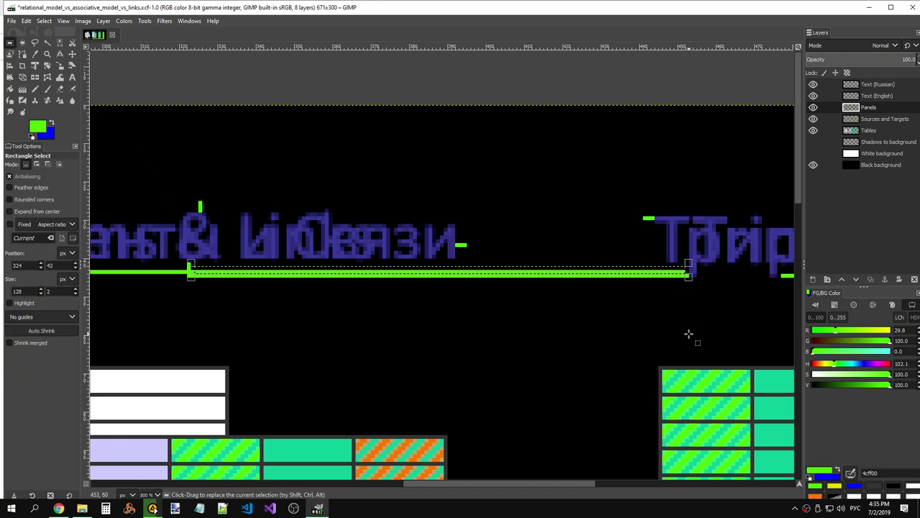
Zoom in and delete the single stray green pixel next to the Tables centre tick
click(354, 300)
scroll(345, 305, down, 3)
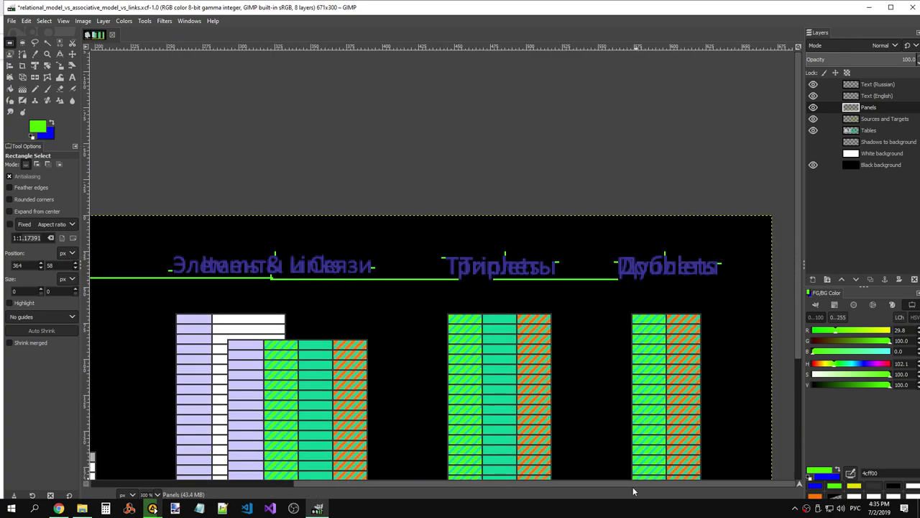
drag(576, 492, 431, 491)
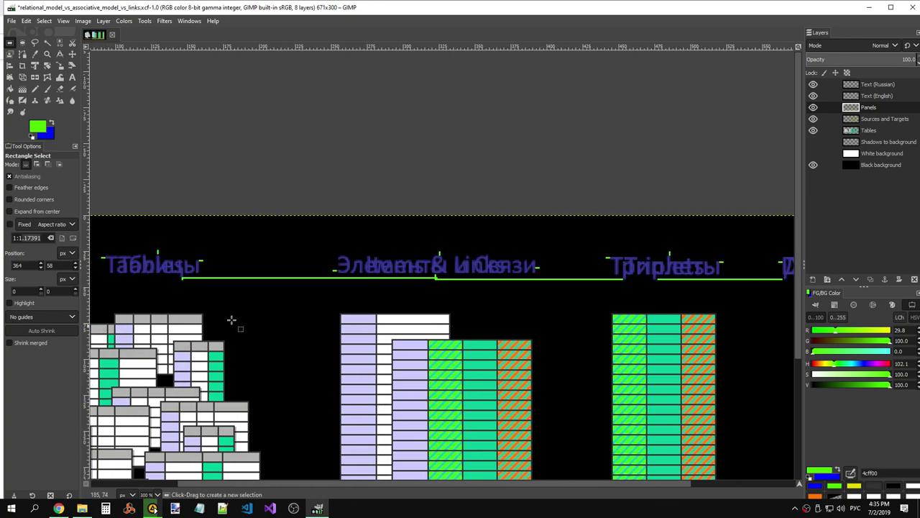
mouse_move(184, 278)
mouse_down()
mouse_move(441, 286)
mouse_move(434, 283)
mouse_up()
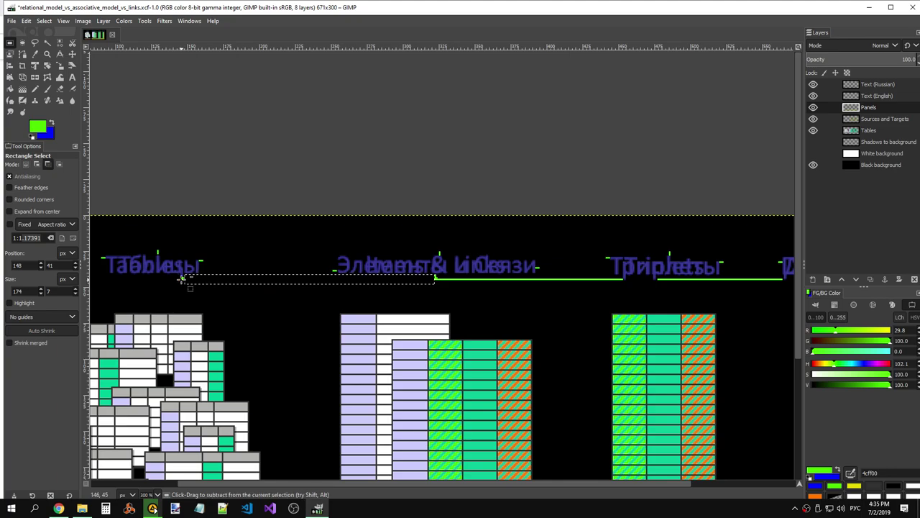
ctrl+scroll(184, 277, up, 5)
ctrl+scroll(184, 277, up, 4)
drag(204, 230, 221, 261)
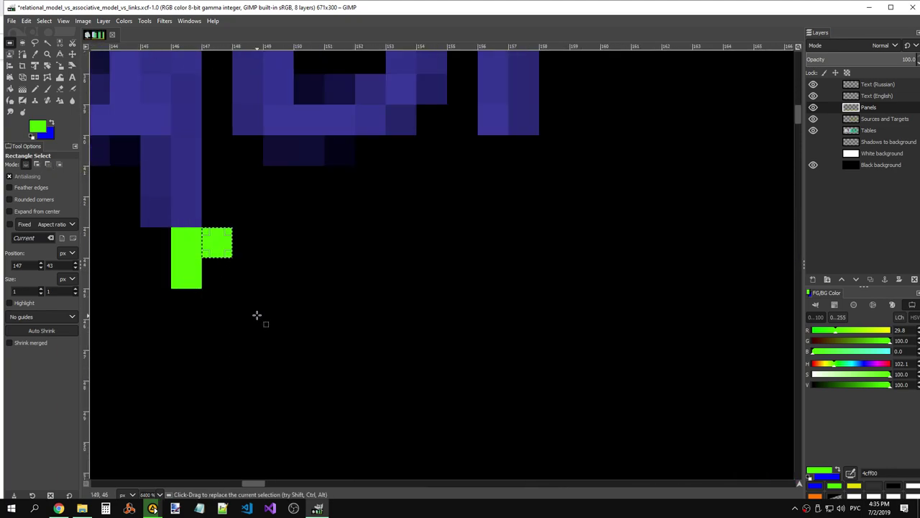
key(Delete)
ctrl+scroll(338, 266, down, 2)
ctrl+scroll(388, 230, down, 1)
ctrl+scroll(503, 226, down, 1)
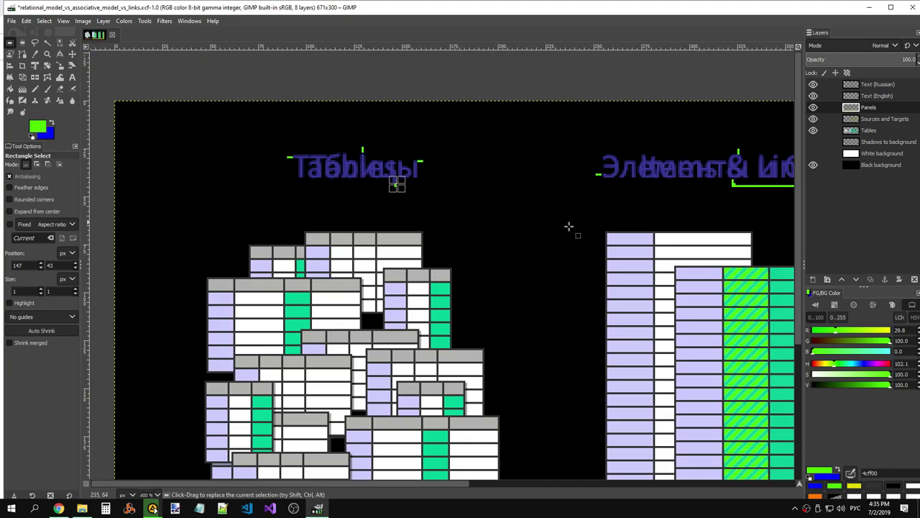
Create a new Transparency-filled layer named 'Top panels' above the Panels layer
click(812, 278)
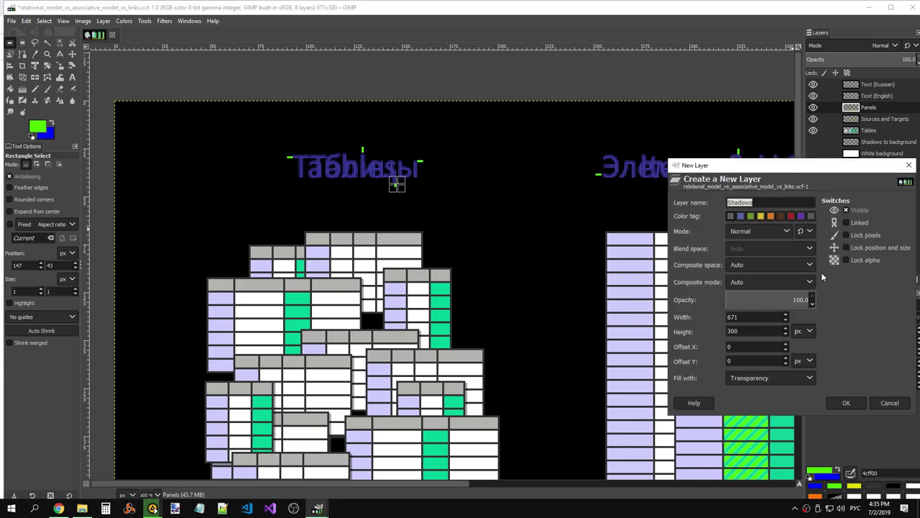
click(910, 164)
right_click(836, 108)
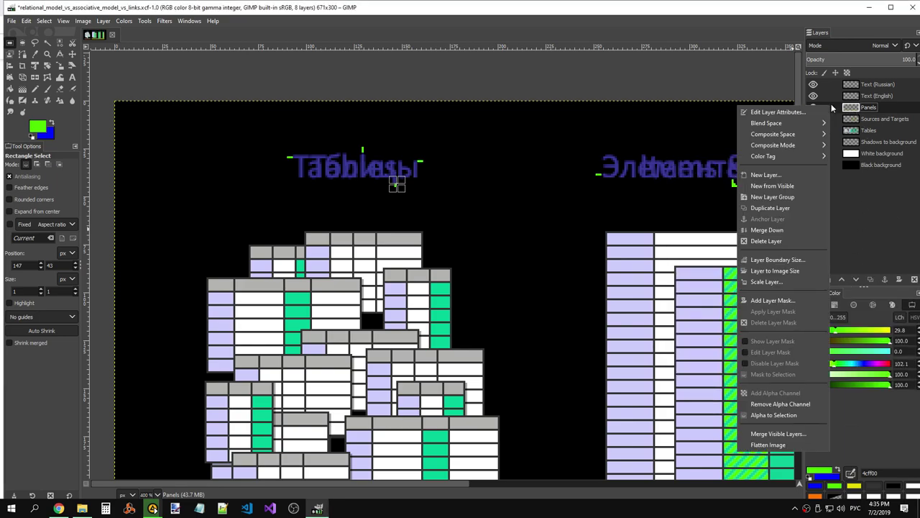
click(776, 174)
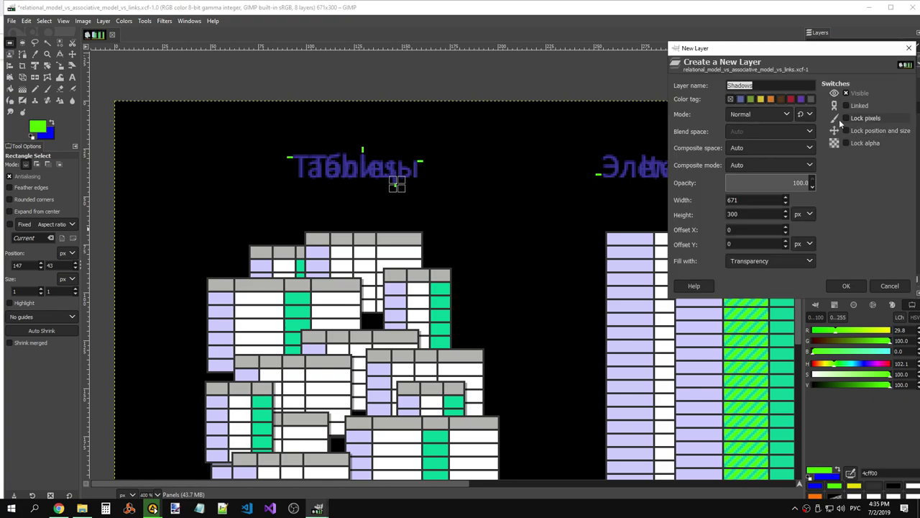
click(889, 286)
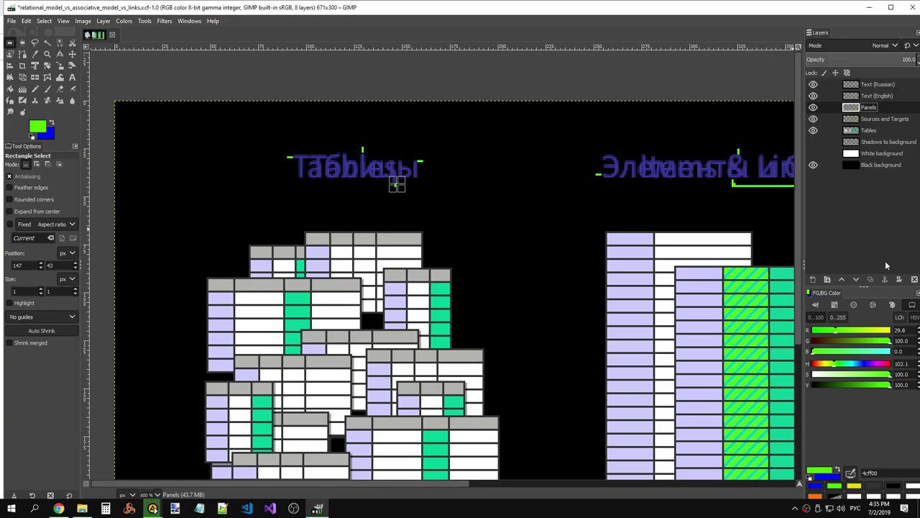
right_click(879, 109)
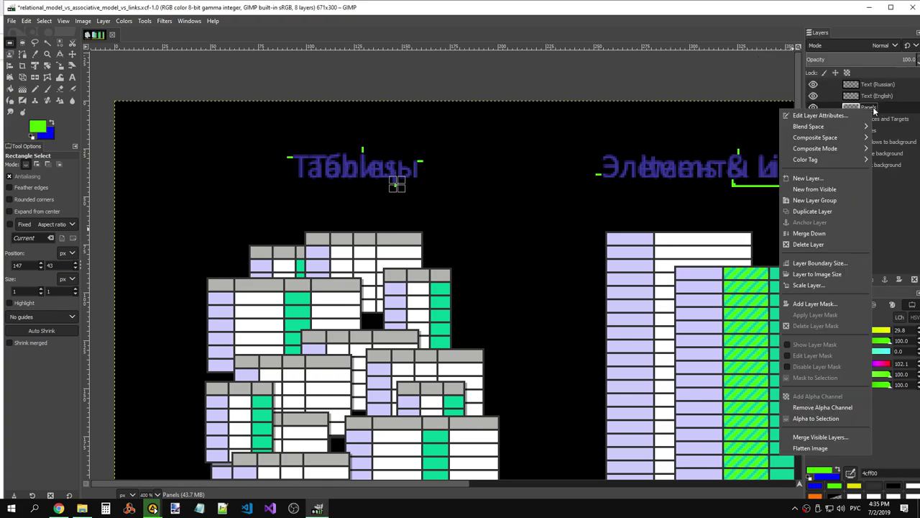
click(827, 180)
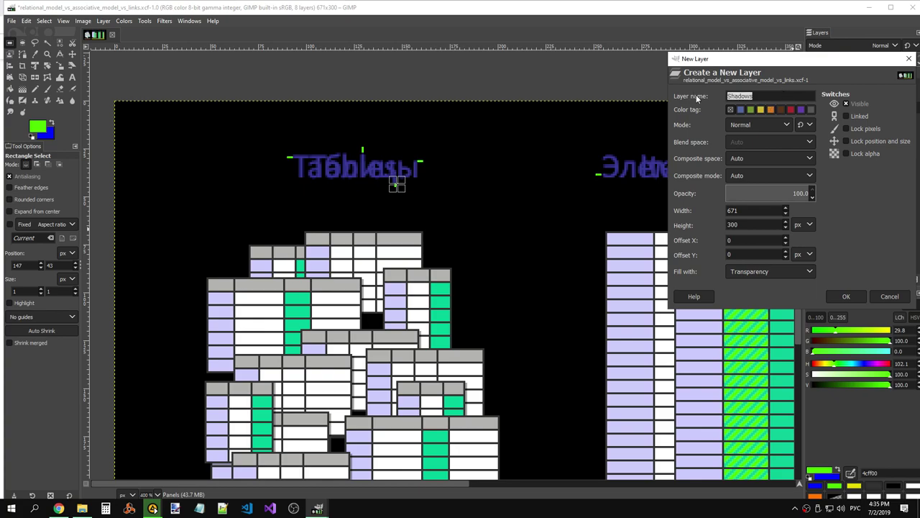
key(BackSpace)
key(alt+shift)
text(U)
key(BackSpace)
text(Top)
text( pane)
text(ls)
key(Return)
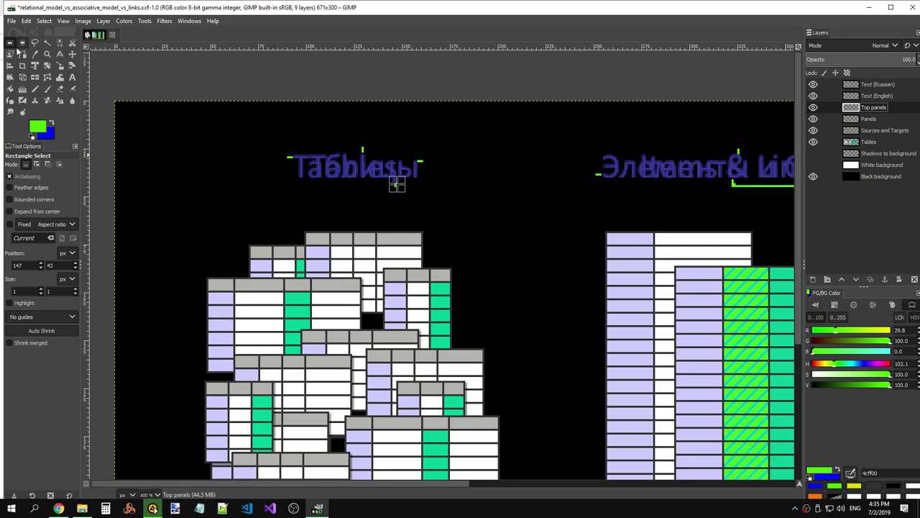
Make the Tables layer active and sample white (ffffff) from a table cell as foreground
click(348, 150)
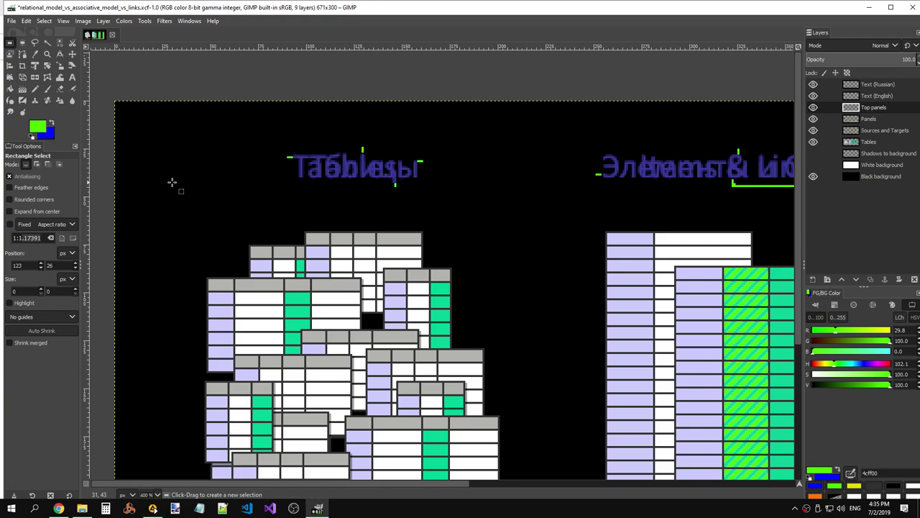
scroll(465, 264, down, 5)
scroll(465, 264, up, 4)
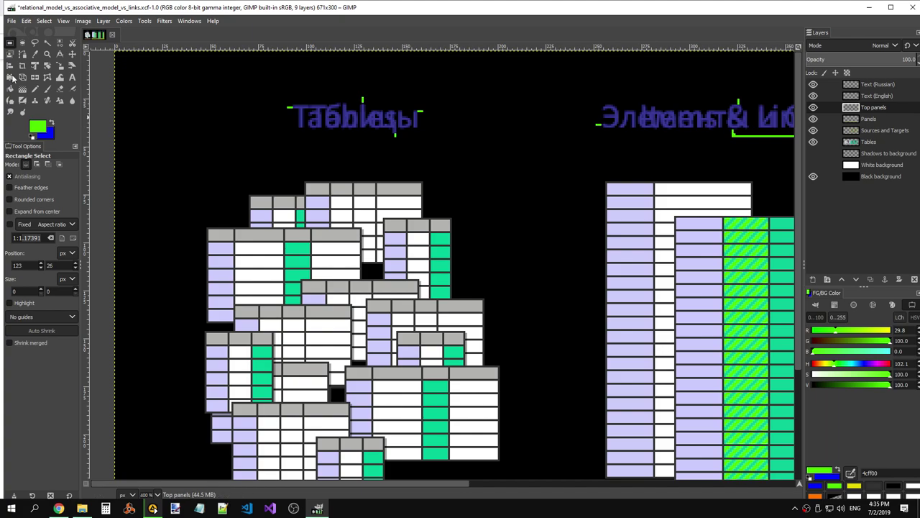
scroll(496, 227, down, 4)
scroll(501, 231, up, 4)
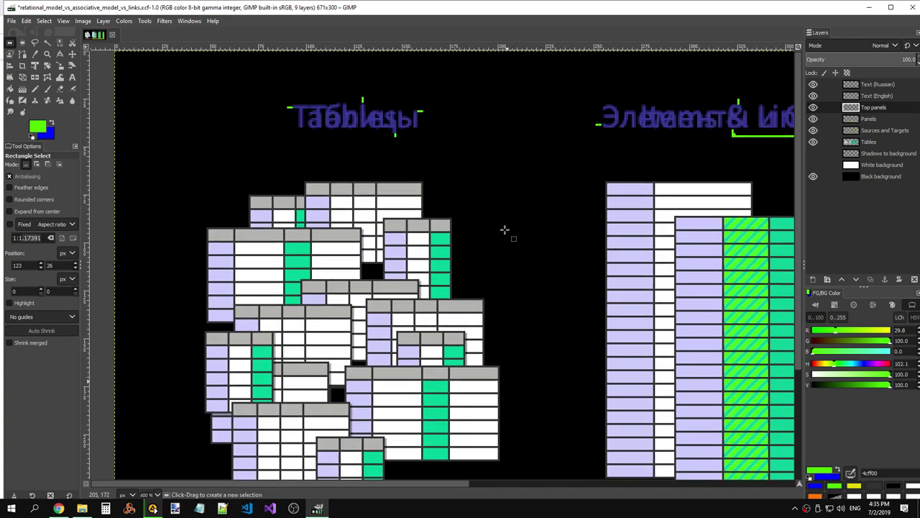
scroll(519, 273, down, 4)
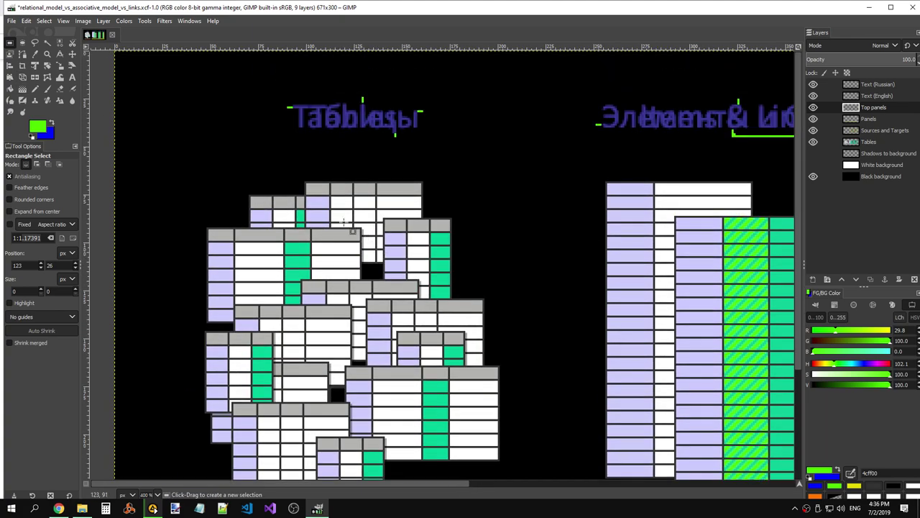
scroll(460, 288, up, 4)
click(34, 54)
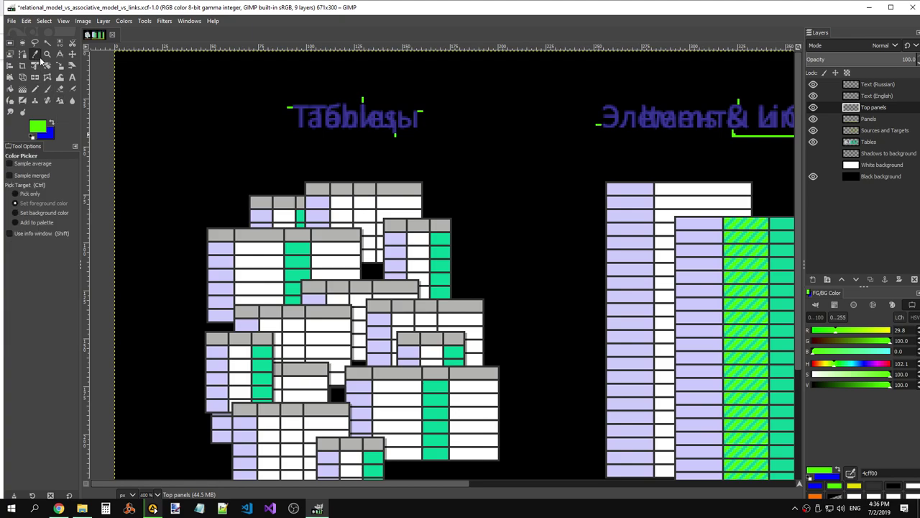
click(417, 157)
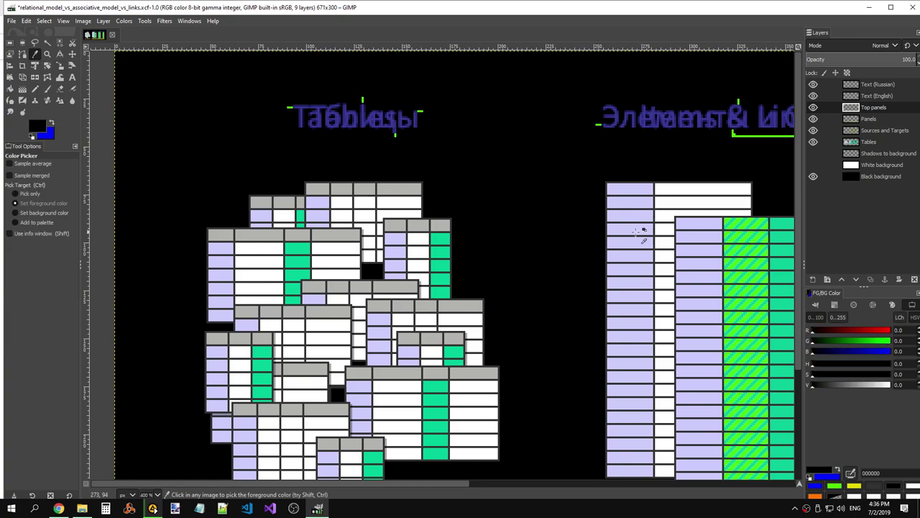
click(871, 143)
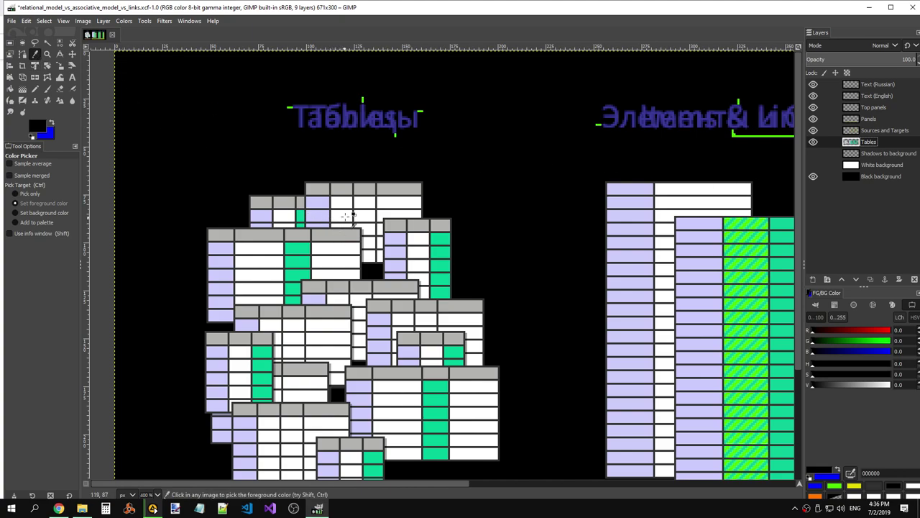
click(352, 214)
Rectangle-select the Tables title and fill the selection with the white foreground colour
key(r)
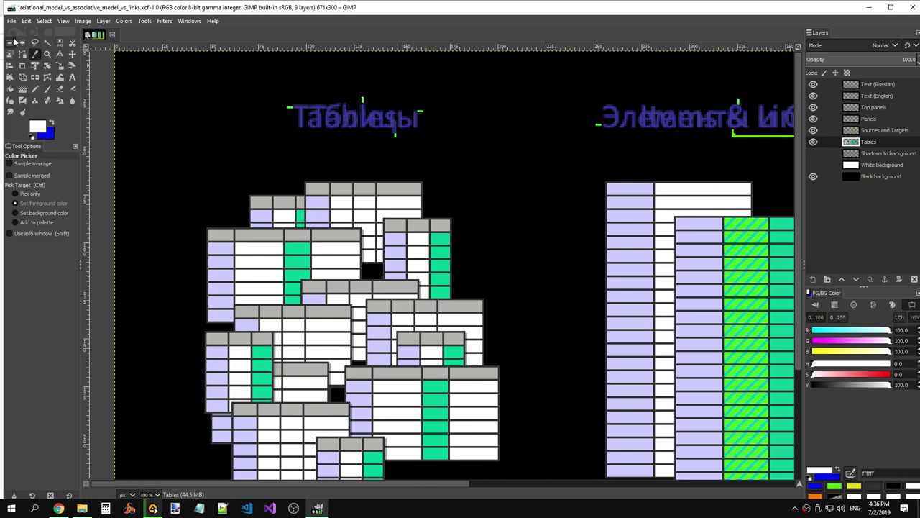
drag(288, 93, 423, 136)
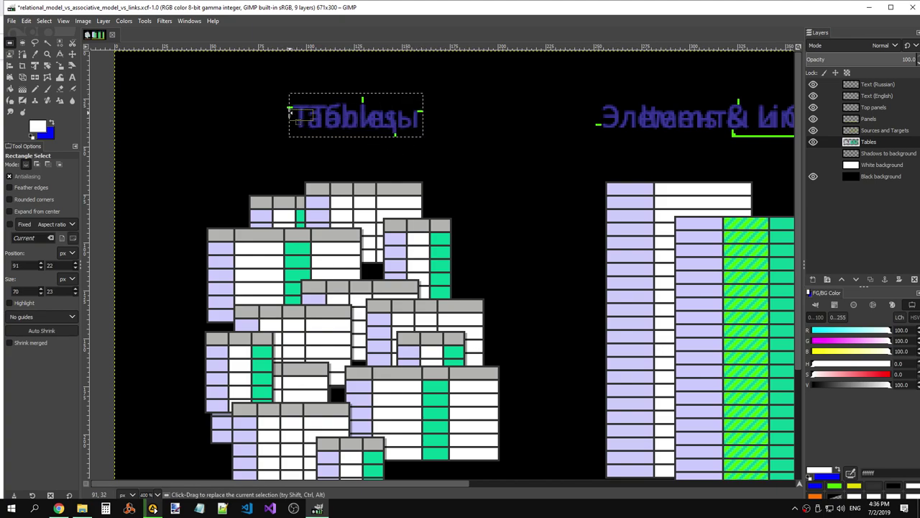
click(298, 115)
click(367, 117)
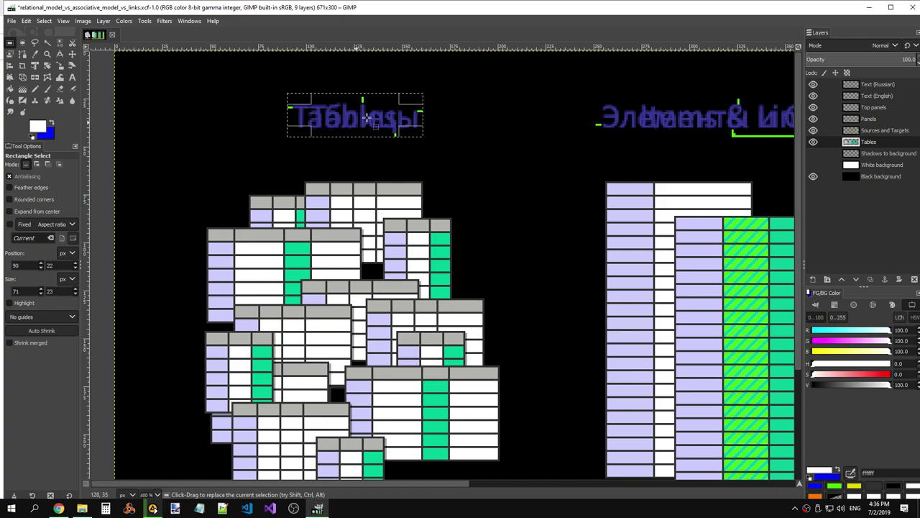
click(83, 22)
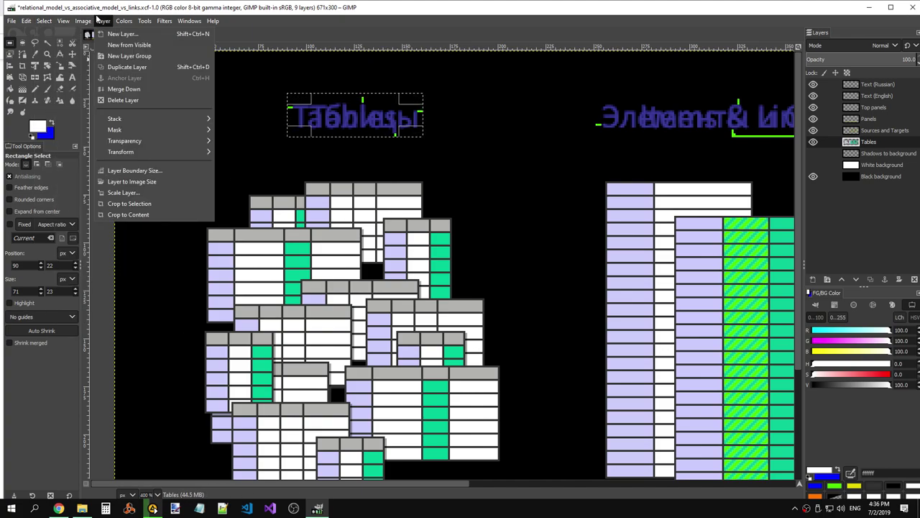
click(99, 18)
click(26, 21)
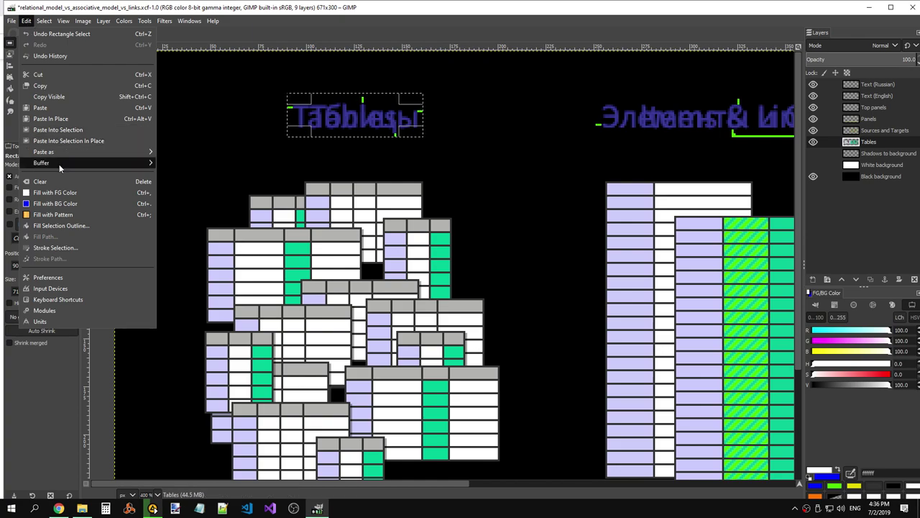
click(65, 192)
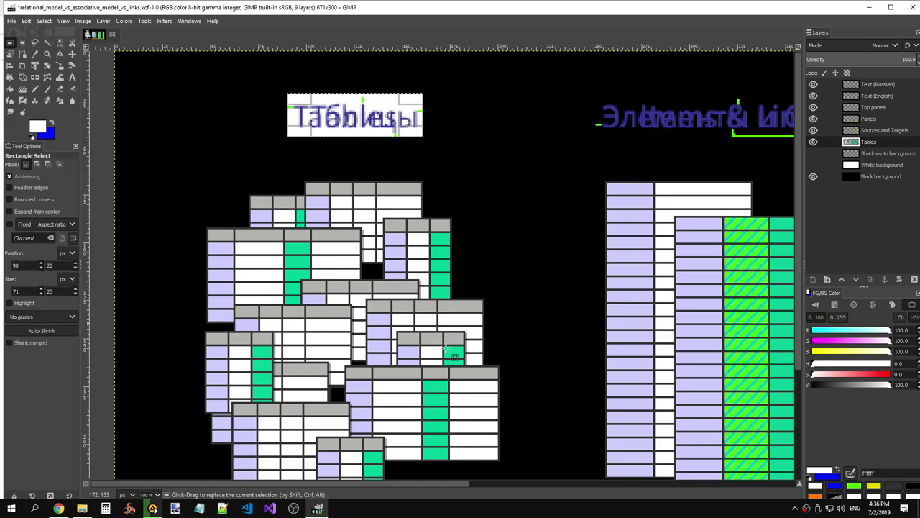
Select and fill a white box behind the Elements & Links title, then select the Triplets title
drag(373, 485, 498, 484)
drag(351, 97, 389, 133)
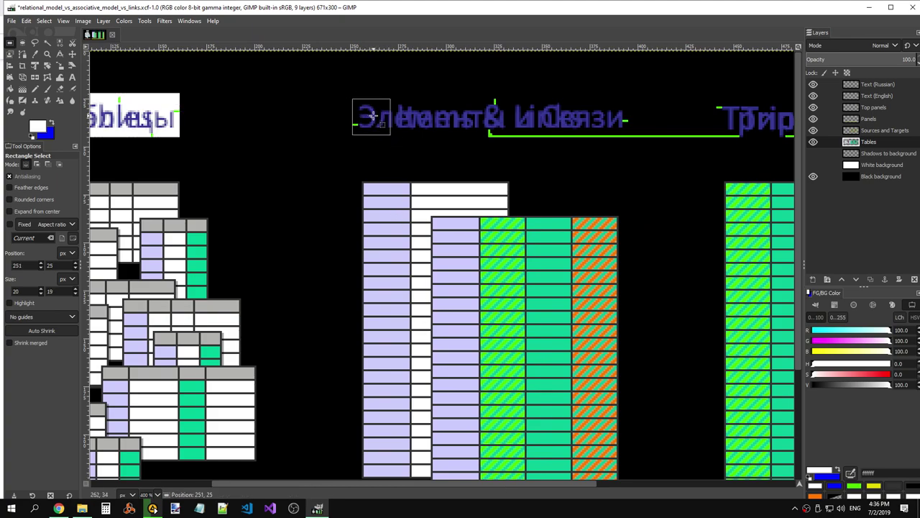
click(372, 116)
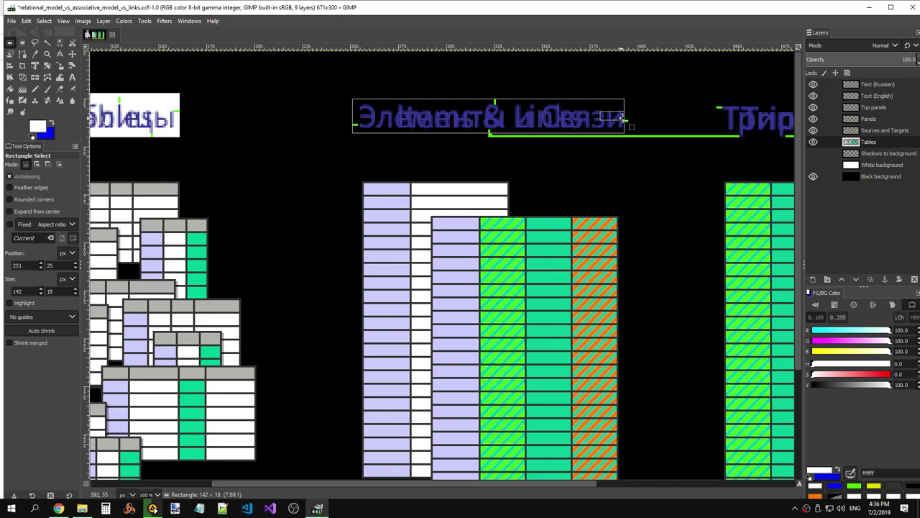
drag(389, 117, 627, 132)
drag(506, 127, 498, 132)
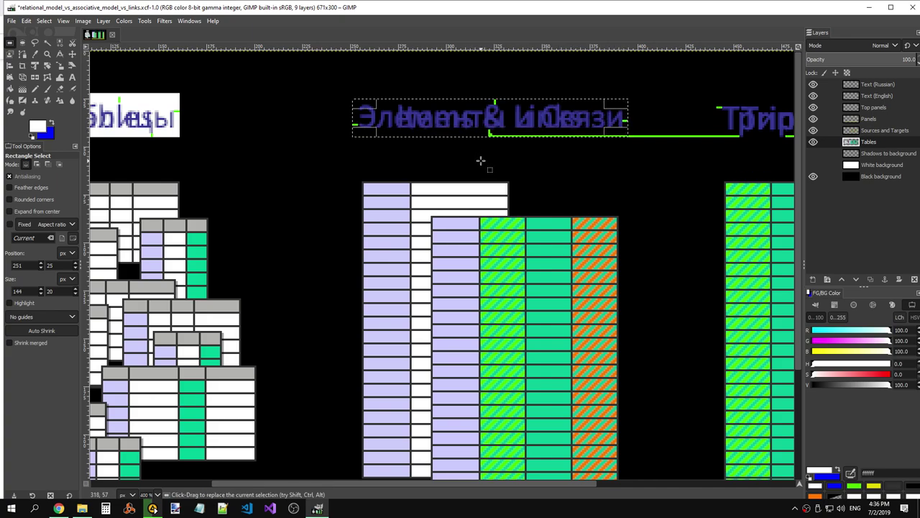
click(26, 20)
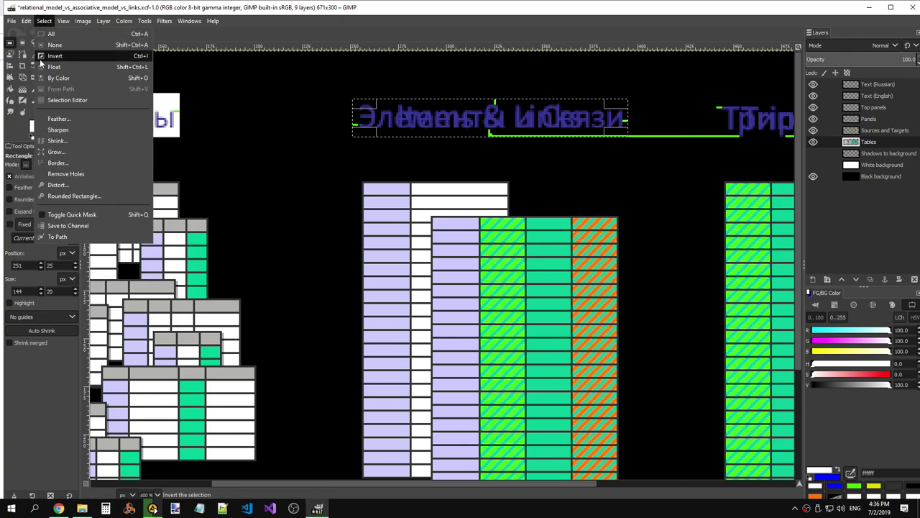
click(61, 193)
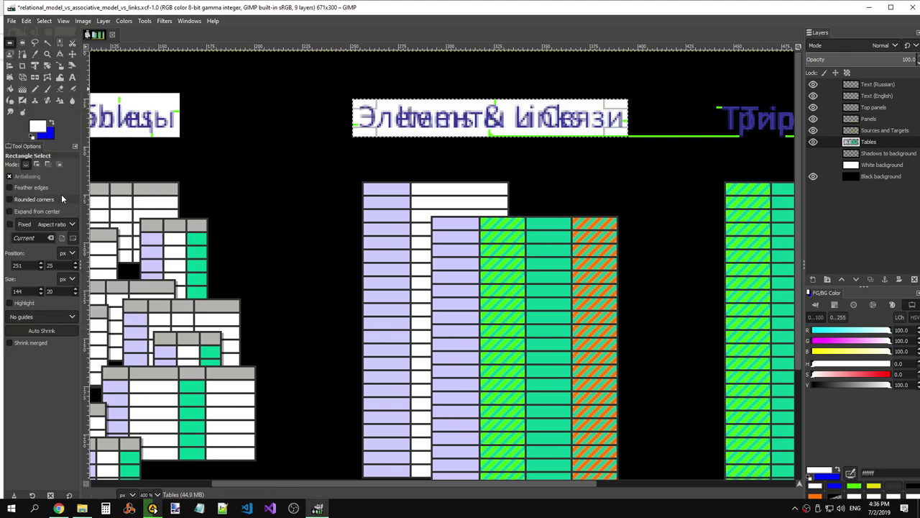
drag(491, 485, 689, 486)
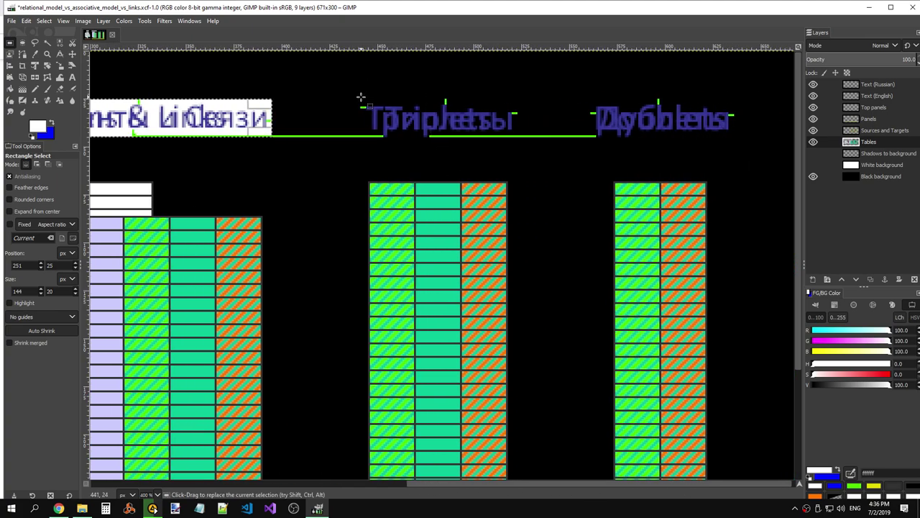
drag(361, 97, 517, 136)
Fill the Triplets title box white, then select and restore the white Doublets box
click(26, 20)
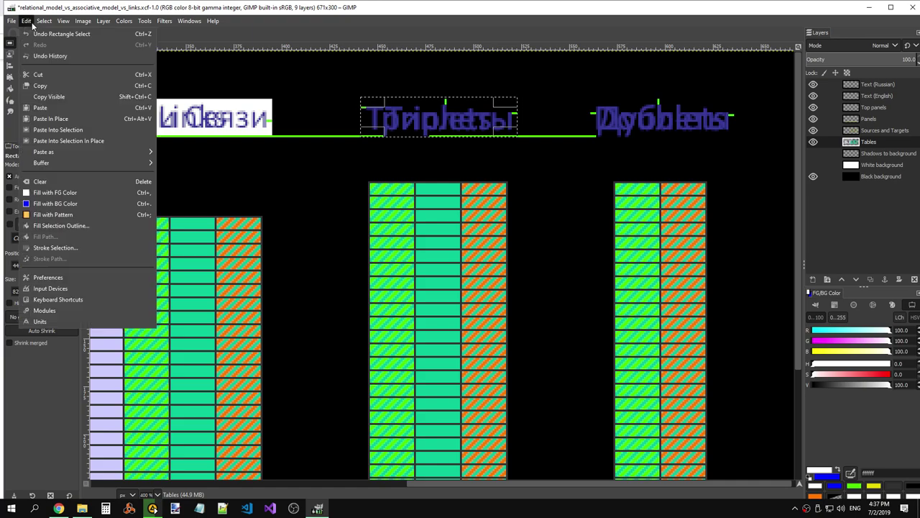
click(57, 193)
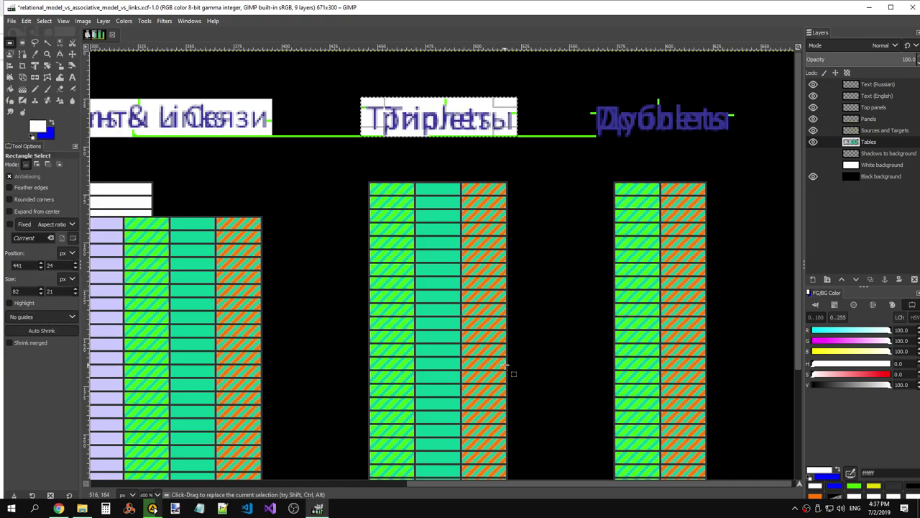
scroll(508, 482, right, 1)
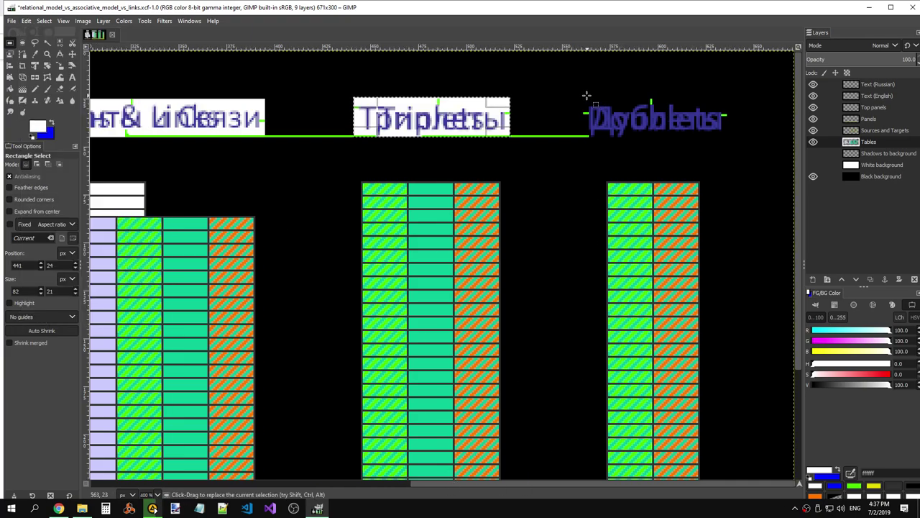
drag(585, 98, 599, 115)
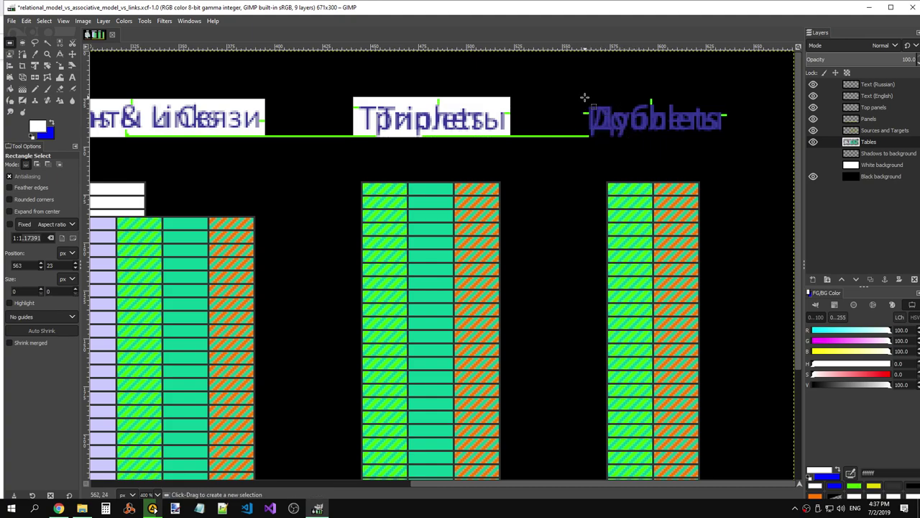
click(599, 115)
drag(583, 99, 726, 135)
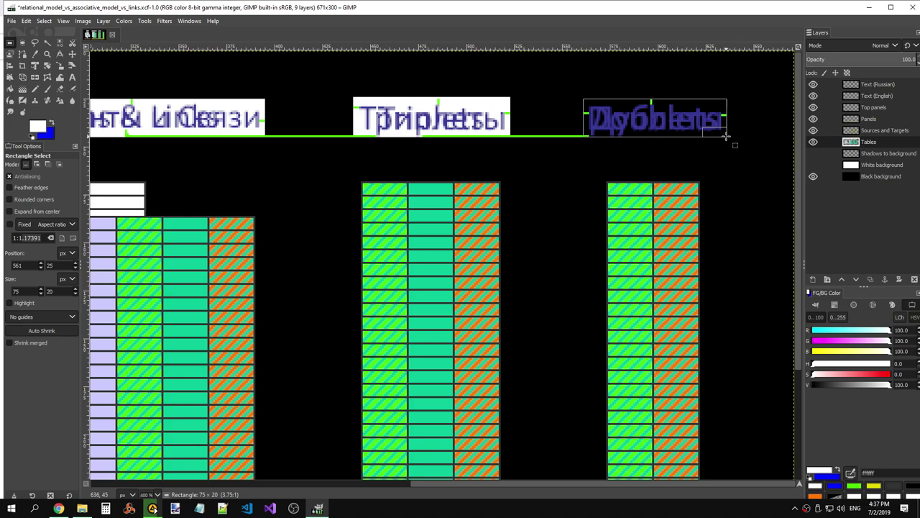
click(26, 21)
click(120, 178)
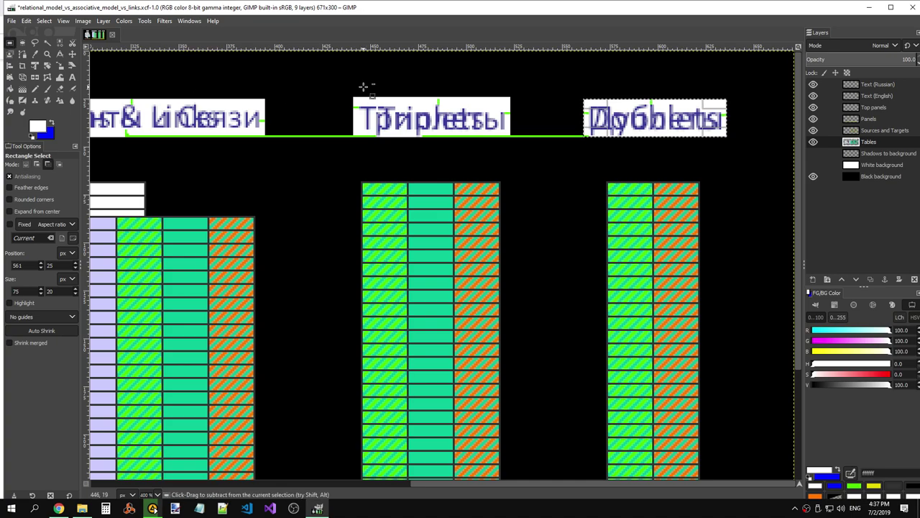
Zoom out, activate the Panels layer and select the whole row of header labels
scroll(366, 86, down, 3)
click(877, 119)
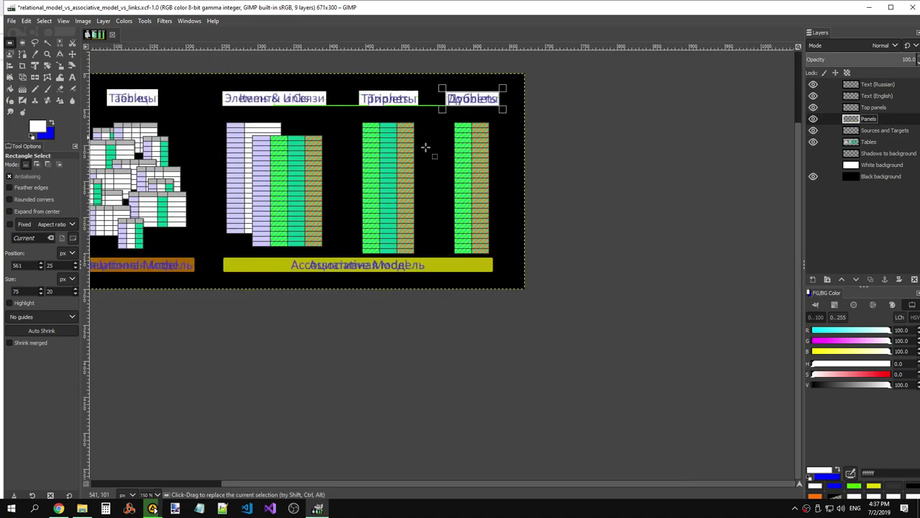
drag(432, 483, 374, 483)
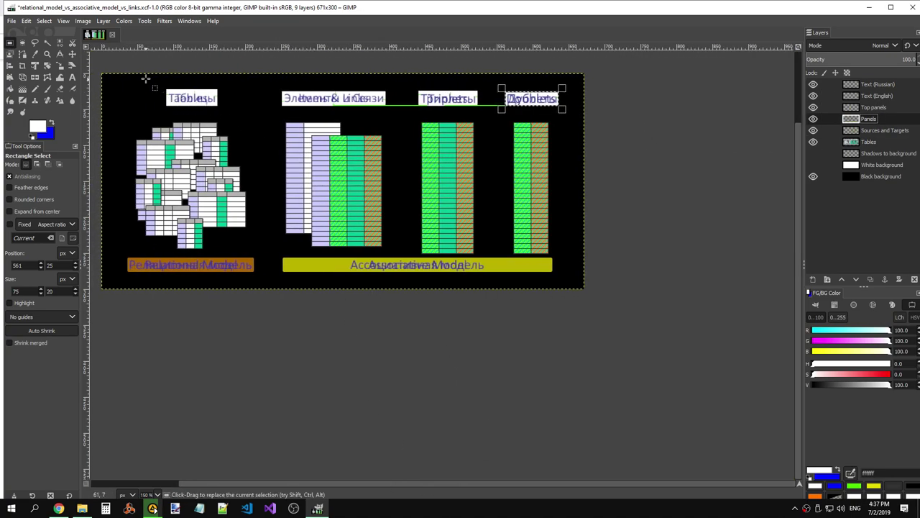
drag(144, 78, 575, 116)
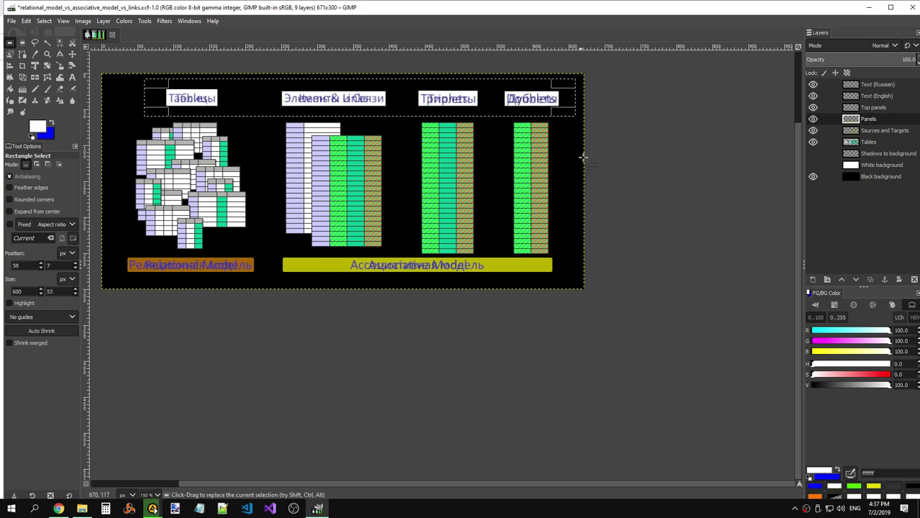
Cut the white header boxes from the Tables layer and anchor them onto the Panels layer
click(872, 141)
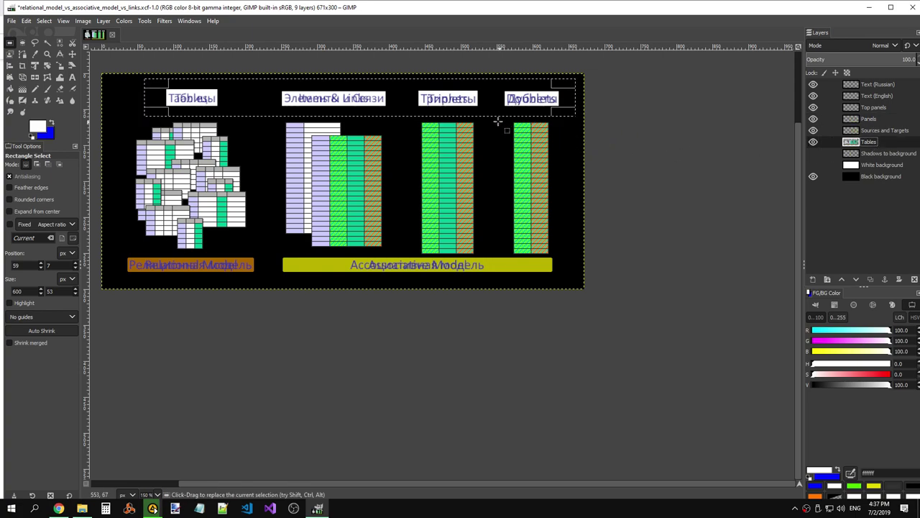
key(ctrl+x)
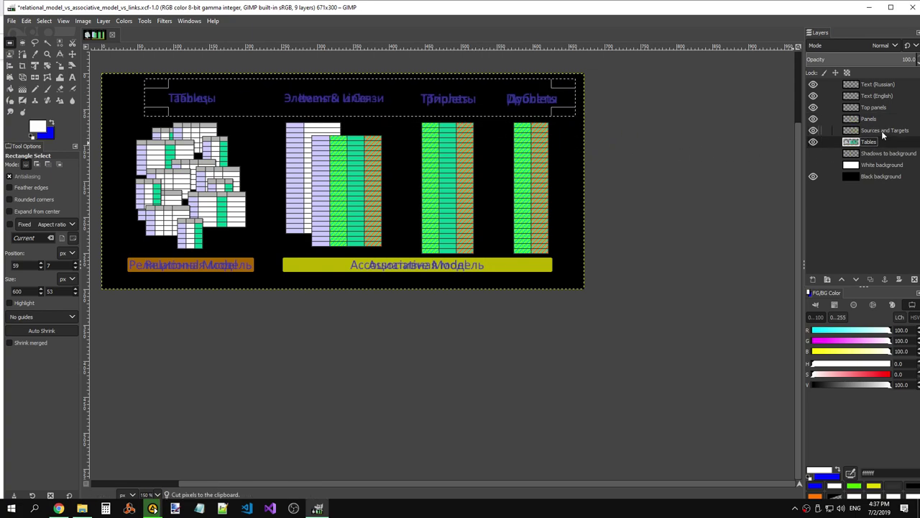
click(874, 117)
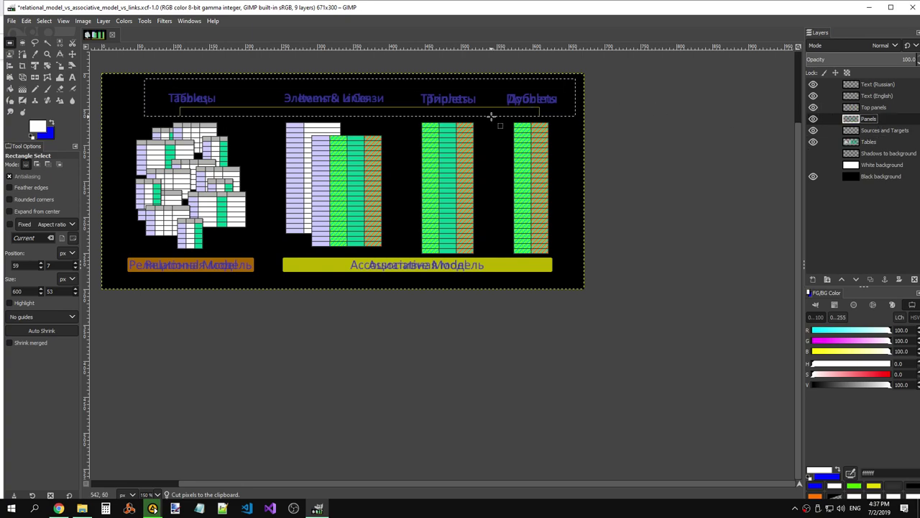
key(ctrl+v)
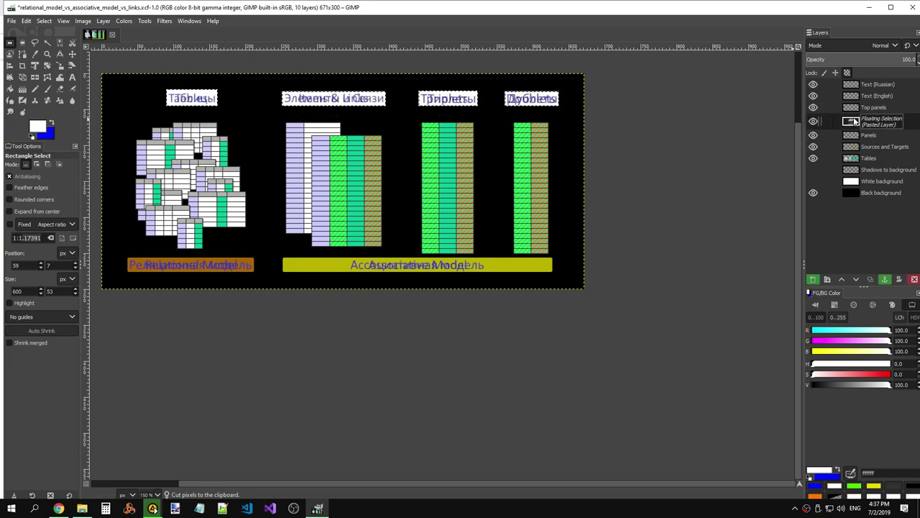
click(535, 116)
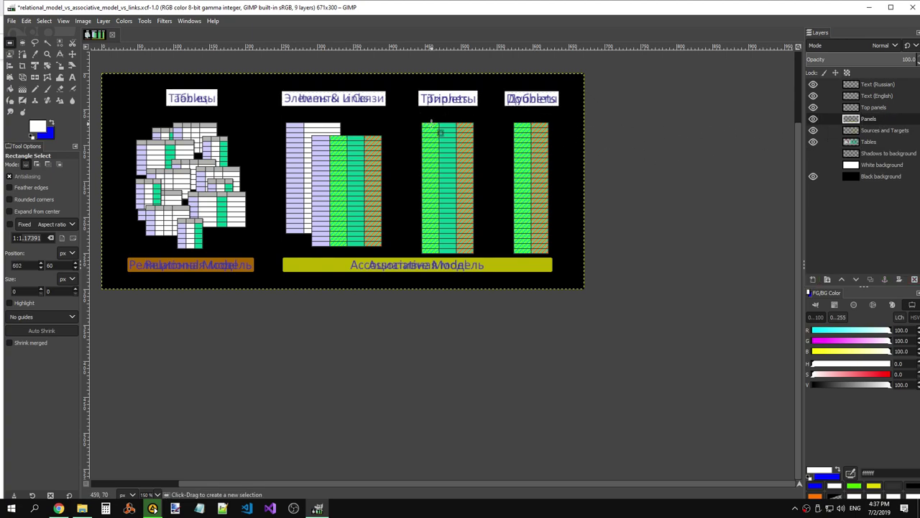
Delete the Top panels layer
click(877, 108)
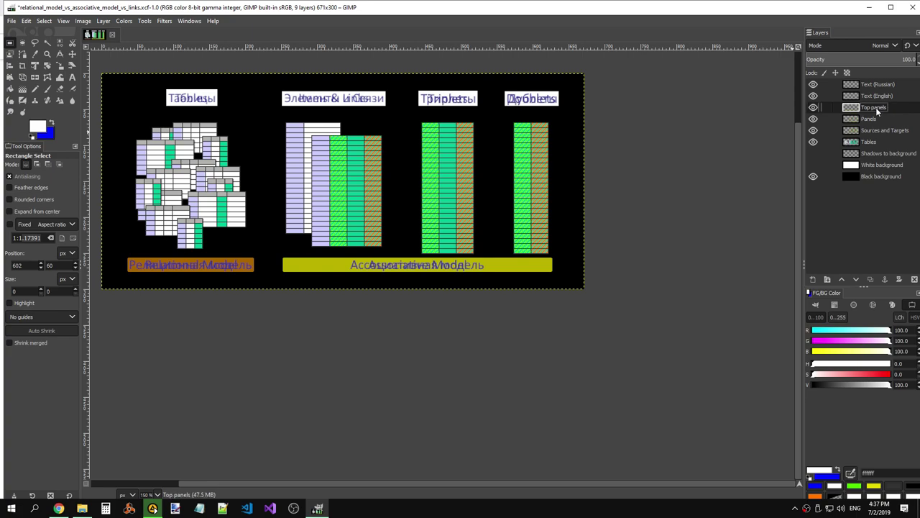
right_click(836, 110)
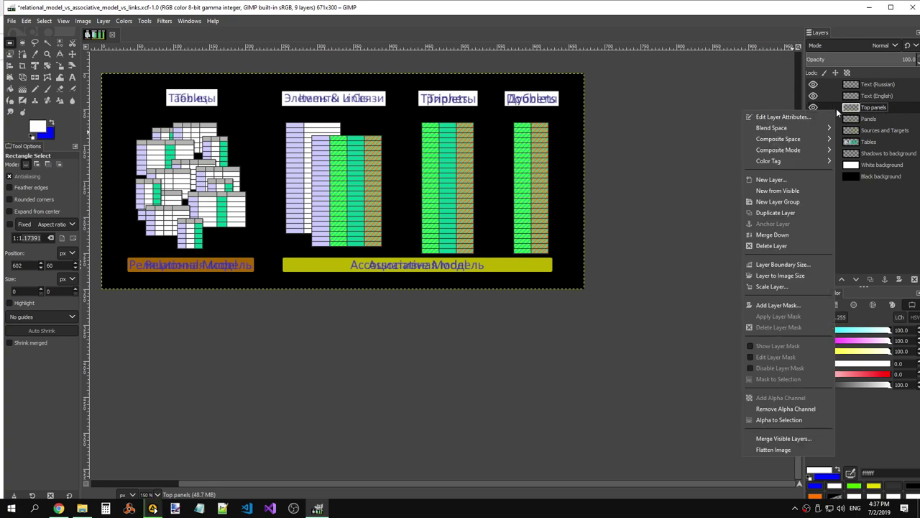
click(771, 245)
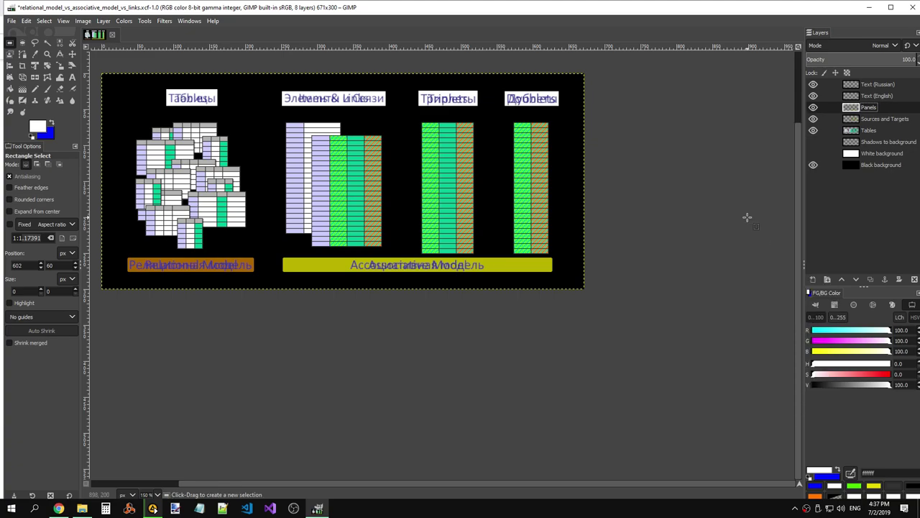
Preview the diagram on the white background briefly, then zoom in closely on the Tables header box
click(813, 153)
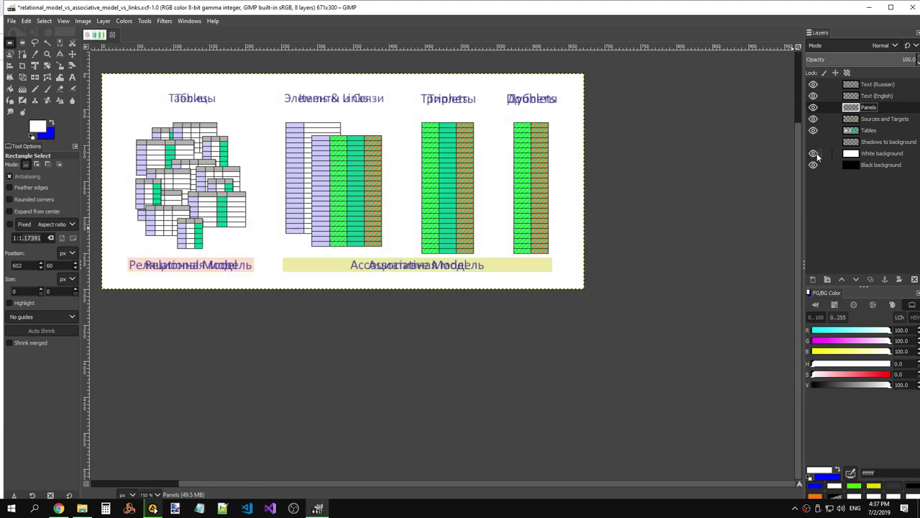
click(813, 153)
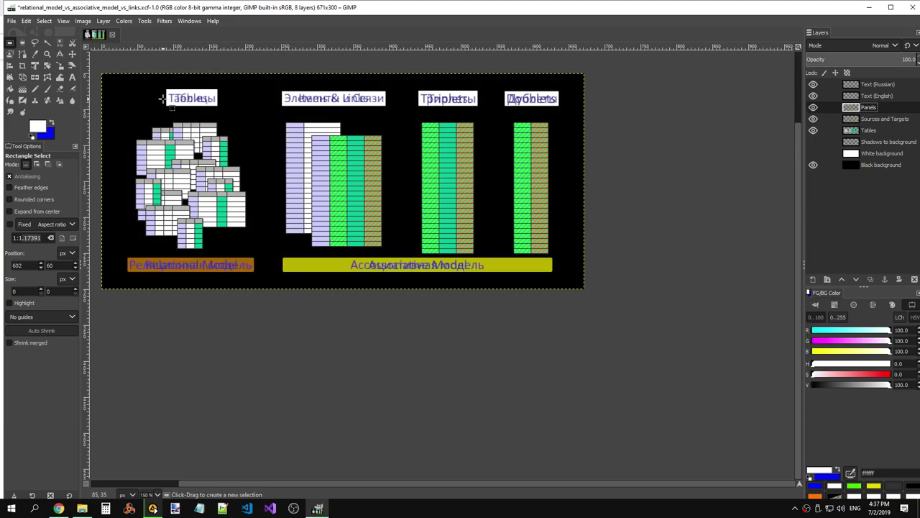
scroll(165, 99, up, 5)
scroll(166, 99, up, 2)
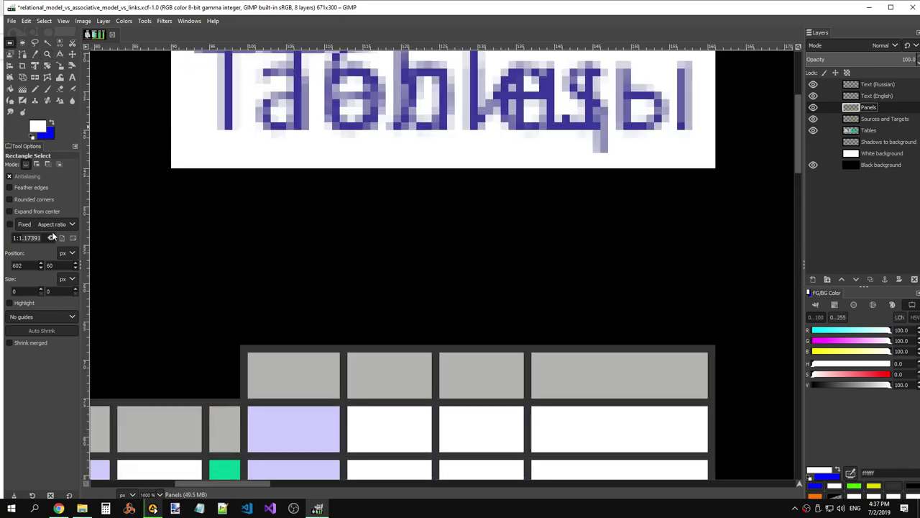
Try the Pencil and Paintbrush tools, then go back to Rectangle Select
click(34, 87)
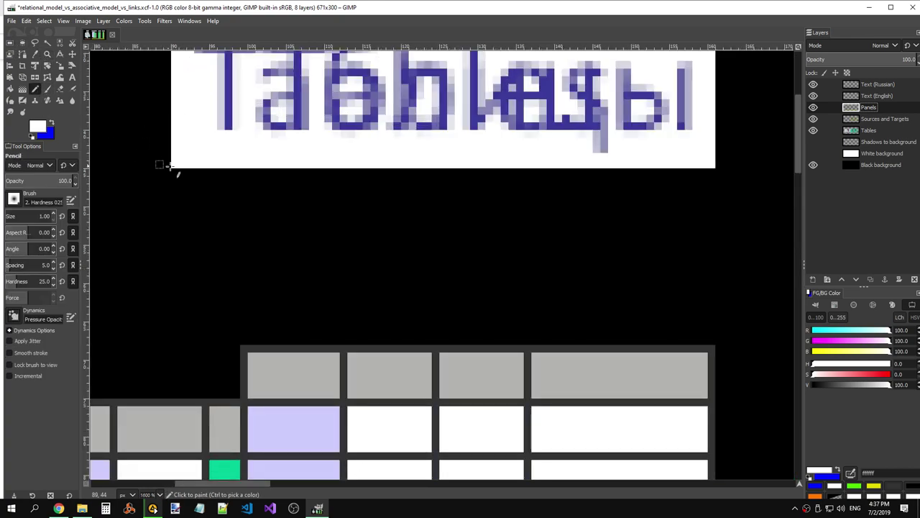
click(48, 87)
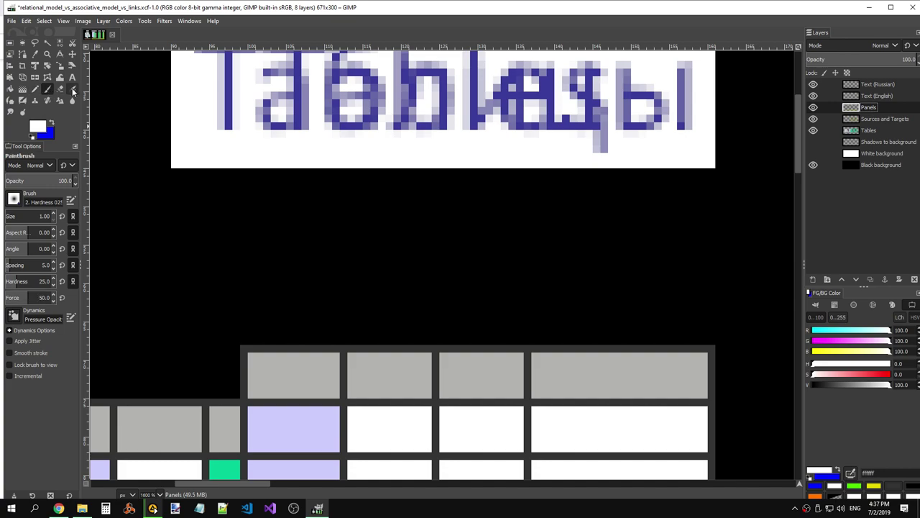
click(9, 43)
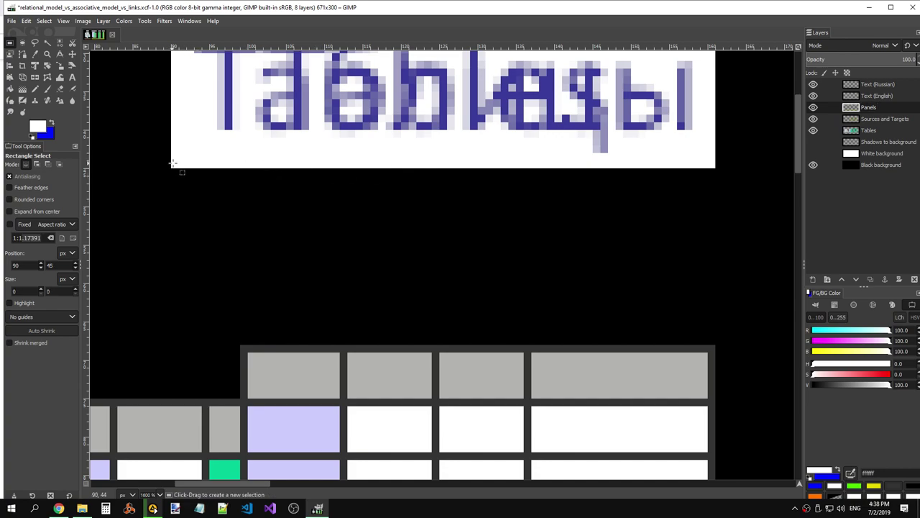
drag(173, 163, 183, 172)
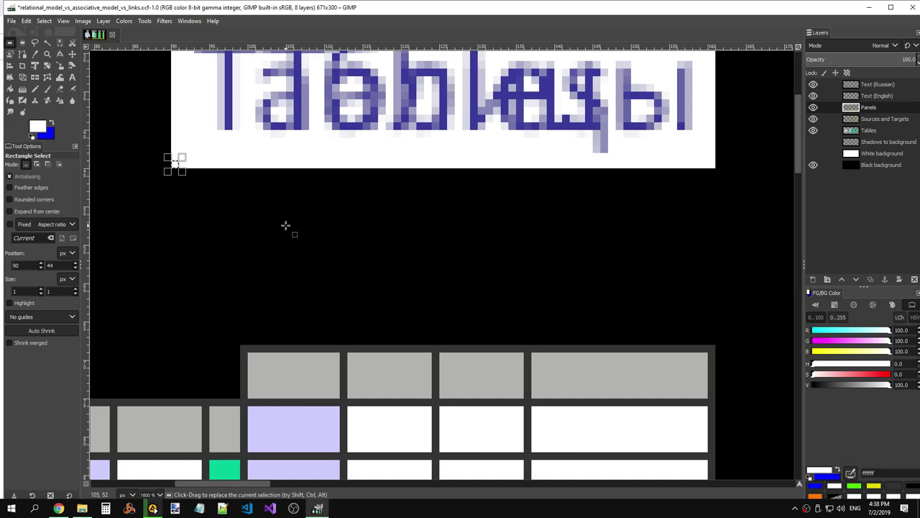
scroll(293, 227, up, 5)
click(170, 218)
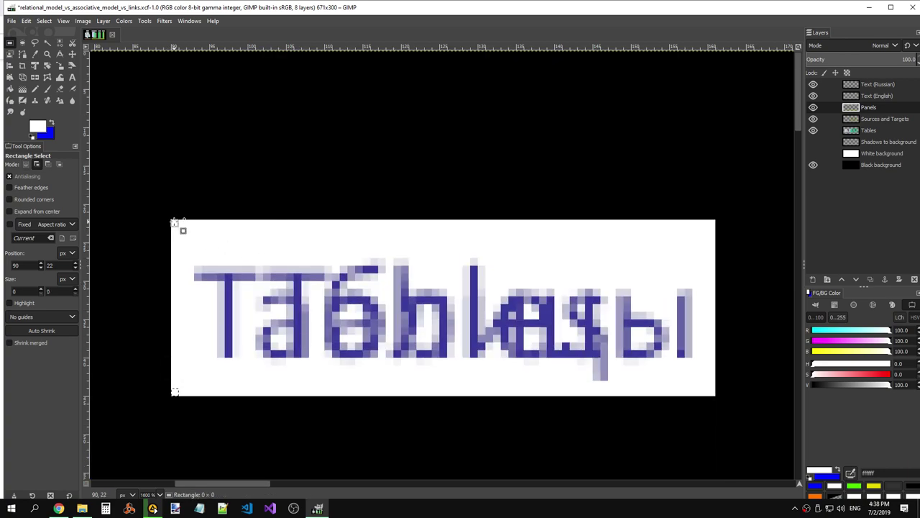
drag(242, 483, 301, 484)
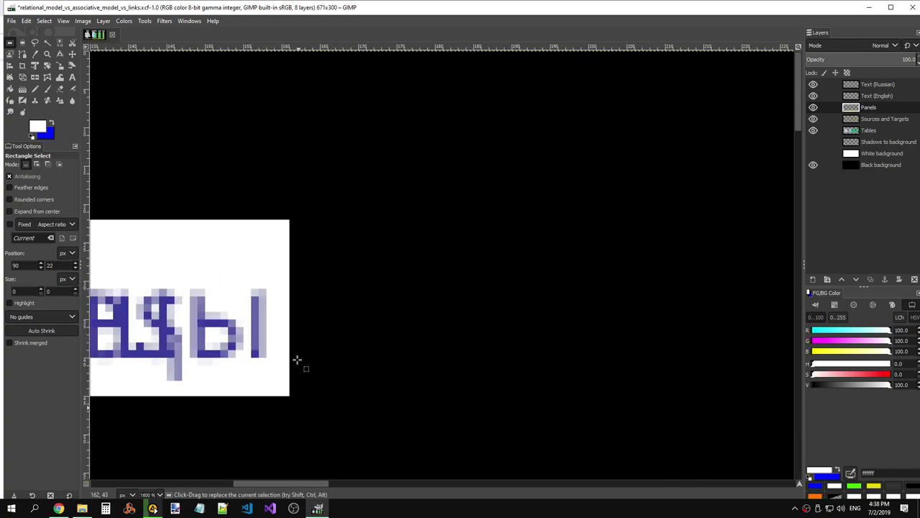
click(286, 224)
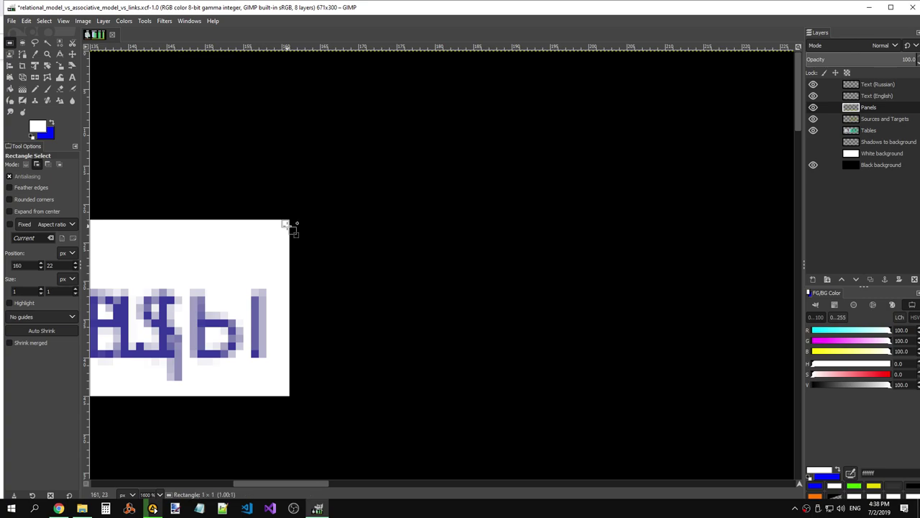
click(282, 391)
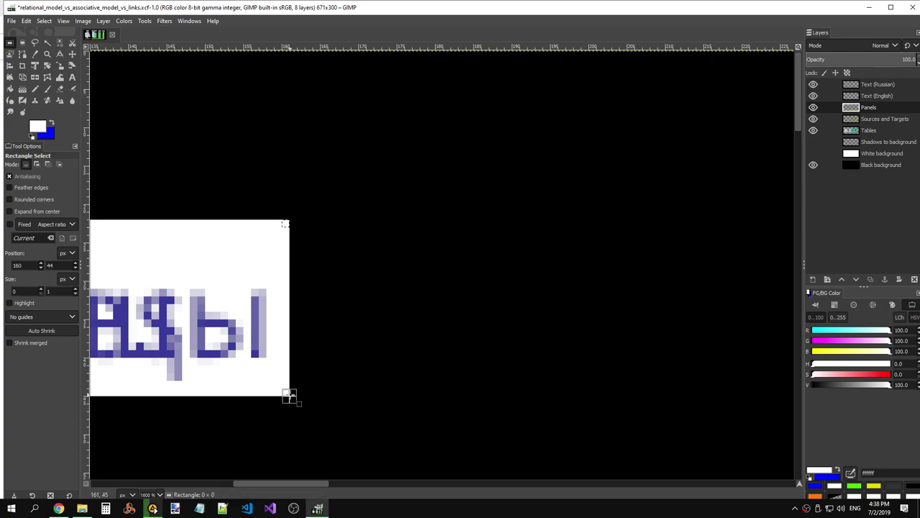
click(287, 396)
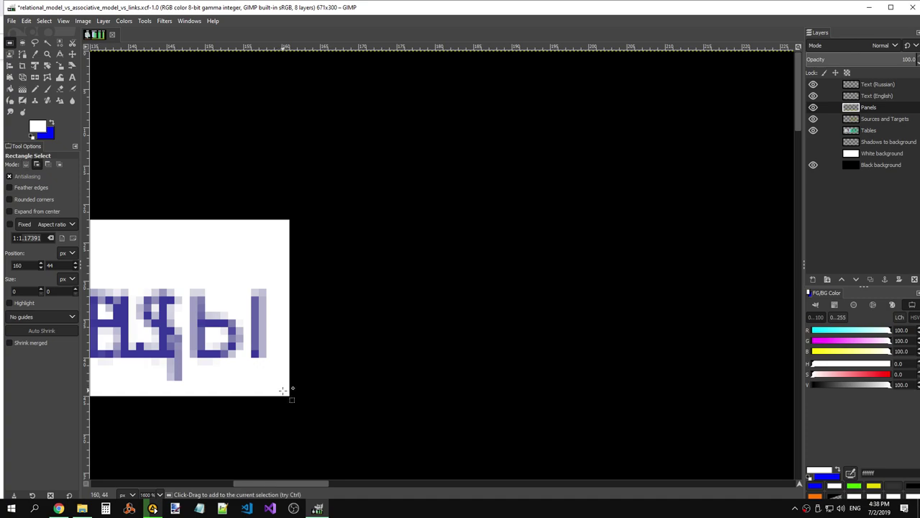
click(285, 391)
click(284, 222)
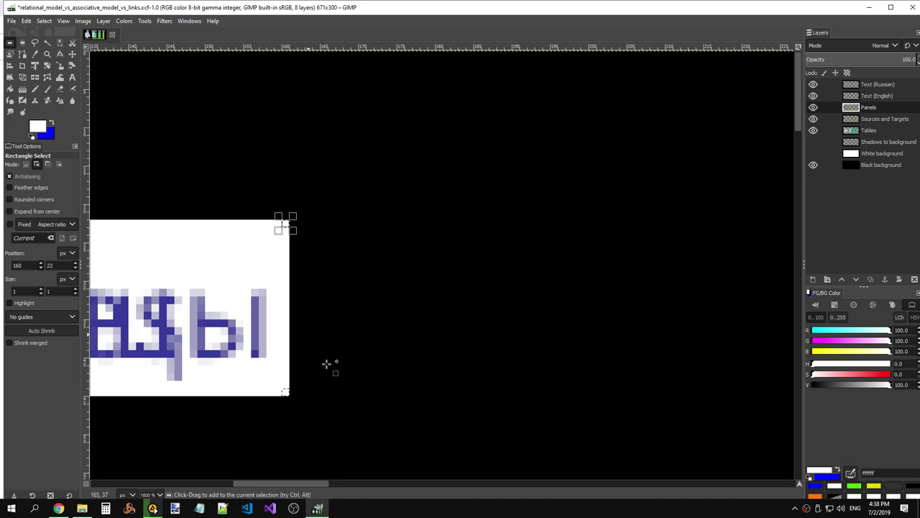
drag(312, 487, 231, 488)
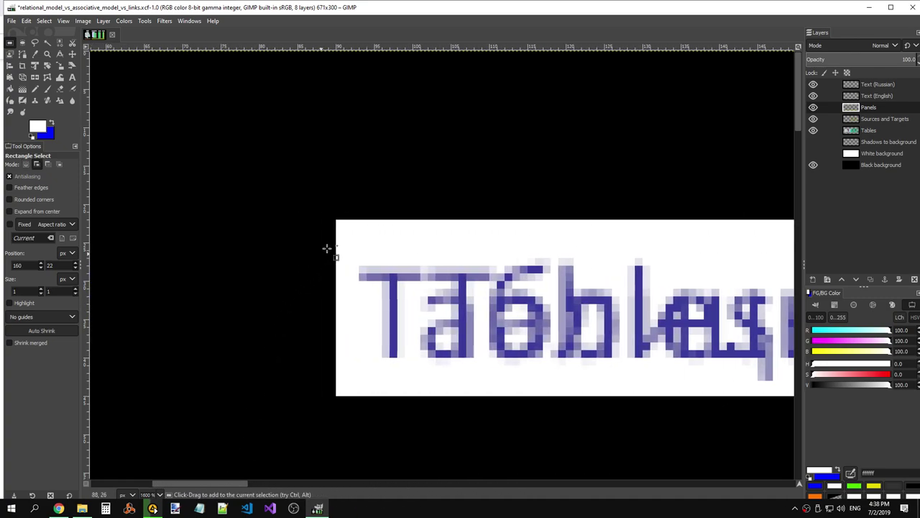
click(339, 224)
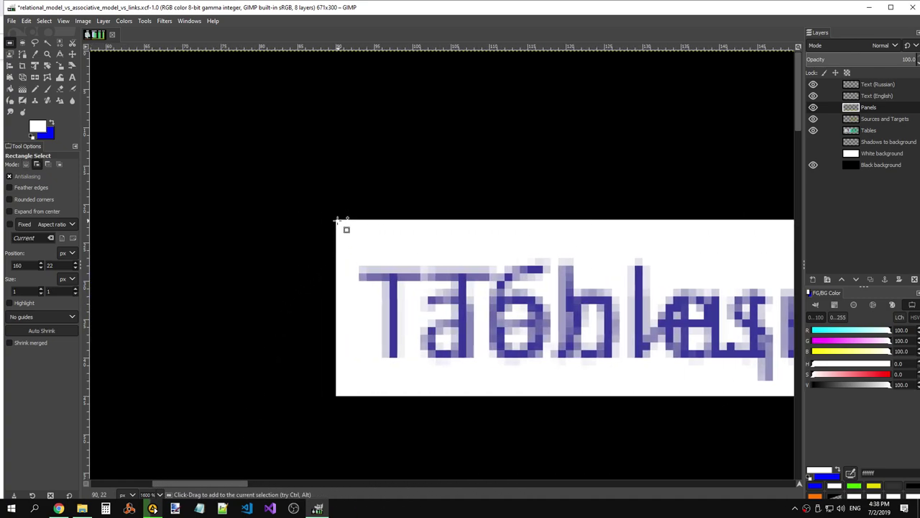
click(340, 392)
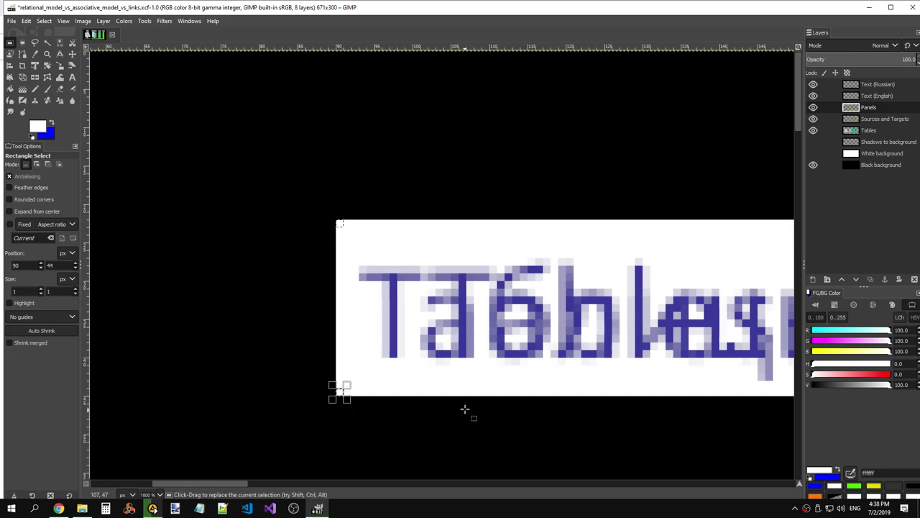
click(394, 447)
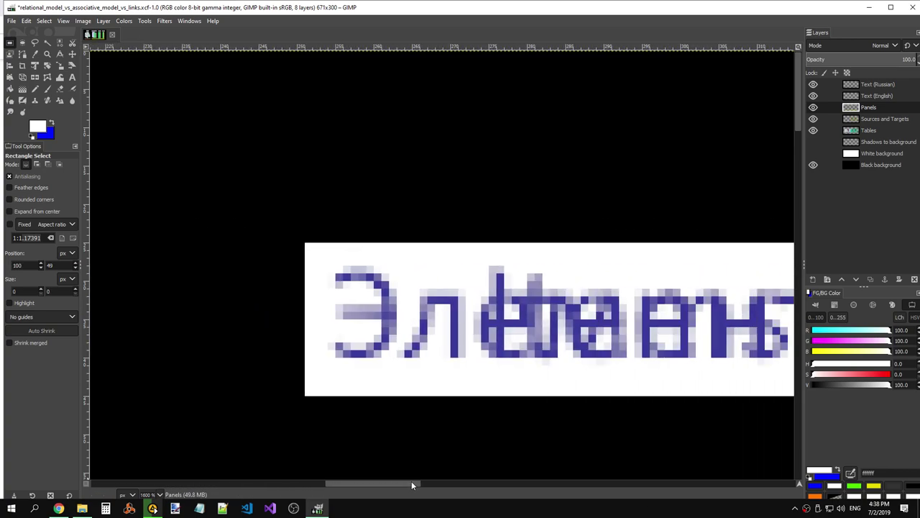
drag(232, 485, 417, 482)
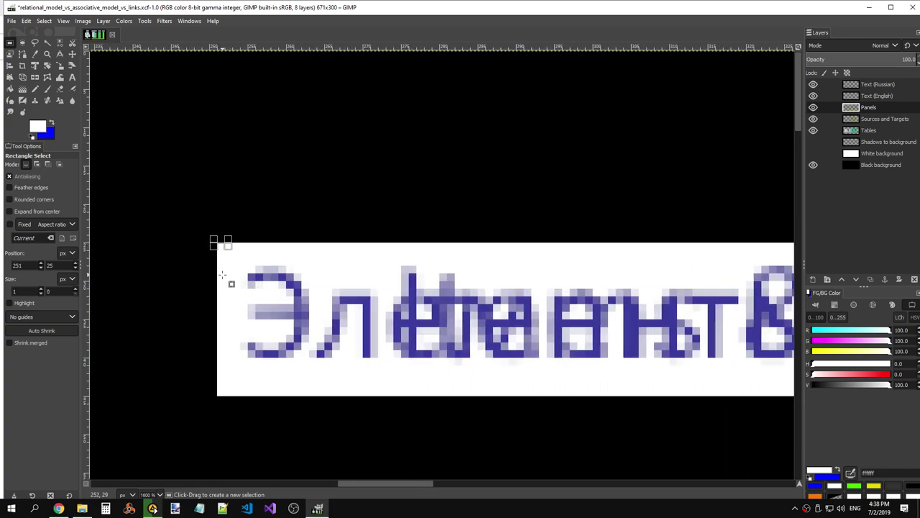
drag(218, 242, 229, 254)
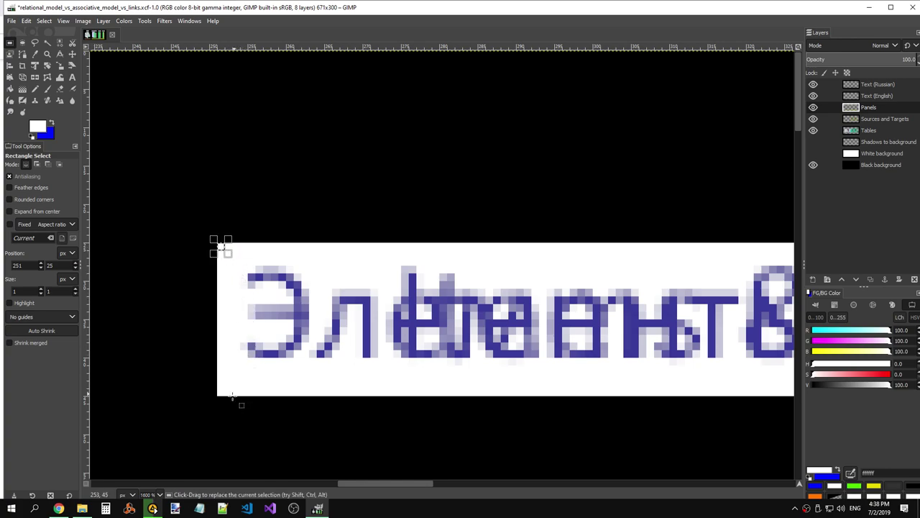
drag(215, 390, 220, 388)
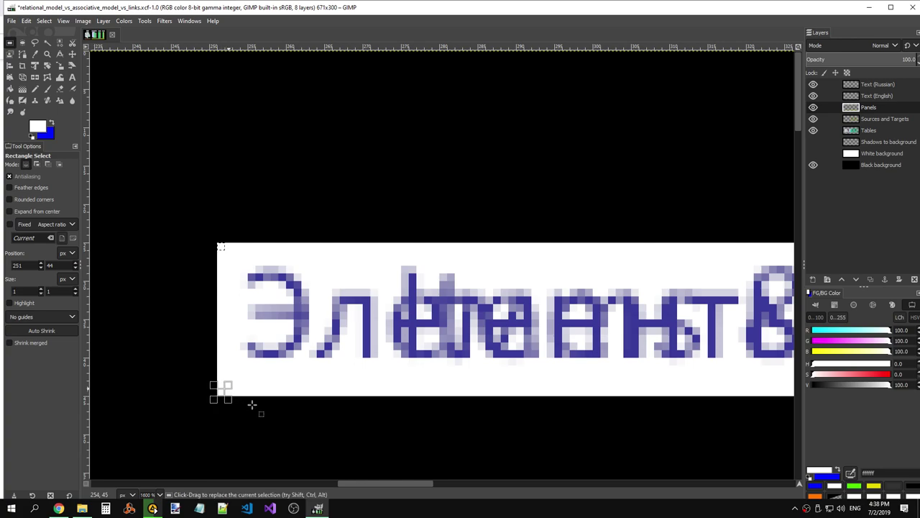
drag(402, 483, 528, 490)
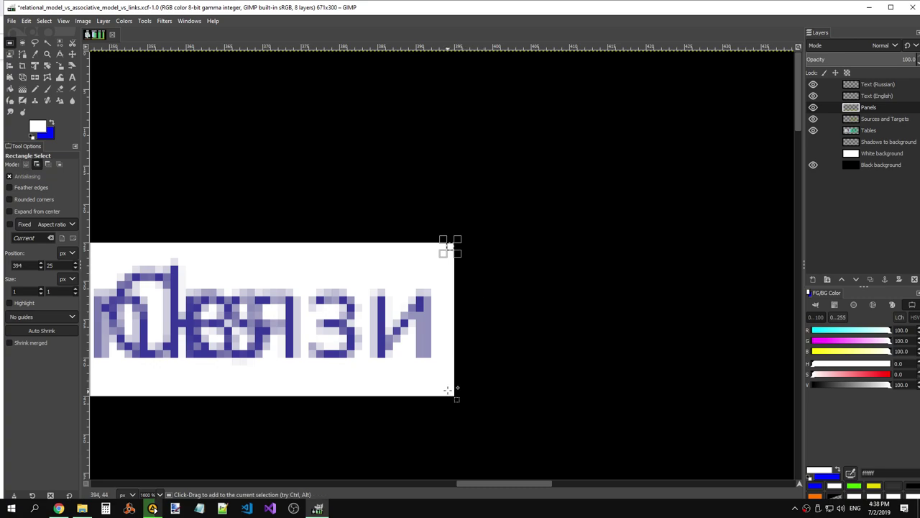
drag(447, 390, 452, 389)
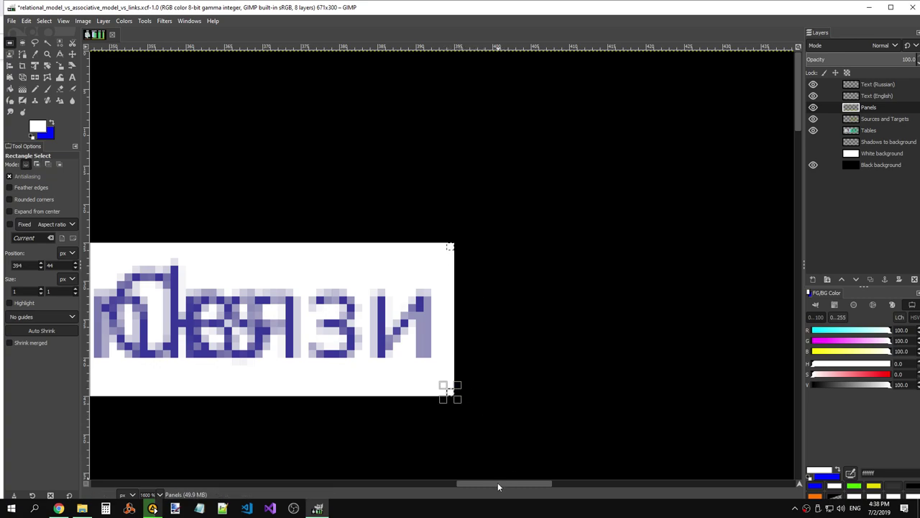
drag(497, 482, 504, 483)
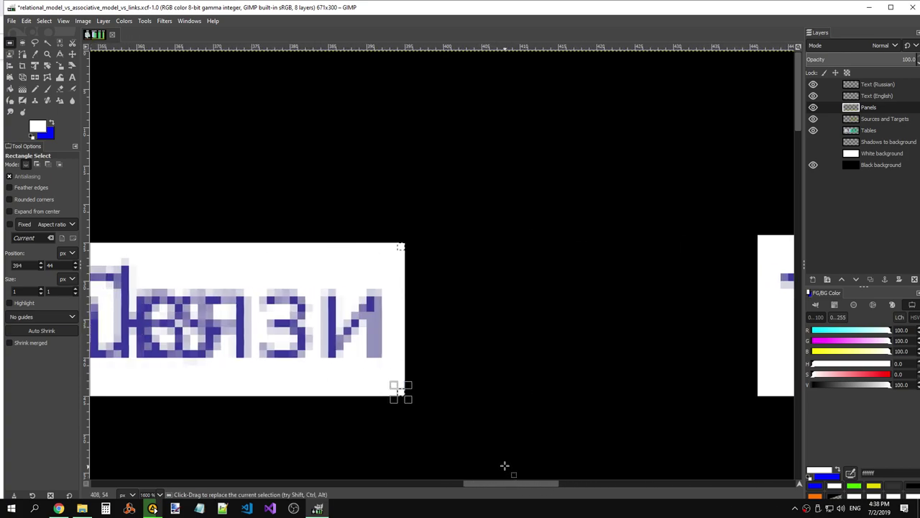
drag(524, 487, 586, 489)
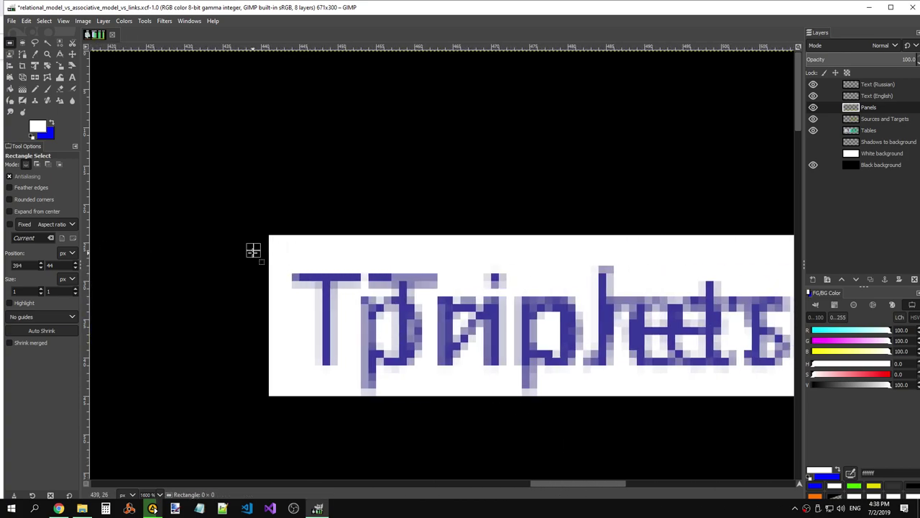
Measure the four corner positions of the Triplets header box
click(276, 242)
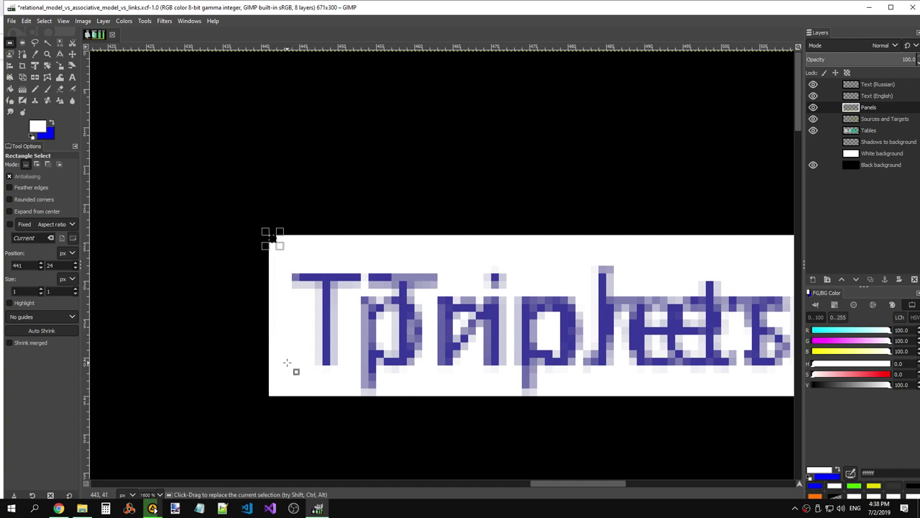
click(274, 390)
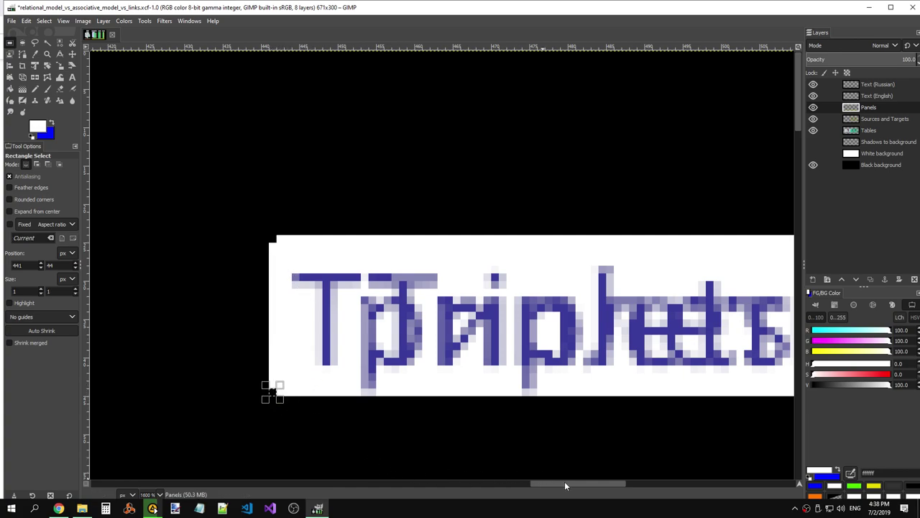
drag(565, 486, 626, 487)
click(441, 239)
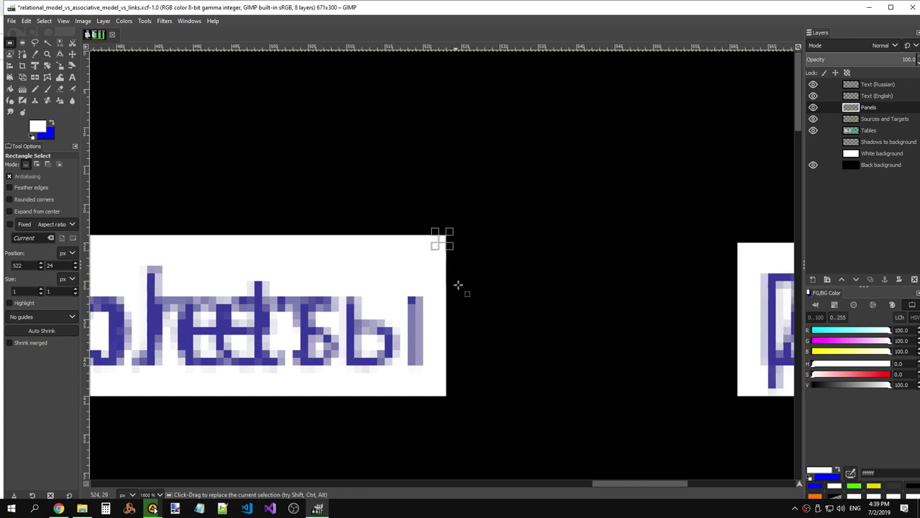
click(441, 390)
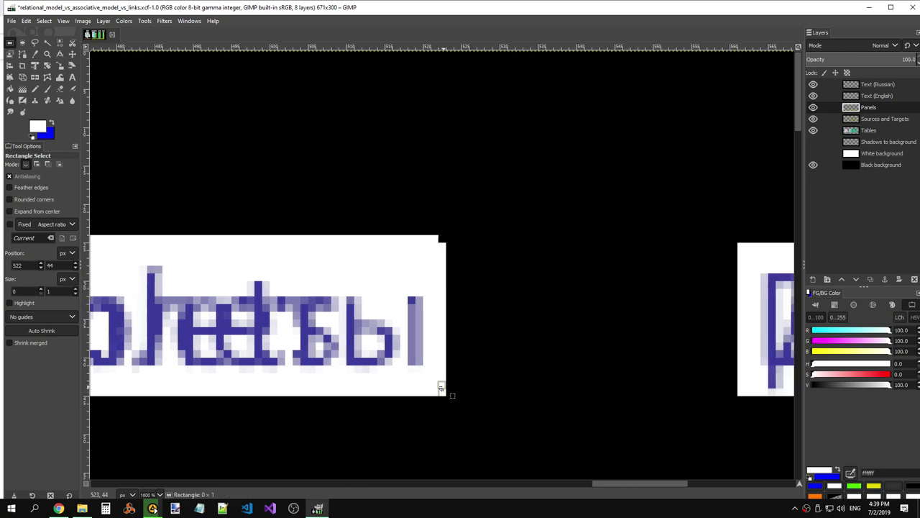
Measure the Doublets header box corners (about 561–635 px), deselect, and bring the whole diagram into view
scroll(510, 397, right, 3)
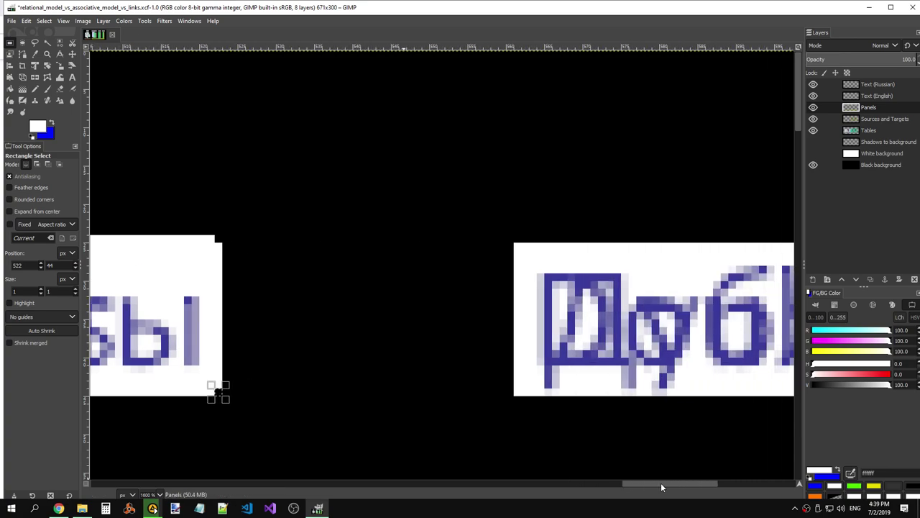
scroll(510, 398, right, 3)
click(252, 244)
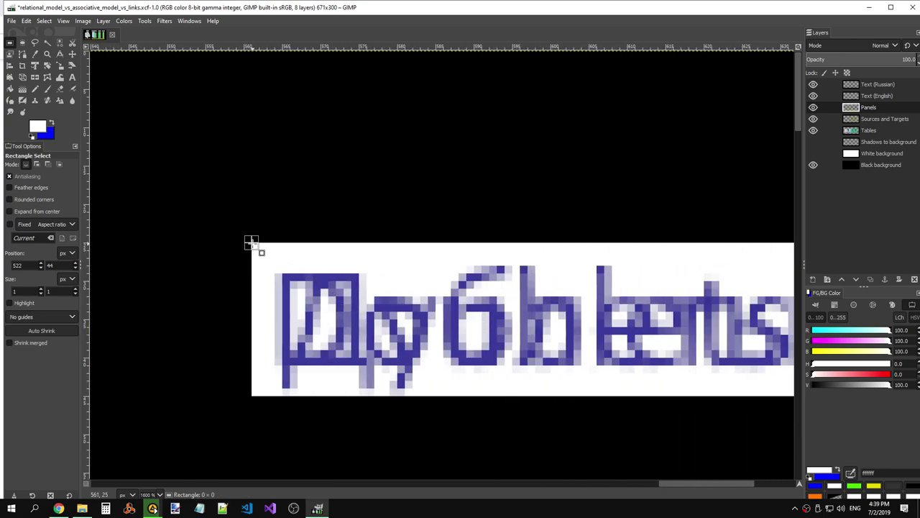
click(251, 392)
scroll(682, 486, right, 2)
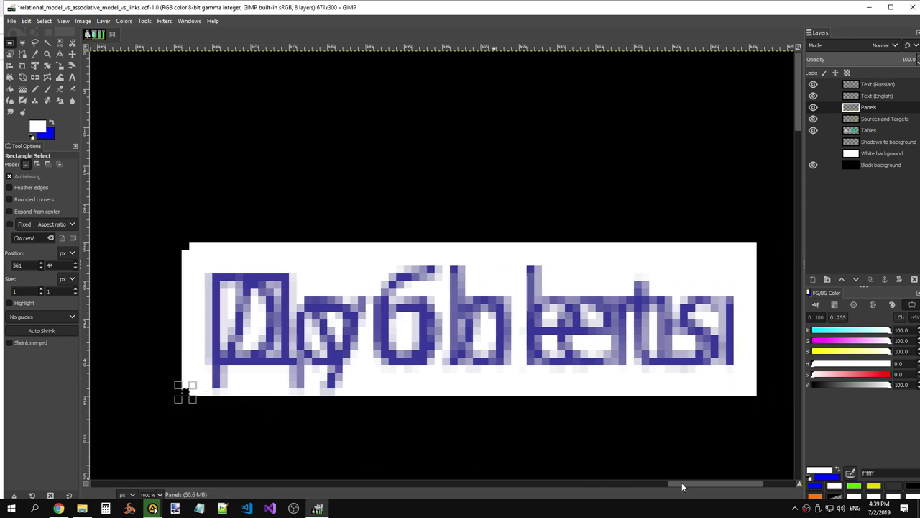
scroll(681, 487, right, 2)
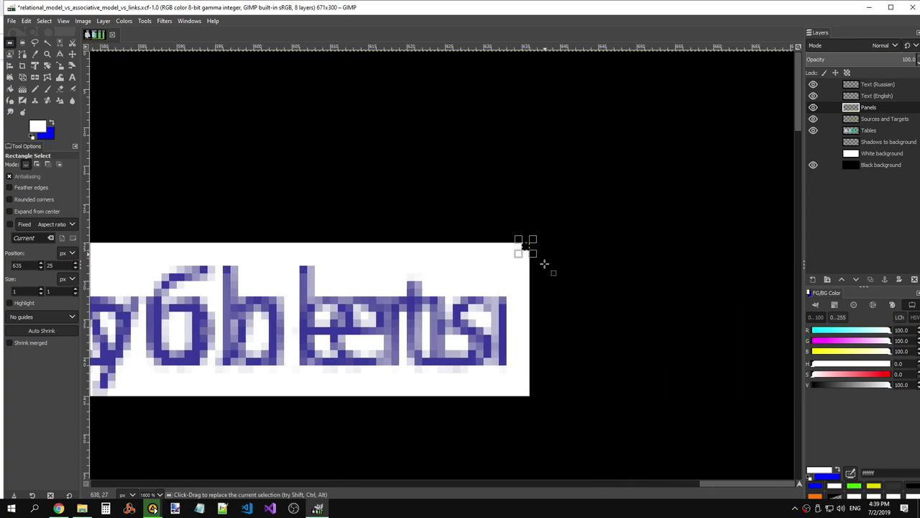
click(524, 391)
click(569, 376)
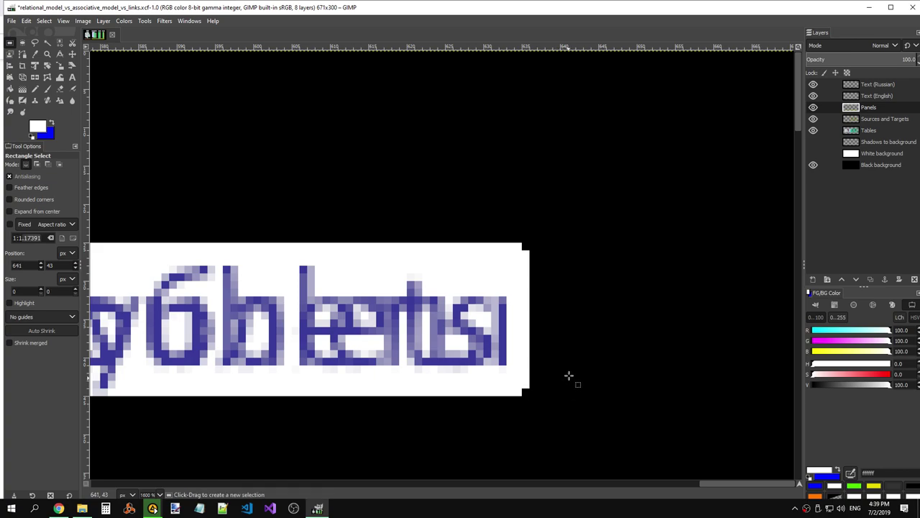
ctrl+scroll(548, 264, down, 3)
ctrl+scroll(554, 257, down, 6)
Compare the diagram on the White background with the panel shadows toggled on and off
ctrl+scroll(509, 322, down, 1)
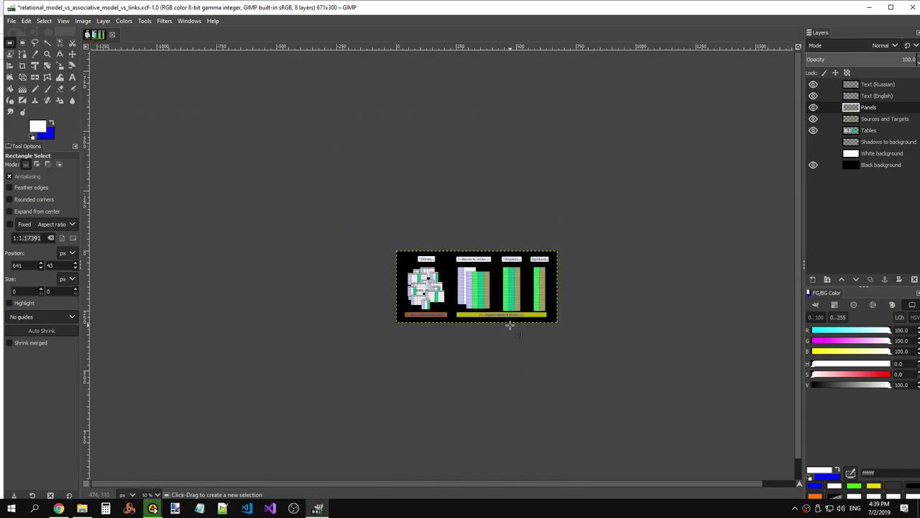
ctrl+scroll(473, 276, up, 3)
ctrl+scroll(471, 277, up, 1)
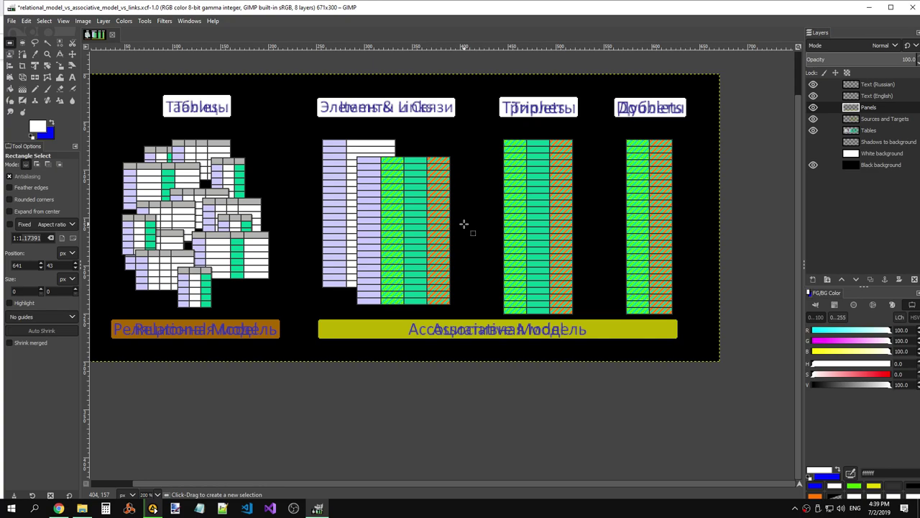
mouse_move(466, 484)
mouse_down()
mouse_move(437, 487)
mouse_move(477, 485)
mouse_up()
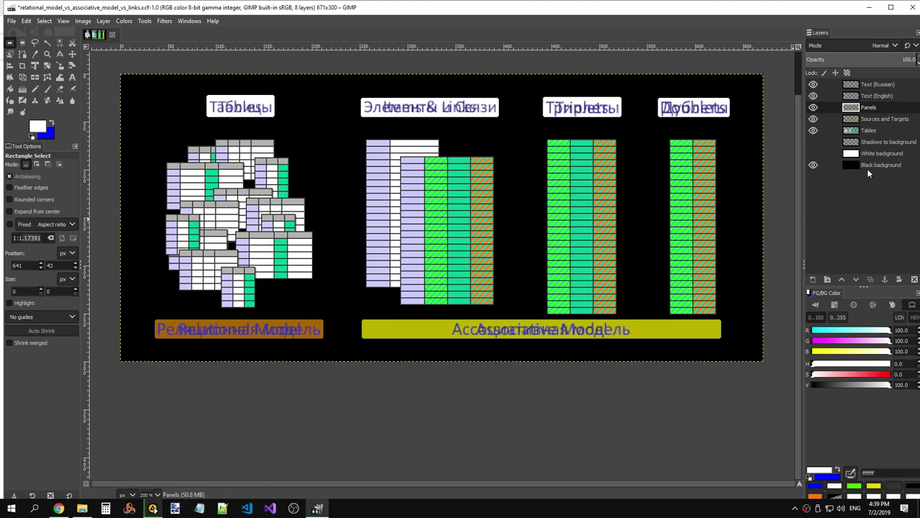
click(813, 153)
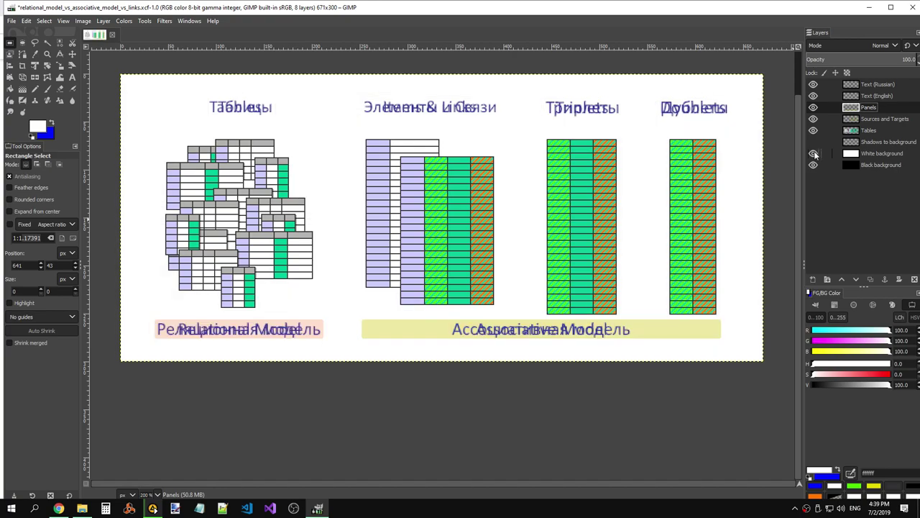
click(813, 141)
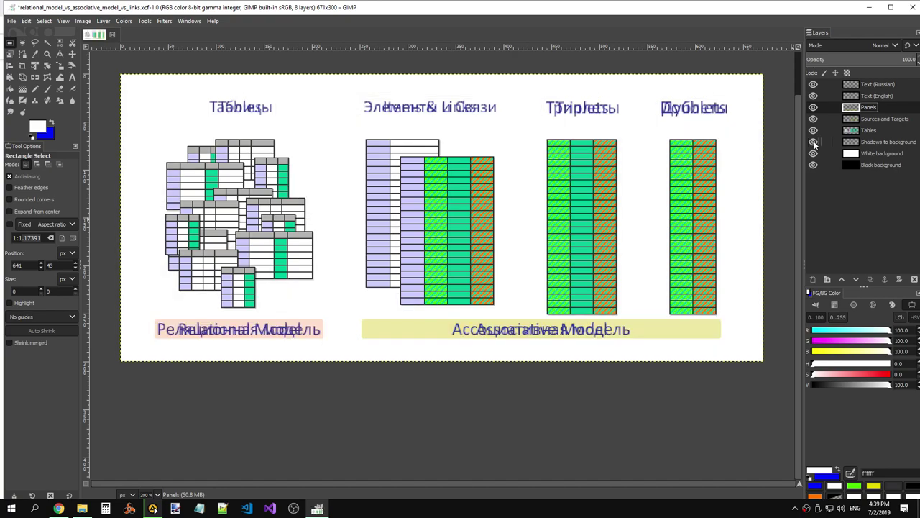
click(813, 142)
click(813, 141)
click(813, 141)
click(813, 141)
click(813, 141)
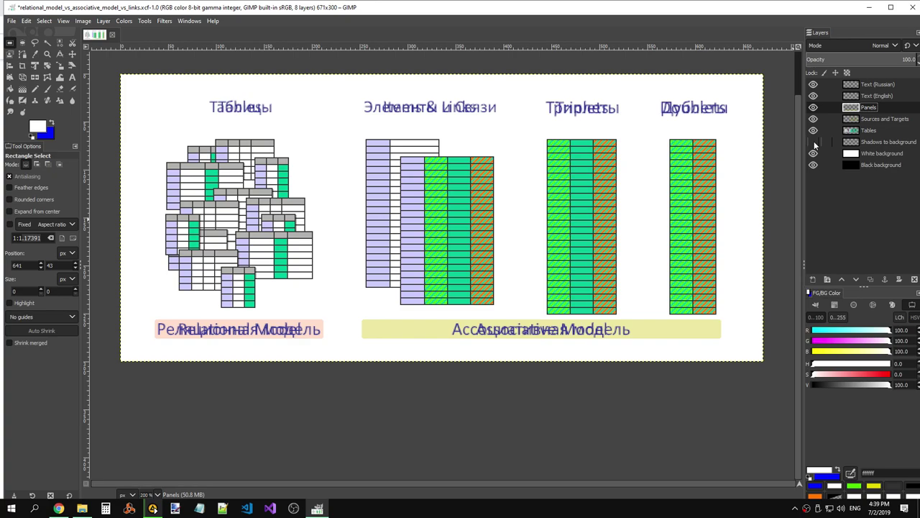
click(813, 153)
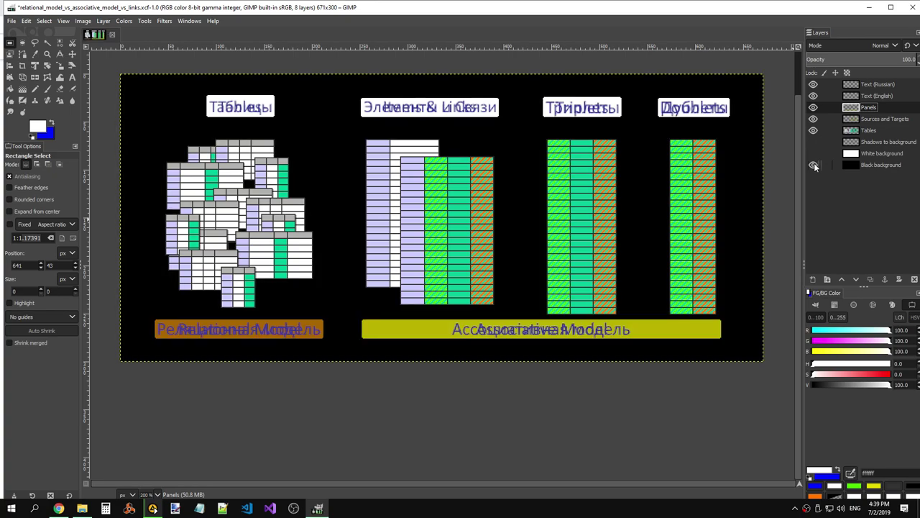
Toggle the Black background layer to check the diagram against transparency
click(813, 165)
click(814, 164)
click(814, 165)
click(814, 165)
click(814, 164)
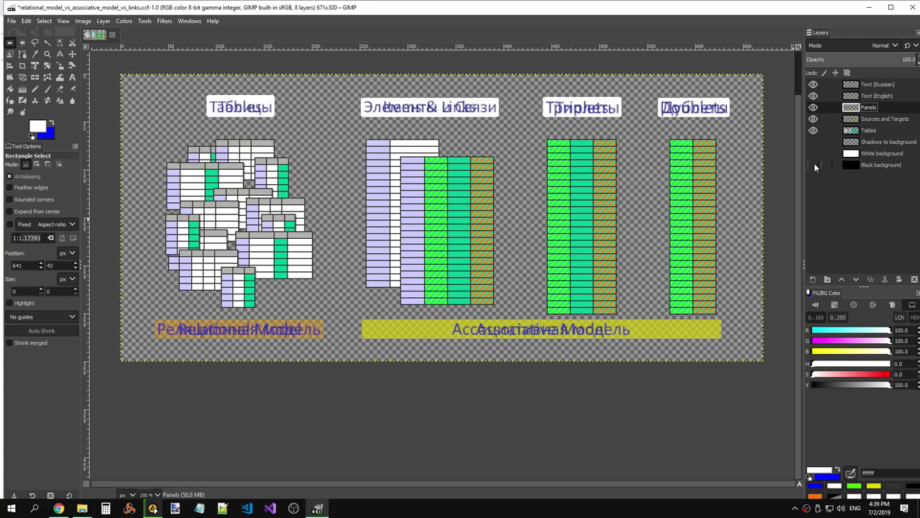
click(814, 165)
click(813, 165)
click(814, 165)
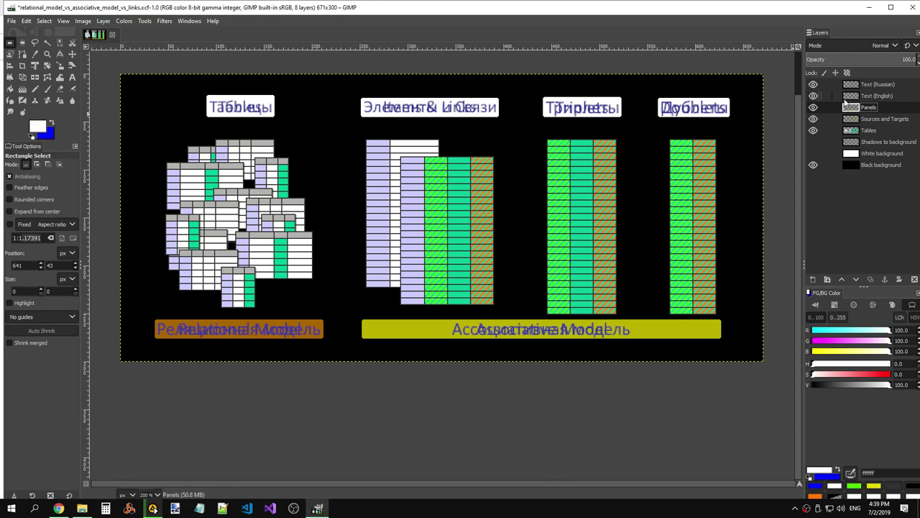
Recheck the shadows, tables, panels and text layers, leaving both backgrounds hidden for a transparent canvas
click(813, 142)
click(813, 154)
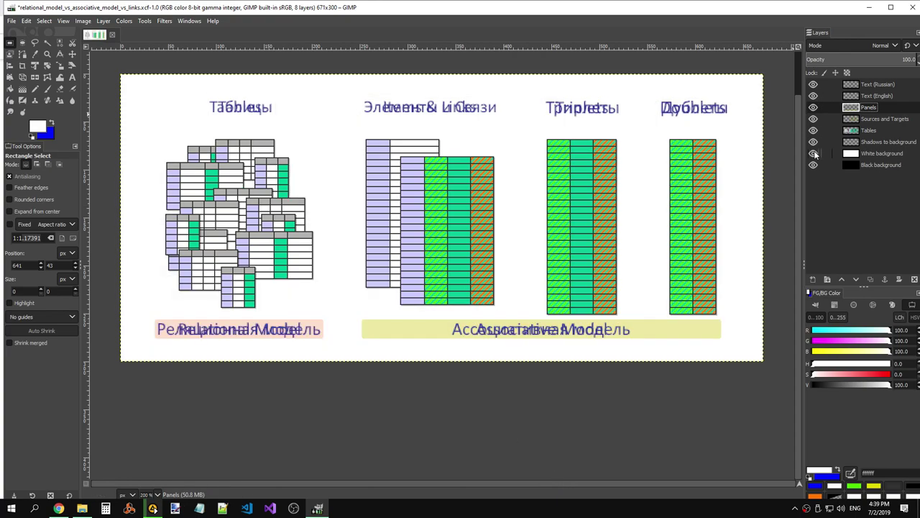
click(813, 154)
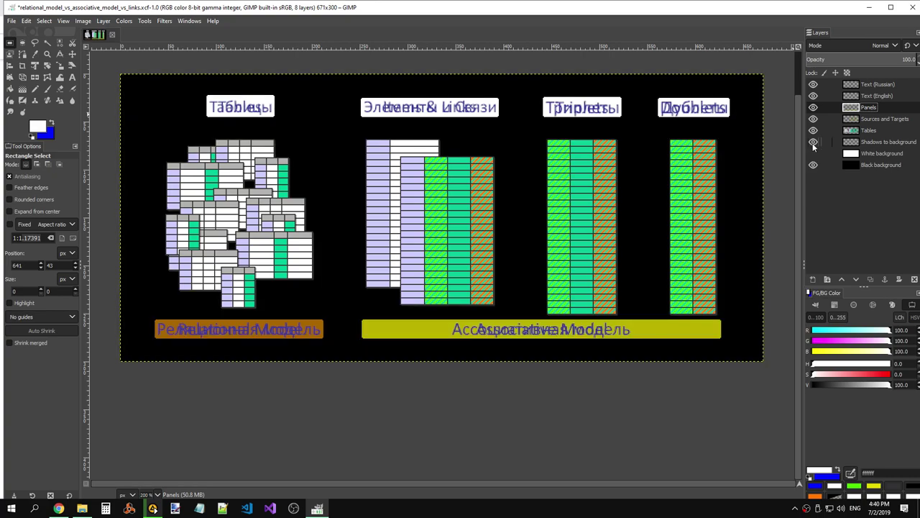
drag(813, 141, 816, 89)
click(813, 165)
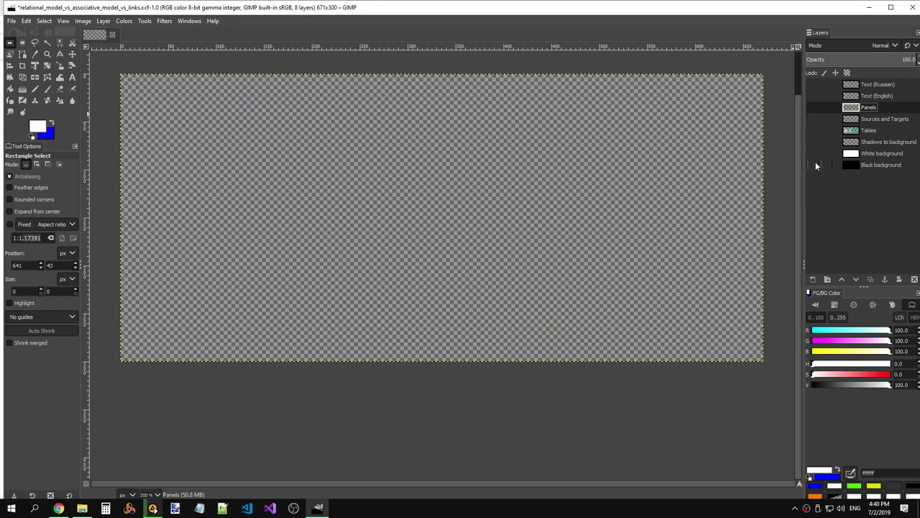
click(813, 154)
click(813, 143)
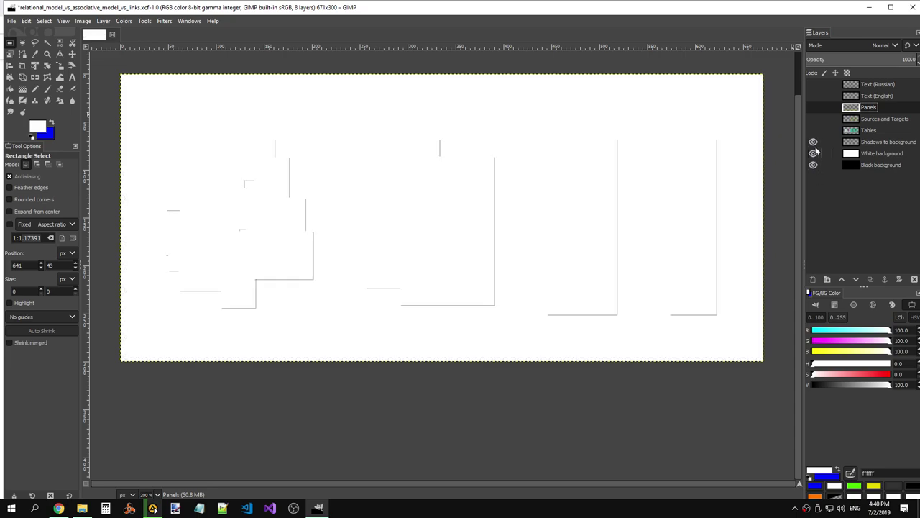
drag(813, 130, 815, 86)
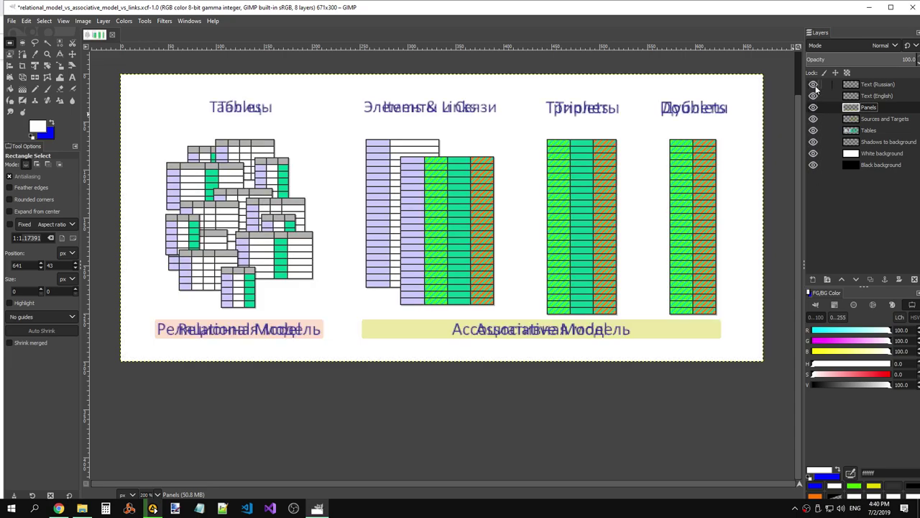
click(813, 153)
click(815, 165)
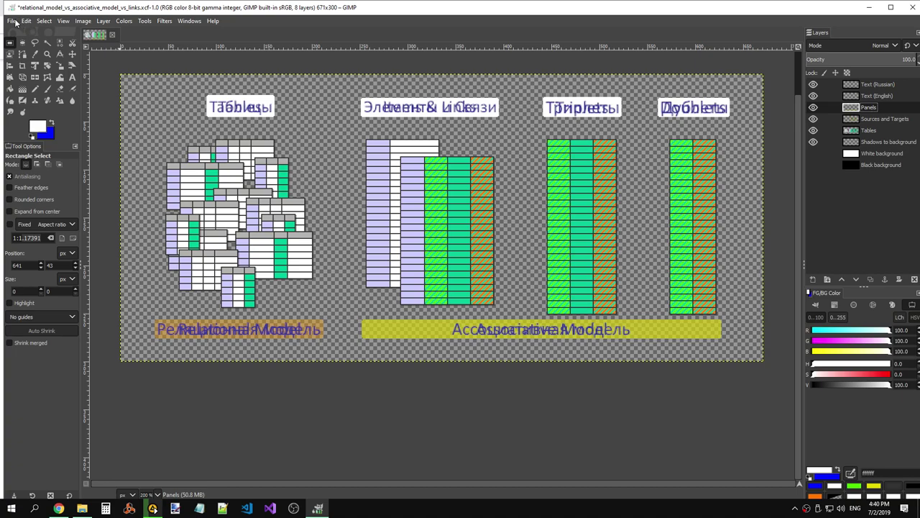
Maximize the GIMP window and save the diagram
double_click(238, 11)
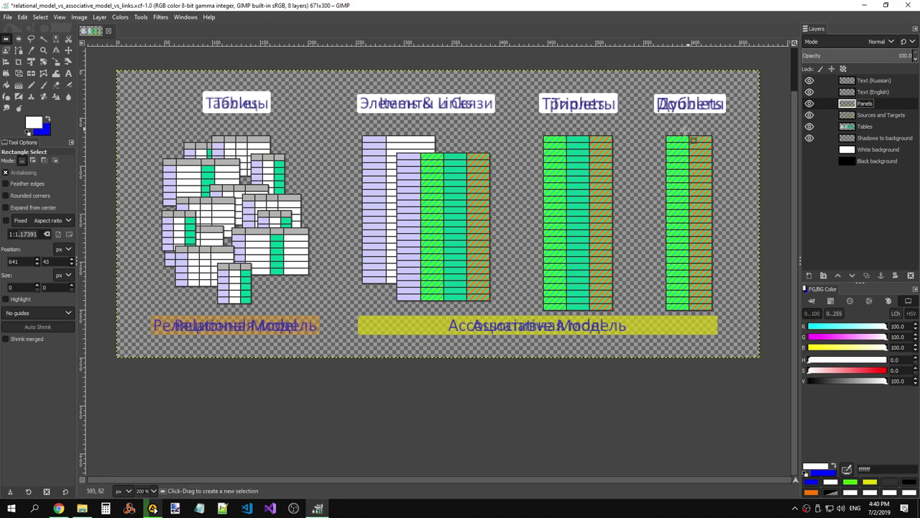
click(7, 17)
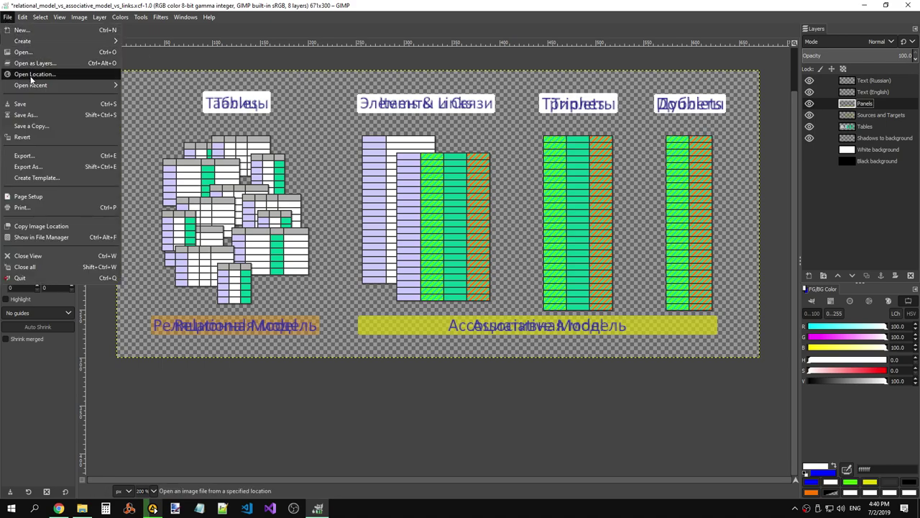
click(32, 103)
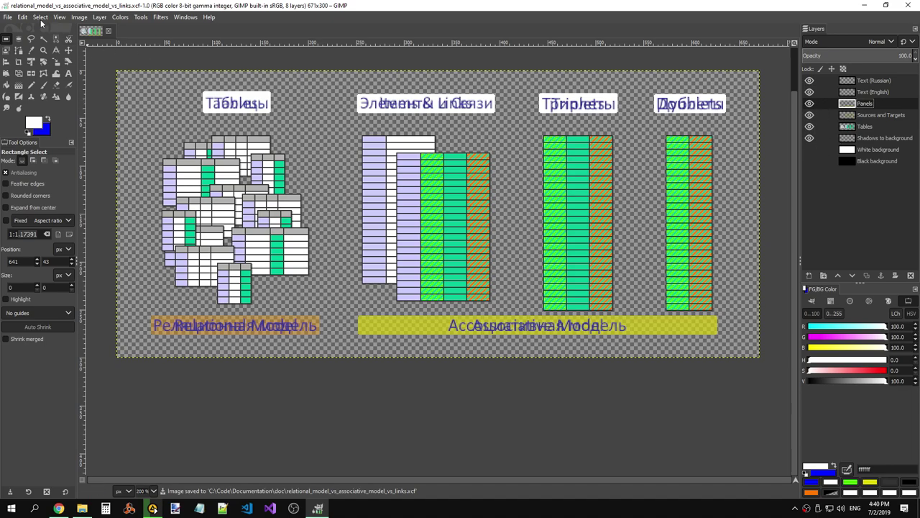
Open the Save As dialog and cancel it without saving
click(7, 17)
click(29, 115)
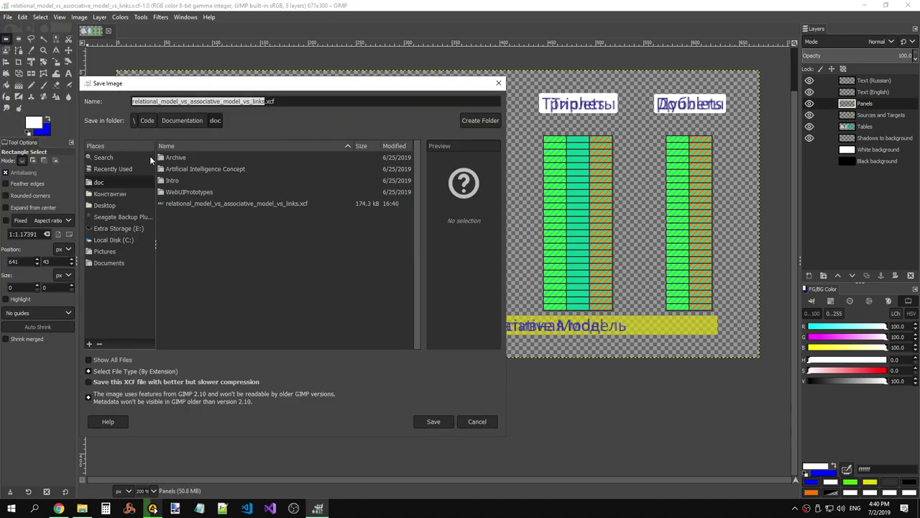
drag(260, 86, 294, 87)
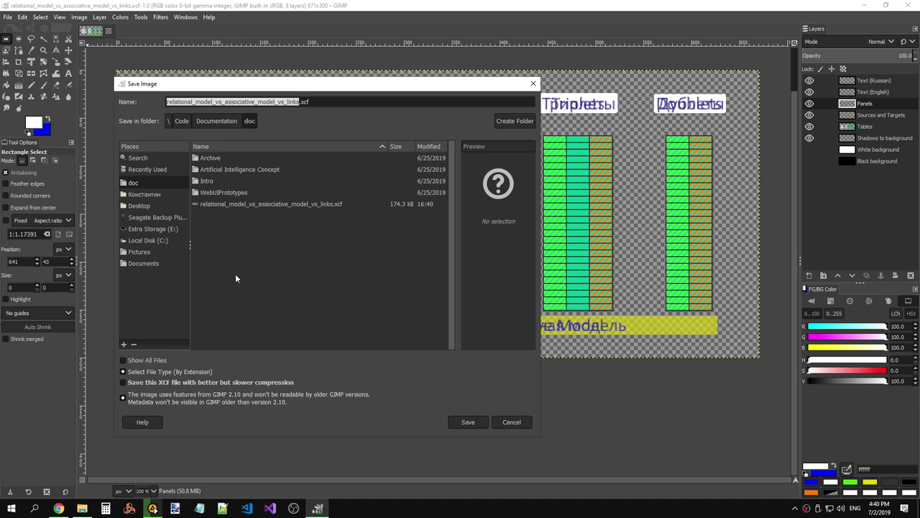
click(523, 424)
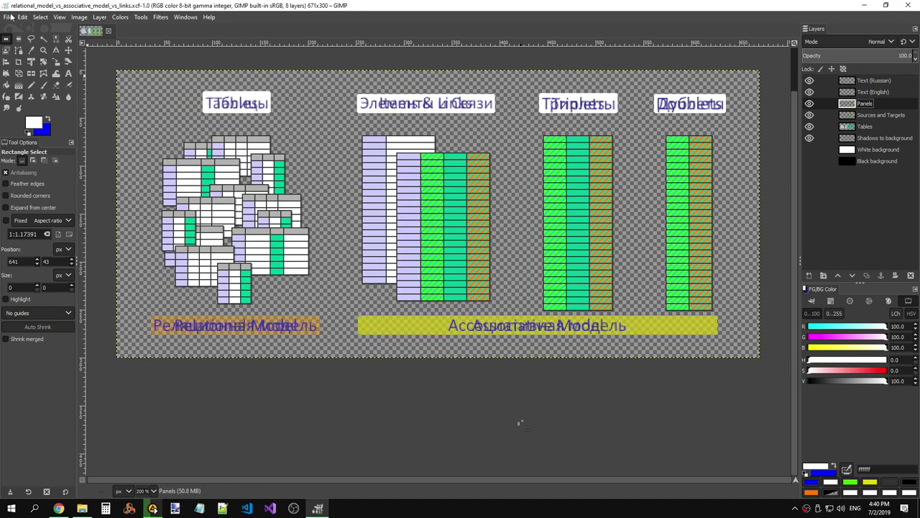
click(7, 17)
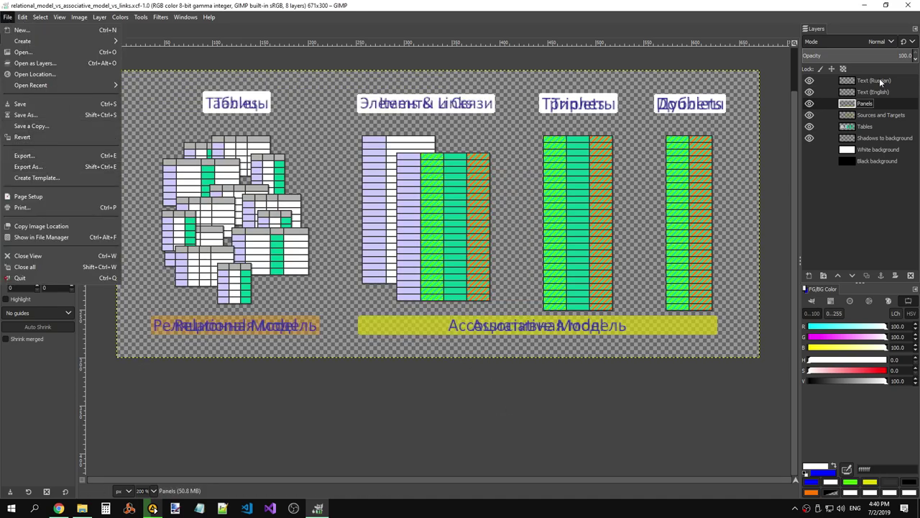
click(810, 84)
Toggle the Text (Russian) layer off and back on, then save the diagram again
click(809, 81)
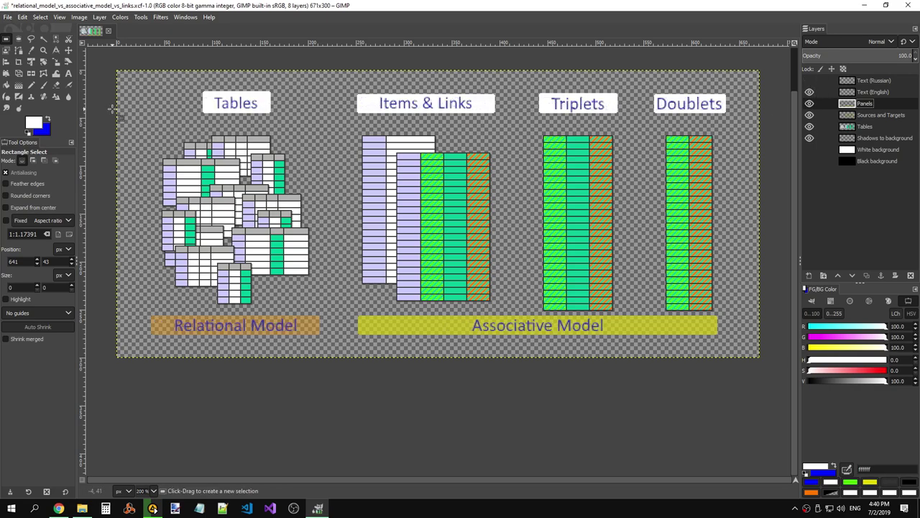
click(6, 16)
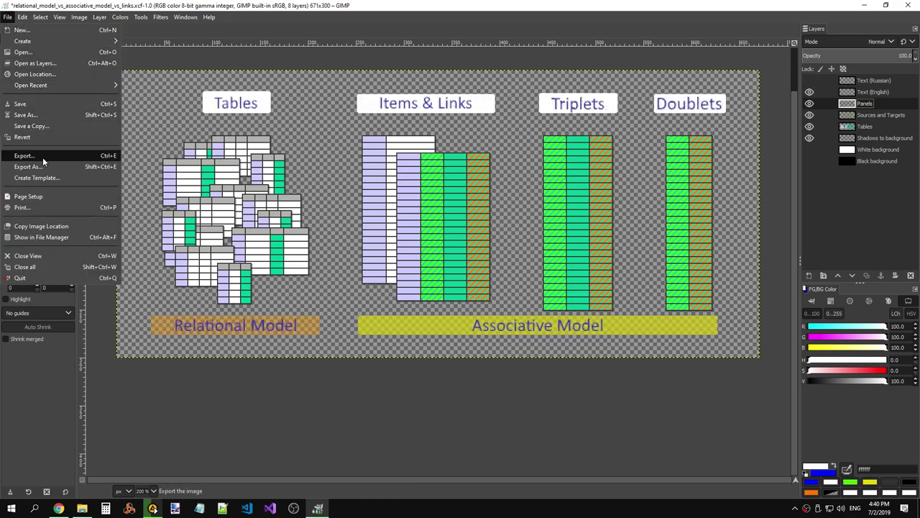
key(Escape)
click(809, 80)
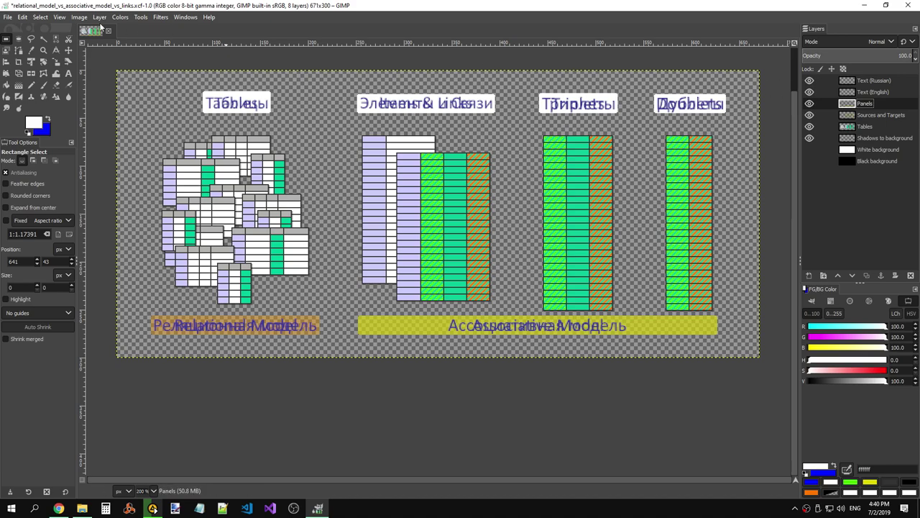
click(6, 17)
click(29, 100)
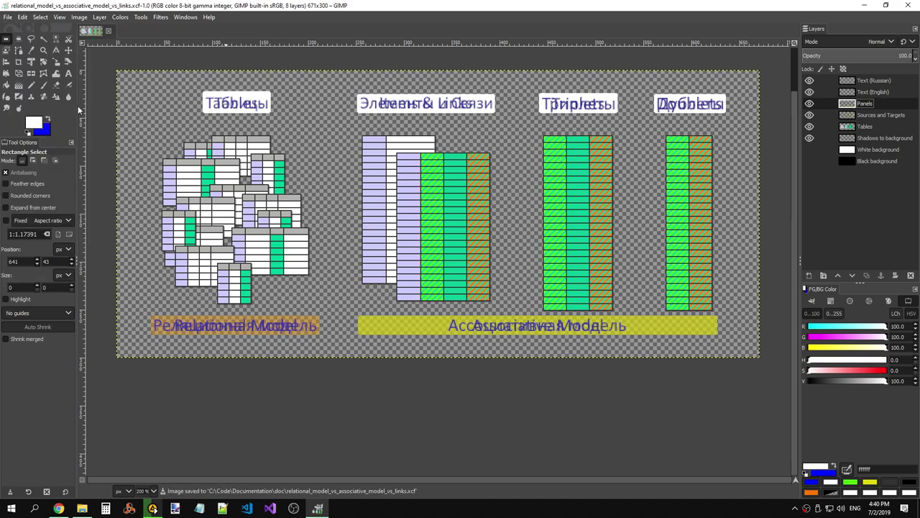
Cancel the PNG Export As dialog and hide the Text (Russian) layer
click(8, 16)
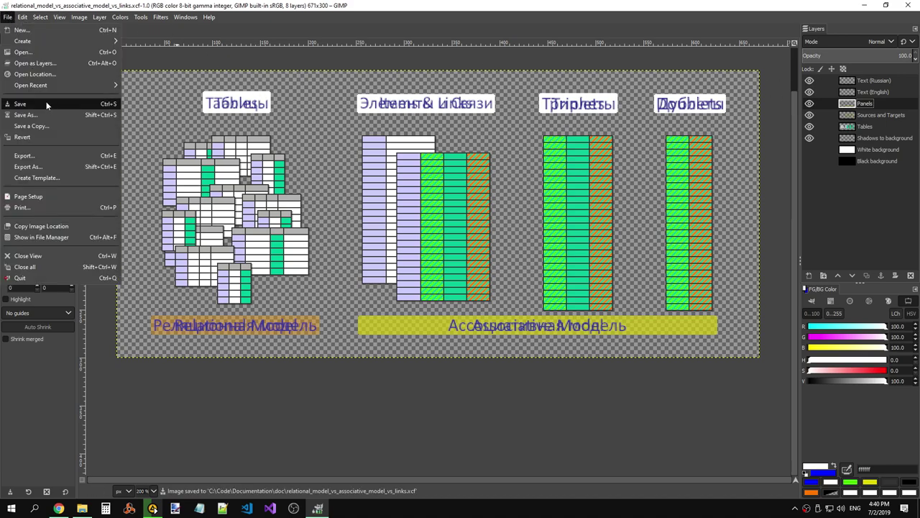
click(35, 164)
click(532, 368)
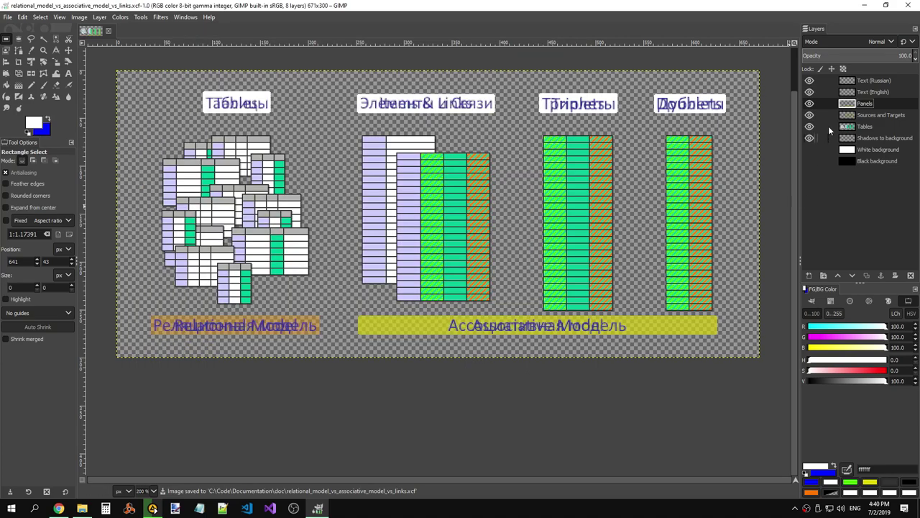
click(809, 80)
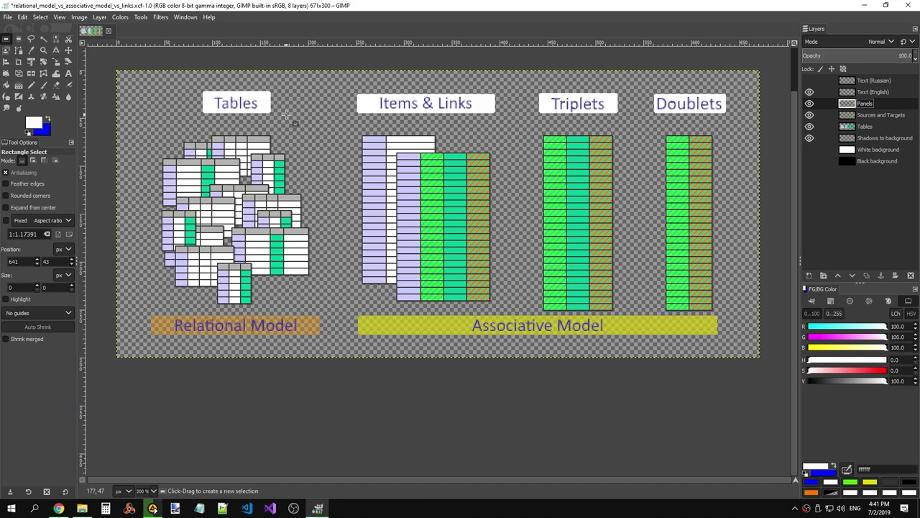
Zoom in and select a band across the Tables heading to check its alignment
drag(267, 92, 365, 101)
click(312, 134)
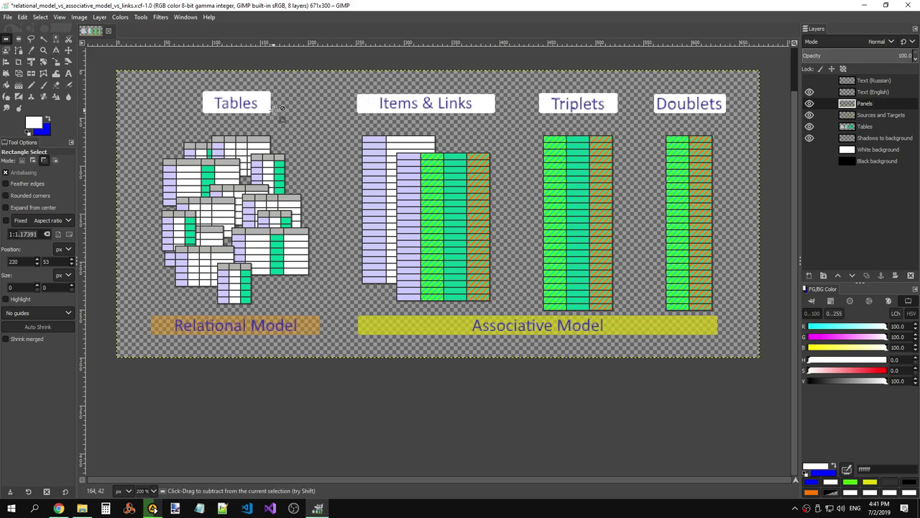
ctrl+scroll(280, 108, up, 5)
scroll(302, 108, up, 4)
scroll(320, 111, down, 3)
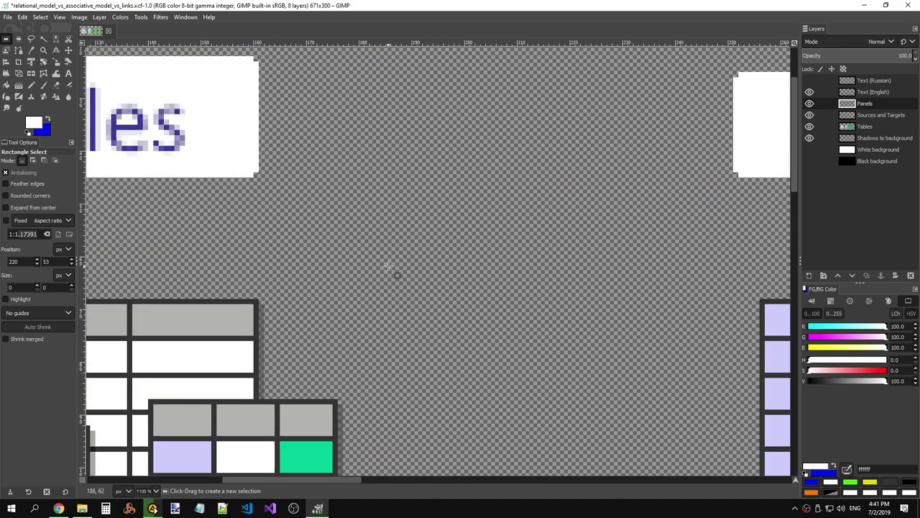
ctrl+scroll(299, 190, down, 2)
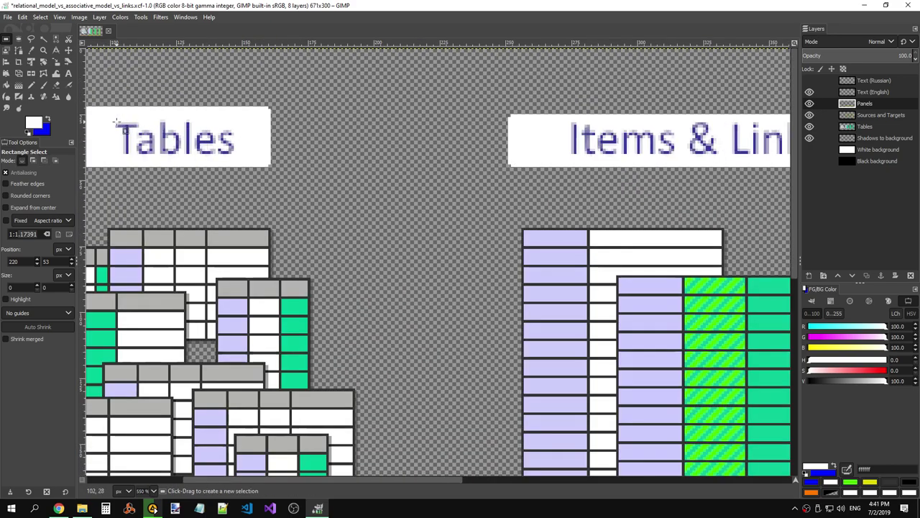
mouse_move(117, 120)
mouse_down()
mouse_move(198, 145)
mouse_move(281, 149)
mouse_move(624, 144)
mouse_up()
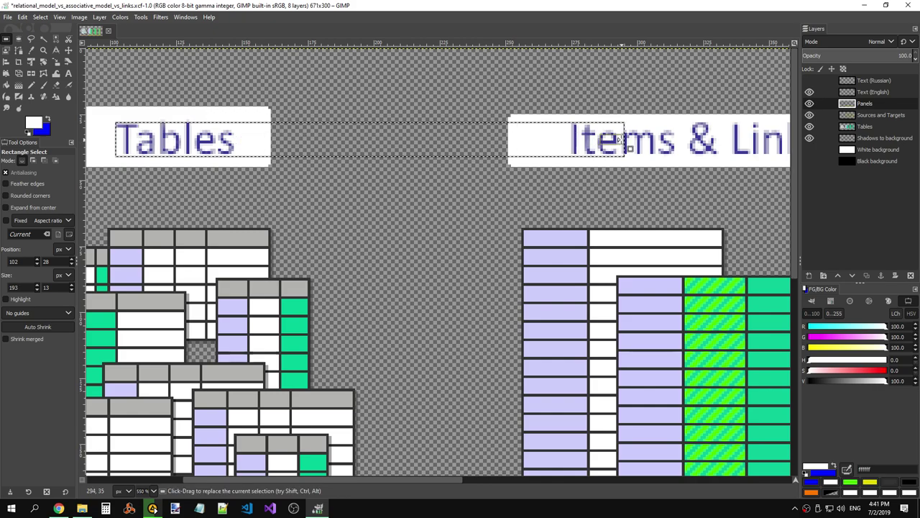
click(342, 124)
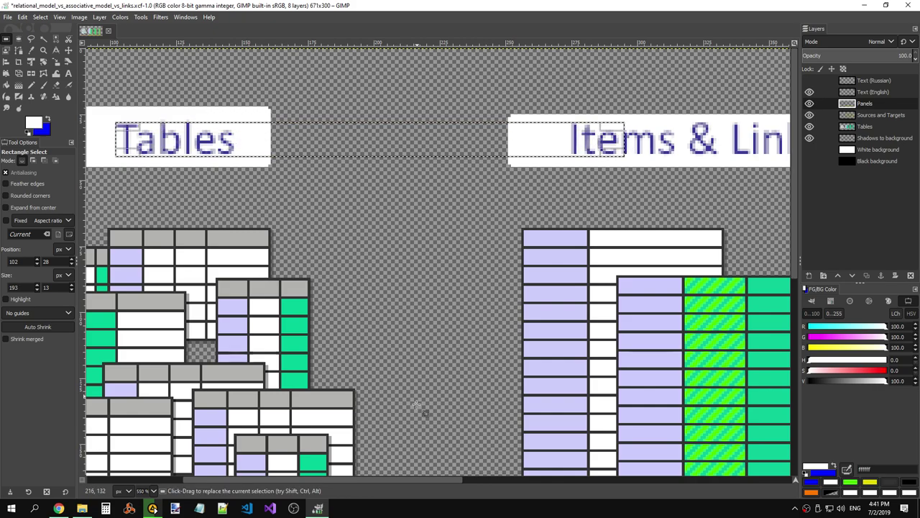
Extend the selection across Items & Links, Triplets and Doublets, then select the Tables box's top 71×5 strip
scroll(410, 475, left, 3)
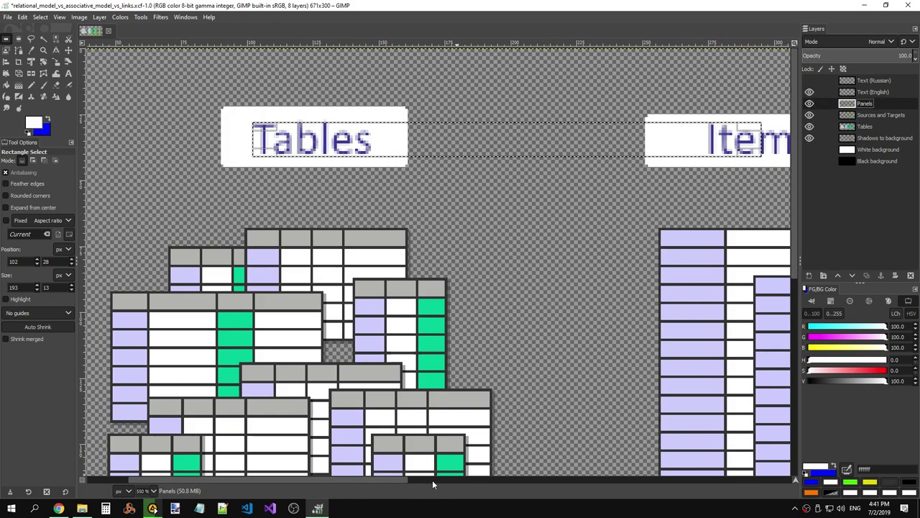
scroll(453, 478, right, 4)
scroll(477, 478, right, 6)
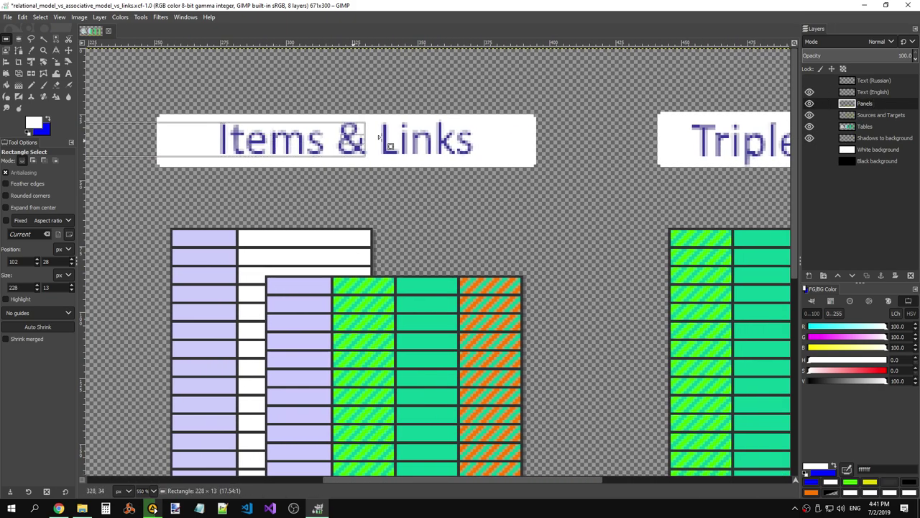
drag(273, 142, 737, 139)
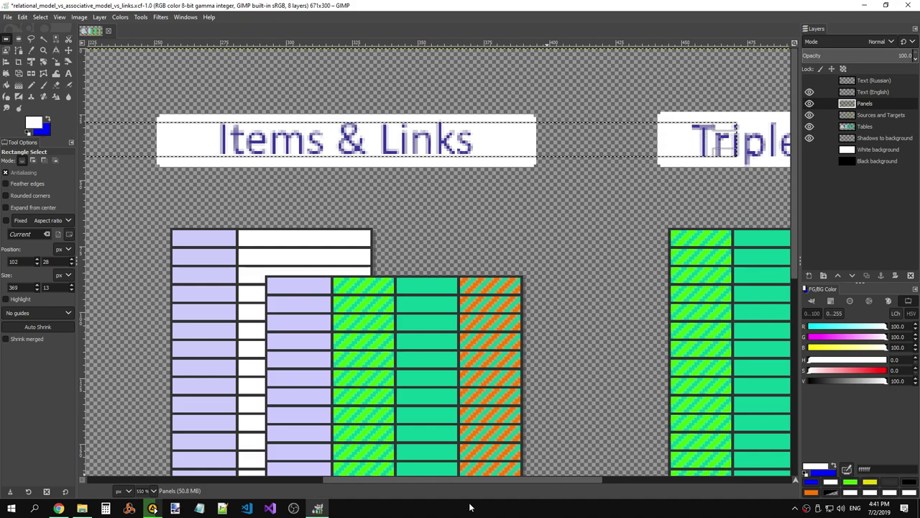
drag(395, 479, 557, 439)
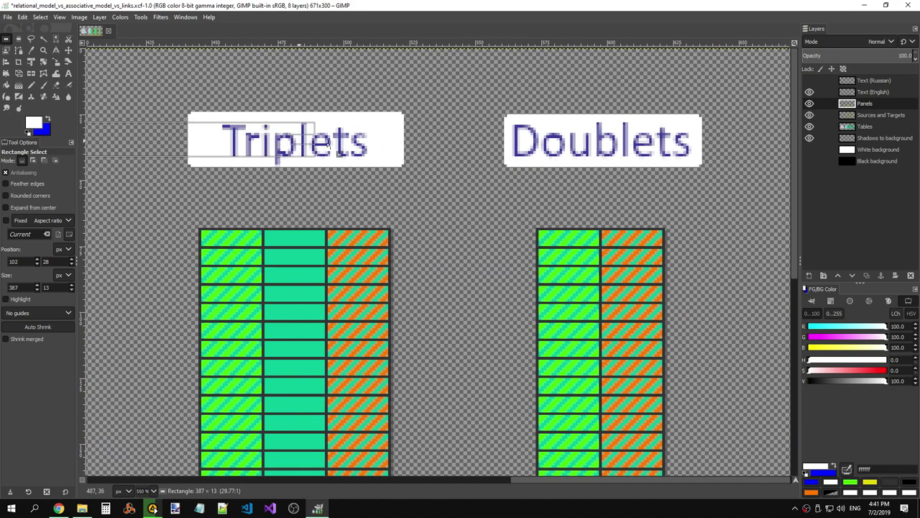
drag(281, 164, 701, 165)
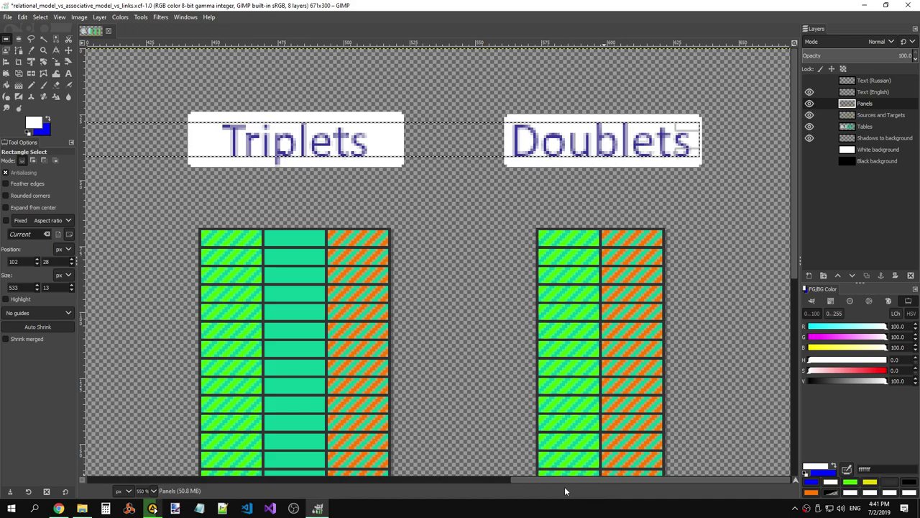
drag(522, 480, 178, 490)
drag(286, 107, 323, 115)
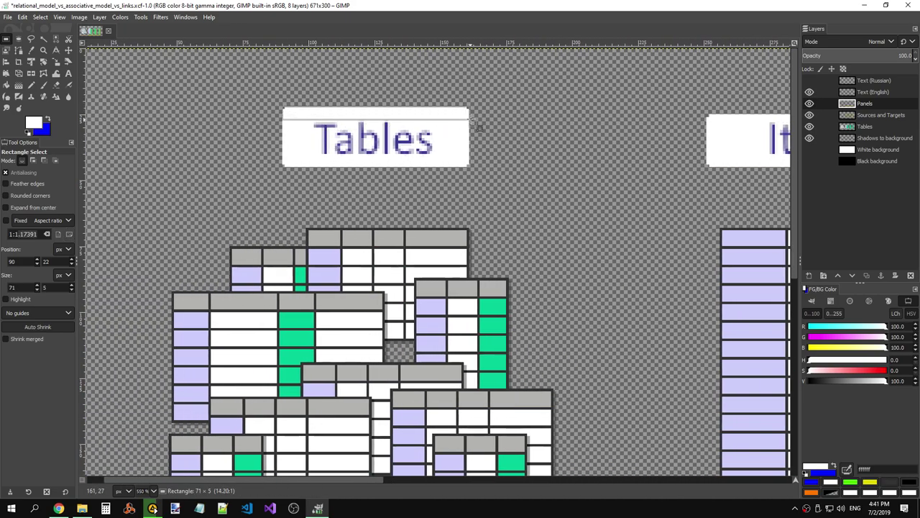
drag(479, 128, 477, 126)
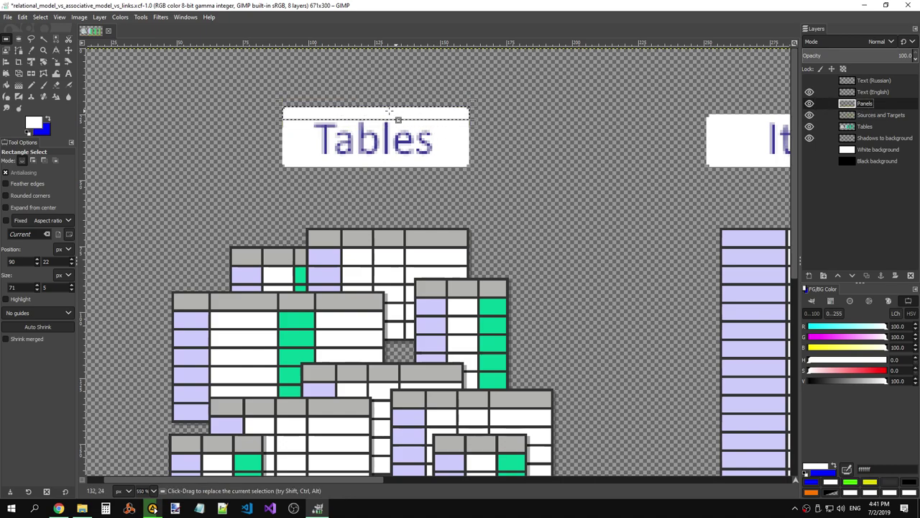
click(421, 130)
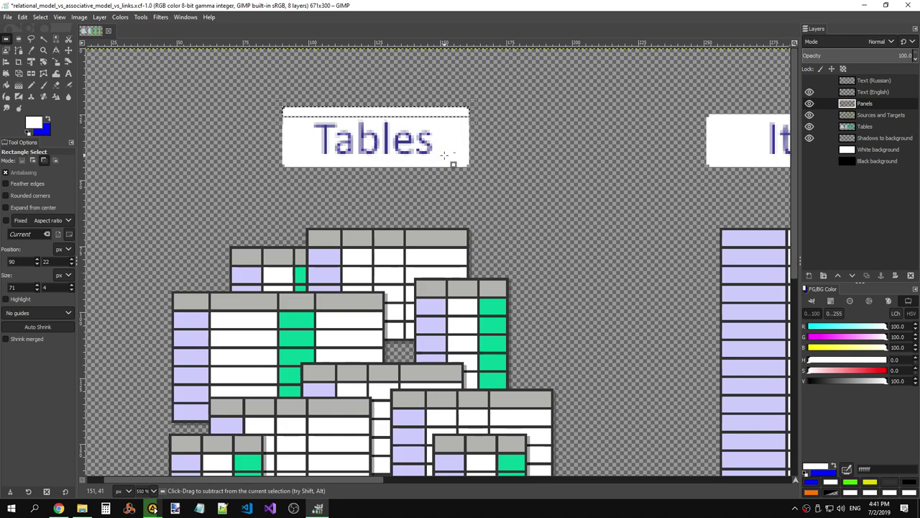
click(406, 125)
key(ctrl+x)
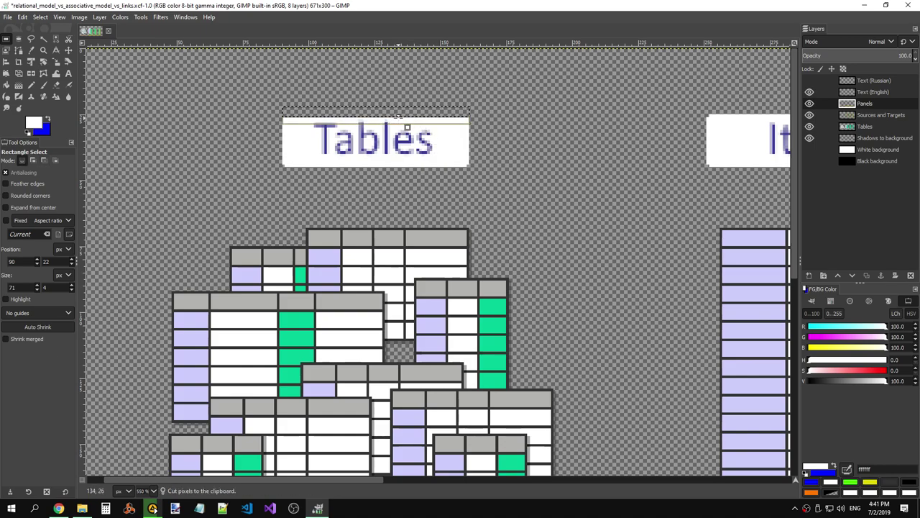
key(ctrl+v)
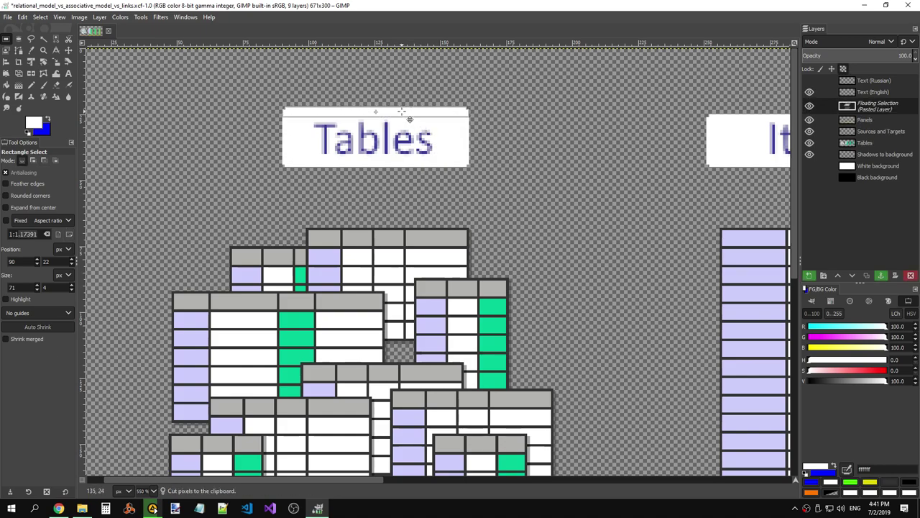
click(503, 117)
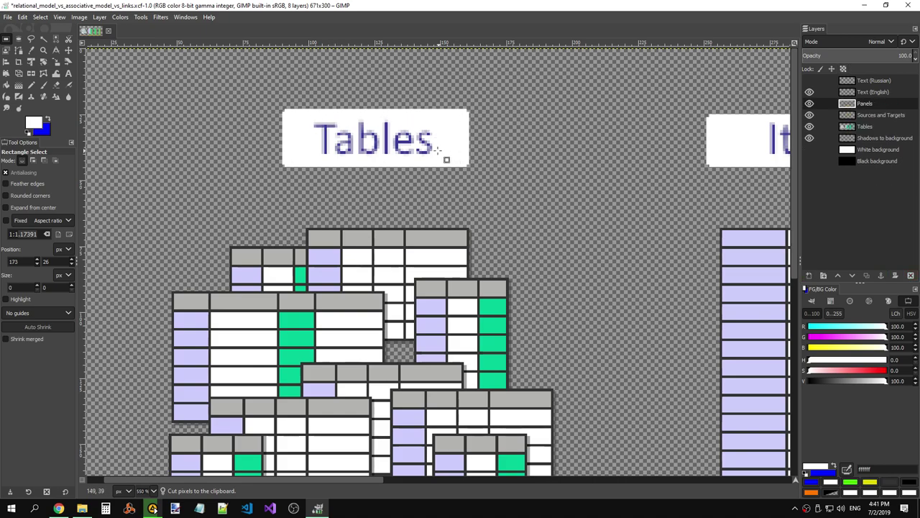
mouse_move(438, 153)
mouse_down()
mouse_move(337, 118)
mouse_move(441, 157)
mouse_up()
click(385, 112)
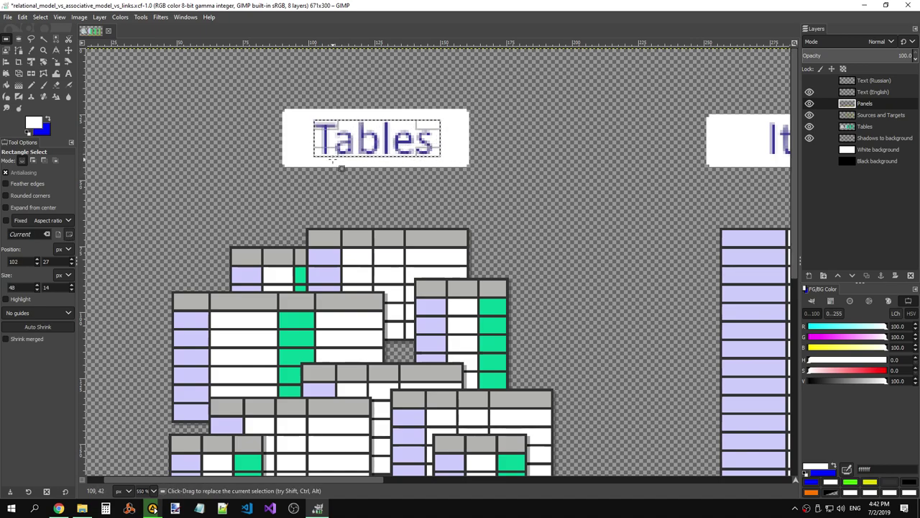
drag(394, 81, 728, 108)
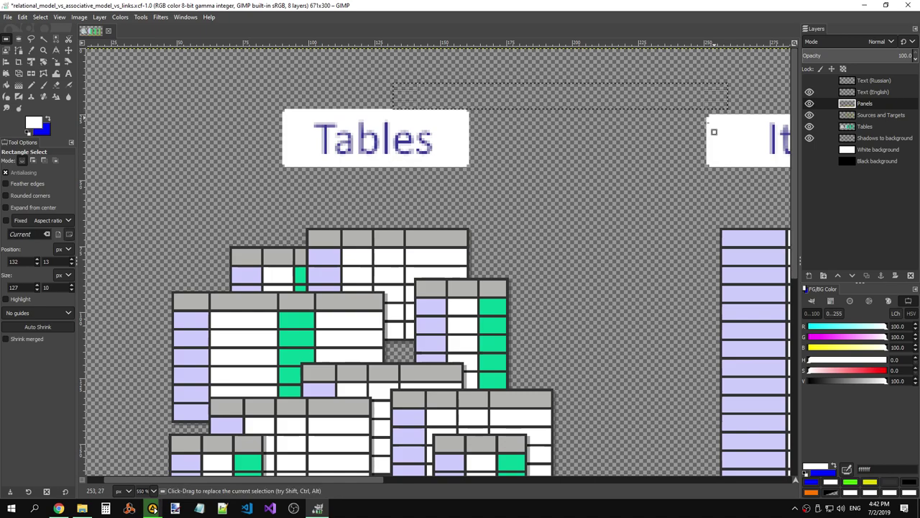
click(652, 155)
scroll(362, 479, right, 3)
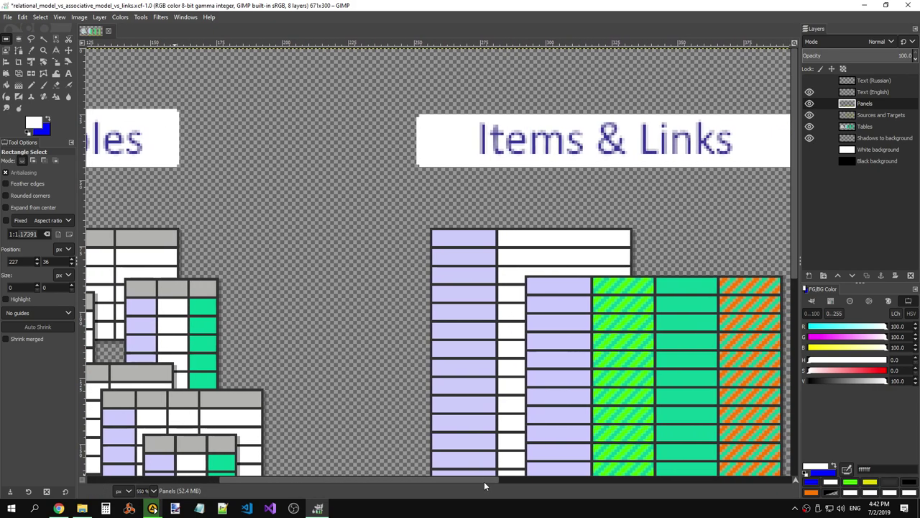
Cut the top white strip of the Items & Links box and anchor it slightly higher
drag(401, 481, 453, 481)
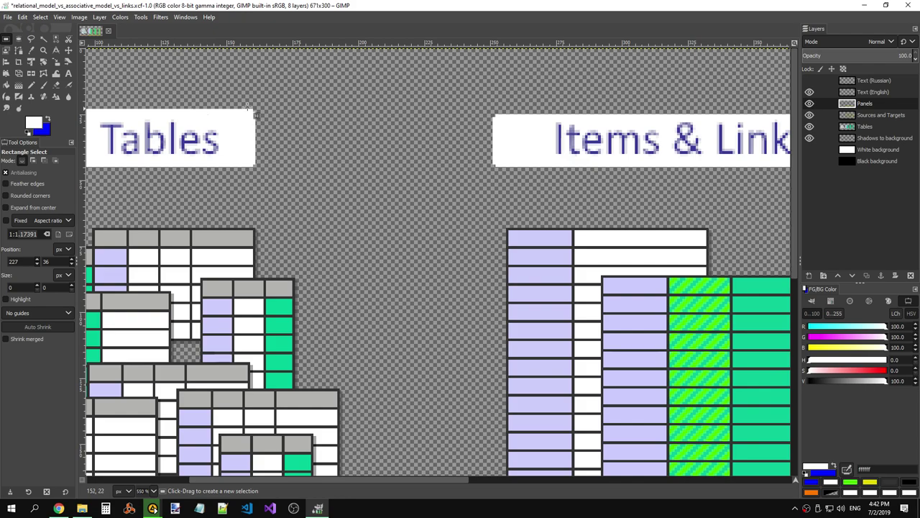
mouse_move(557, 118)
mouse_down()
mouse_move(161, 105)
mouse_move(171, 107)
mouse_up()
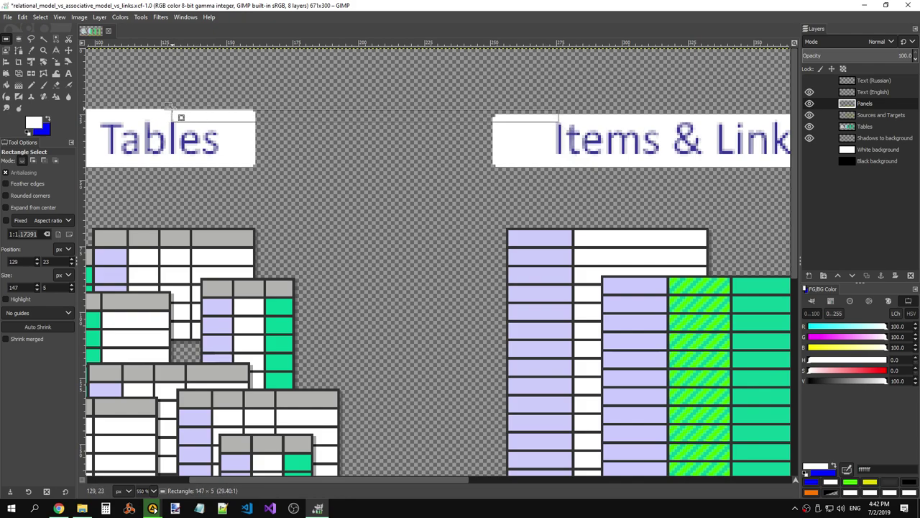
click(491, 265)
mouse_move(443, 478)
mouse_down()
mouse_move(777, 478)
mouse_move(432, 480)
mouse_move(507, 474)
mouse_up()
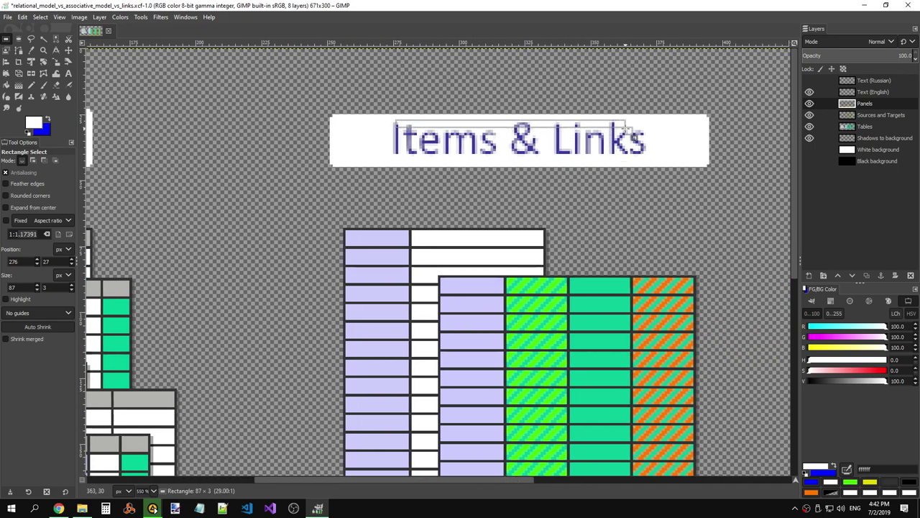
drag(394, 117, 630, 121)
click(596, 102)
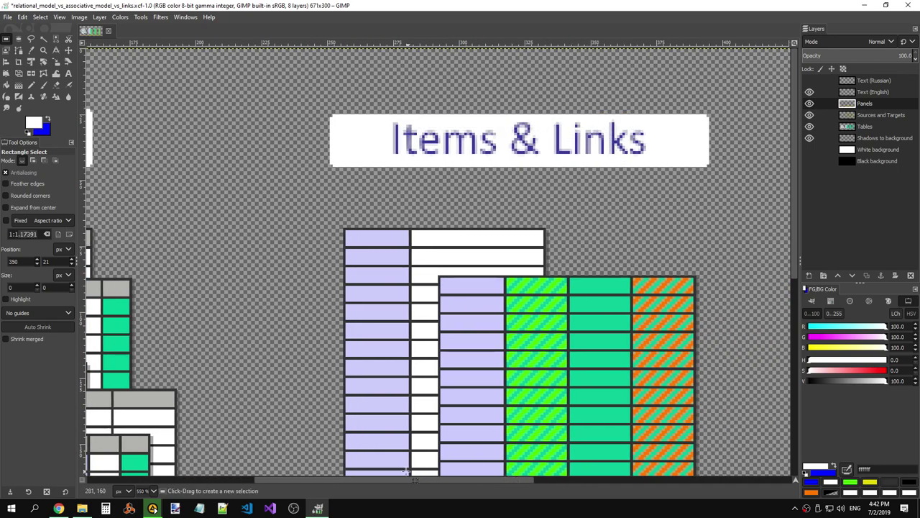
drag(395, 478, 438, 478)
drag(220, 115, 604, 123)
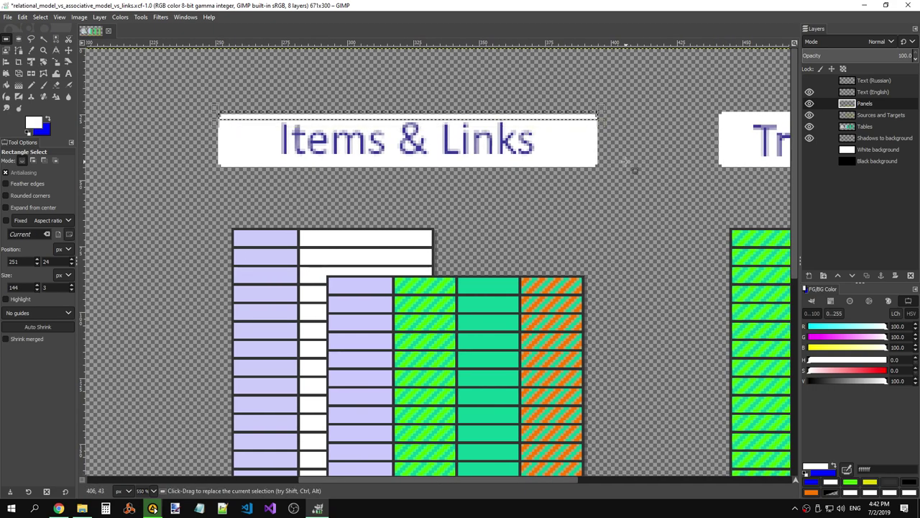
key(ctrl+x)
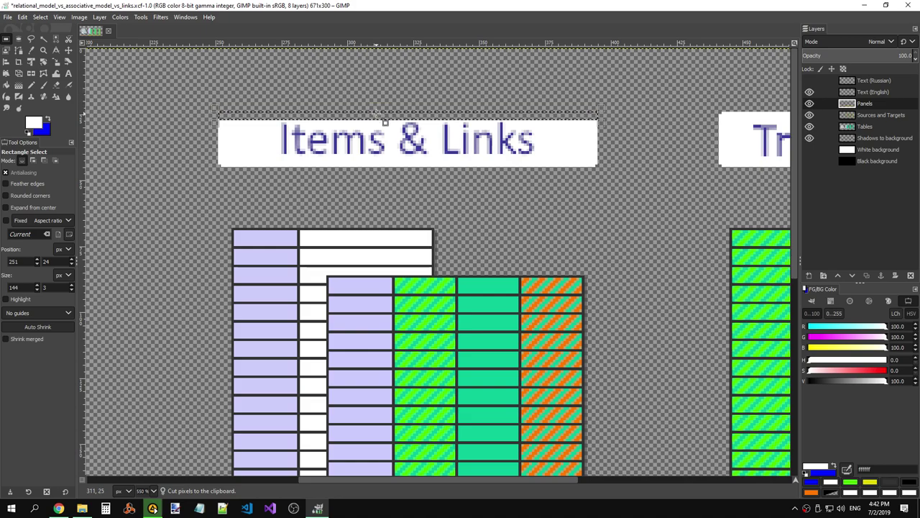
key(ctrl+v)
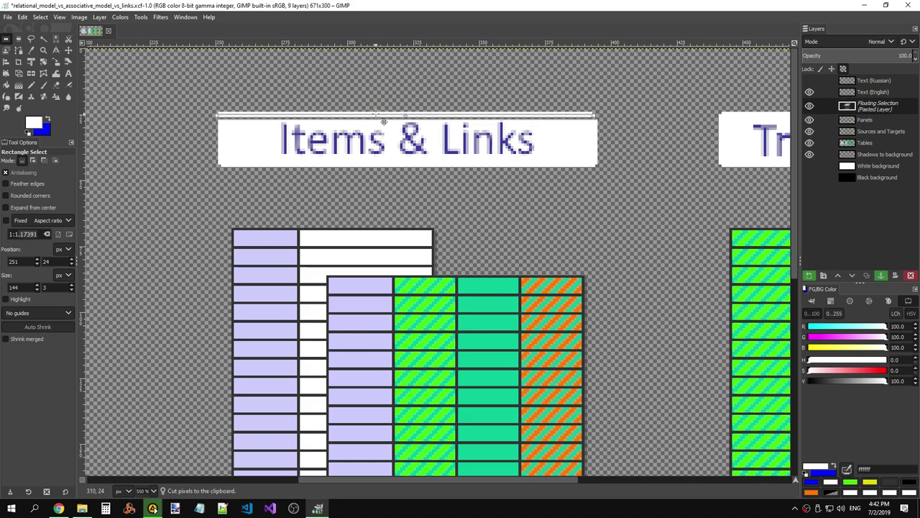
click(617, 158)
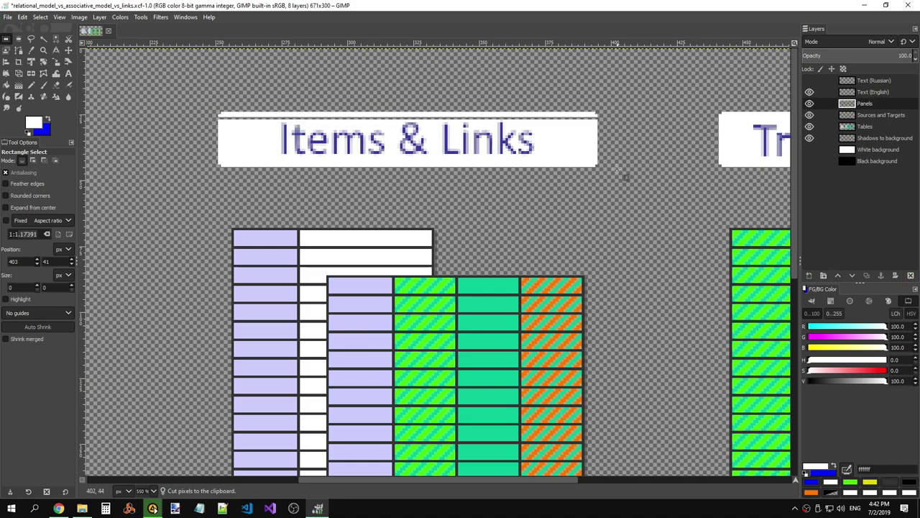
Raise the Triplets box's top white strip by cutting, pasting, moving it up and anchoring
drag(337, 481, 473, 480)
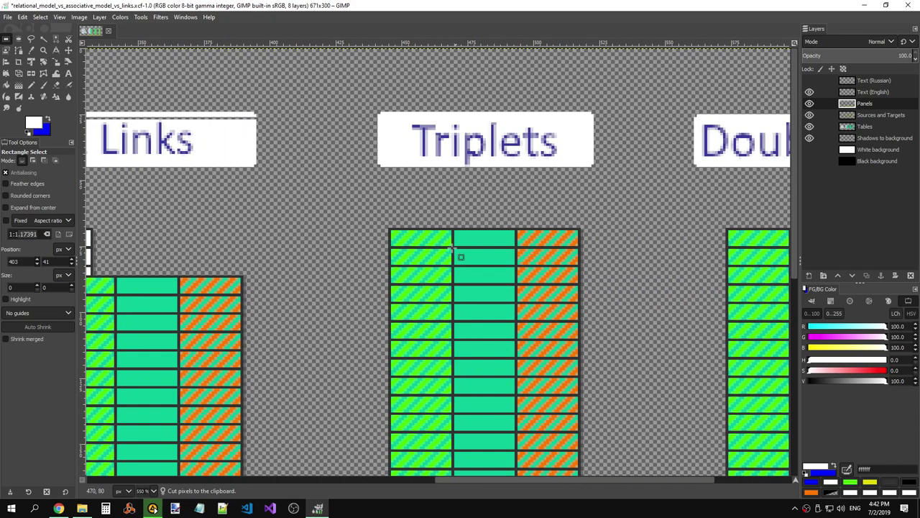
drag(376, 112, 596, 118)
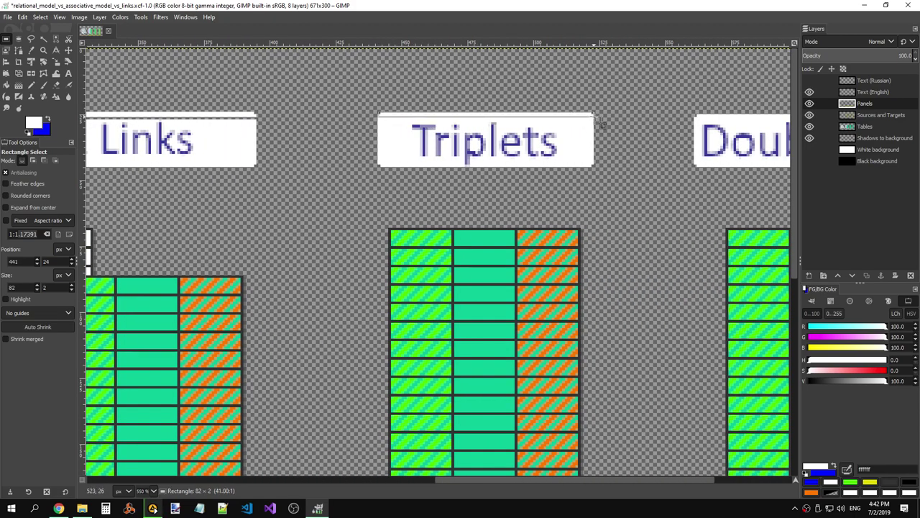
key(ctrl+x)
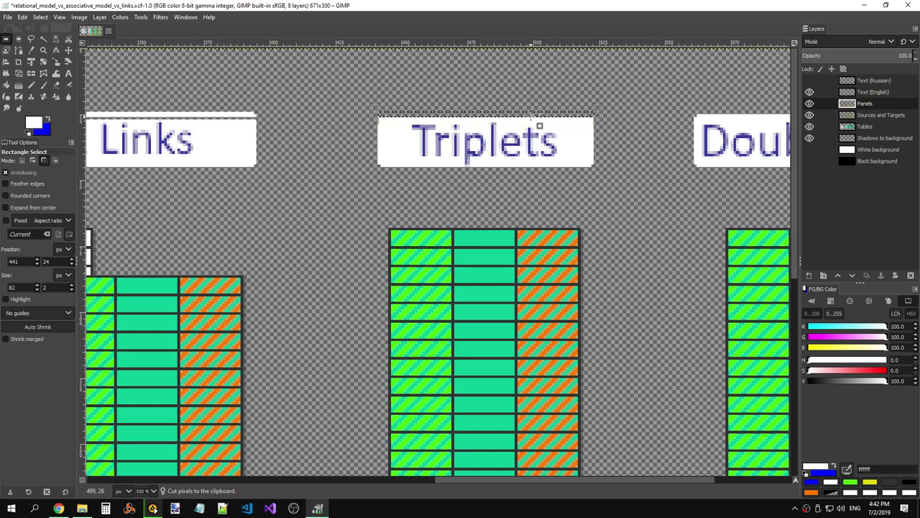
key(ctrl+v)
drag(539, 123, 539, 122)
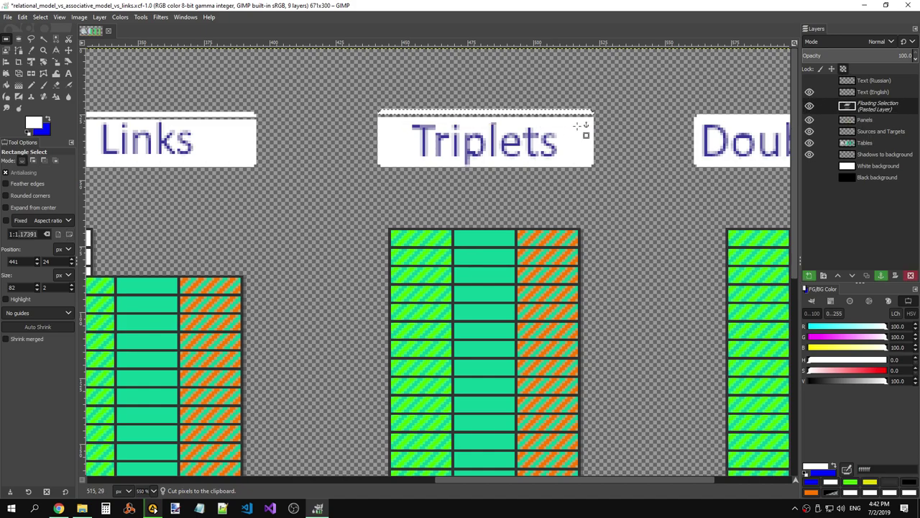
click(629, 142)
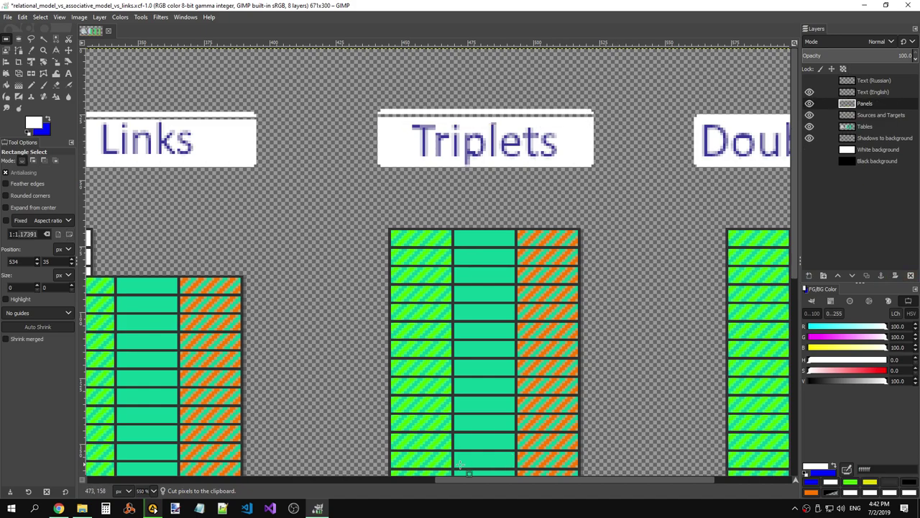
Raise the Doublets box's top white strip the same way and anchor it
drag(446, 481, 521, 481)
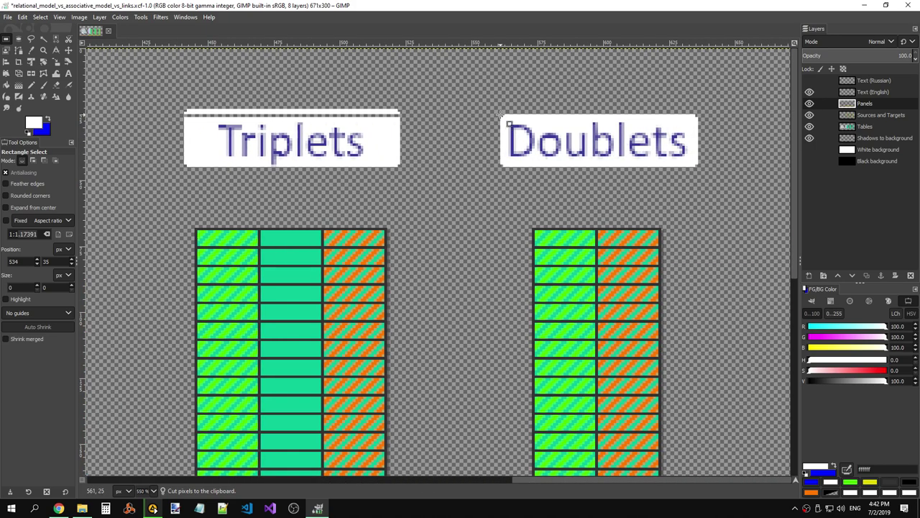
drag(501, 115, 699, 110)
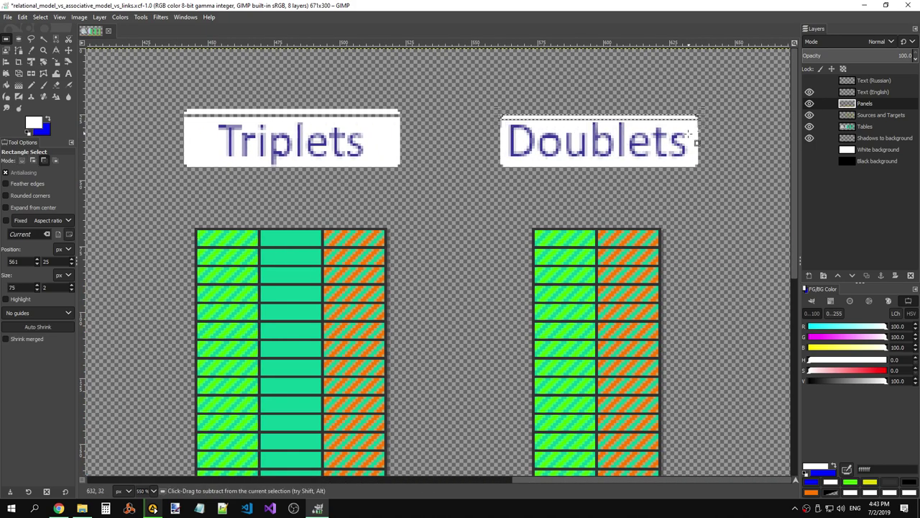
key(ctrl+x)
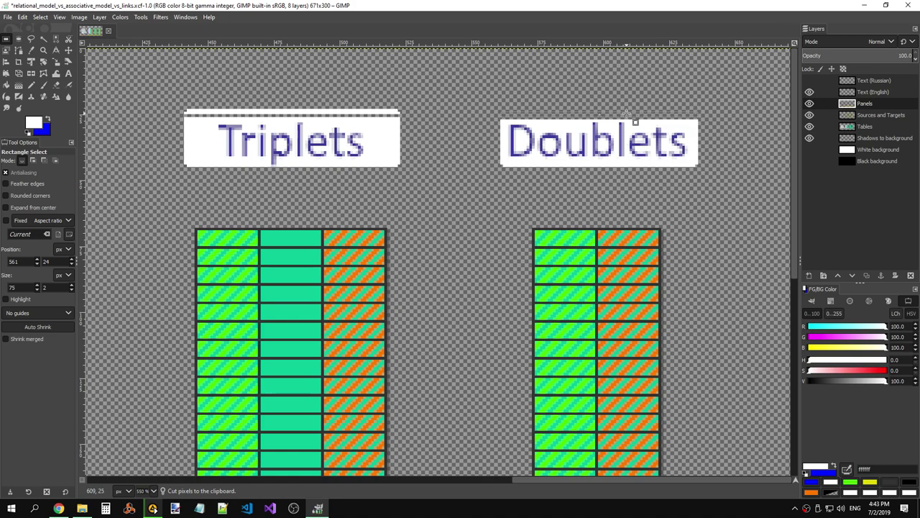
click(634, 100)
key(ctrl+v)
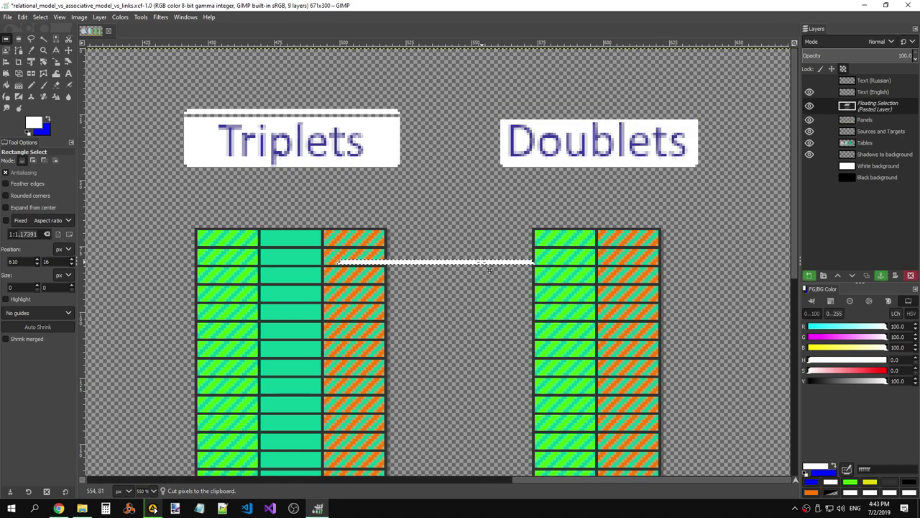
drag(483, 263, 647, 112)
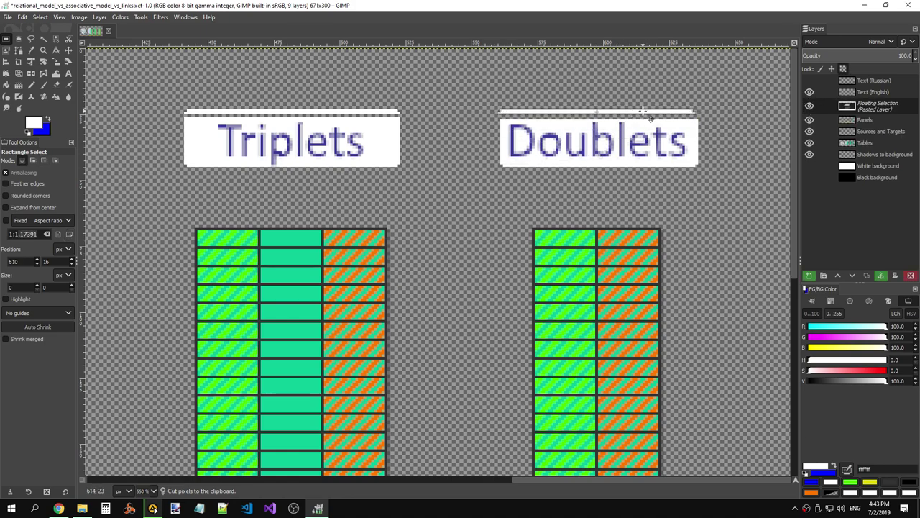
click(702, 148)
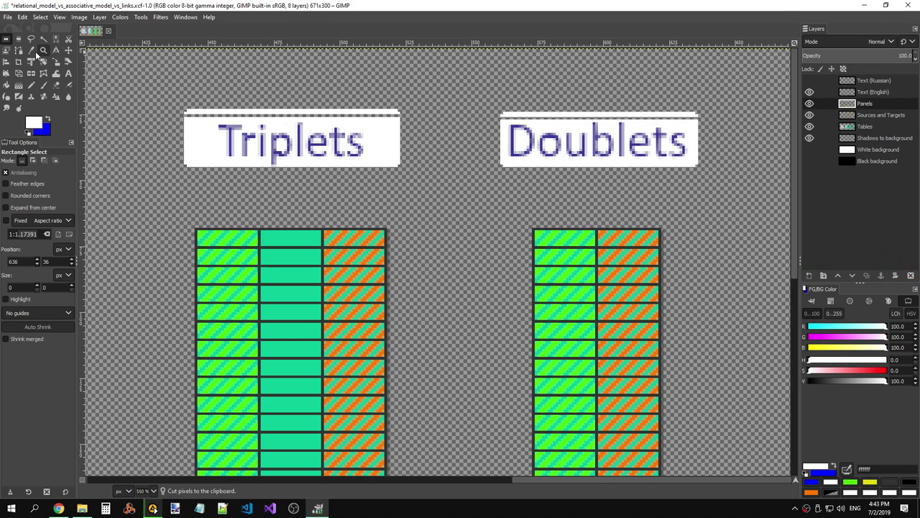
click(32, 85)
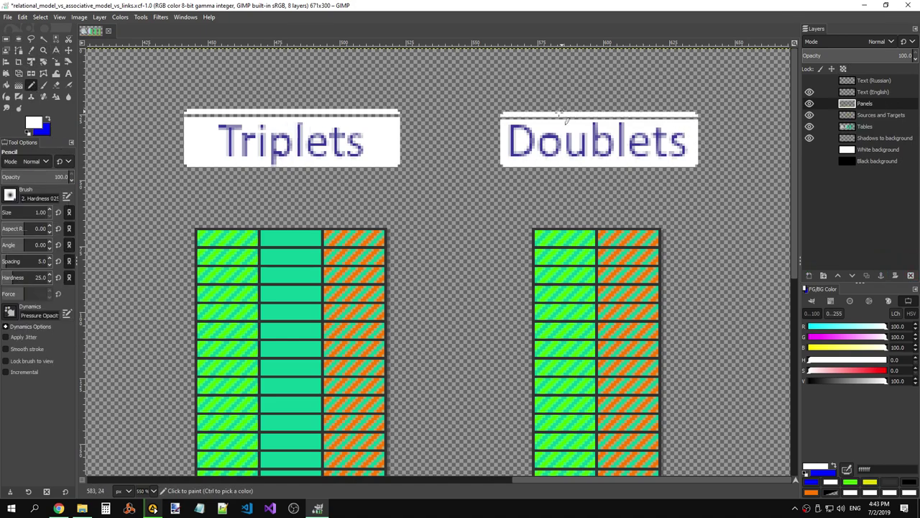
click(501, 117)
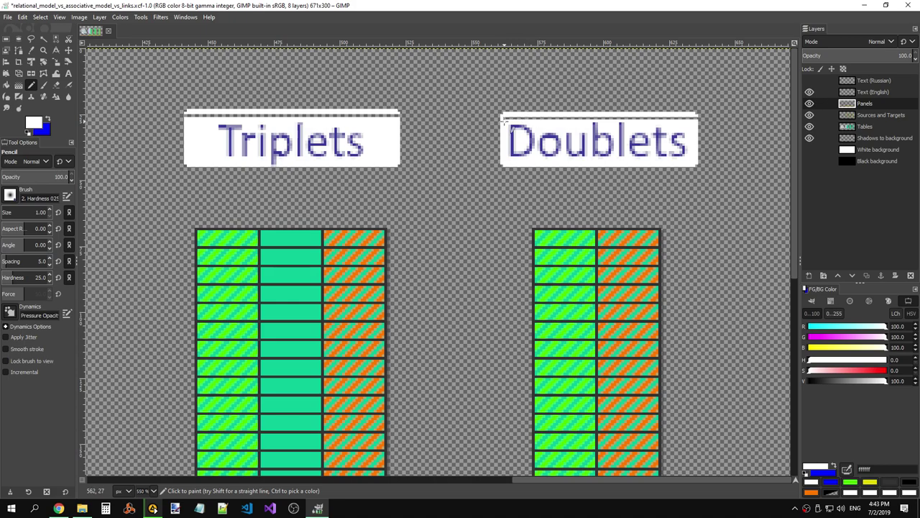
shift+click(697, 115)
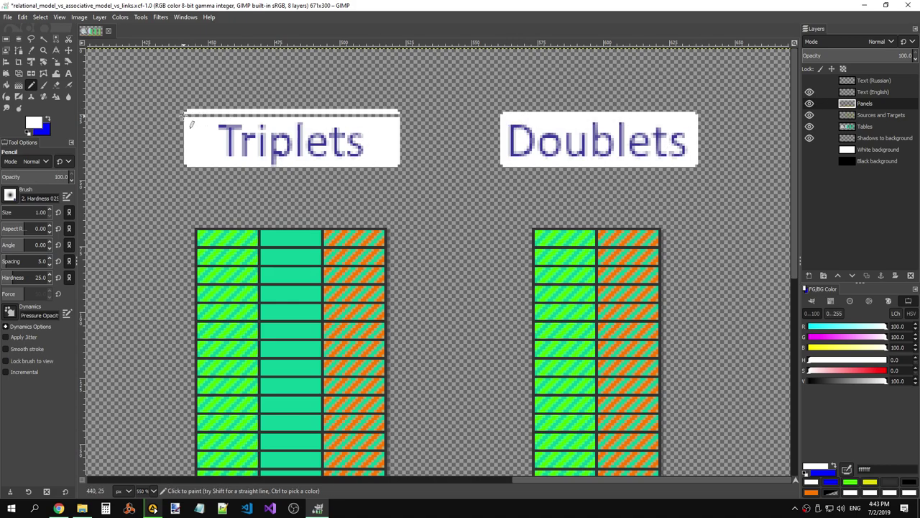
shift+click(400, 113)
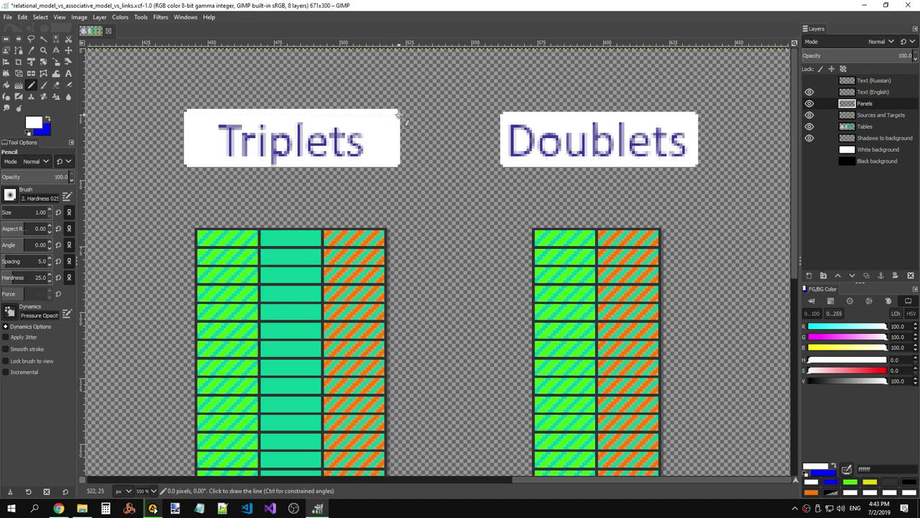
scroll(487, 479, left, 1)
scroll(488, 478, left, 2)
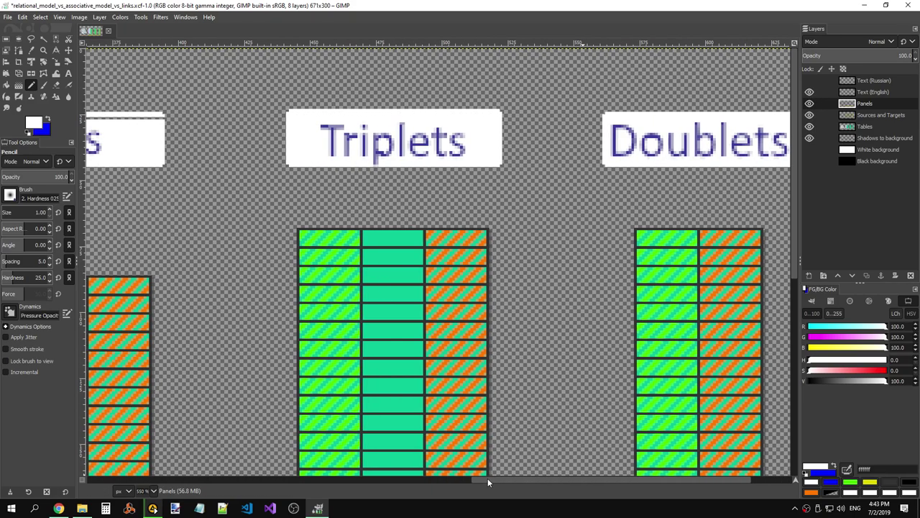
scroll(487, 478, left, 5)
drag(383, 478, 314, 478)
click(215, 116)
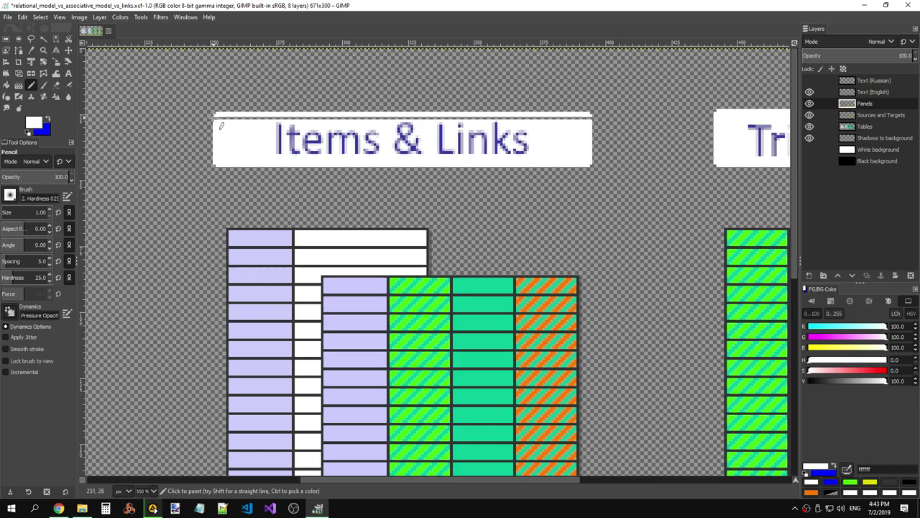
shift+click(590, 116)
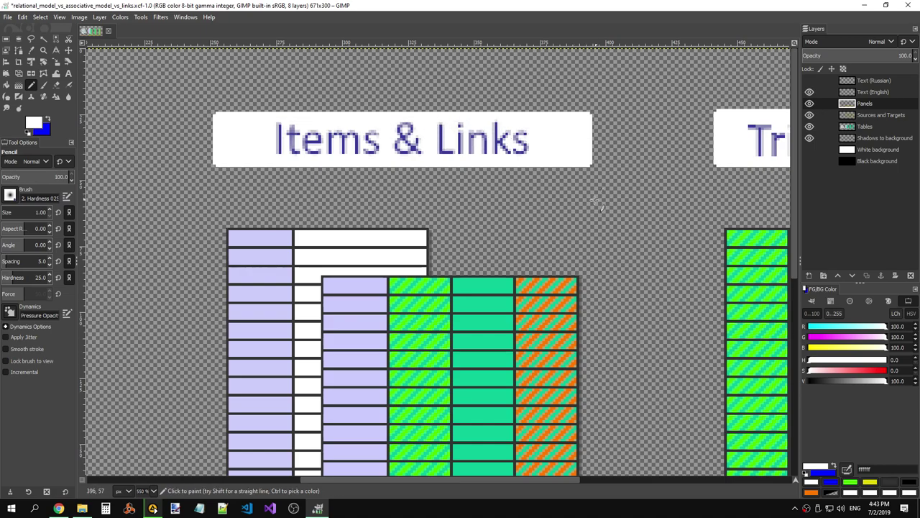
drag(529, 477, 335, 477)
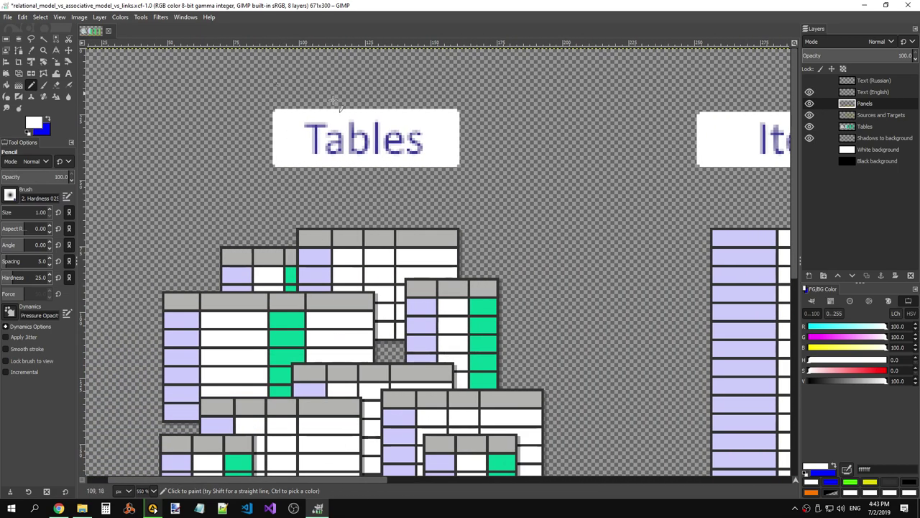
ctrl+scroll(611, 189, down, 2)
ctrl+scroll(611, 158, down, 2)
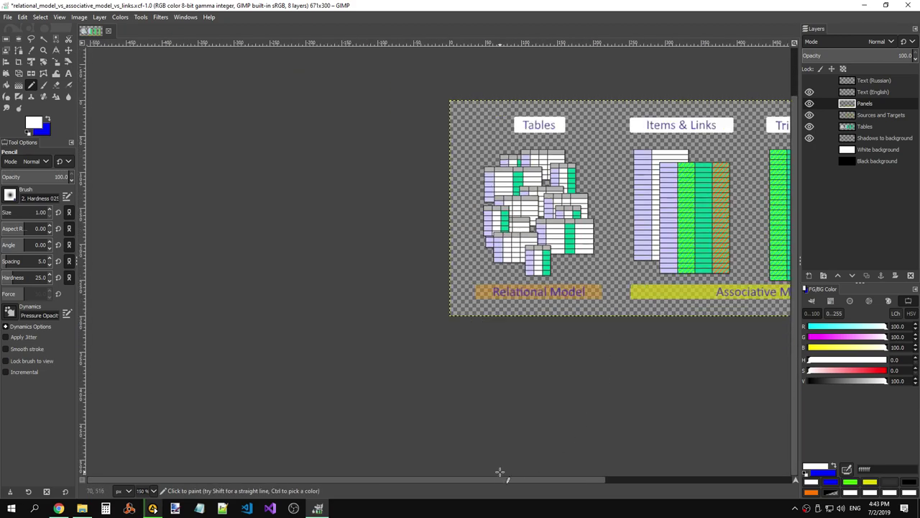
drag(500, 476, 585, 476)
ctrl+scroll(575, 338, up, 4)
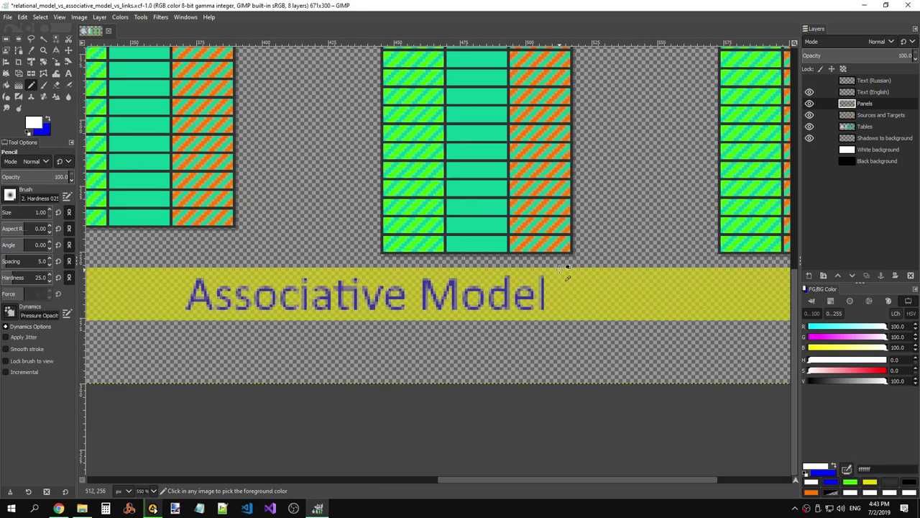
ctrl+scroll(566, 268, up, 4)
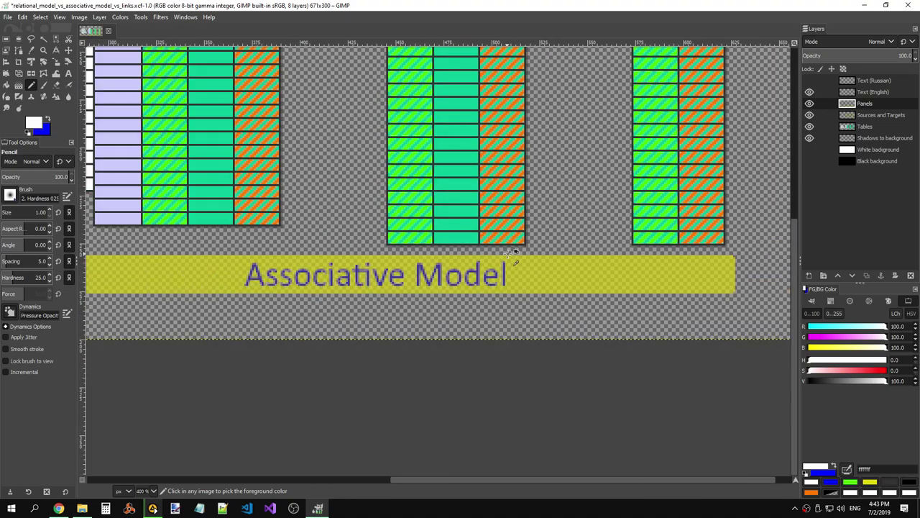
ctrl+scroll(491, 288, down, 5)
ctrl+scroll(347, 280, down, 2)
scroll(405, 480, up, 3)
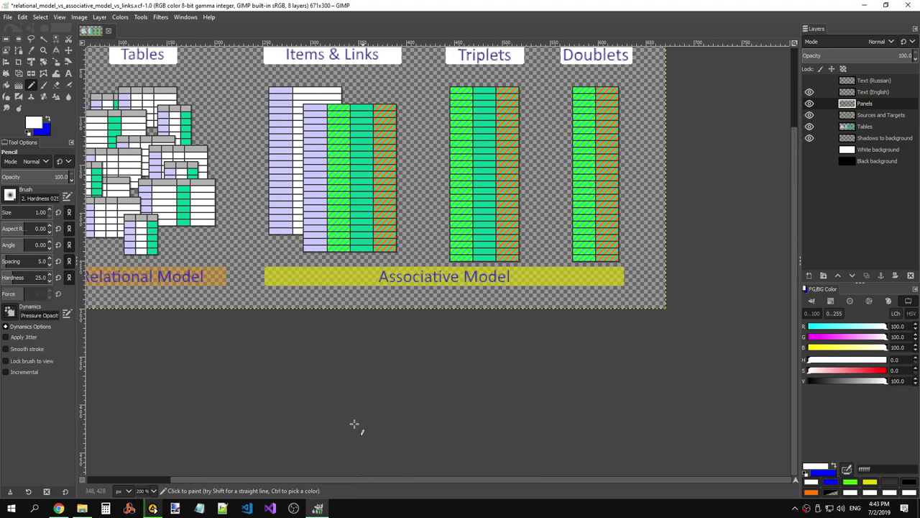
scroll(378, 483, up, 1)
scroll(568, 314, up, 3)
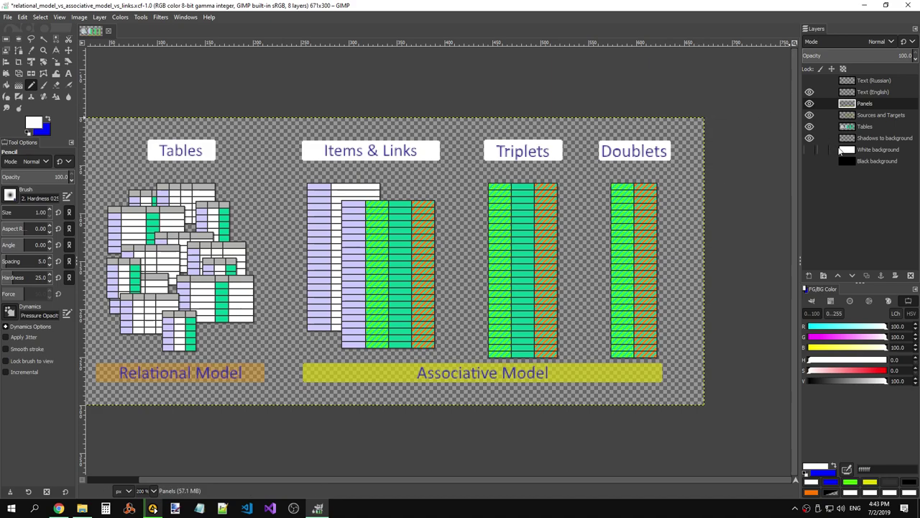
Back on the Panels layer, deselect and pick the Relational Model bar's orange (ff9d00) as foreground
click(860, 151)
click(856, 103)
click(7, 39)
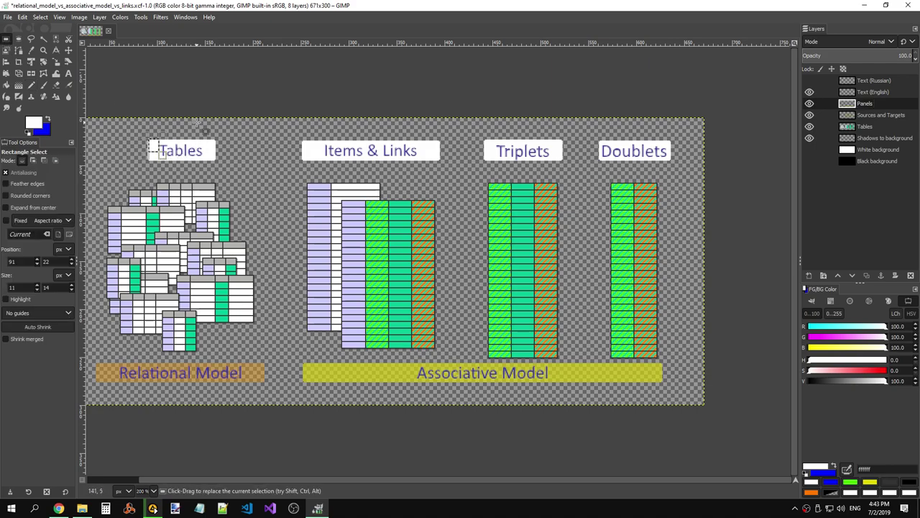
click(216, 124)
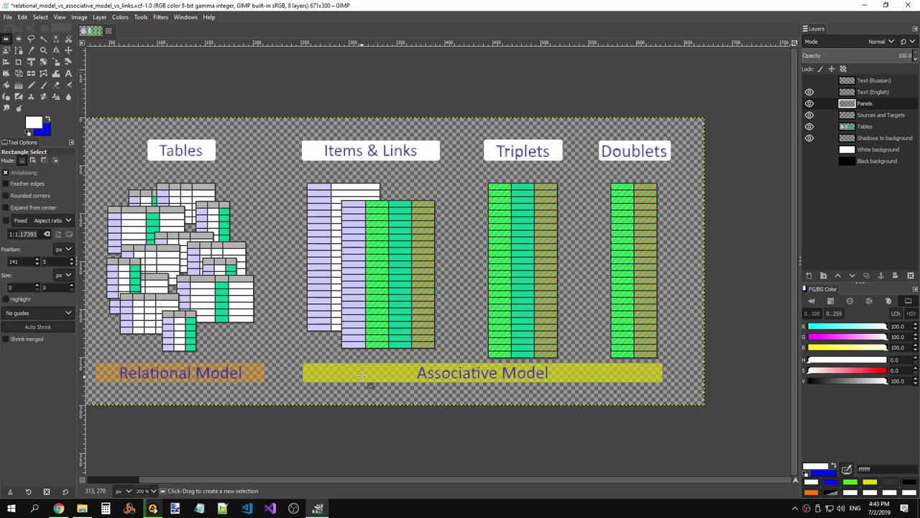
click(31, 50)
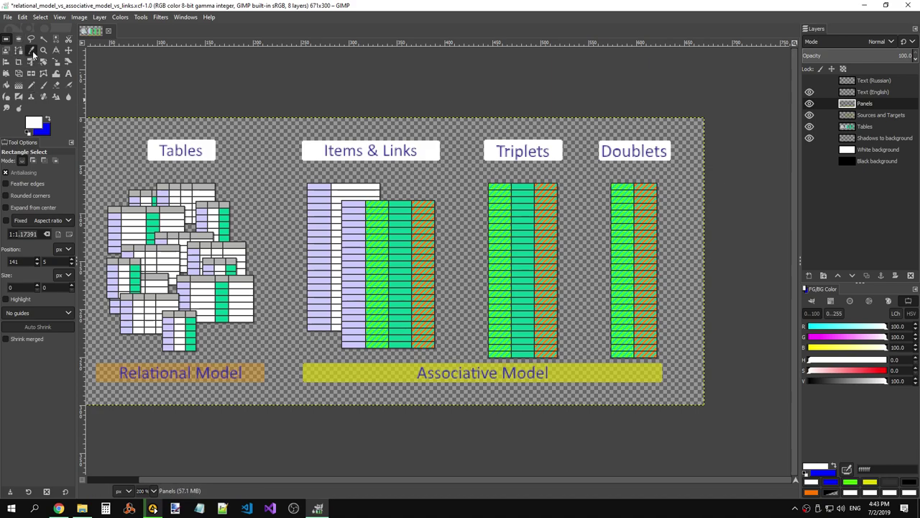
click(261, 371)
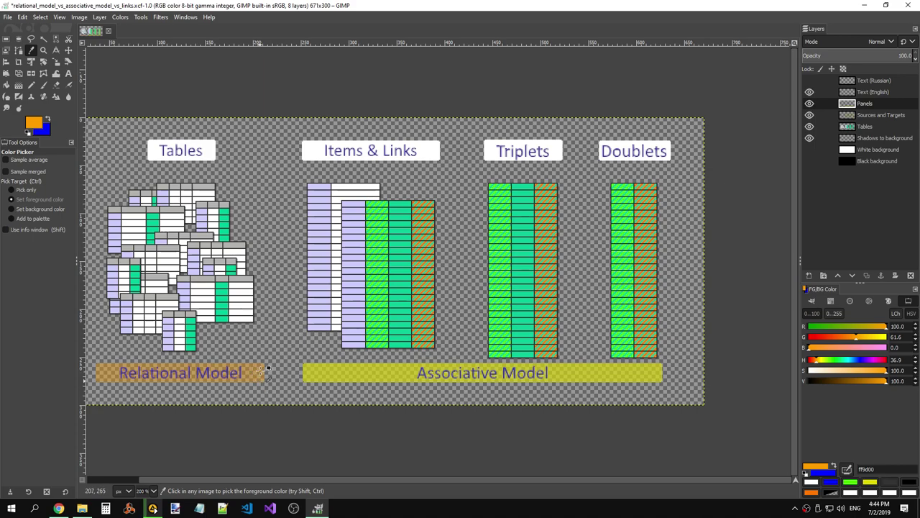
Sample the orange Relational Model bar with the Color Picker and open its value readout
drag(260, 372, 316, 371)
drag(317, 371, 258, 368)
key(shift)
shift+click(260, 373)
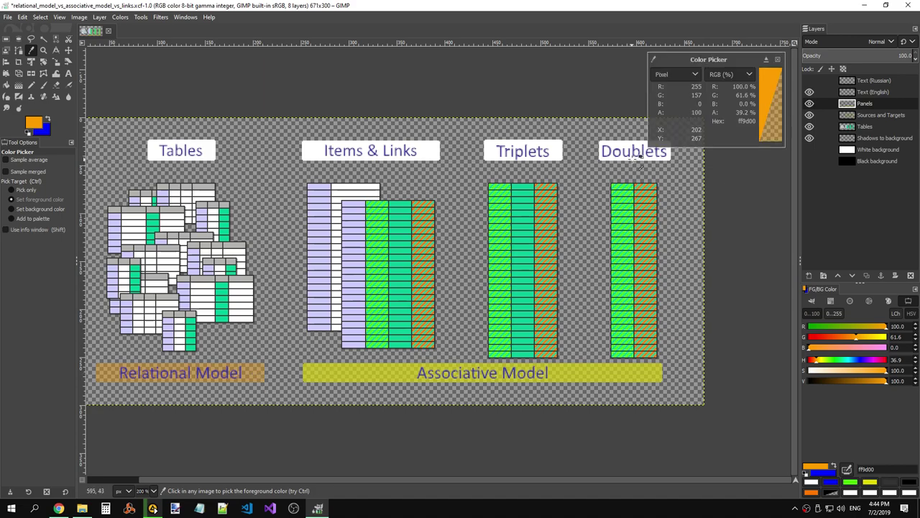
Alternate samples between the yellow e3d900 bar (63.1% alpha) and the orange bar to compare
shift+click(376, 375)
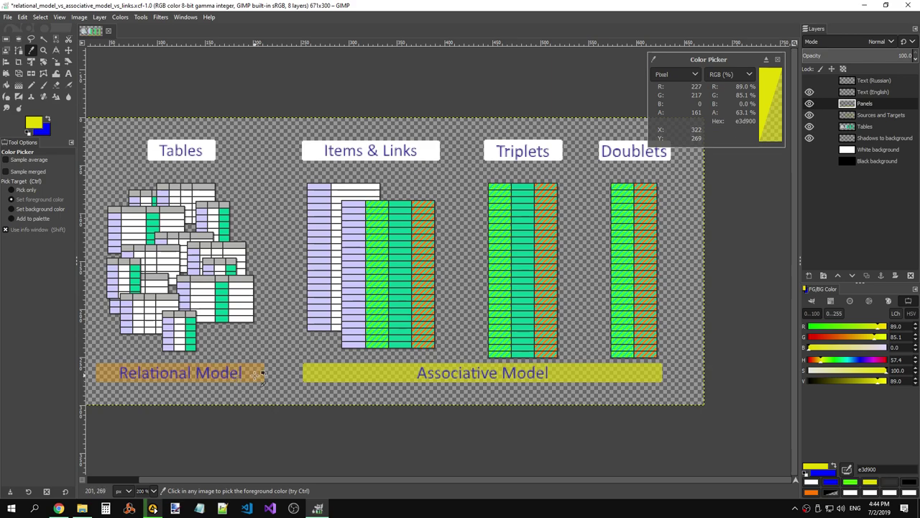
shift+click(258, 373)
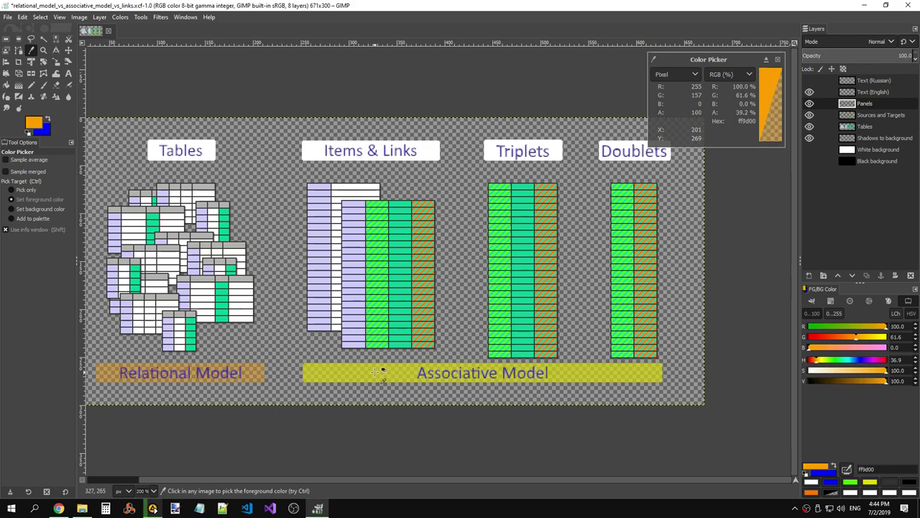
shift+click(377, 371)
shift+click(262, 374)
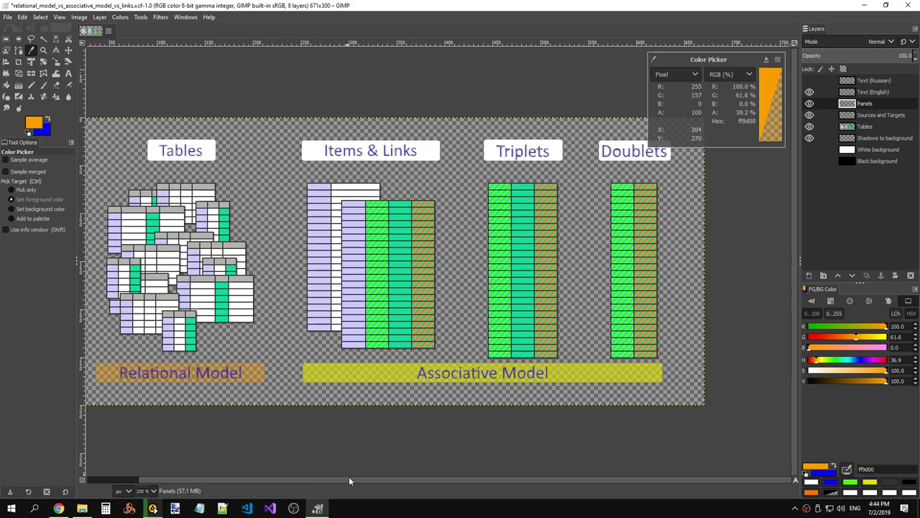
drag(349, 477, 290, 478)
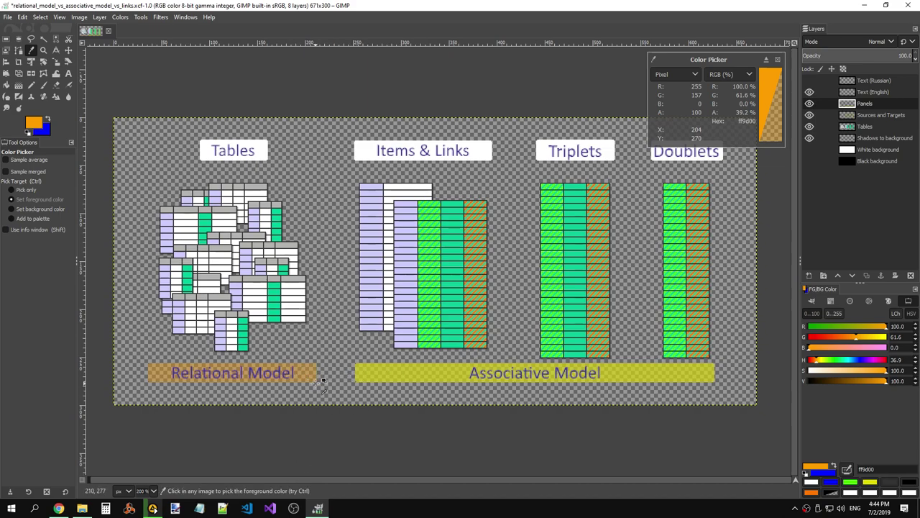
key(shift)
key(shift)
shift+click(408, 370)
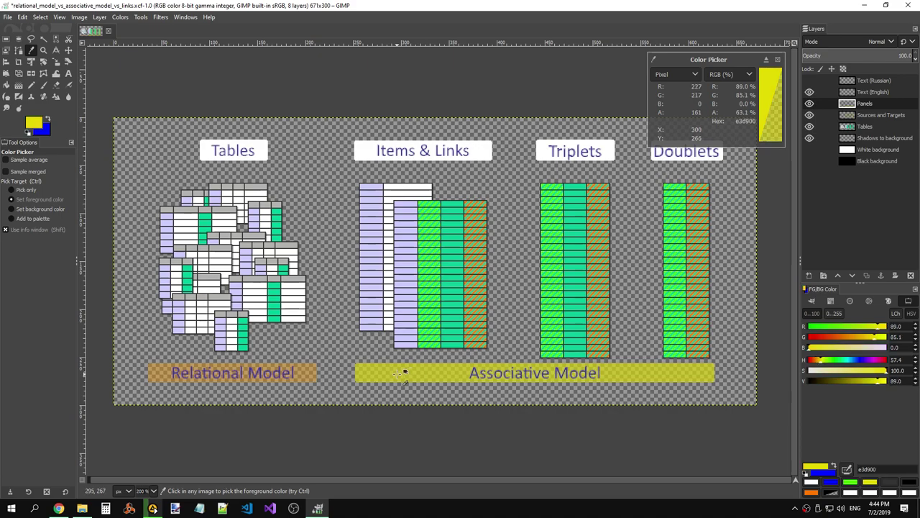
key(shift)
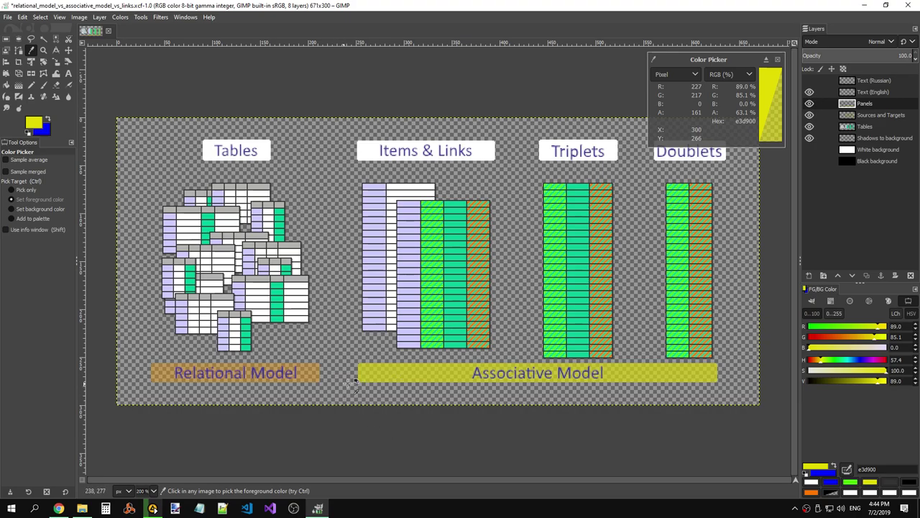
Finish on the orange Relational Model bar, reading ff9d00 at 39.2% alpha
ctrl+scroll(410, 377, up, 2)
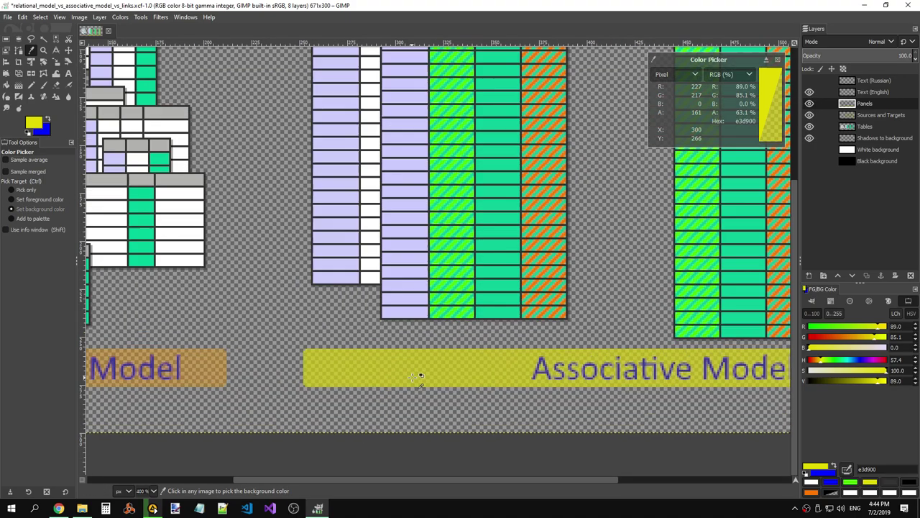
ctrl+scroll(408, 375, up, 3)
ctrl+scroll(410, 377, up, 1)
drag(431, 477, 374, 474)
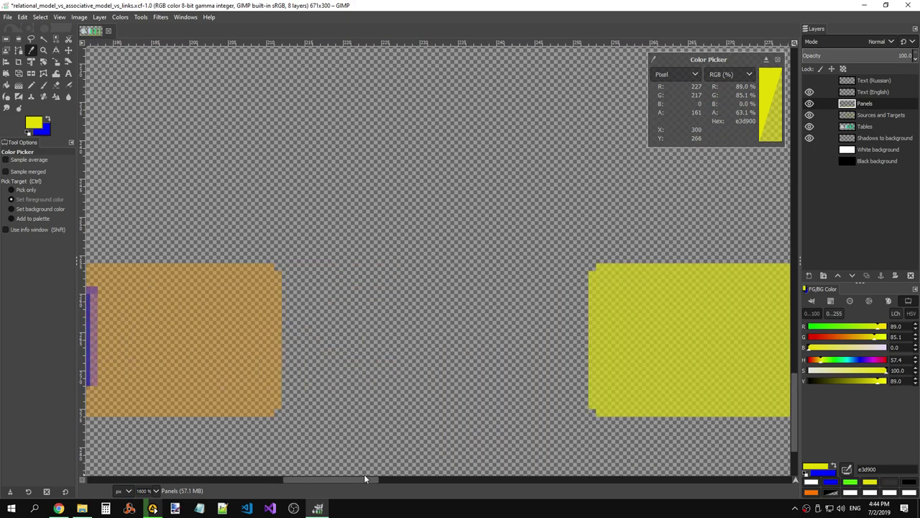
key(shift)
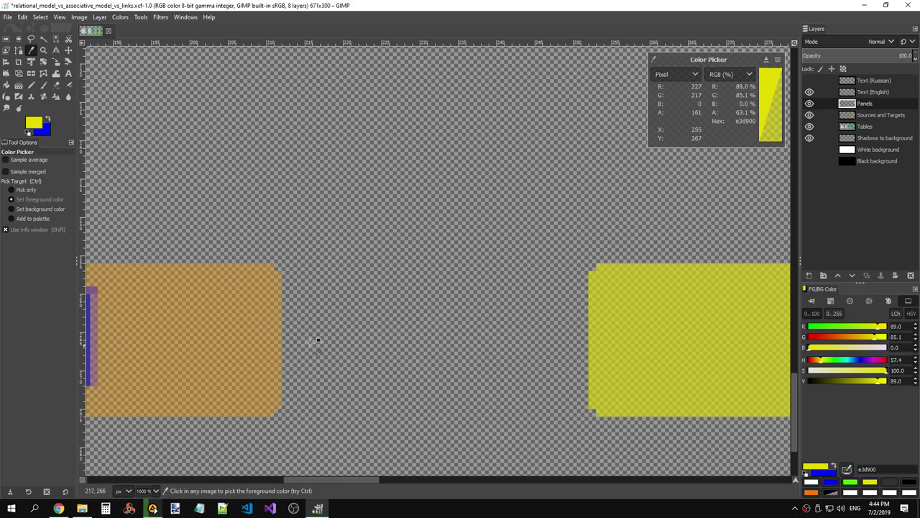
click(264, 330)
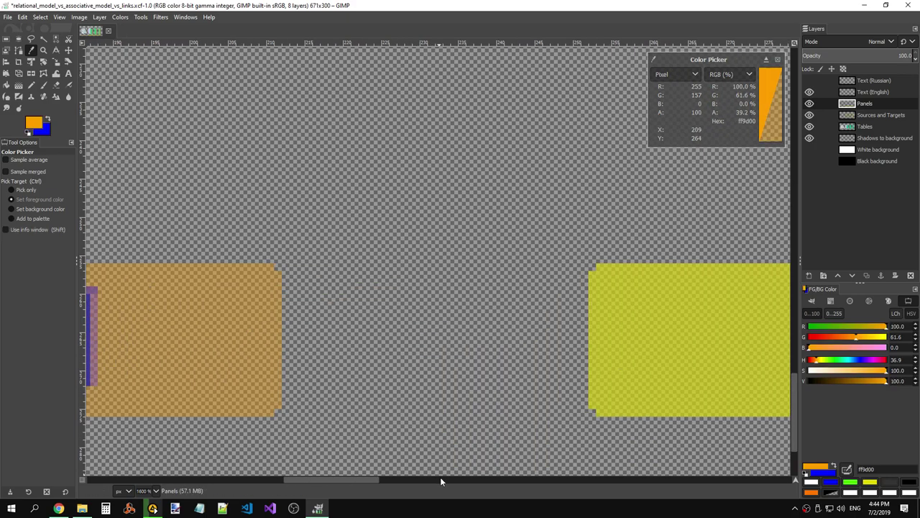
drag(376, 479, 297, 475)
scroll(496, 388, down, 4)
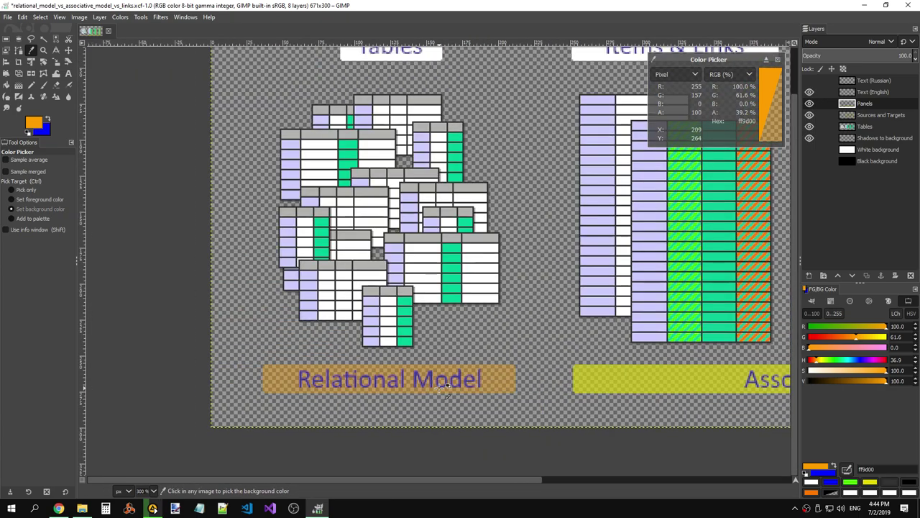
scroll(496, 388, down, 1)
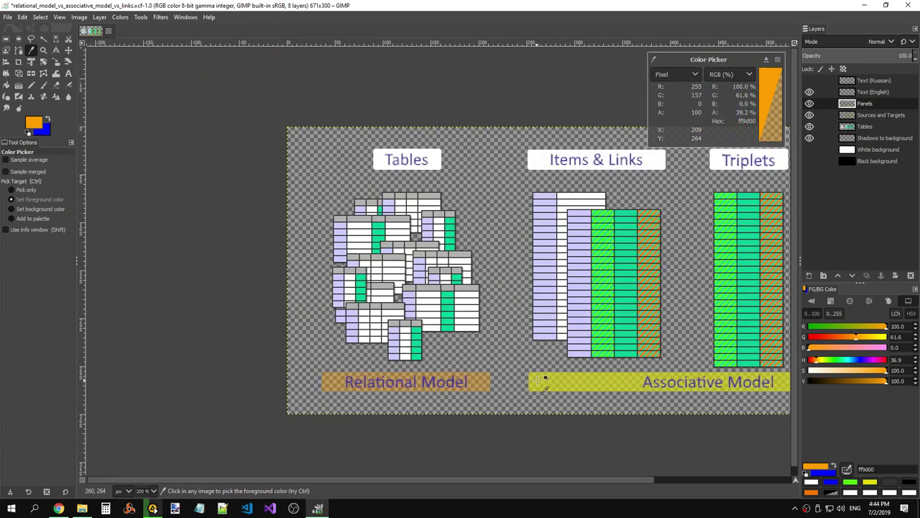
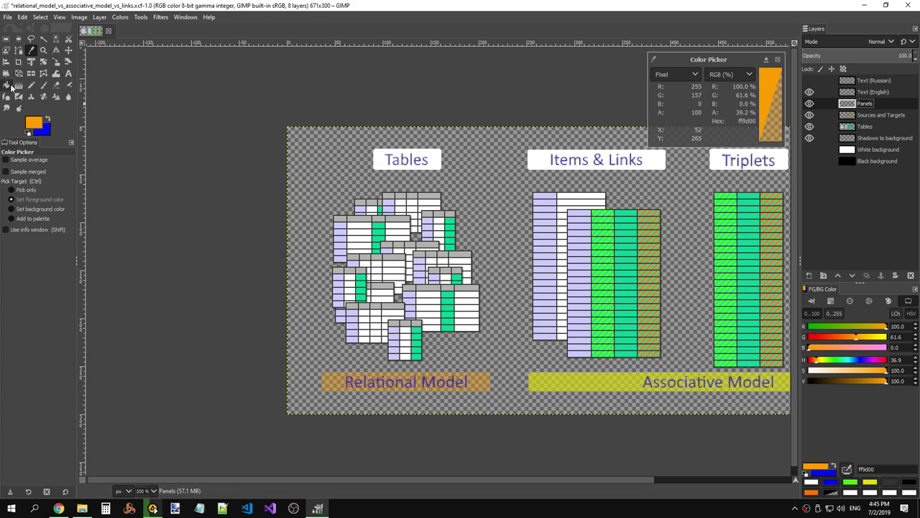
Sample the panel's orange with the Color Picker and zoom in on the notched corner
click(7, 86)
click(31, 50)
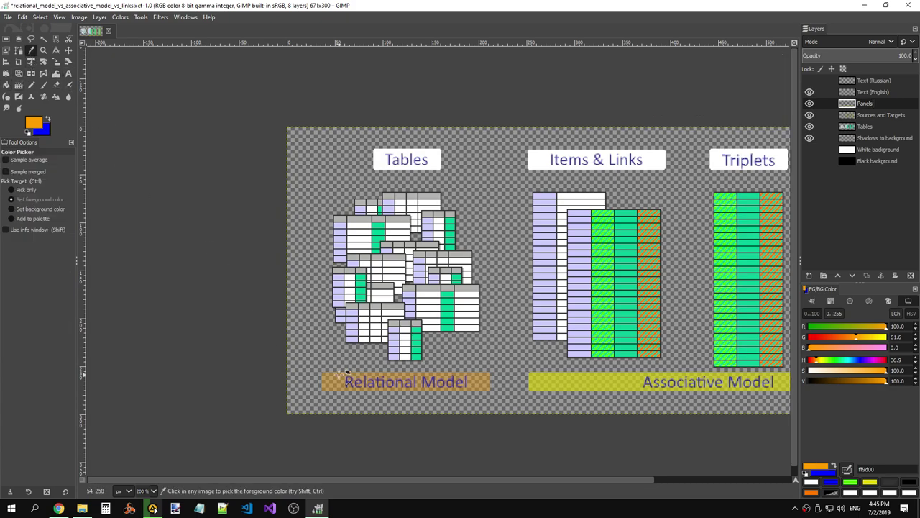
scroll(346, 371, up, 6)
scroll(269, 319, up, 3)
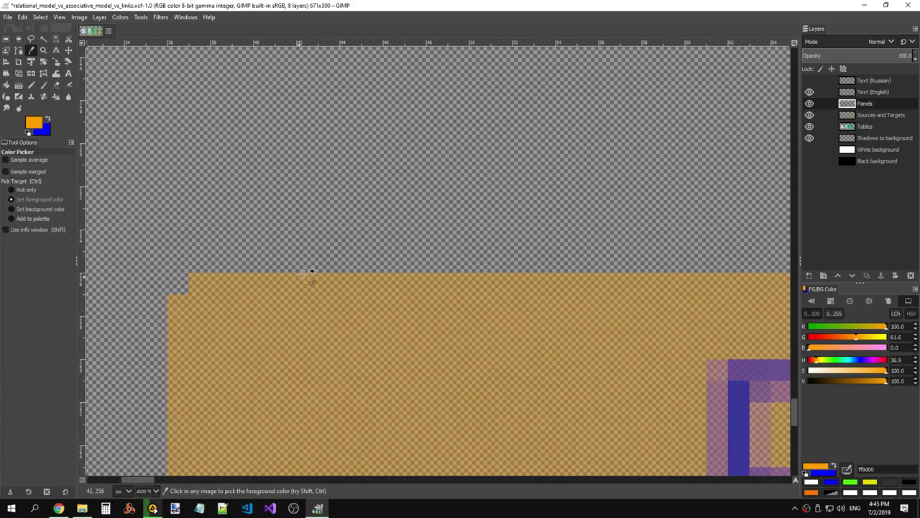
scroll(312, 272, down, 2)
scroll(308, 273, down, 2)
scroll(237, 337, up, 1)
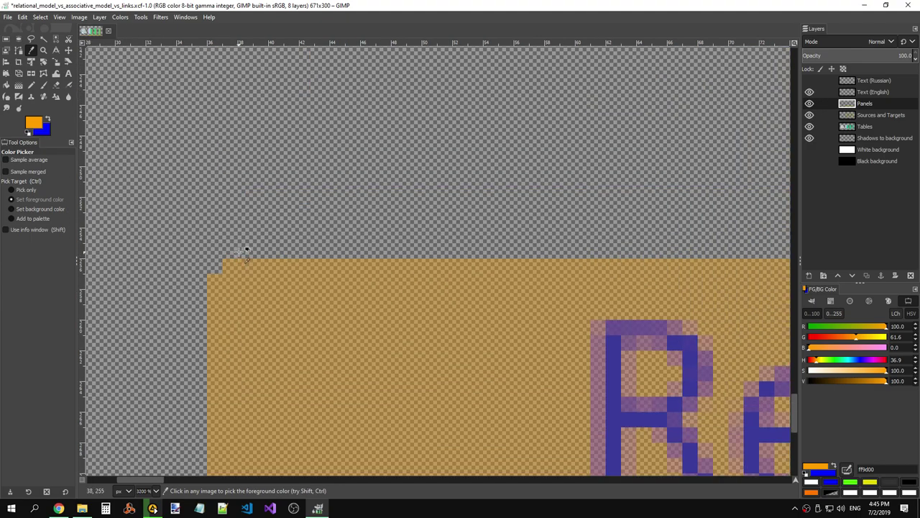
Pencil the missing top-left corner pixel in orange at 60% opacity
click(31, 84)
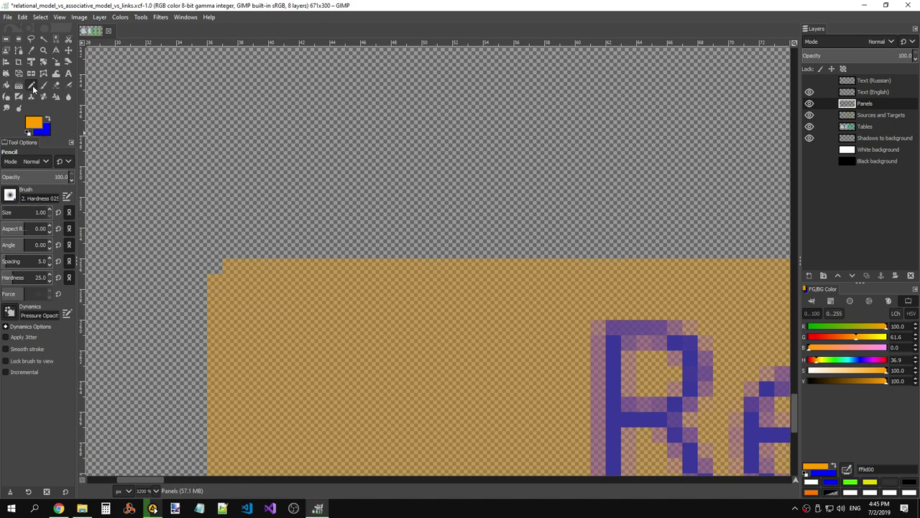
click(30, 49)
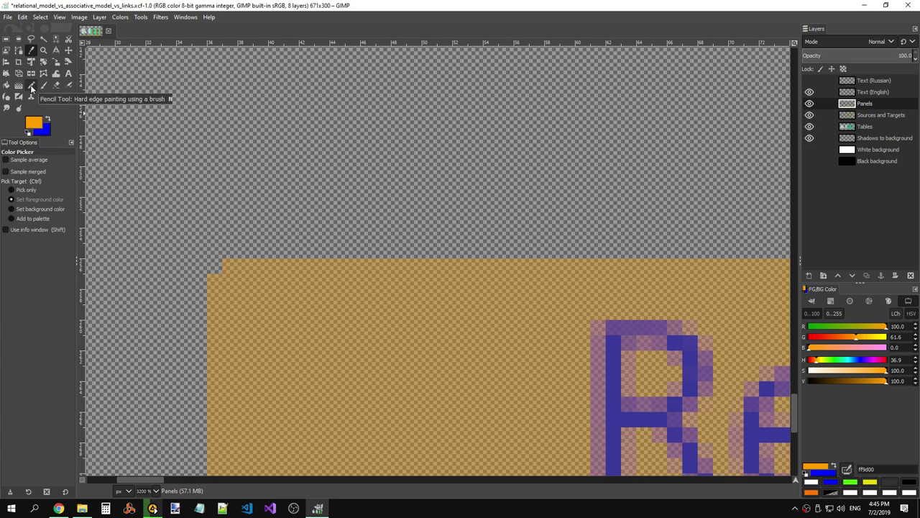
click(31, 84)
click(230, 249)
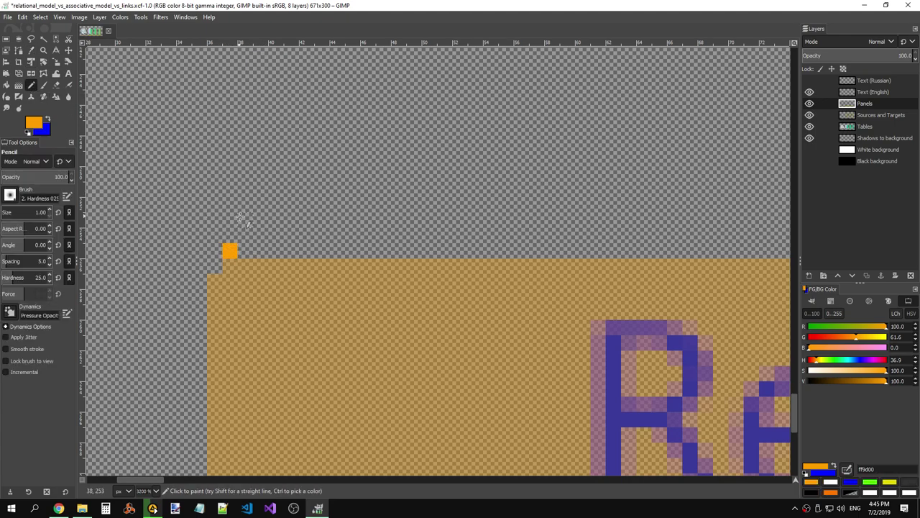
key(ctrl+z)
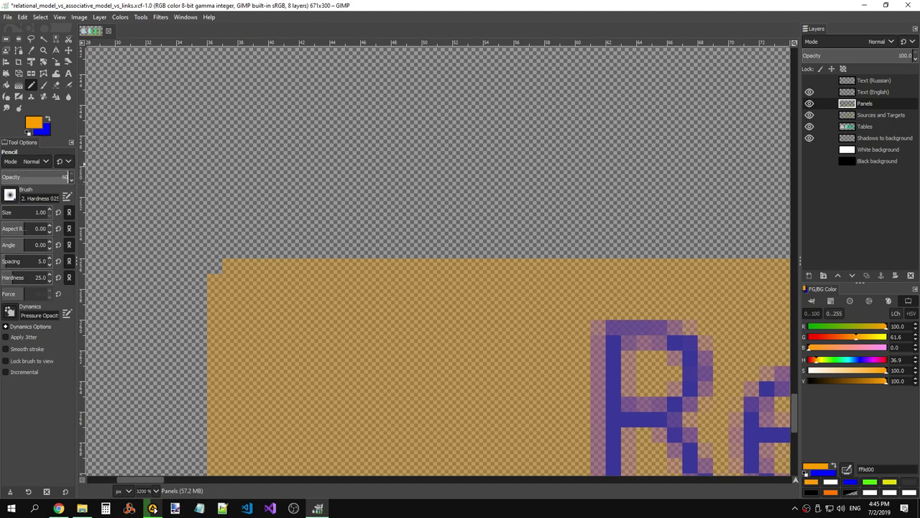
click(230, 250)
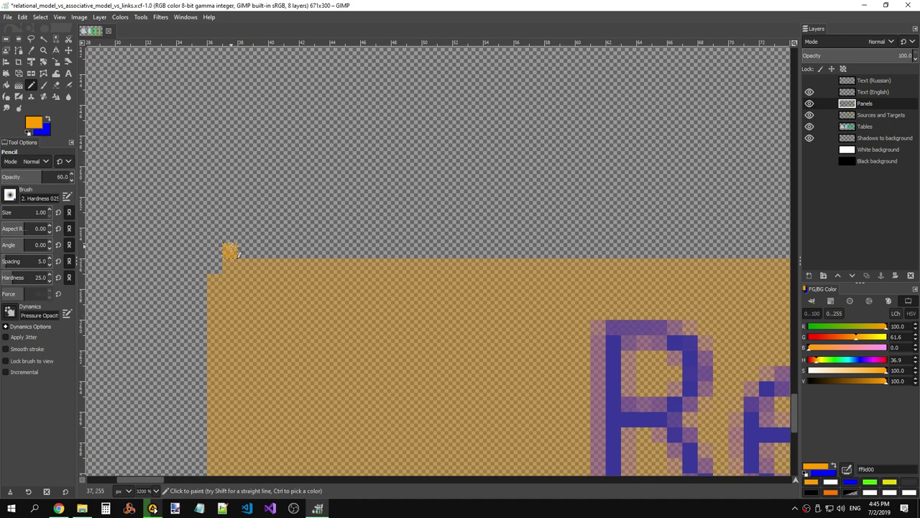
scroll(335, 233, down, 3)
Pencil an orange line along the panel's top edge, then select the panel and clear its fill
scroll(338, 233, down, 3)
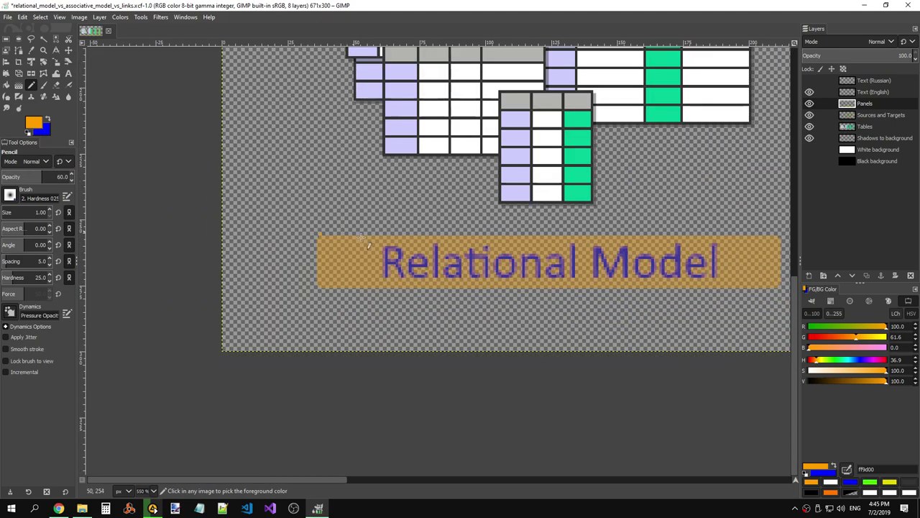
scroll(405, 278, down, 1)
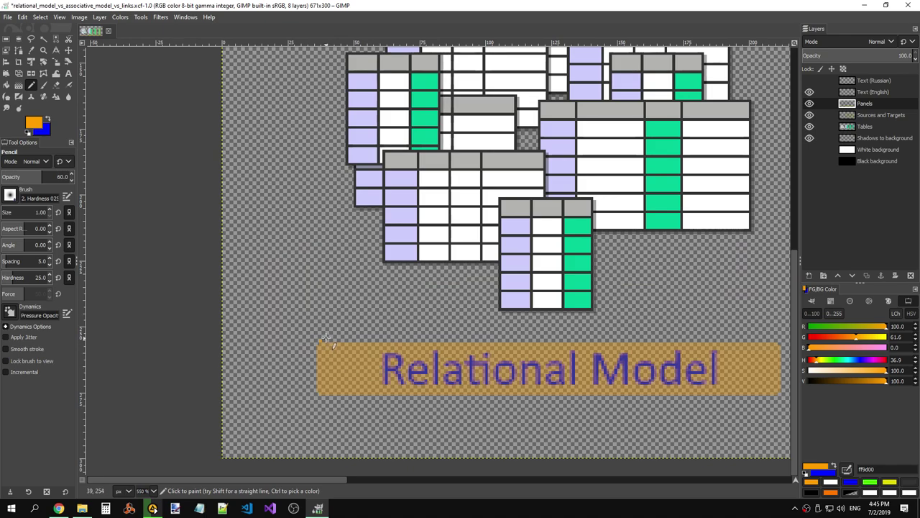
shift+click(774, 340)
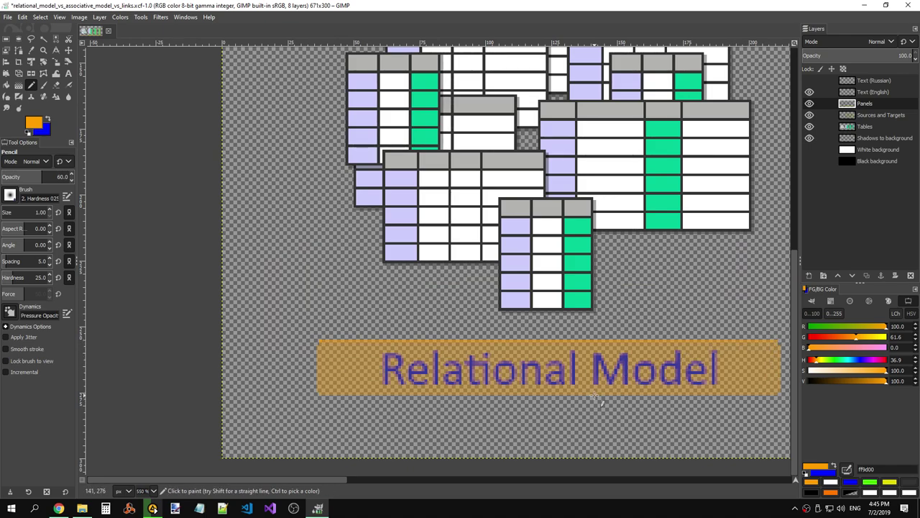
key(r)
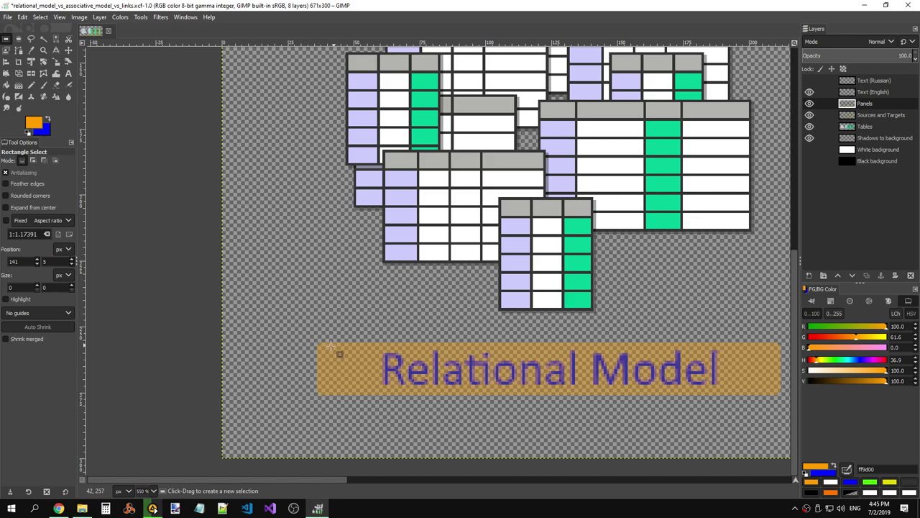
drag(327, 350, 770, 394)
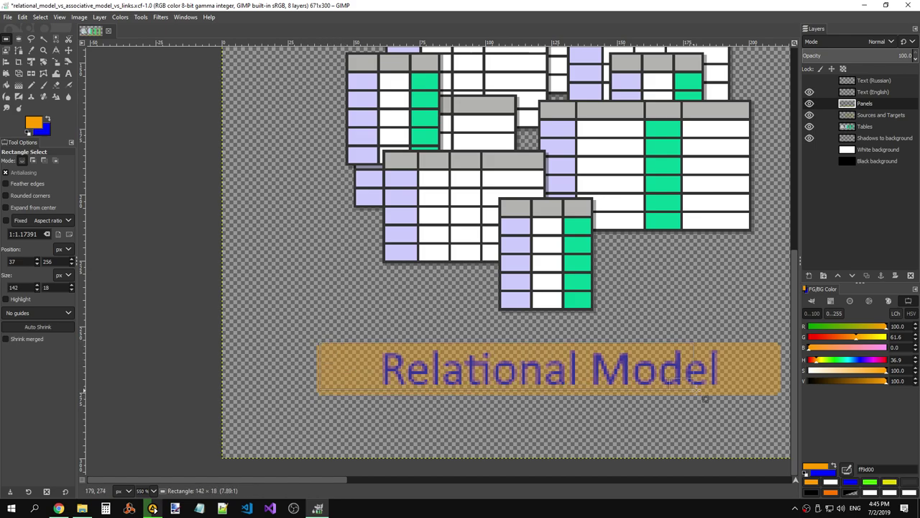
drag(787, 403, 786, 404)
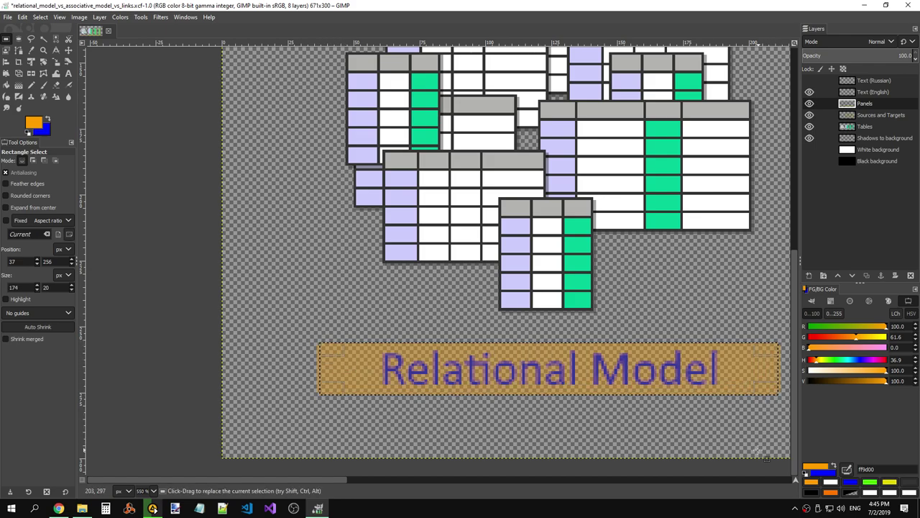
key(Delete)
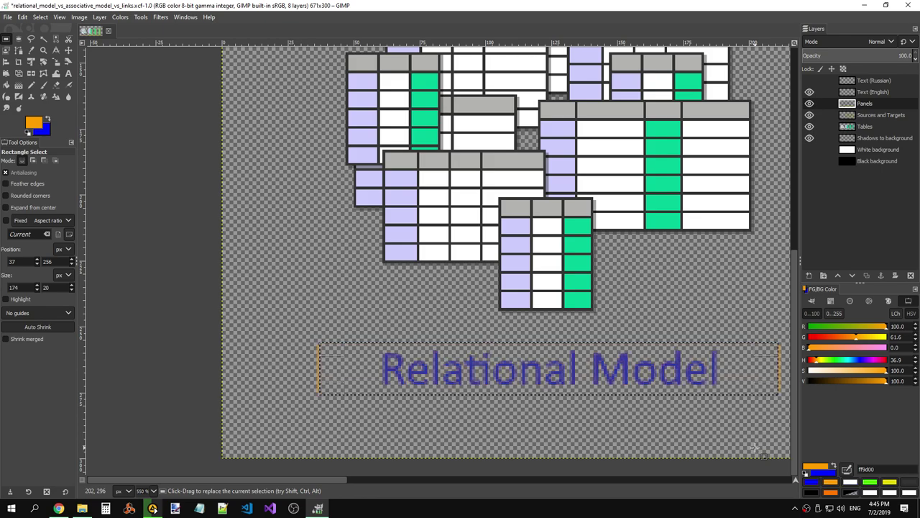
Bucket-fill the whole selected panel with orange at 60% opacity
click(43, 17)
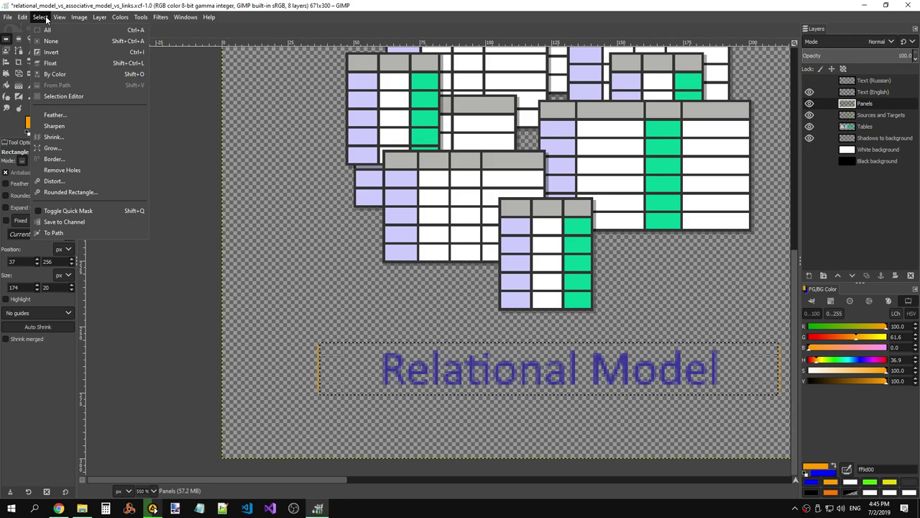
click(67, 187)
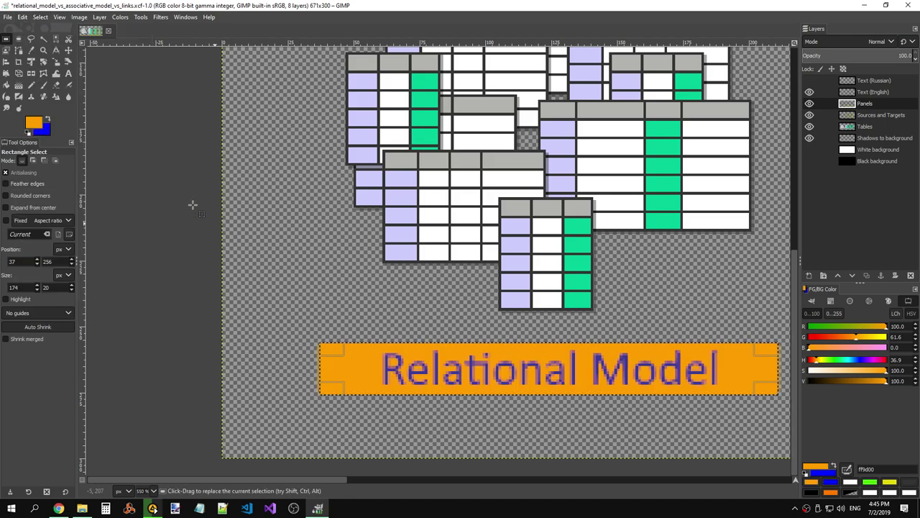
key(ctrl+z)
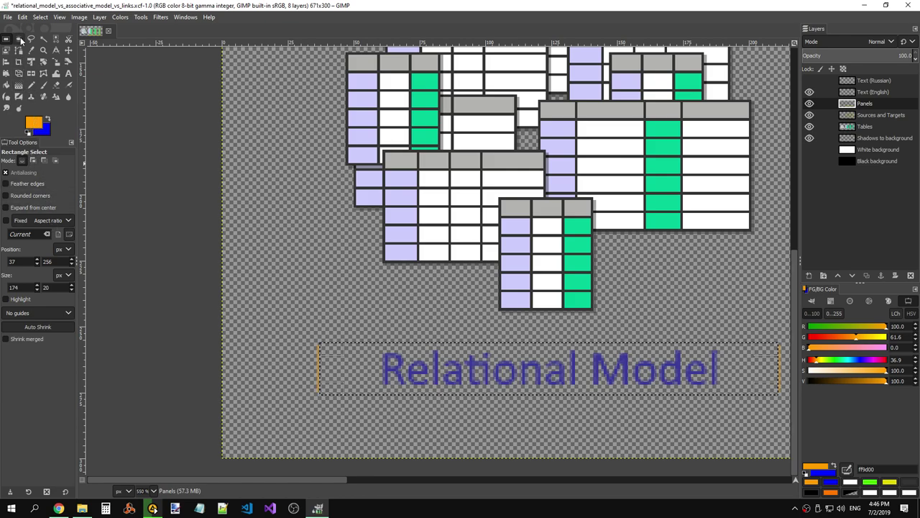
click(7, 84)
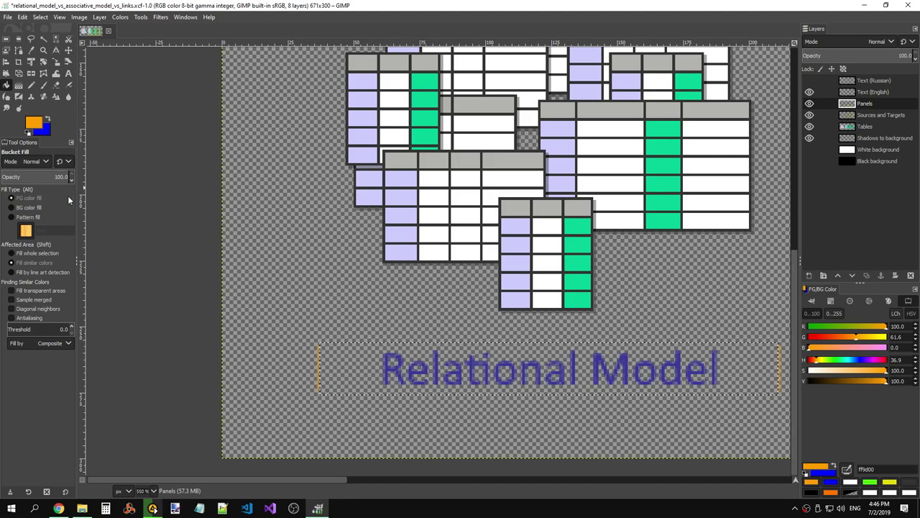
click(39, 252)
click(367, 356)
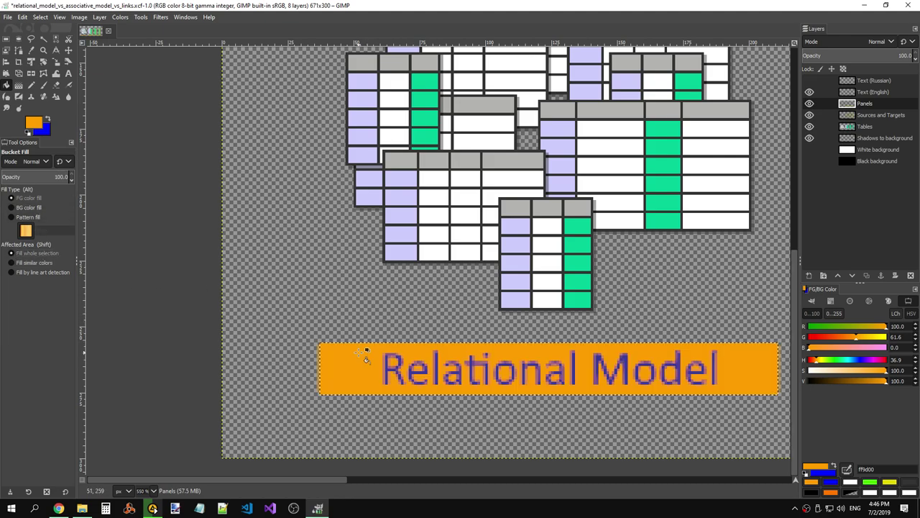
key(ctrl+z)
text(60)
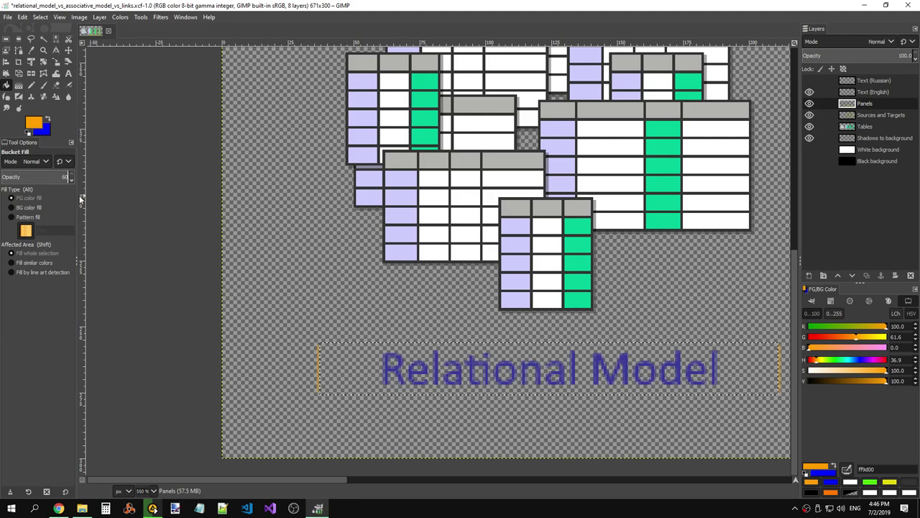
click(362, 363)
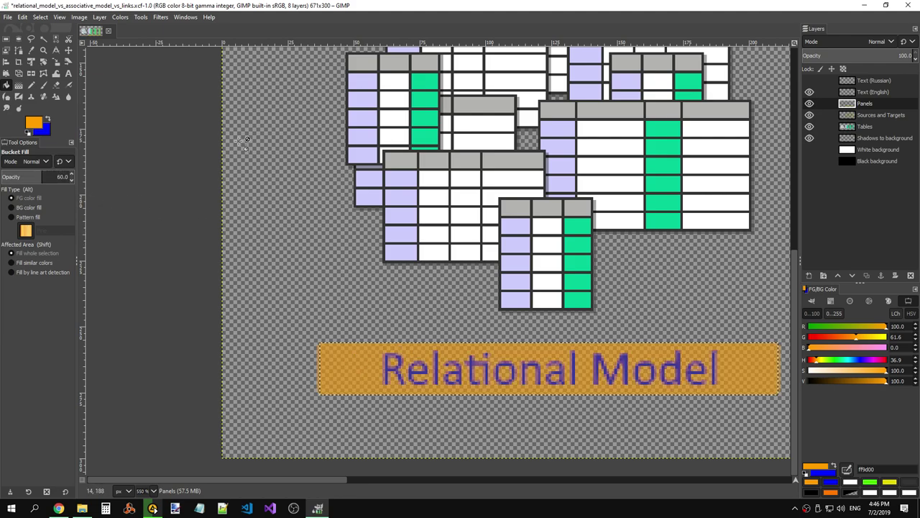
click(31, 85)
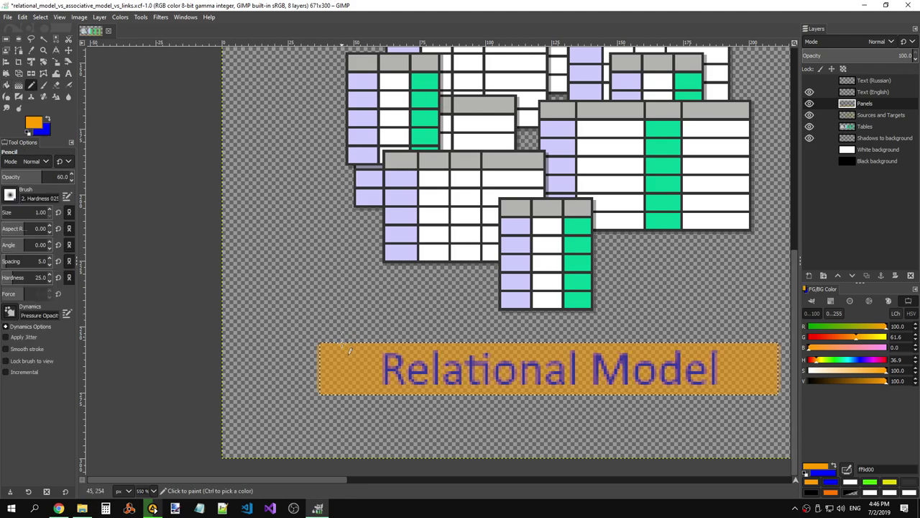
Select a one-pixel strip on the orange panel's left edge and paint it orange
scroll(329, 369, up, 4)
key(r)
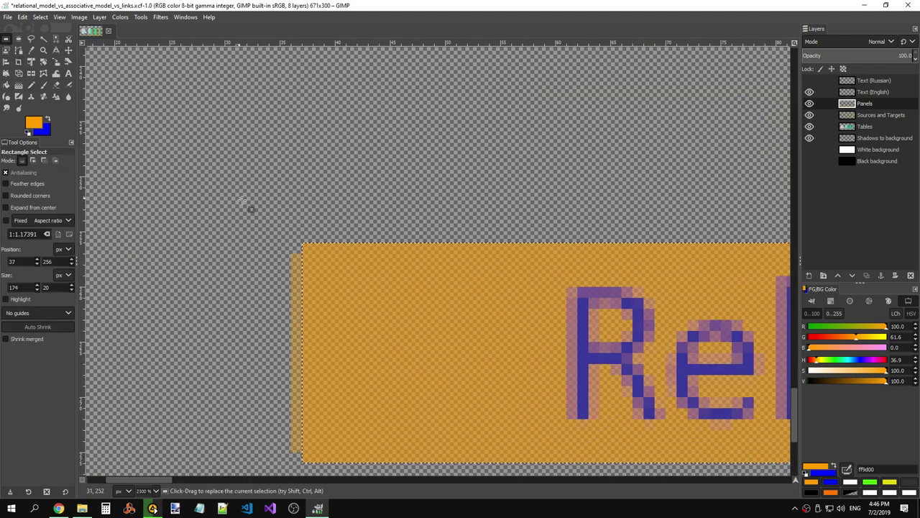
drag(294, 254, 307, 457)
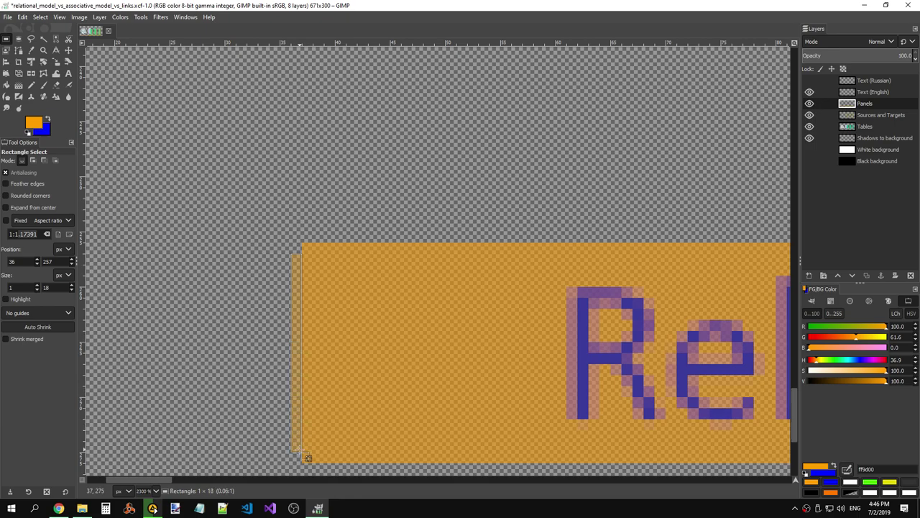
click(31, 84)
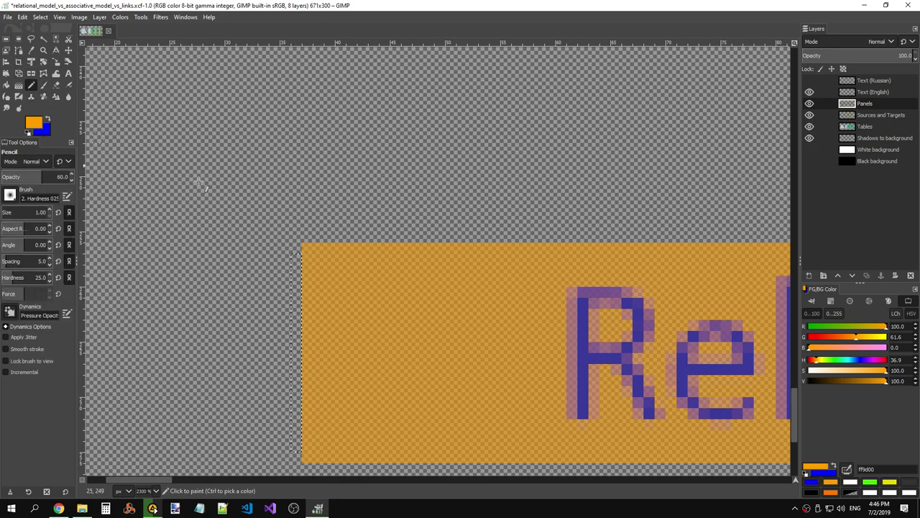
right_click(303, 220)
key(Escape)
drag(302, 257, 302, 405)
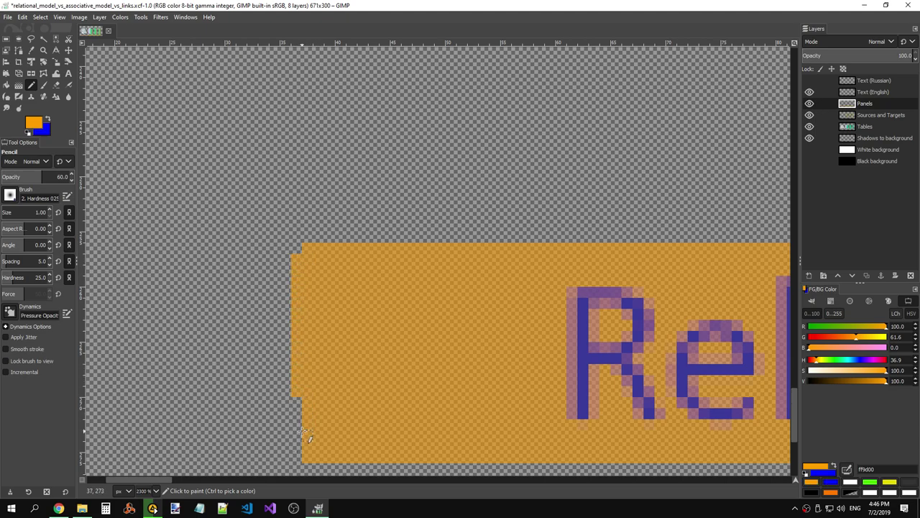
key(ctrl+z)
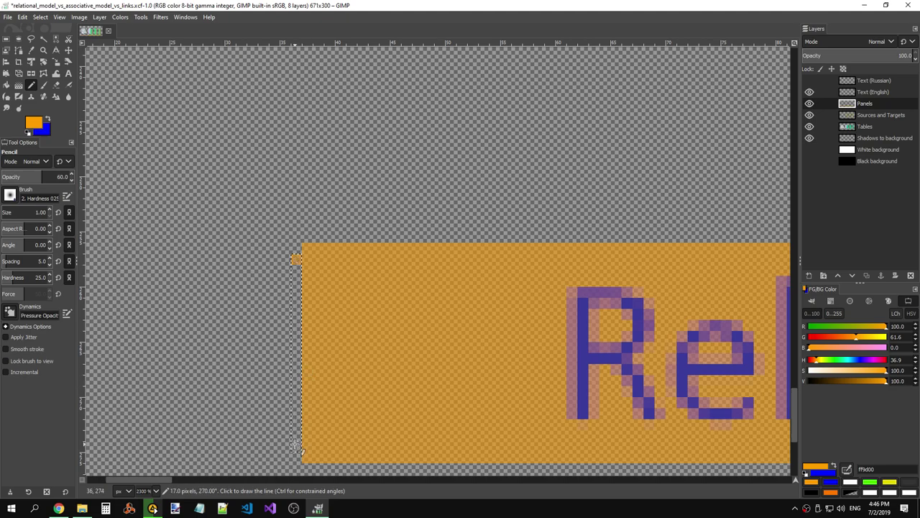
key(ctrl+z)
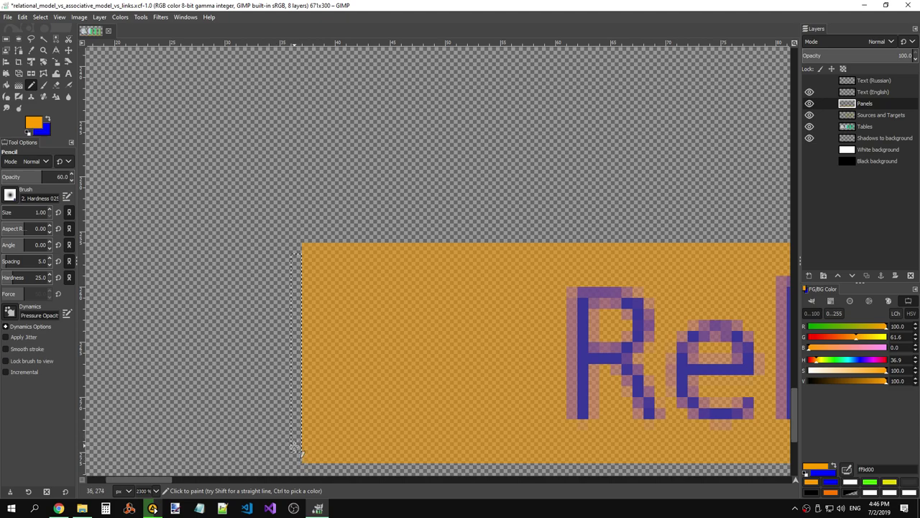
click(296, 448)
drag(295, 256, 295, 442)
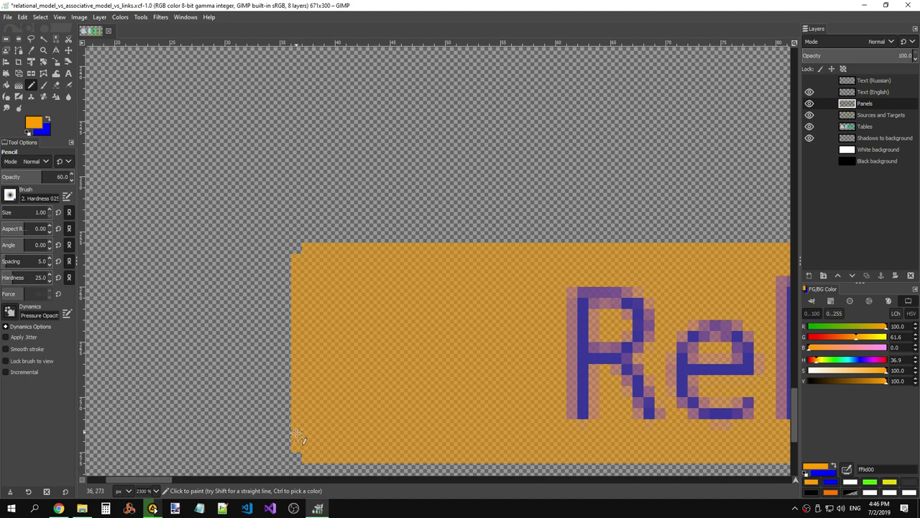
drag(161, 481, 353, 481)
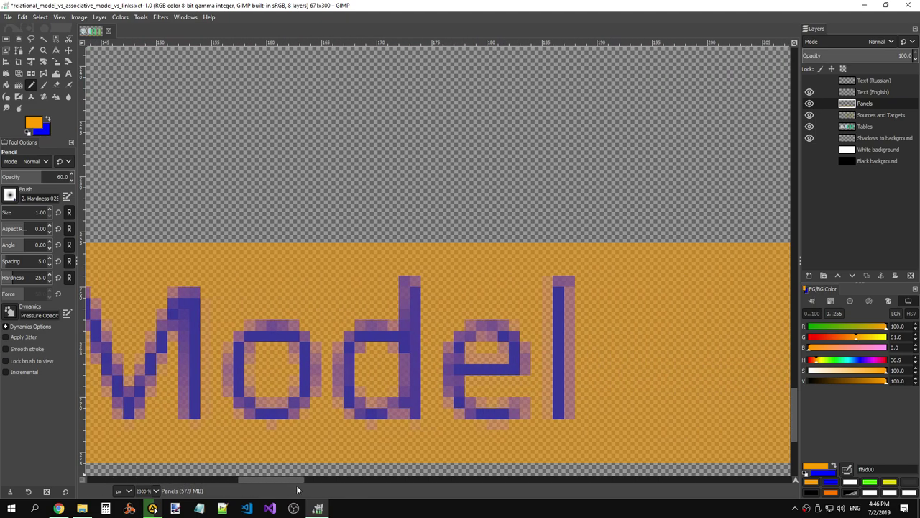
Select a one-pixel column beside the panel's right edge and pencil it orange
click(6, 39)
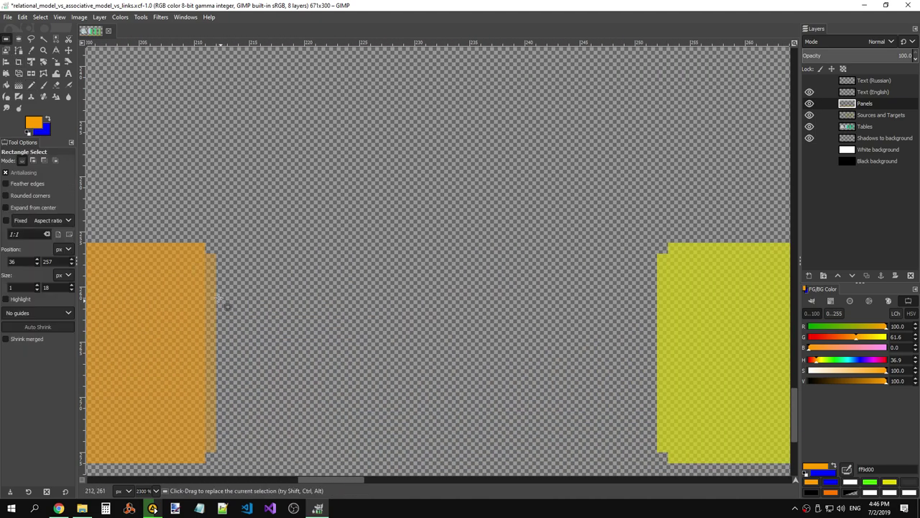
drag(208, 255, 208, 454)
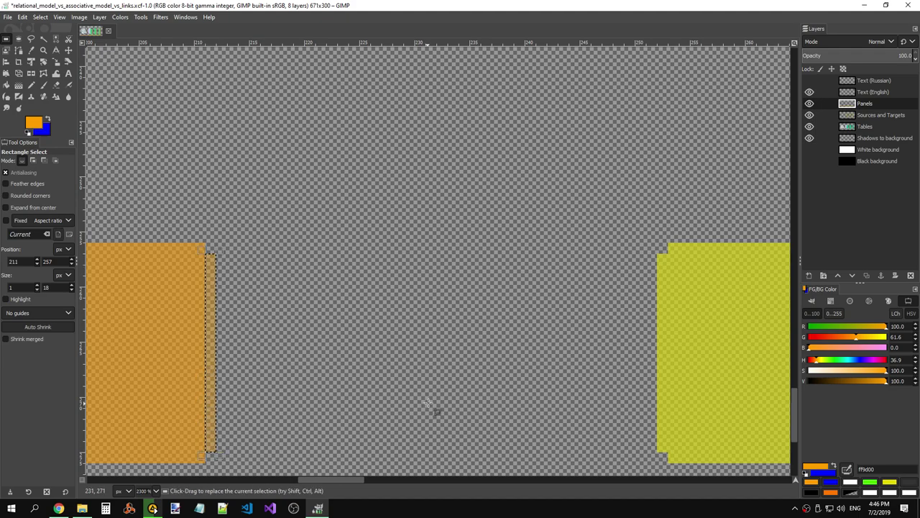
key(Return)
key(n)
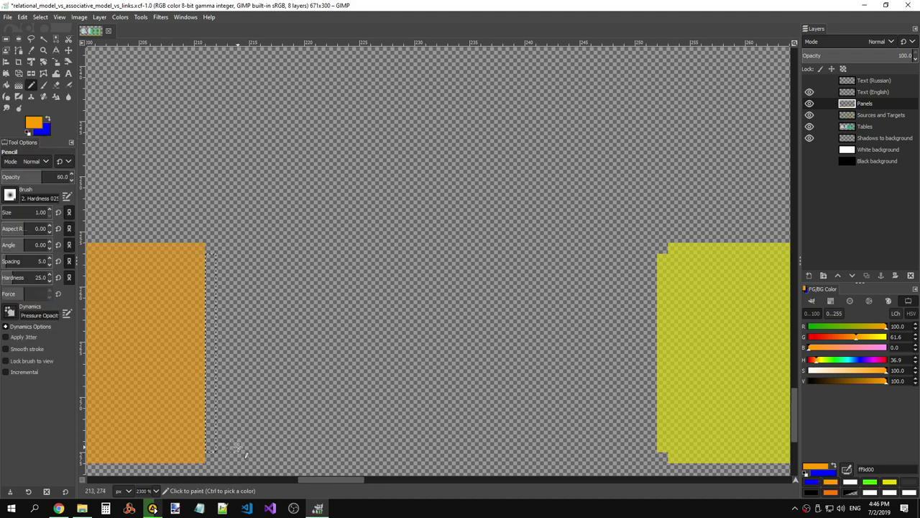
mouse_move(214, 451)
mouse_down()
mouse_move(291, 374)
mouse_move(164, 337)
mouse_move(262, 306)
mouse_move(275, 286)
mouse_up()
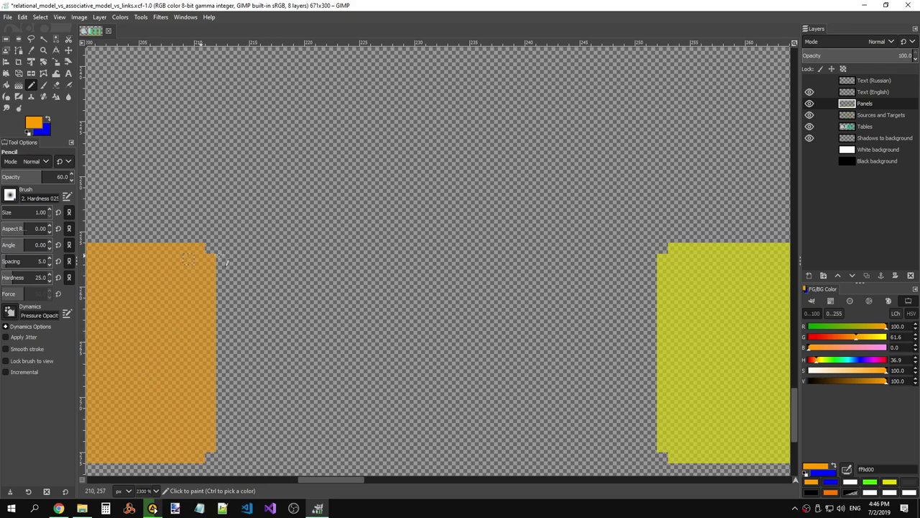
scroll(329, 298, down, 5)
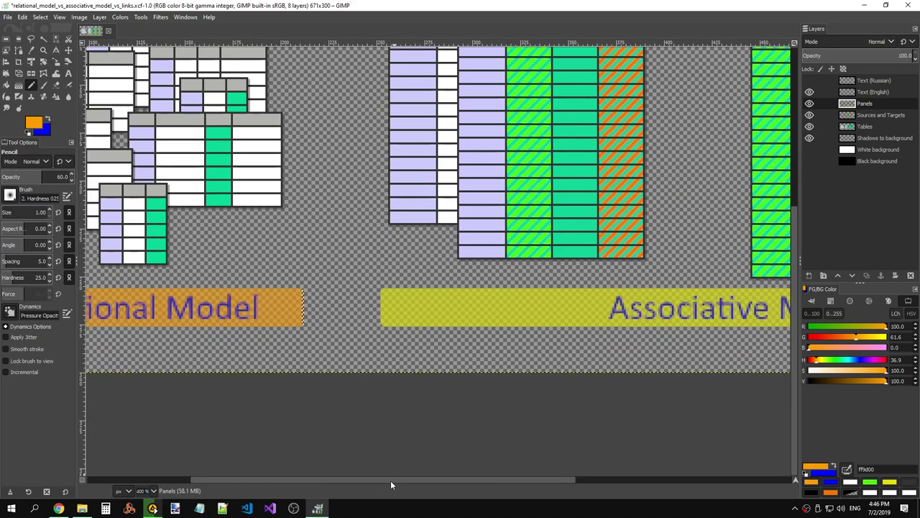
scroll(391, 480, left, 3)
key(r)
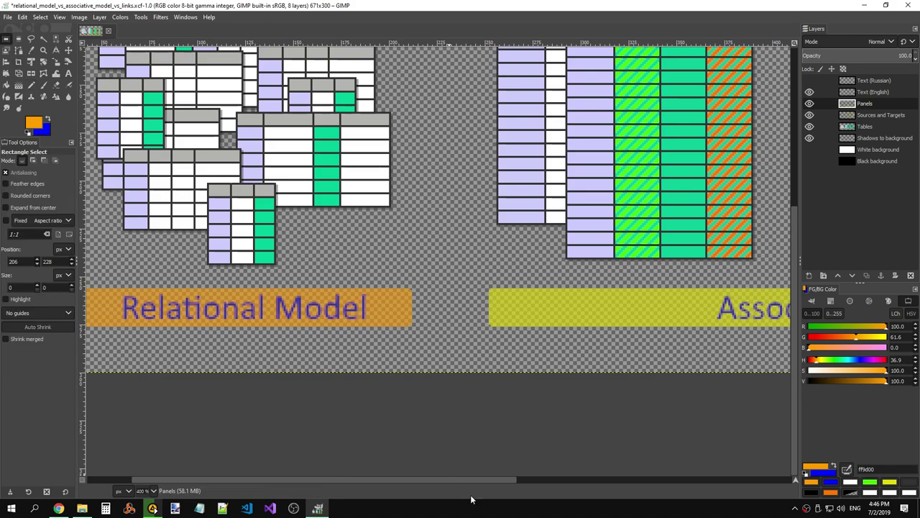
scroll(468, 329, down, 5)
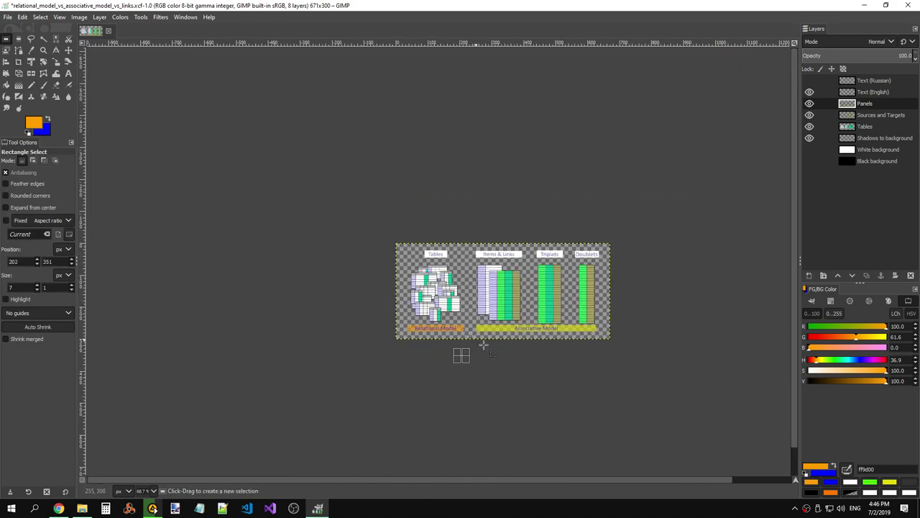
scroll(462, 353, up, 3)
scroll(446, 287, up, 2)
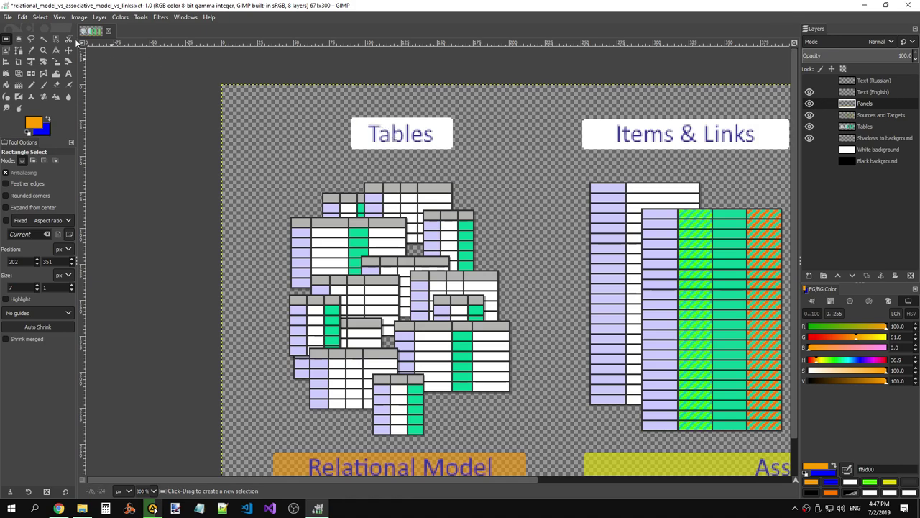
scroll(401, 100, up, 4)
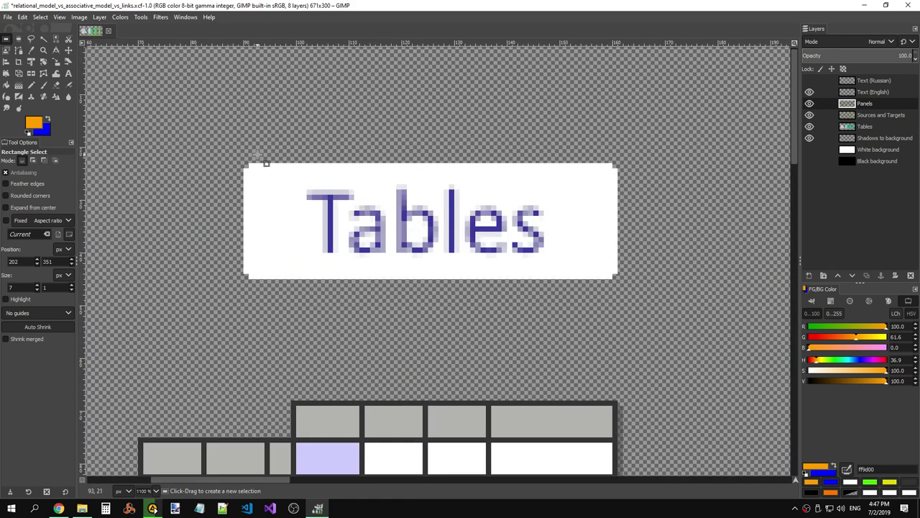
drag(259, 172, 409, 177)
click(272, 173)
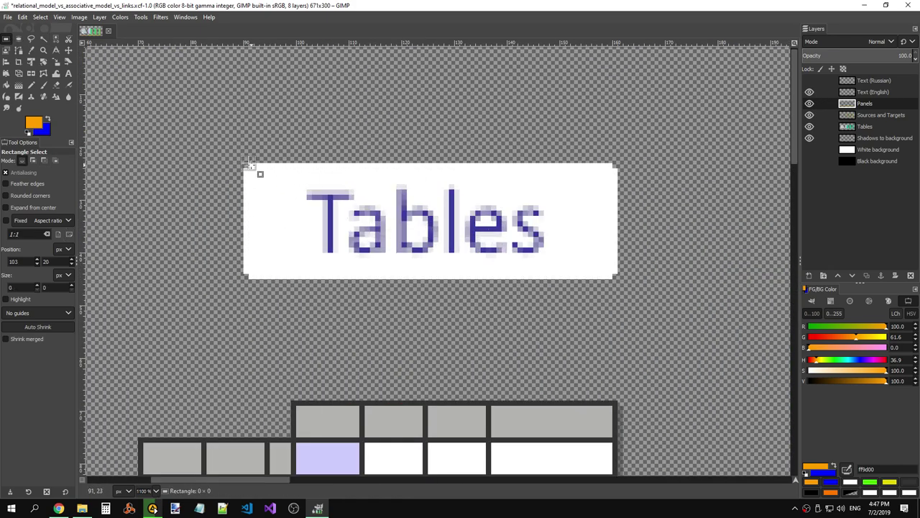
key(o)
Sample white, clear the Tables panel, and bucket-fill it with 60% white
click(275, 183)
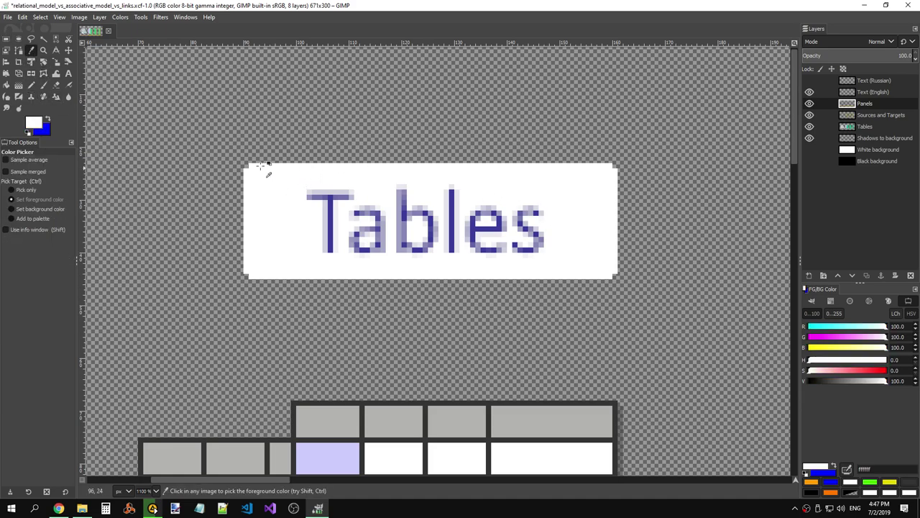
key(r)
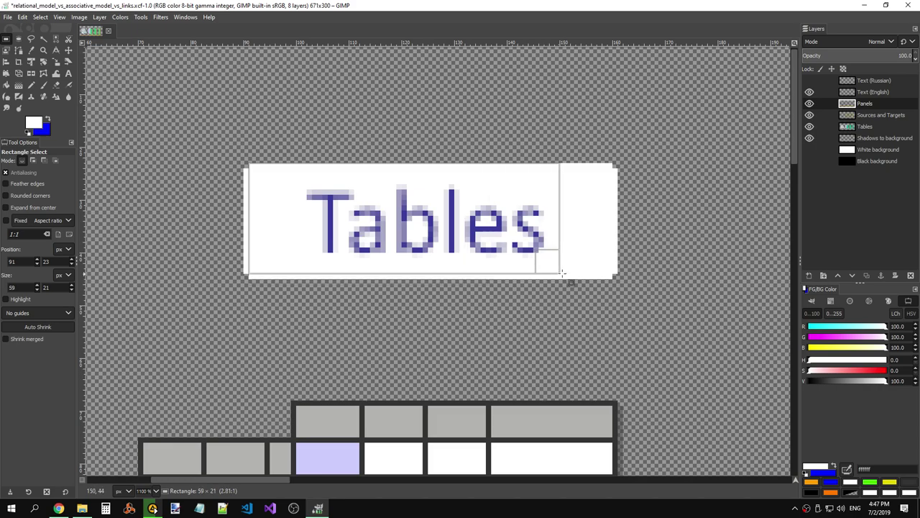
drag(250, 165, 612, 278)
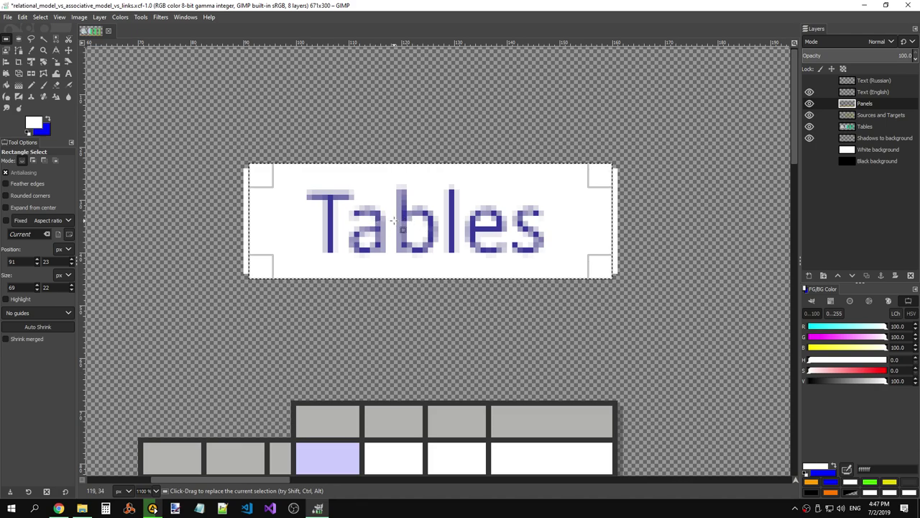
key(Delete)
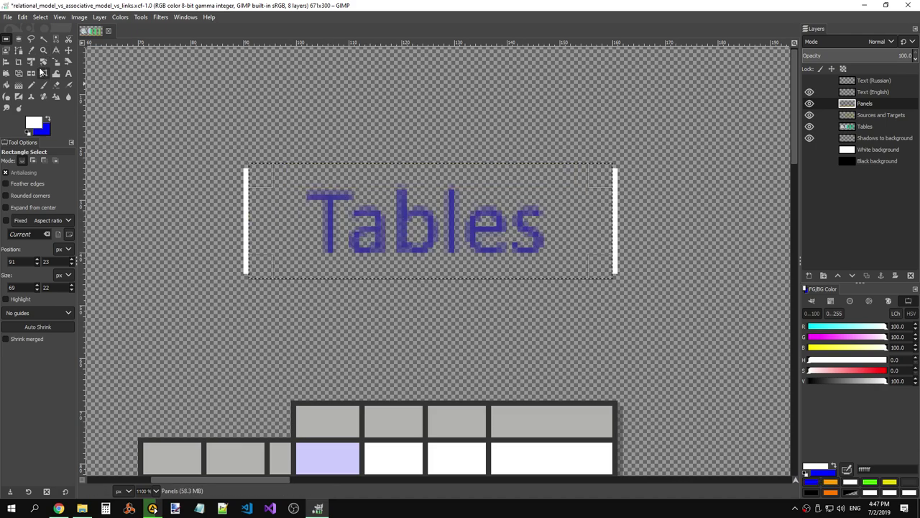
click(7, 84)
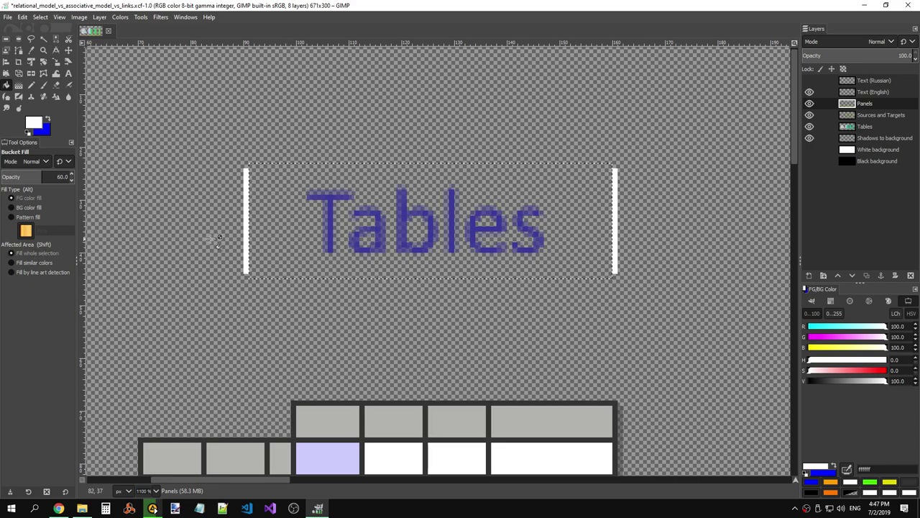
click(293, 220)
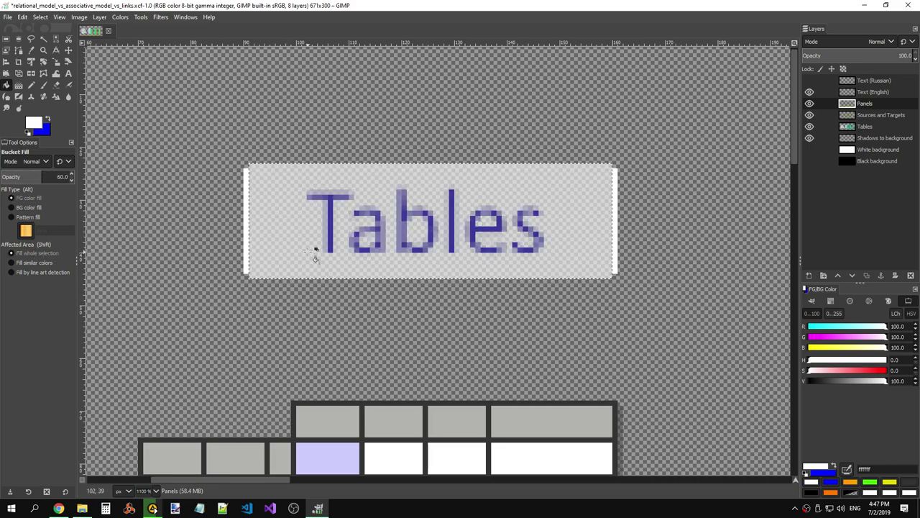
Select the Items & Links heading panel
drag(274, 480, 454, 479)
click(7, 39)
mouse_move(202, 175)
mouse_down()
mouse_move(314, 266)
mouse_move(744, 286)
mouse_up()
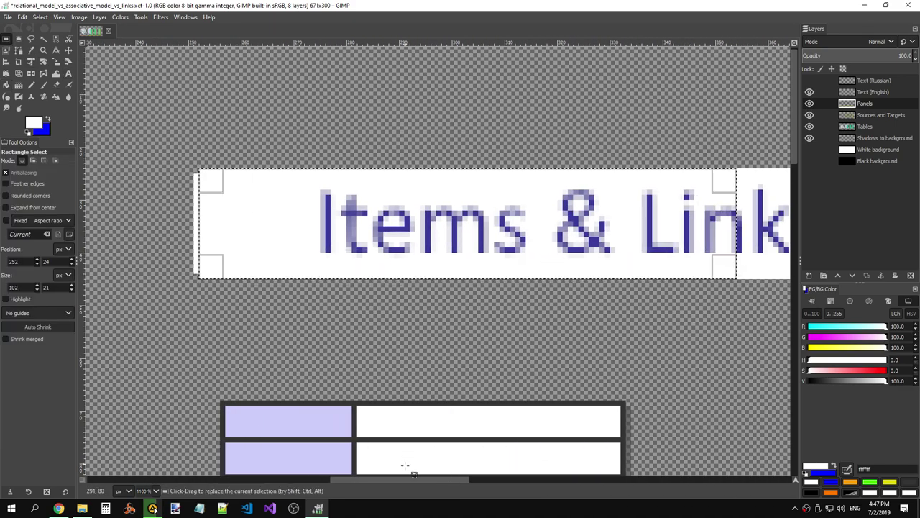
Extend the selection over the Items & Links panel and bucket-fill it with 60% white
mouse_move(405, 480)
mouse_down()
mouse_move(513, 481)
mouse_move(496, 480)
mouse_up()
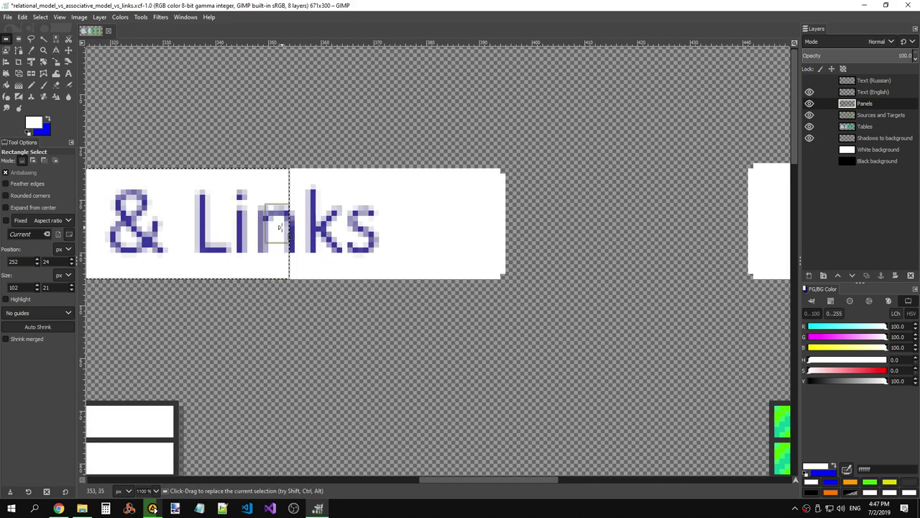
drag(280, 227, 499, 223)
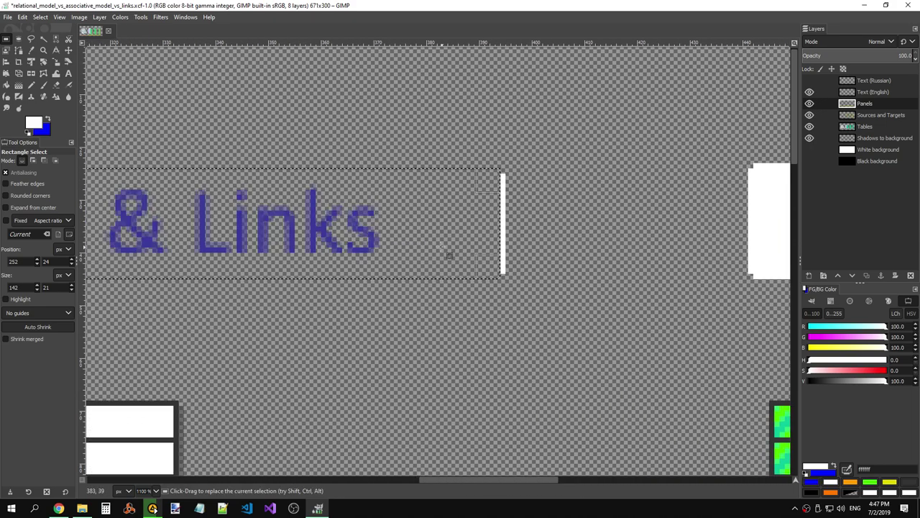
click(7, 85)
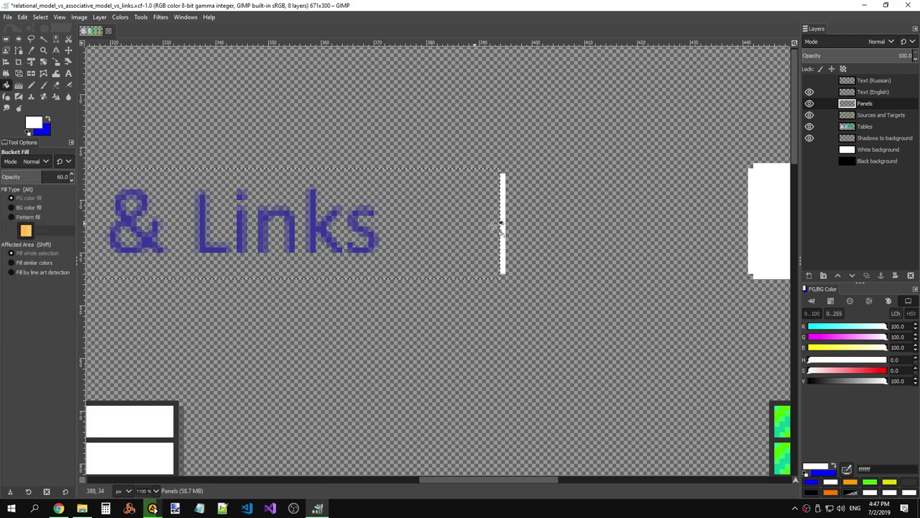
click(496, 230)
Select and clear the Triplets panel, then refill it with 60% white
drag(566, 486, 670, 480)
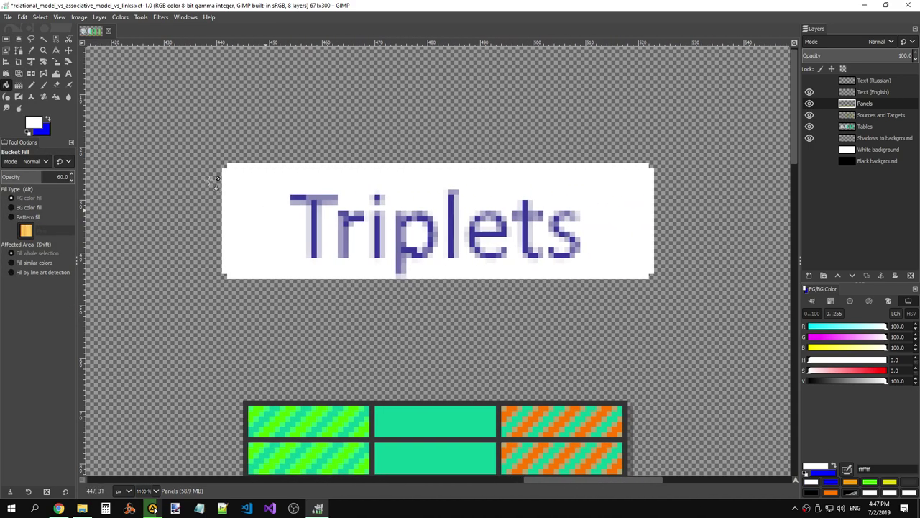
key(r)
drag(226, 164, 649, 278)
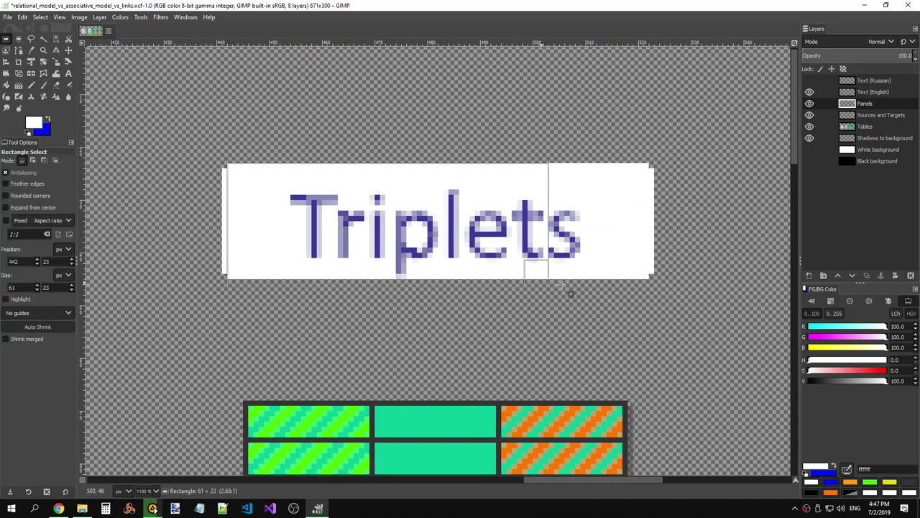
key(Delete)
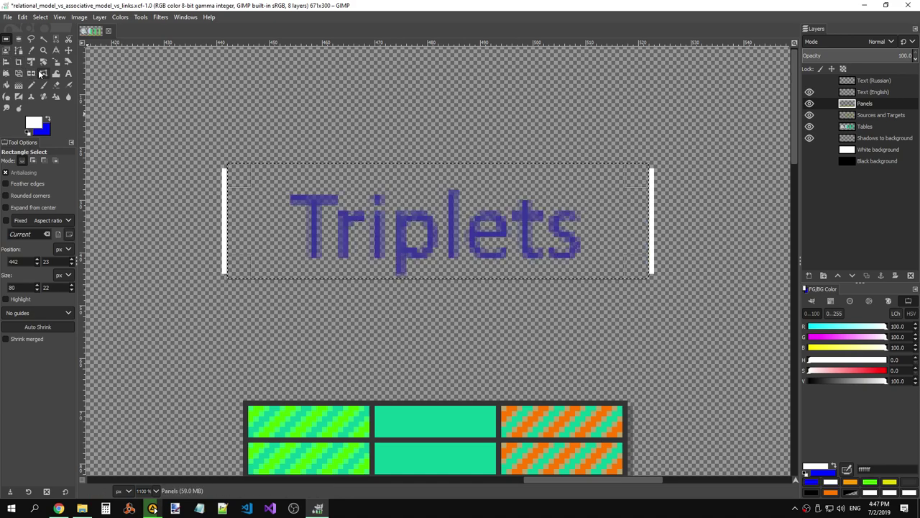
click(6, 84)
click(600, 221)
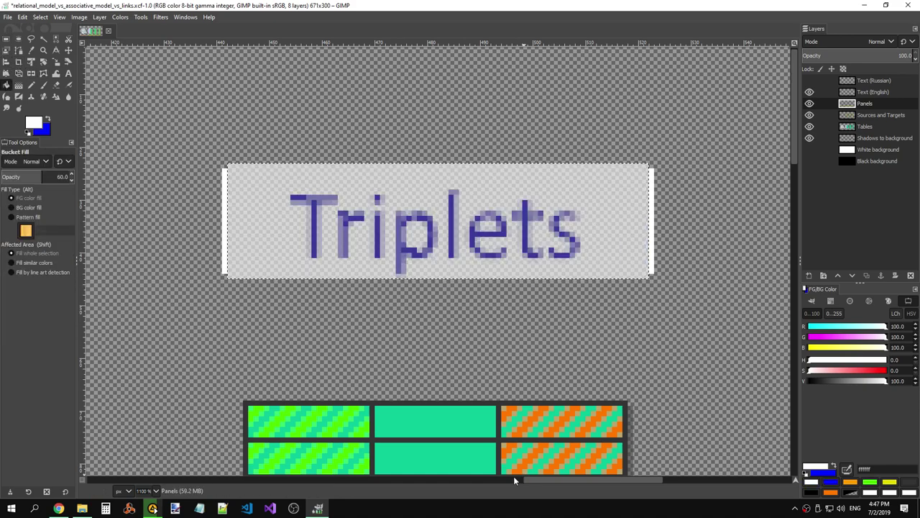
drag(538, 478, 633, 478)
Select and clear the Doublets panel, then refill it with 60% white
click(7, 38)
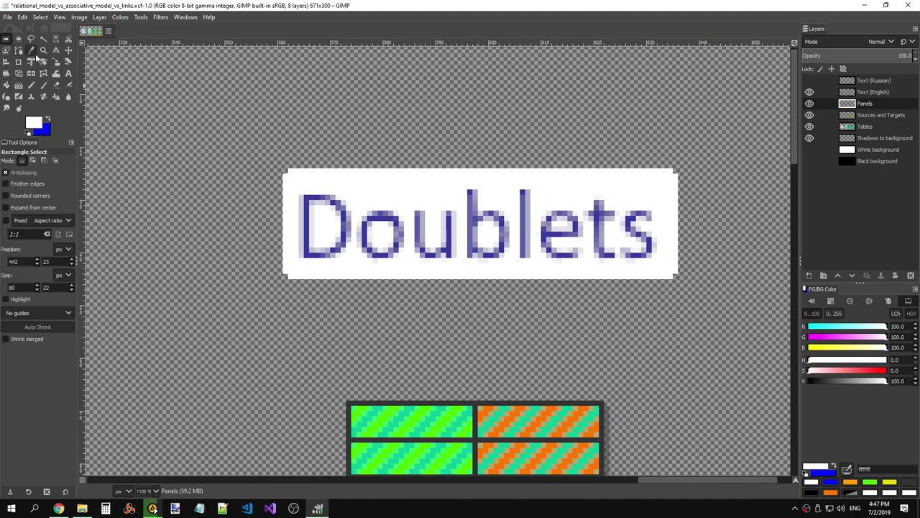
drag(288, 171, 672, 278)
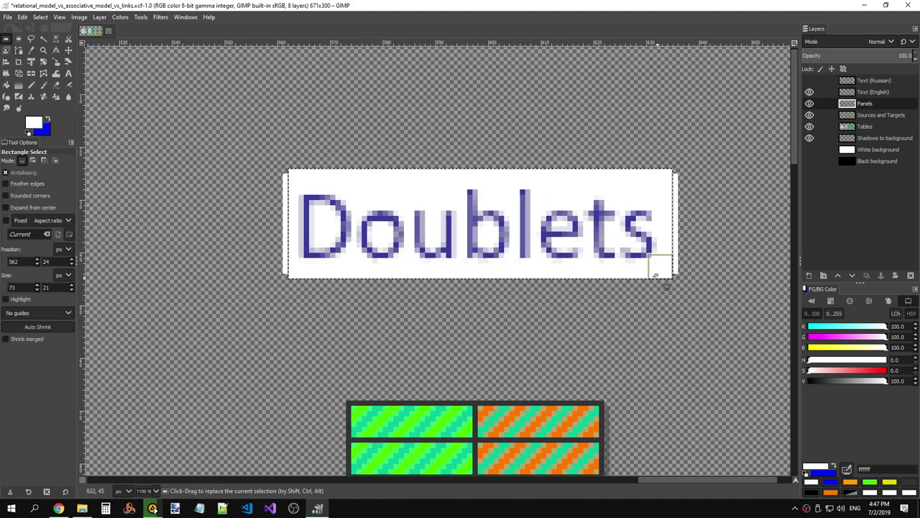
key(Delete)
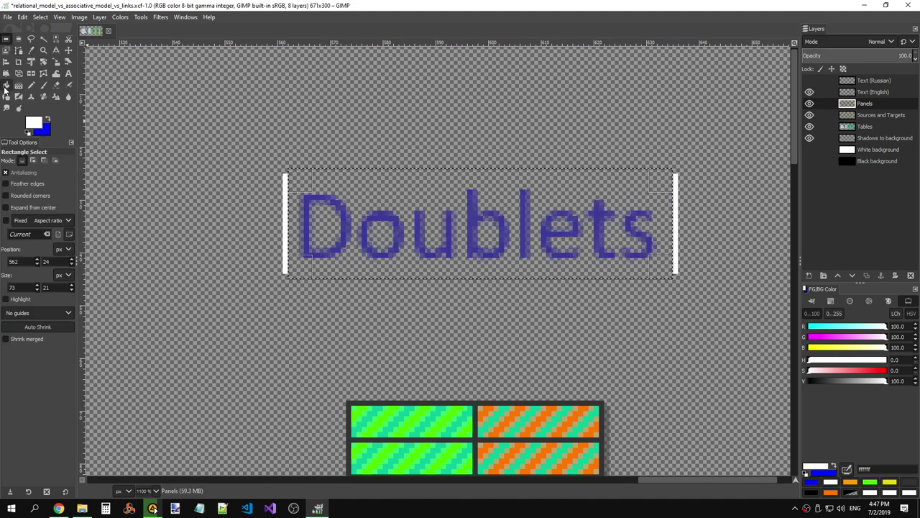
click(6, 85)
click(395, 189)
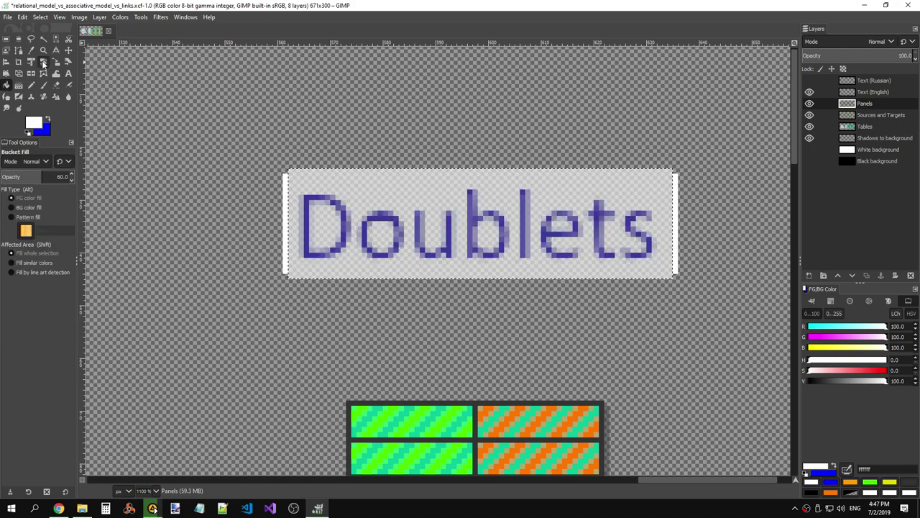
Select a one-pixel column at the Doublets panel's left edge and pencil it in
click(7, 39)
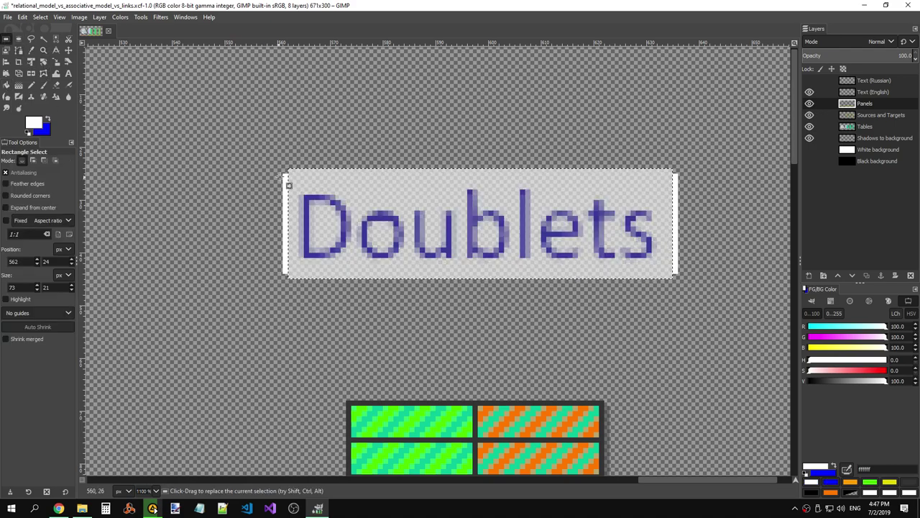
drag(282, 176, 286, 219)
drag(294, 282, 294, 282)
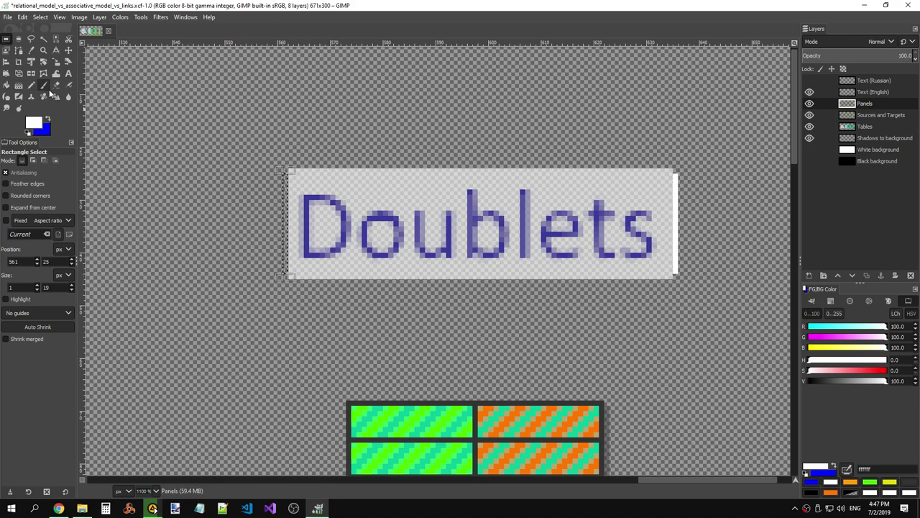
click(31, 85)
mouse_move(297, 176)
mouse_down()
mouse_move(283, 242)
mouse_move(456, 321)
mouse_up()
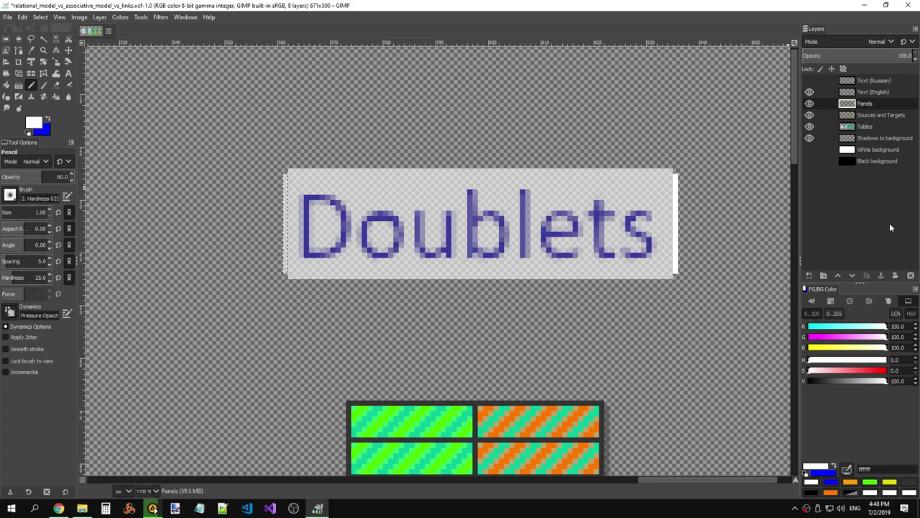
Select a one-pixel strip along the Doublets panel's right edge for pencilling
key(r)
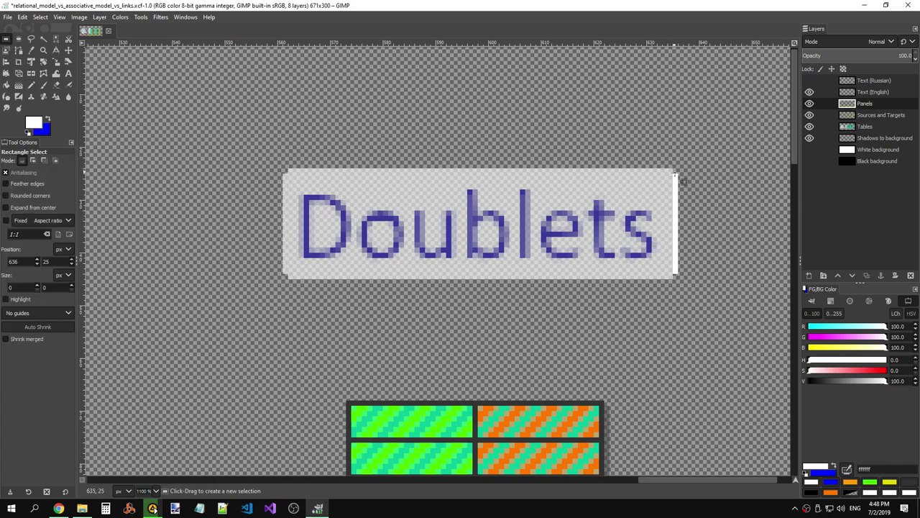
drag(678, 170, 683, 280)
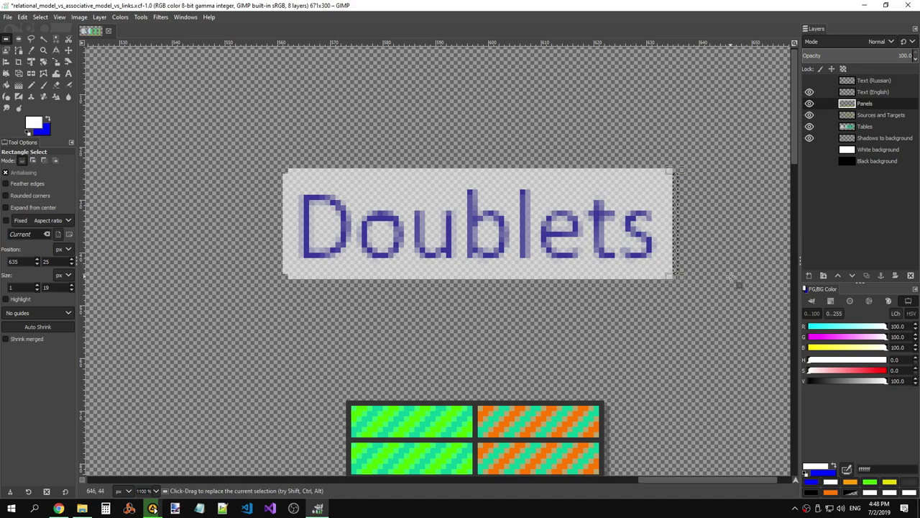
click(32, 85)
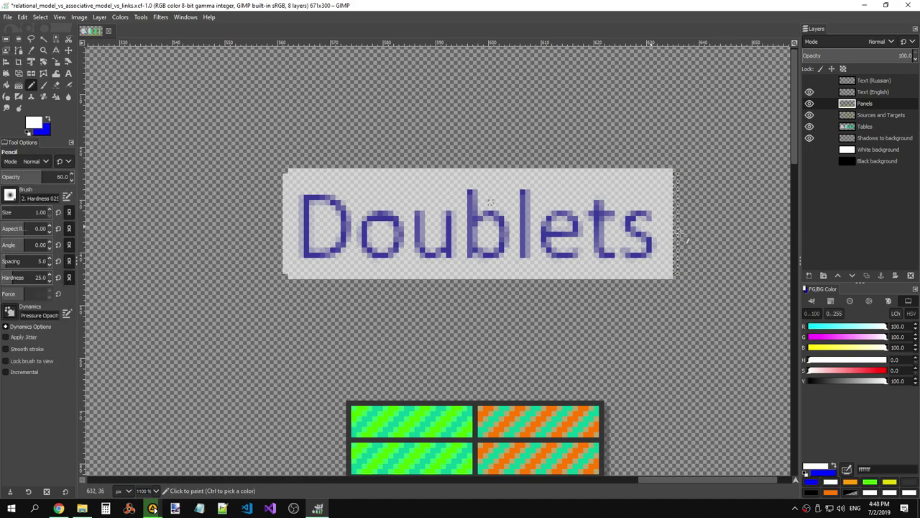
scroll(748, 208, left, 5)
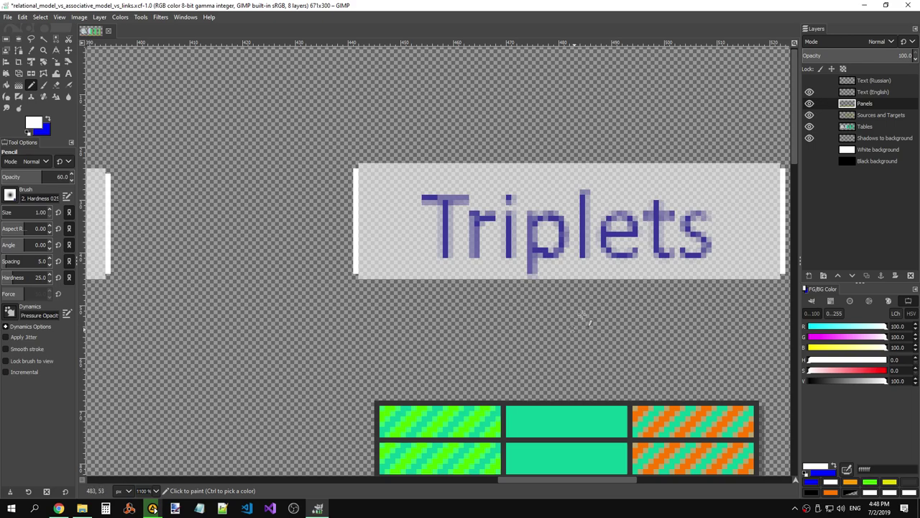
Pencil 60% white down the Doublets right-edge strip, leaving the top and bottom corners notched
scroll(582, 317, right, 5)
scroll(640, 257, right, 1)
scroll(631, 227, up, 2)
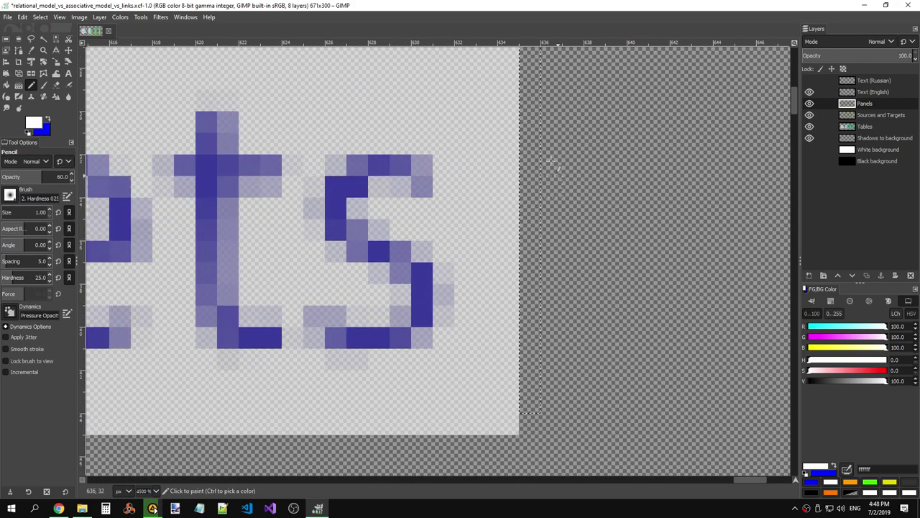
drag(530, 118, 545, 272)
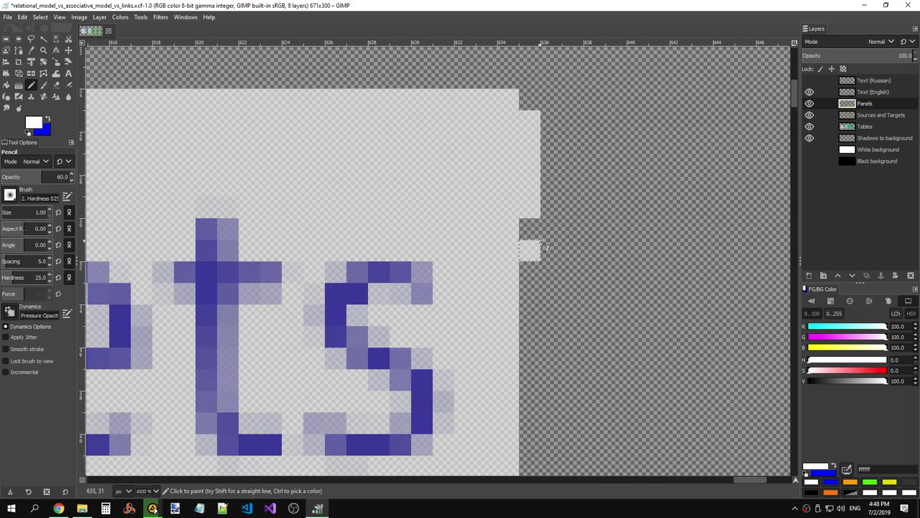
drag(529, 219, 530, 348)
key(ctrl+z)
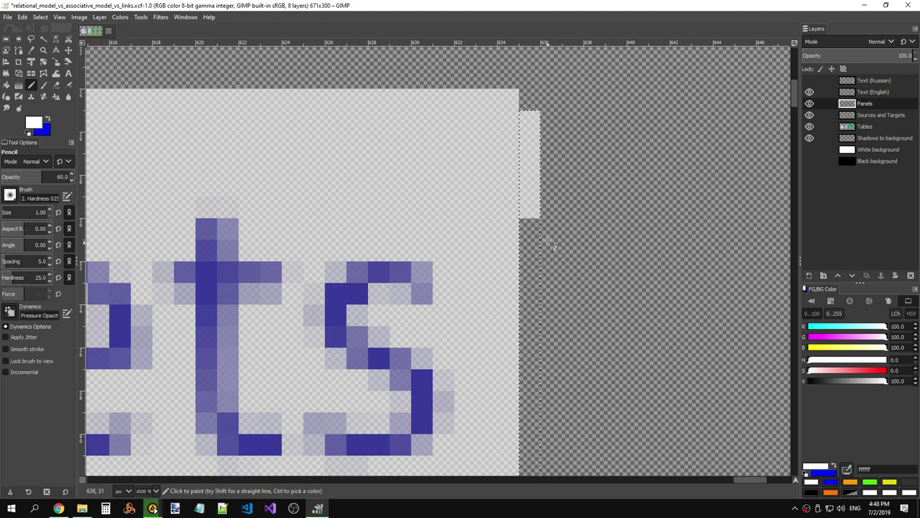
drag(530, 217, 530, 391)
scroll(568, 277, down, 3)
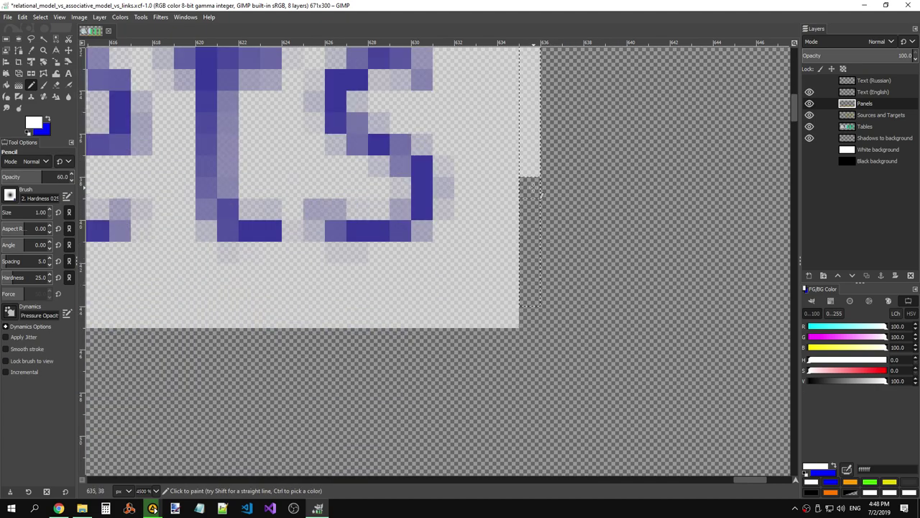
drag(531, 188, 530, 311)
scroll(582, 366, down, 5)
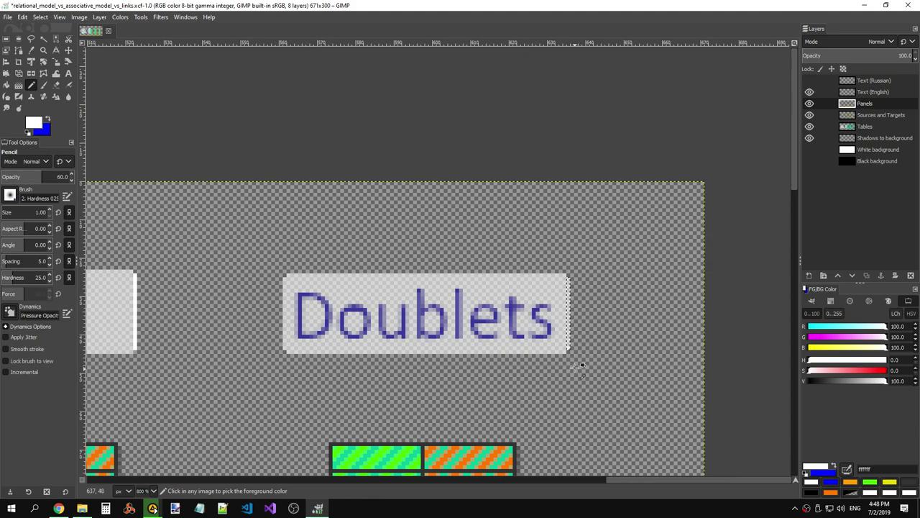
scroll(584, 363, up, 3)
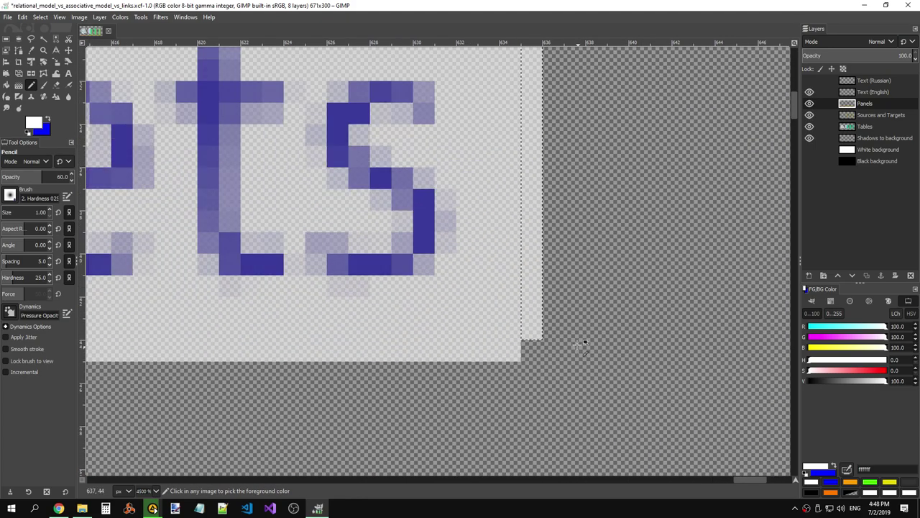
scroll(567, 337, down, 3)
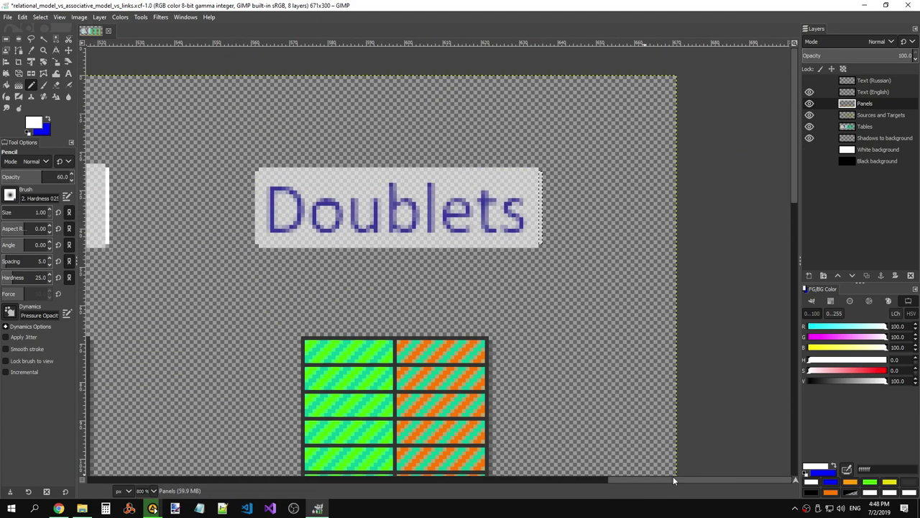
scroll(673, 476, right, 3)
scroll(540, 470, right, 1)
Select thin strips on both Triplets panel edges and pencil straight light-fill lines down them
click(5, 38)
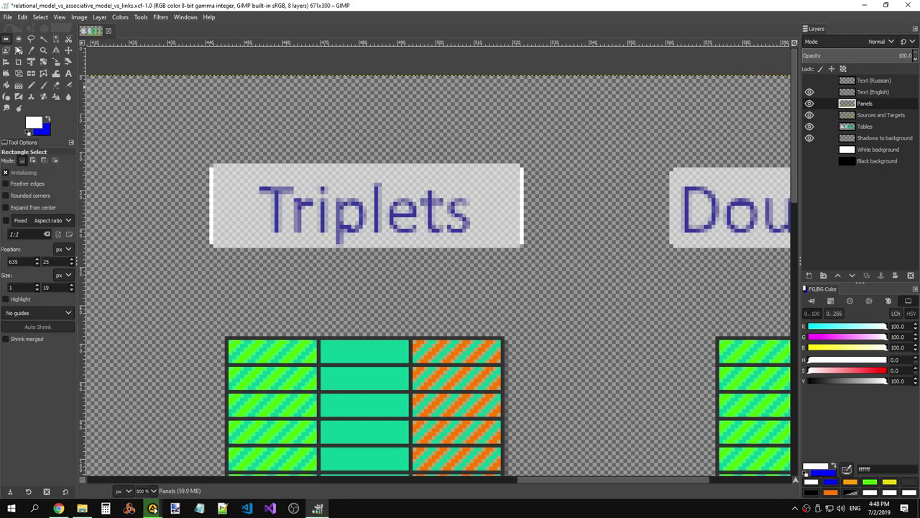
drag(200, 157, 202, 215)
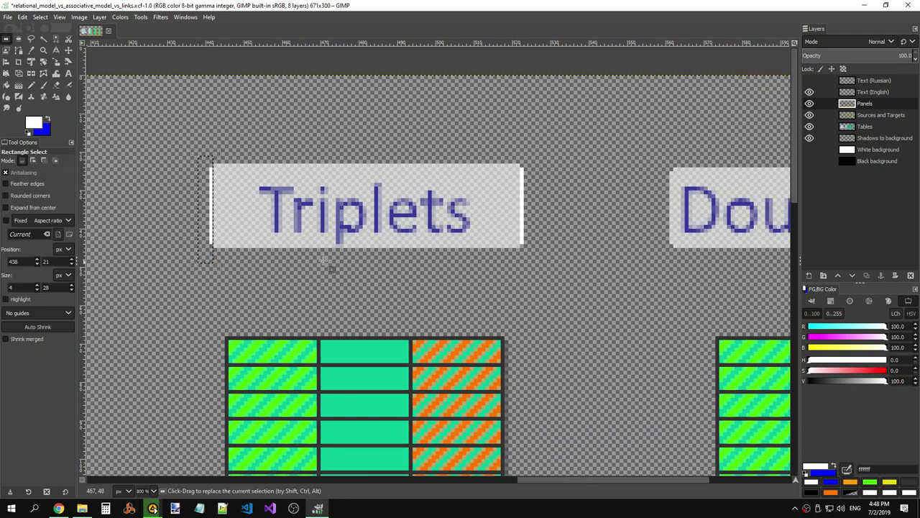
drag(538, 168, 519, 263)
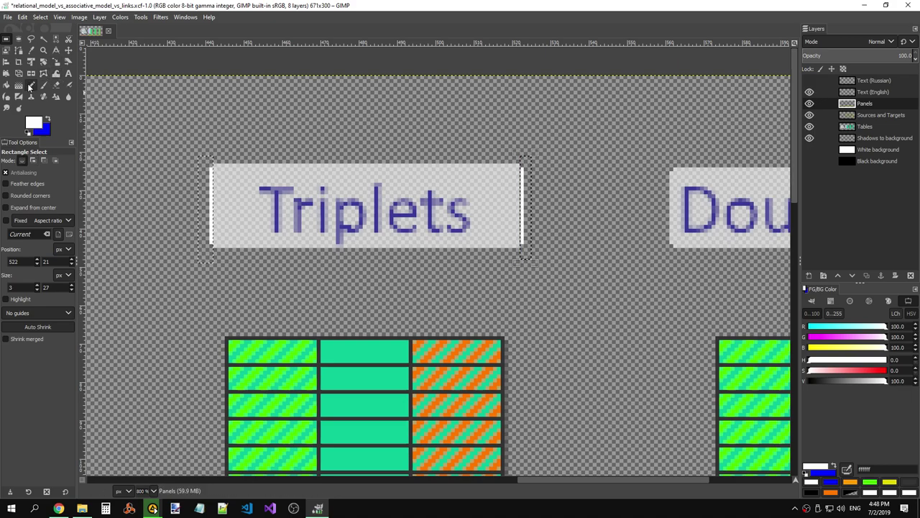
click(31, 86)
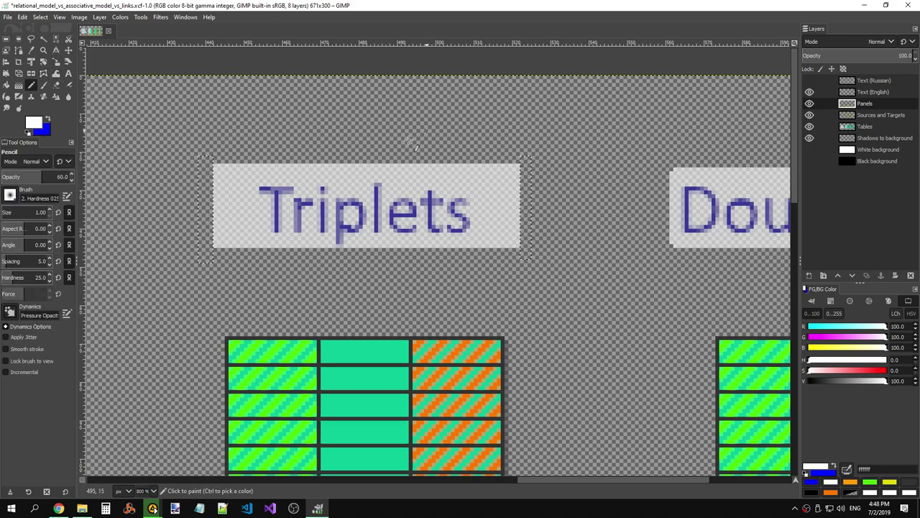
drag(212, 170, 215, 221)
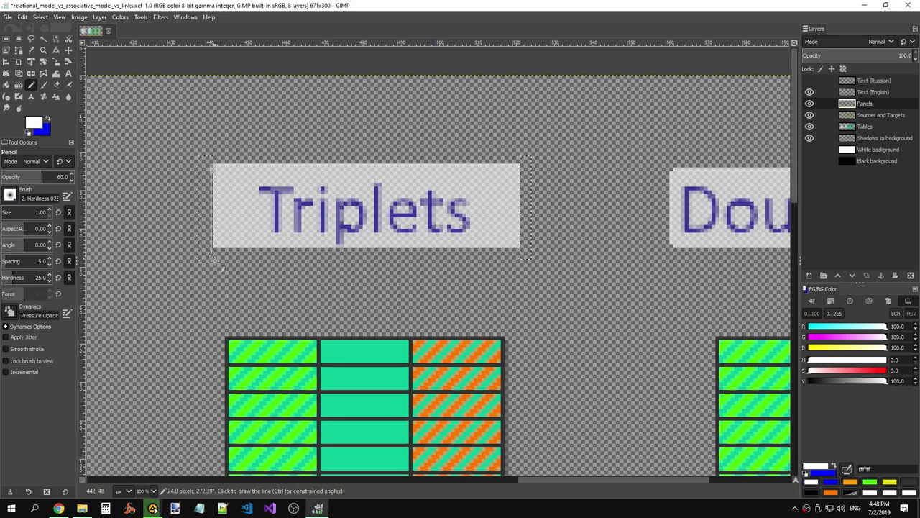
shift+click(214, 245)
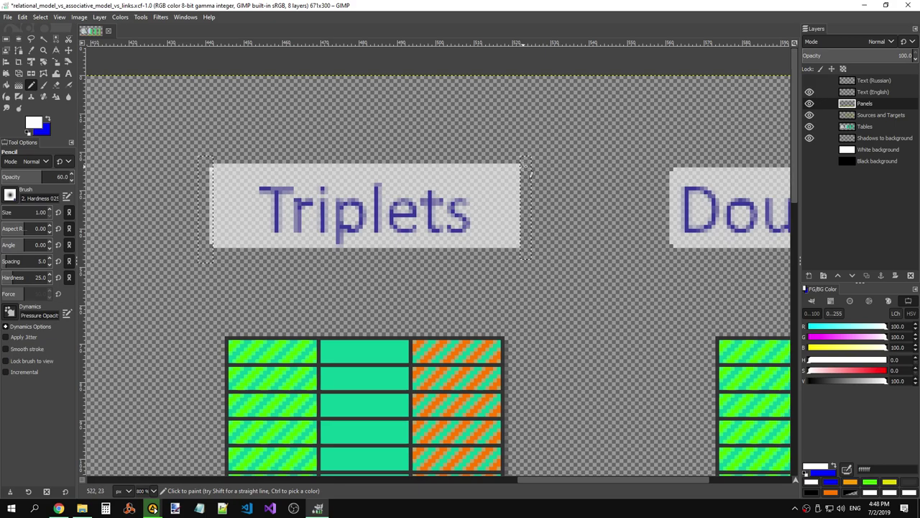
shift+click(524, 253)
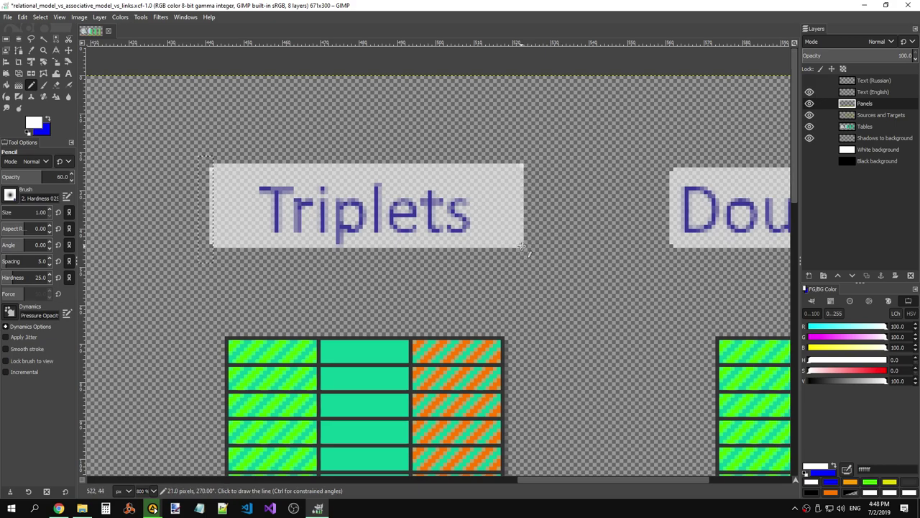
Clear the edge selection, then select and deselect a tiny area at the lower-right corner
key(r)
click(572, 201)
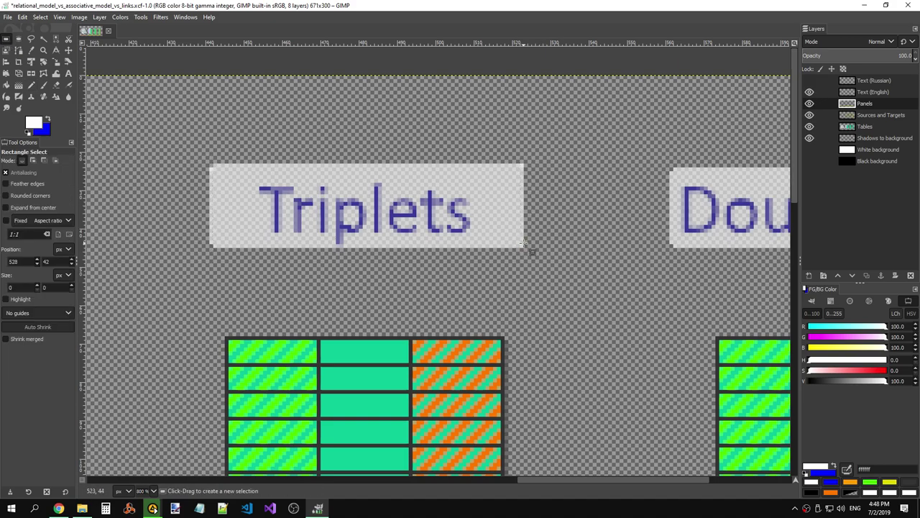
click(523, 246)
drag(523, 244, 528, 251)
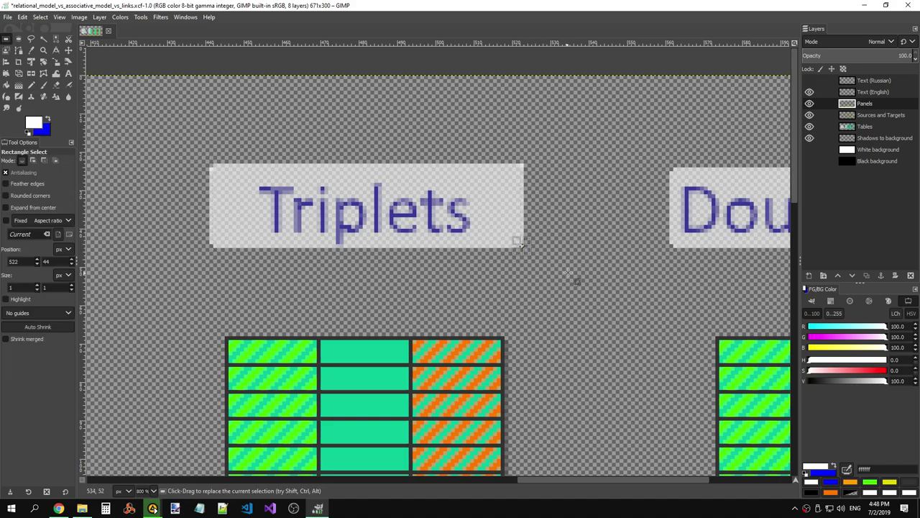
click(554, 186)
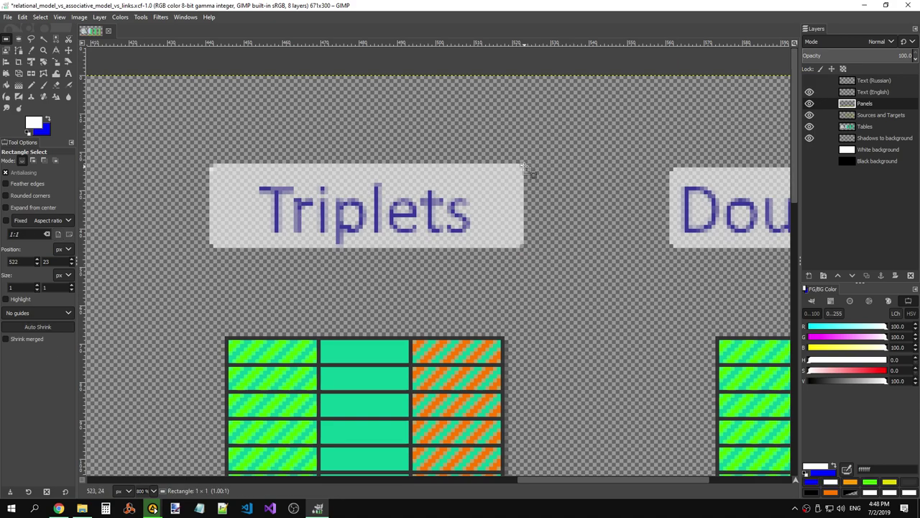
click(571, 192)
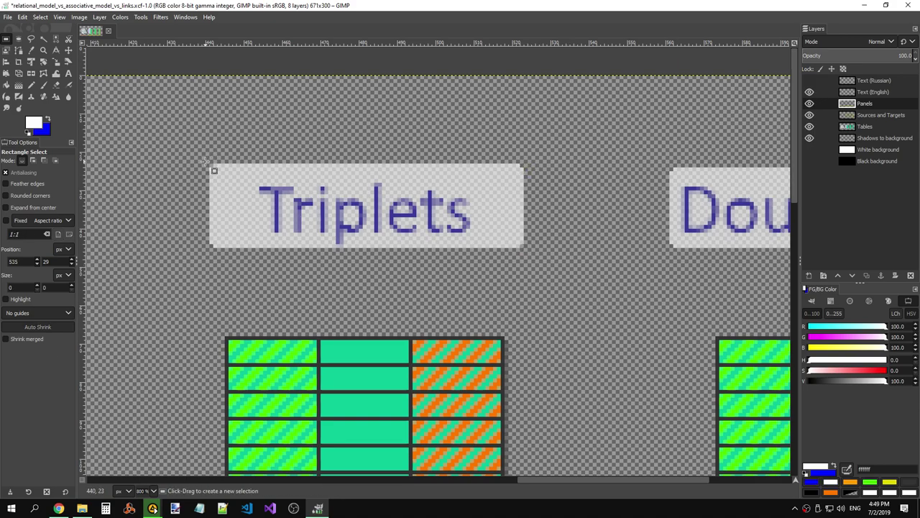
Select the Triplets panel's 2×2 top-left corner notch and pencil in one 60%-white pixel
drag(204, 161, 212, 166)
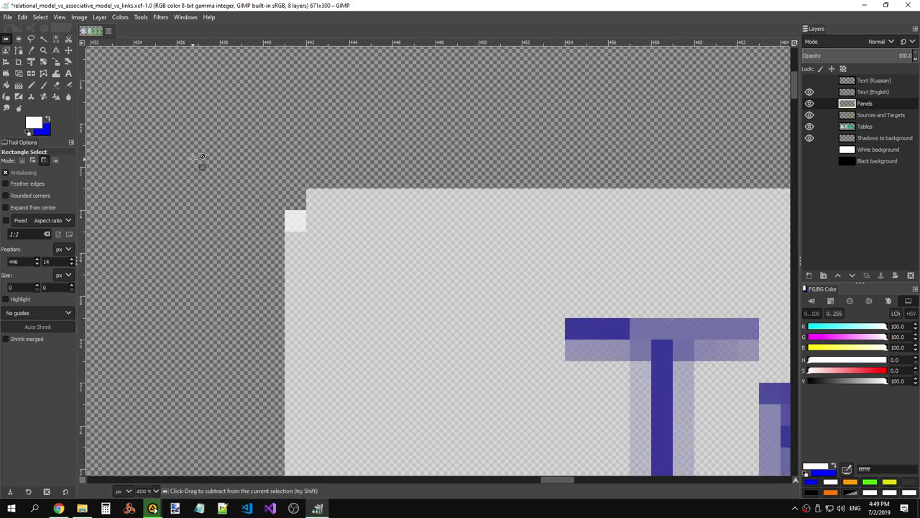
ctrl+scroll(195, 159, up, 5)
drag(283, 206, 306, 231)
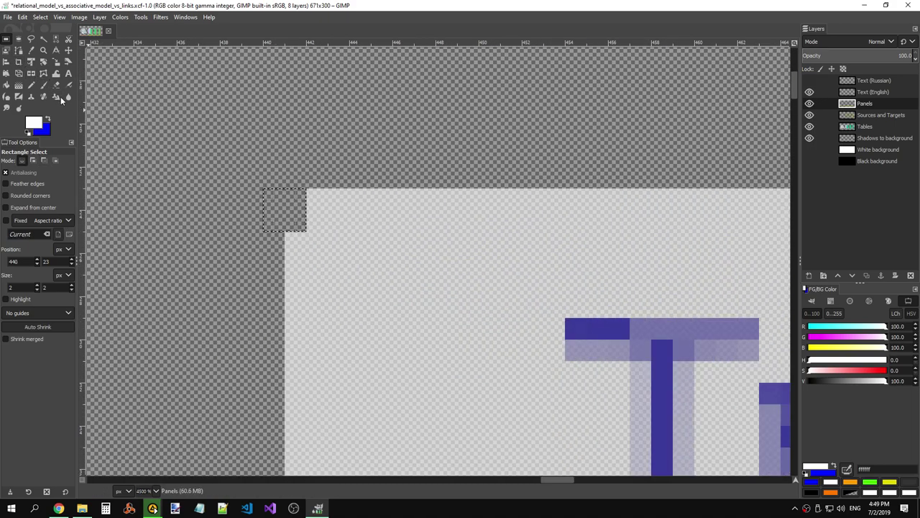
click(31, 84)
click(309, 171)
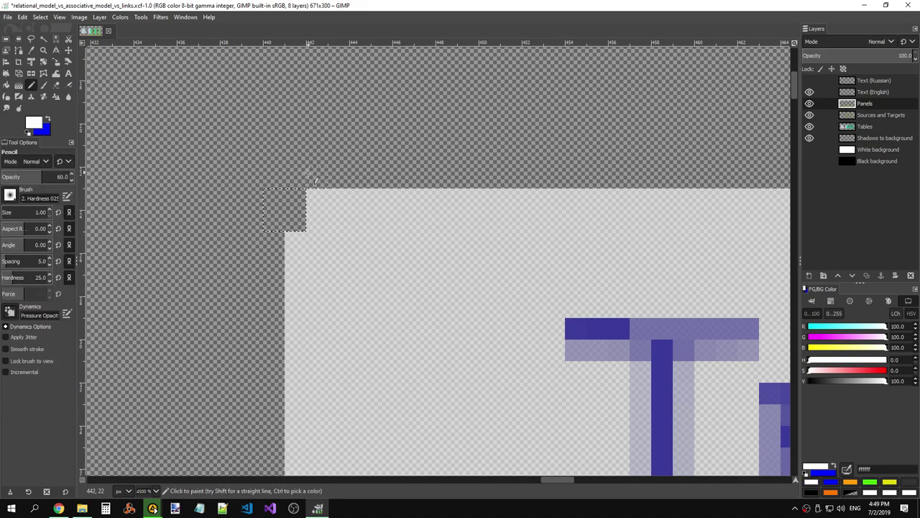
key(r)
click(267, 117)
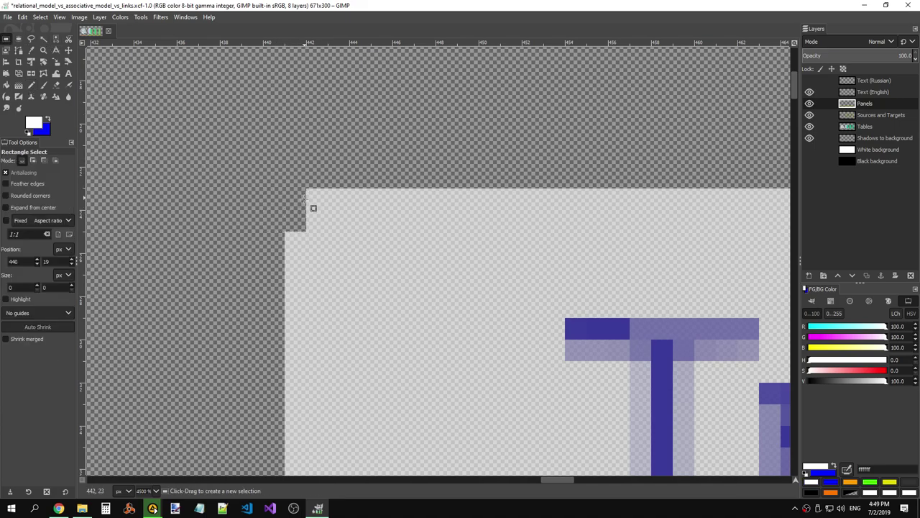
Select a thin area above the label panels
click(31, 84)
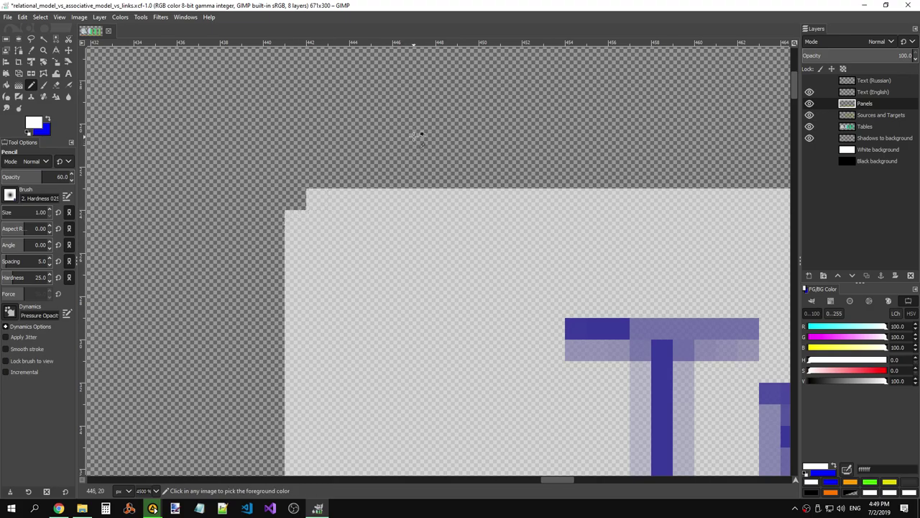
scroll(415, 137, down, 4)
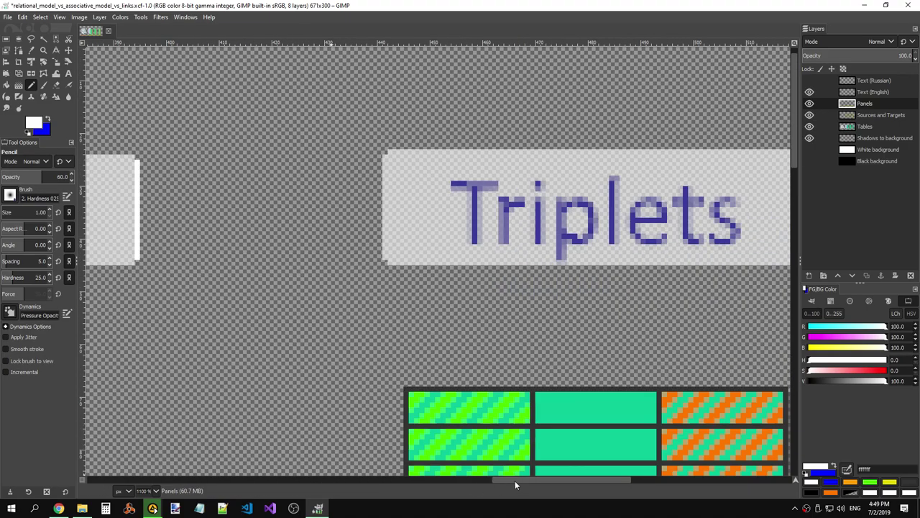
mouse_move(515, 480)
mouse_down()
mouse_move(645, 482)
mouse_move(591, 479)
mouse_up()
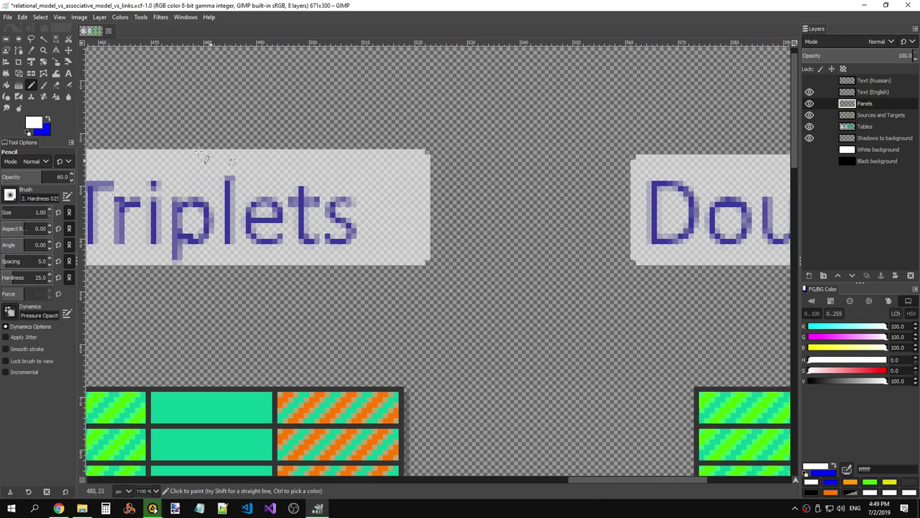
click(7, 39)
mouse_move(388, 118)
mouse_down()
mouse_move(509, 146)
mouse_move(671, 154)
mouse_up()
ctrl+scroll(591, 203, down, 1)
Try several selections of the thin area above the label panels, clearing each one
ctrl+scroll(593, 202, down, 5)
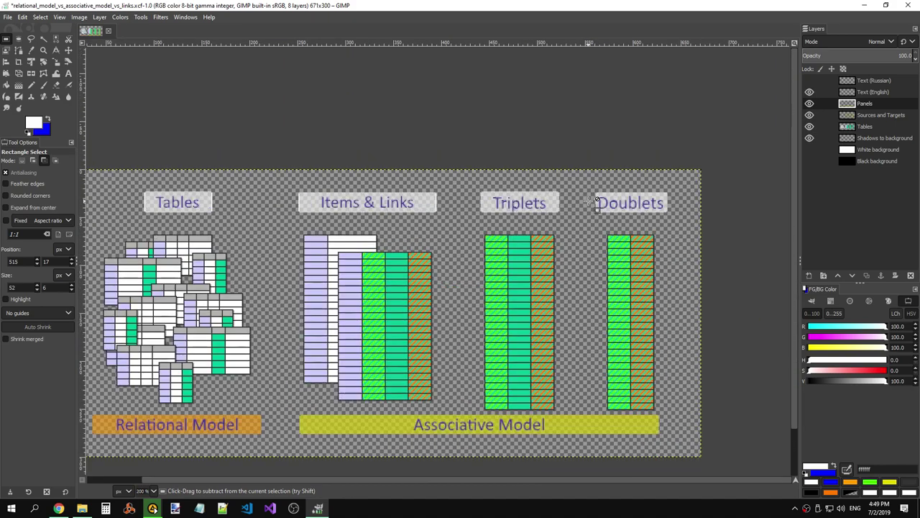
ctrl+scroll(437, 189, up, 4)
mouse_move(433, 170)
mouse_down()
mouse_move(515, 197)
mouse_move(596, 198)
mouse_up()
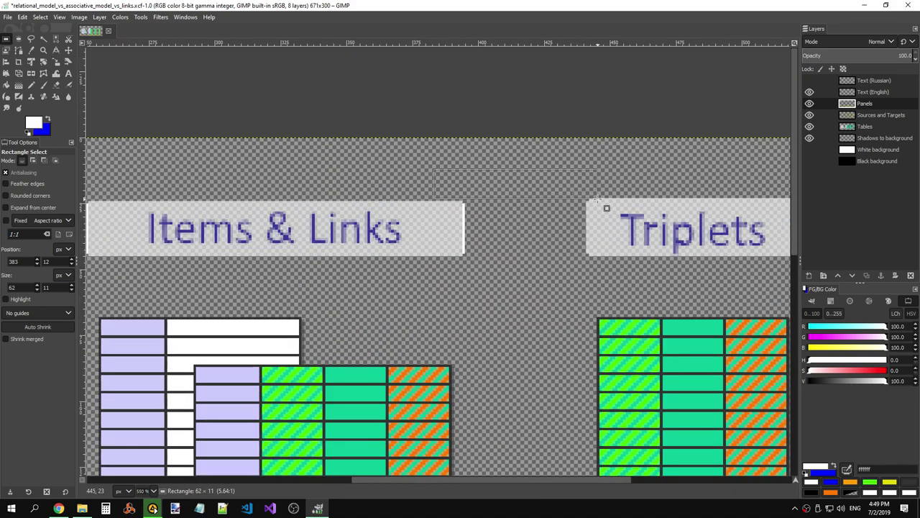
click(607, 208)
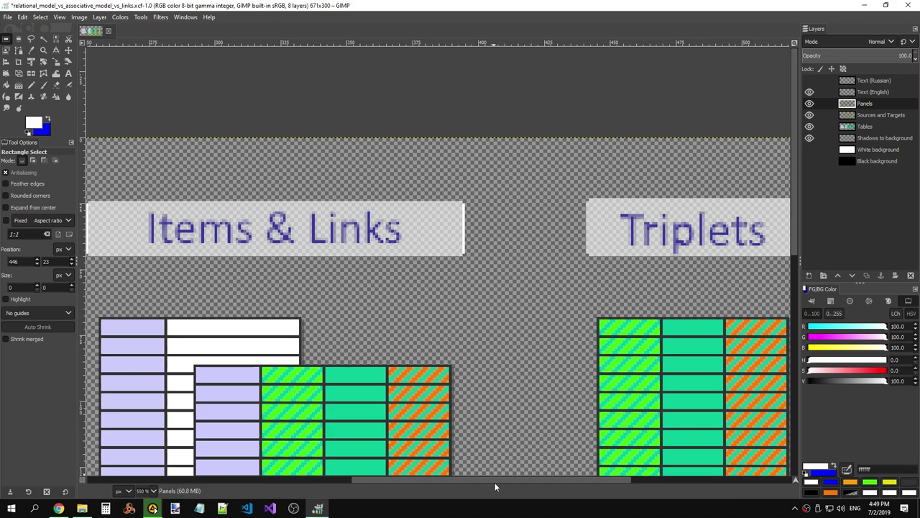
drag(494, 480, 248, 324)
drag(122, 173, 421, 206)
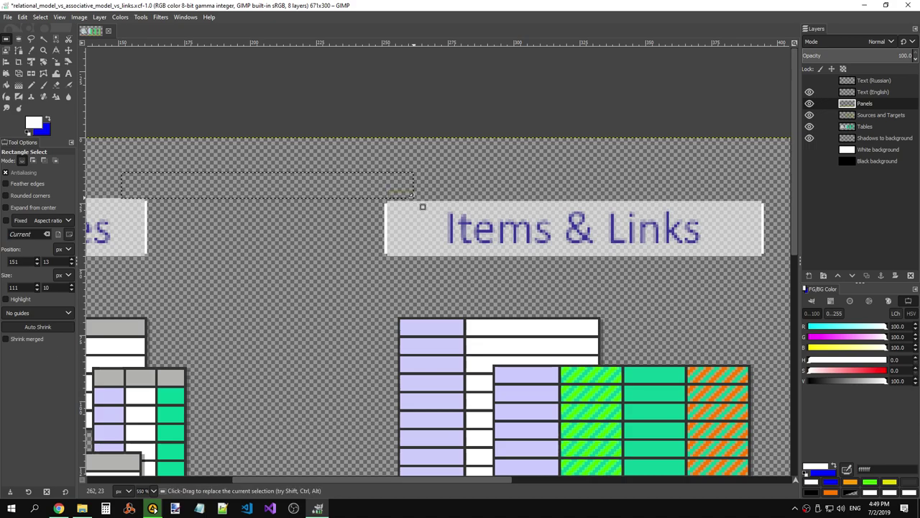
click(439, 207)
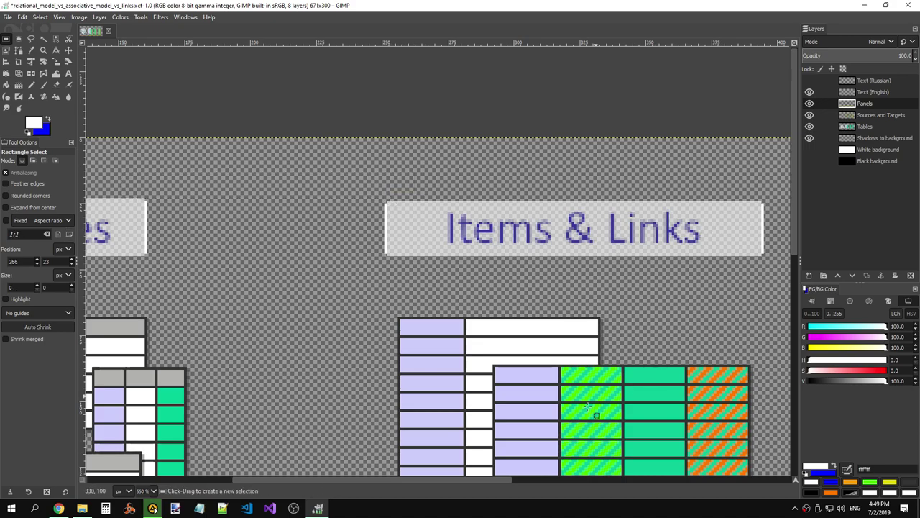
Cut a thin strip atop the Items & Links panel, raise it to the top edge, and anchor it
drag(388, 202, 769, 220)
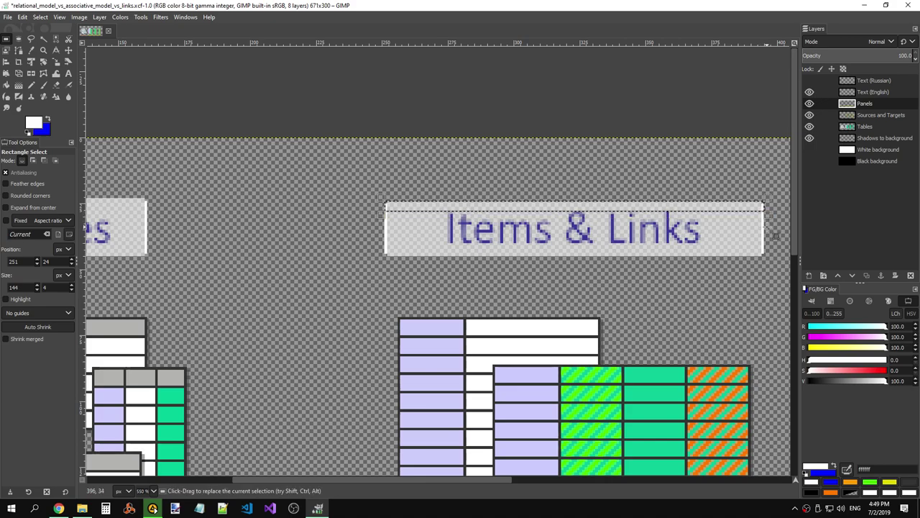
key(ctrl+x)
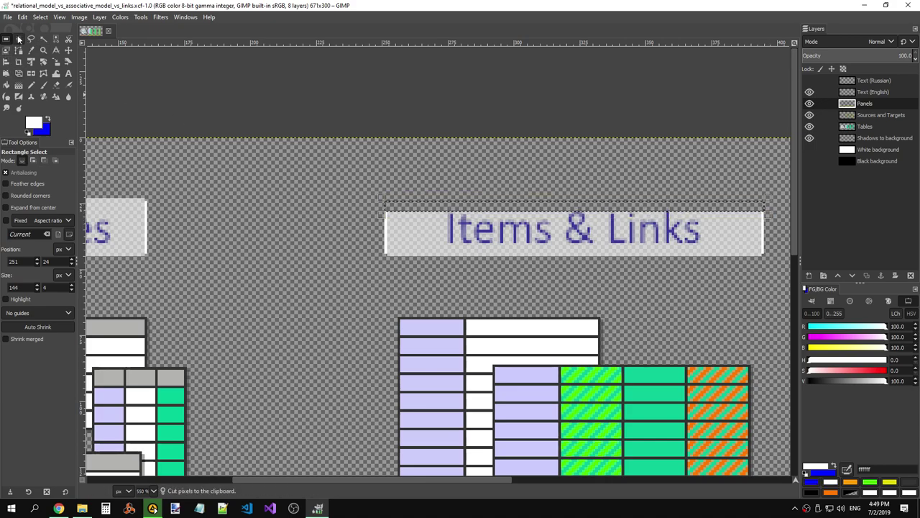
key(ctrl+v)
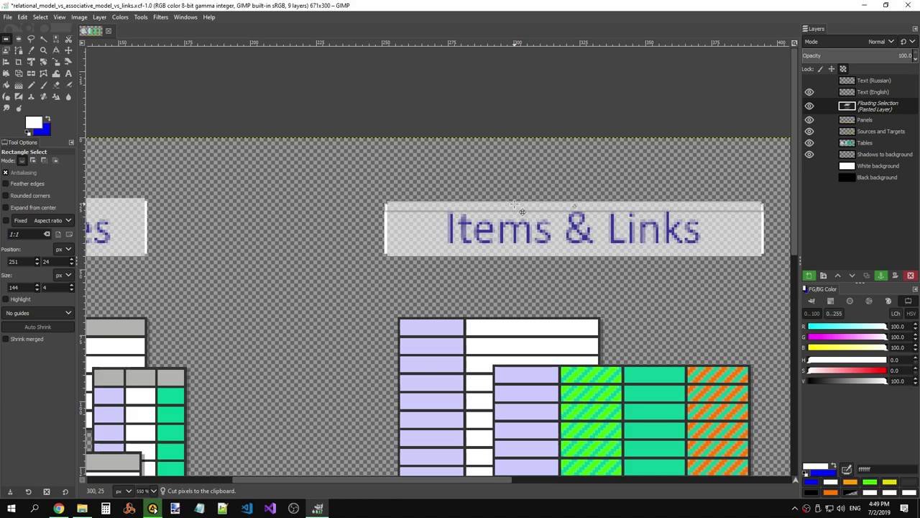
drag(522, 210, 522, 205)
click(496, 195)
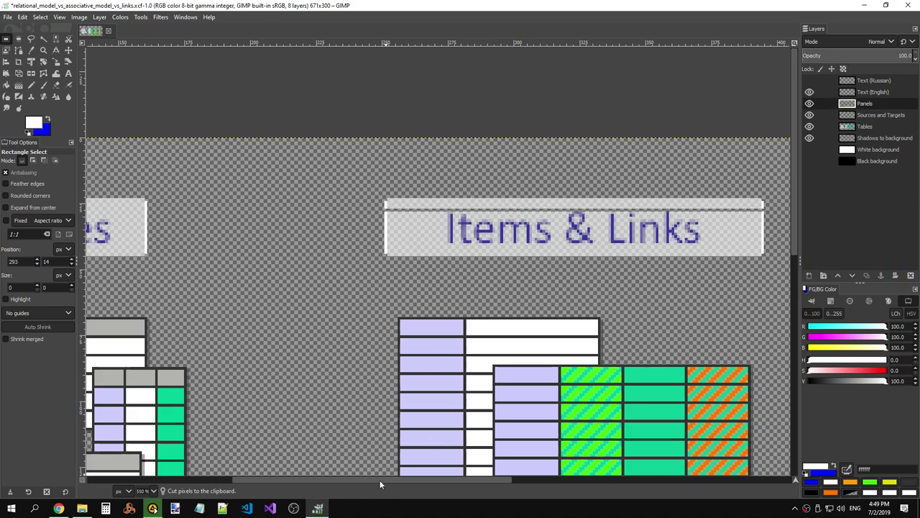
drag(379, 483, 412, 481)
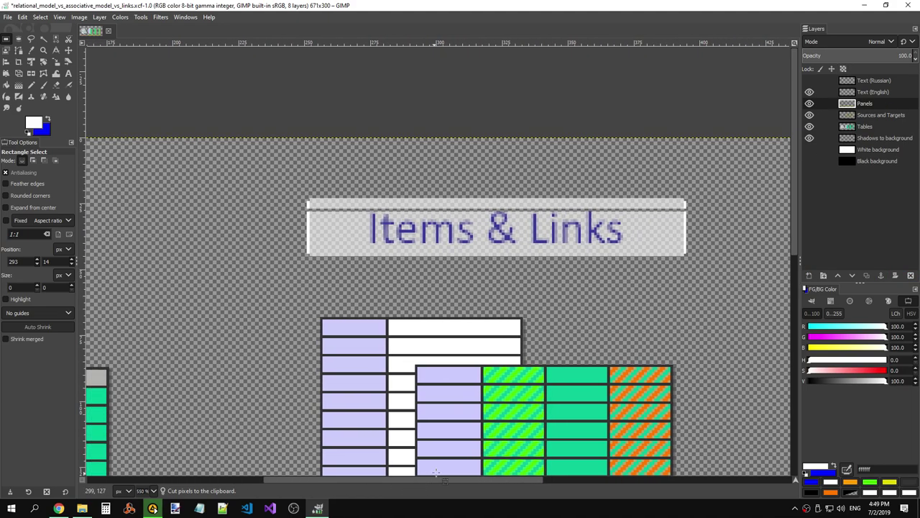
key(ctrl+v)
click(544, 174)
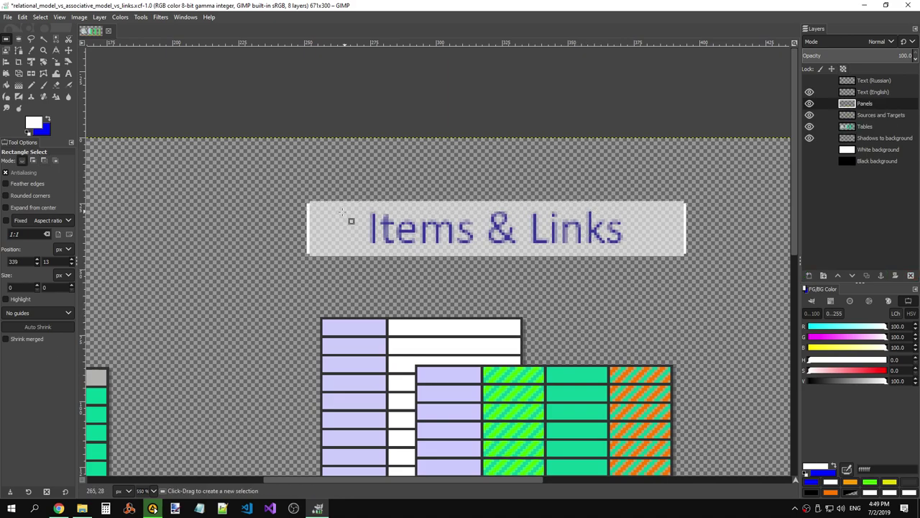
Cut, paste and anchor another thin strip above the Items & Links title panel
drag(295, 197, 717, 210)
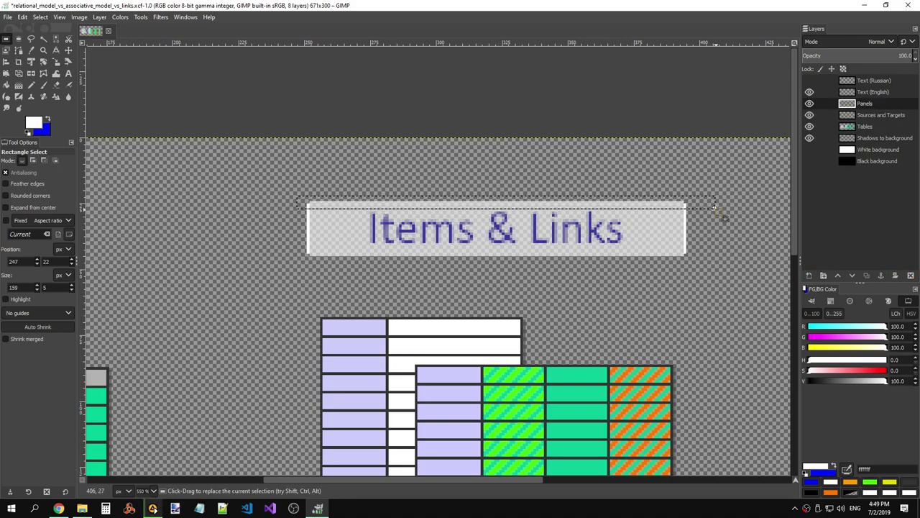
key(ctrl+x)
key(ctrl+v)
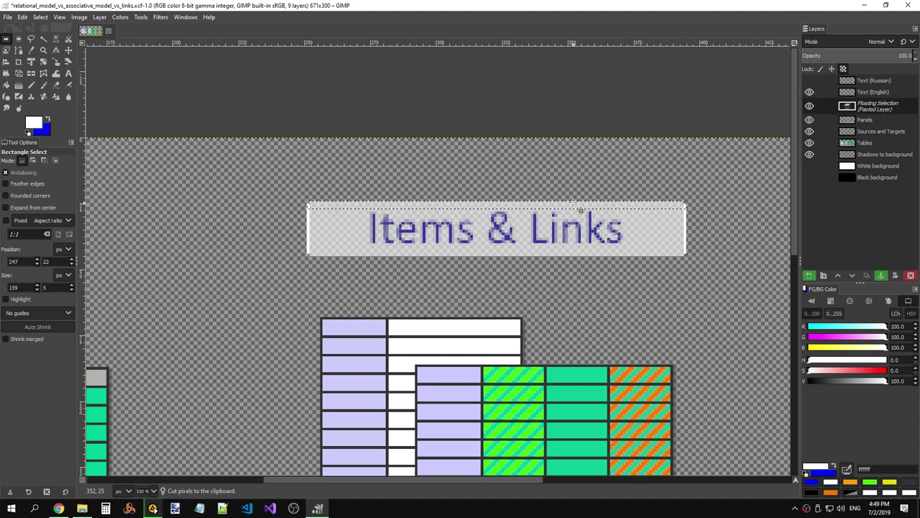
click(714, 256)
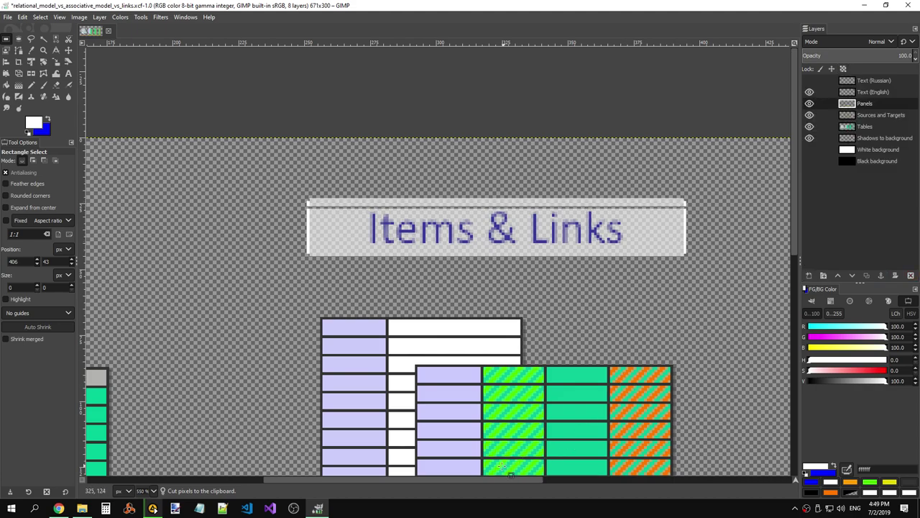
drag(466, 480, 591, 482)
mouse_move(343, 173)
mouse_down()
mouse_move(427, 194)
mouse_move(515, 199)
mouse_up()
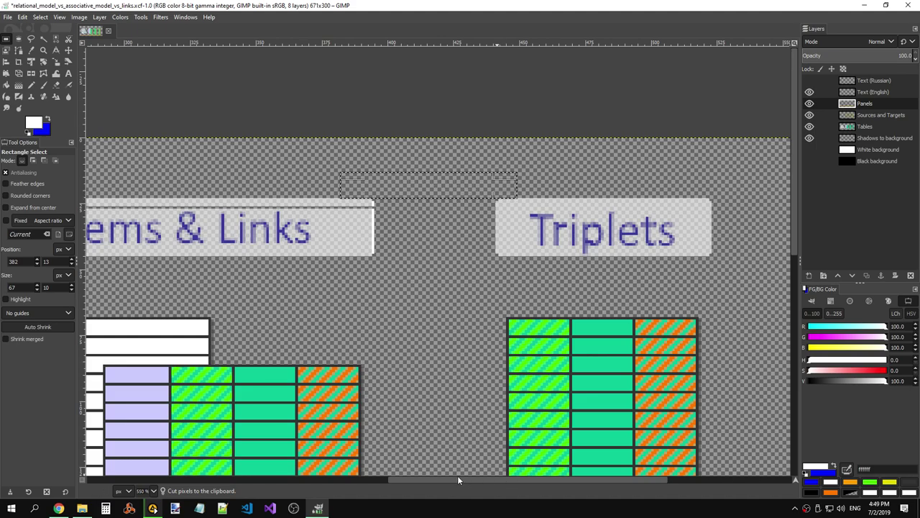
Cut the top band of the Doublets panel, paste it back raised, and anchor it onto the Panels layer
drag(458, 480, 551, 480)
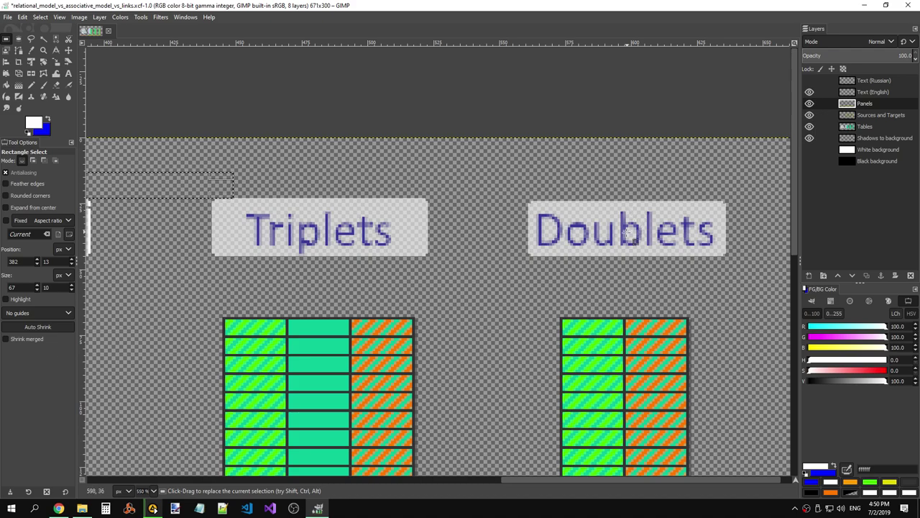
click(583, 175)
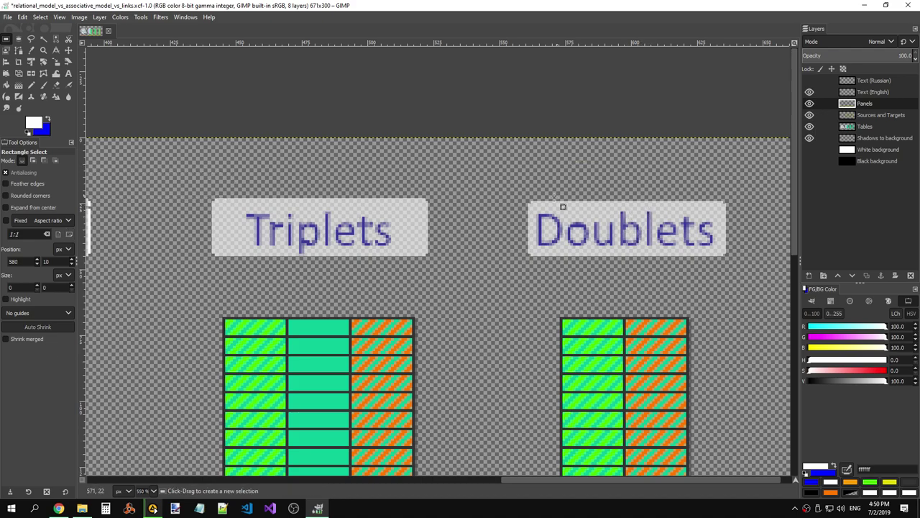
drag(526, 201, 737, 209)
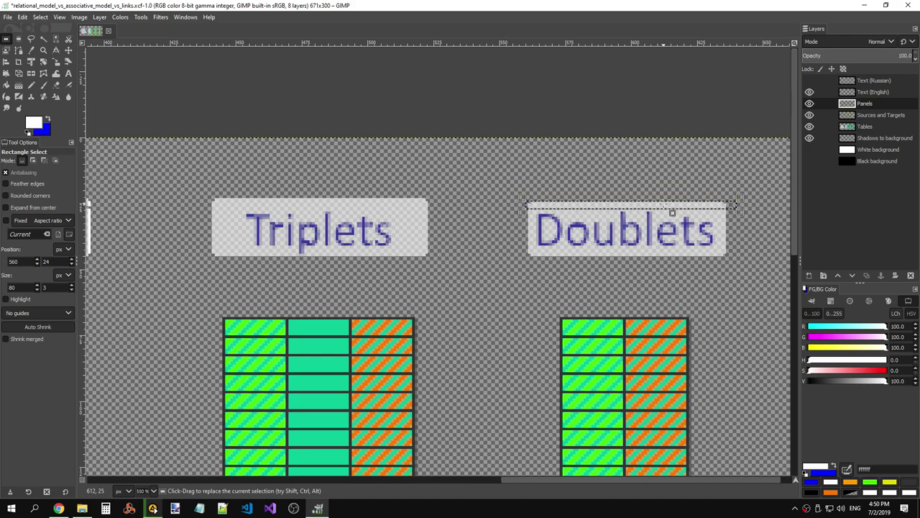
drag(672, 212, 673, 214)
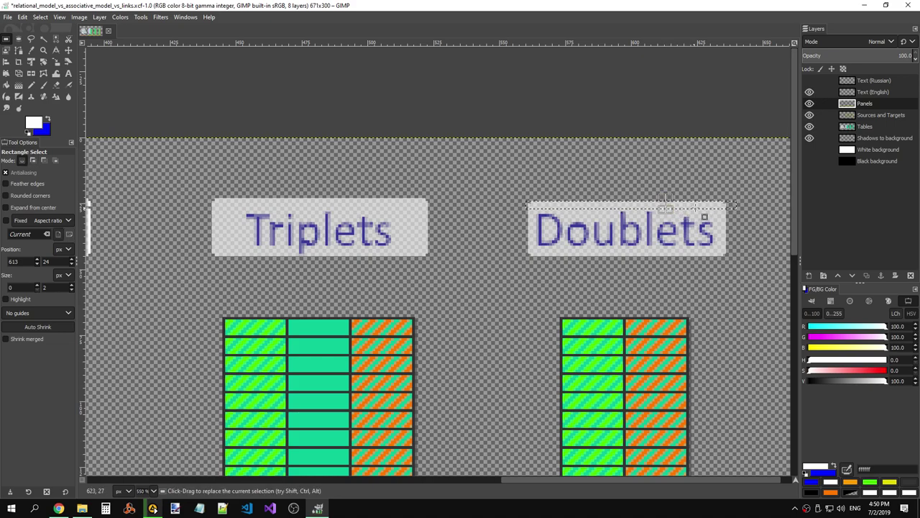
drag(673, 209, 672, 208)
drag(521, 183, 733, 208)
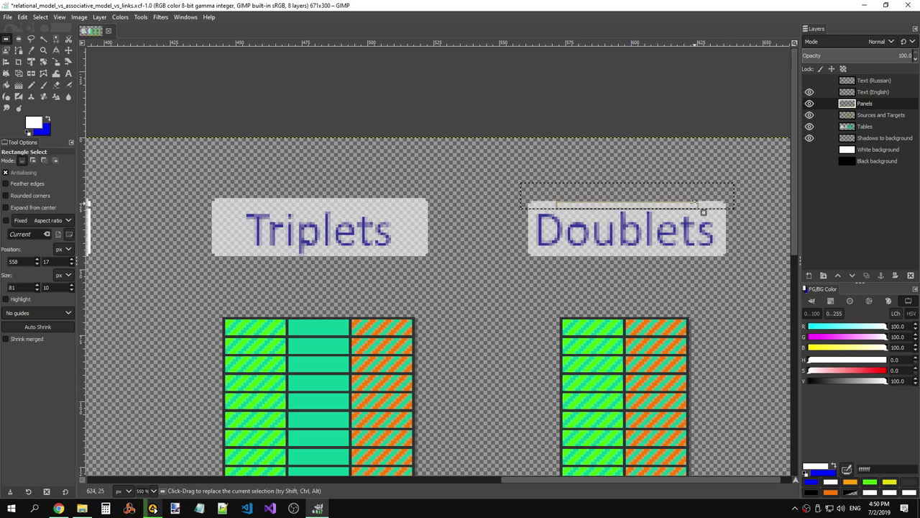
key(ctrl+x)
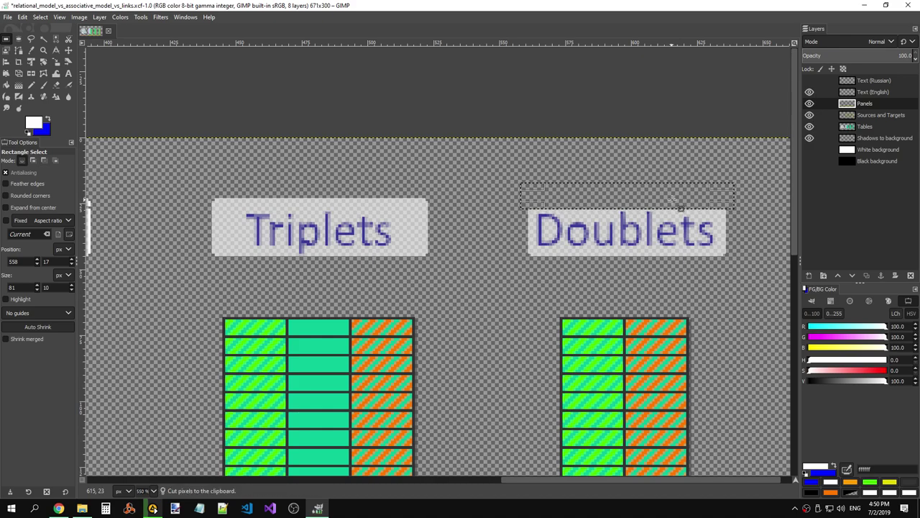
key(ctrl+v)
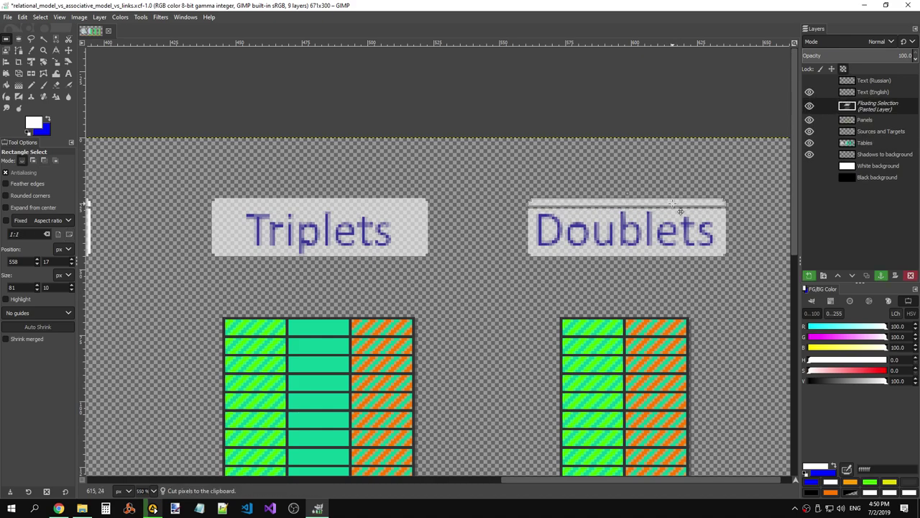
click(703, 194)
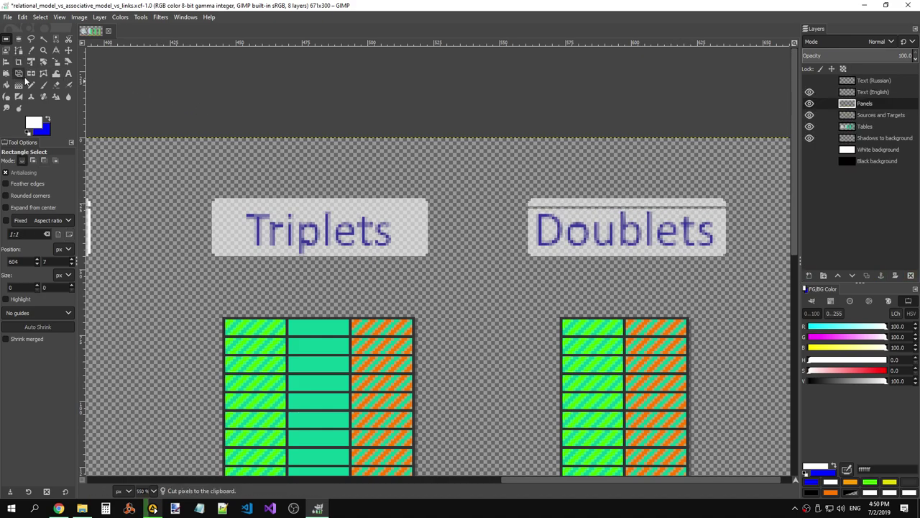
Fill a one-pixel line along the top of the Doublets panel
click(31, 85)
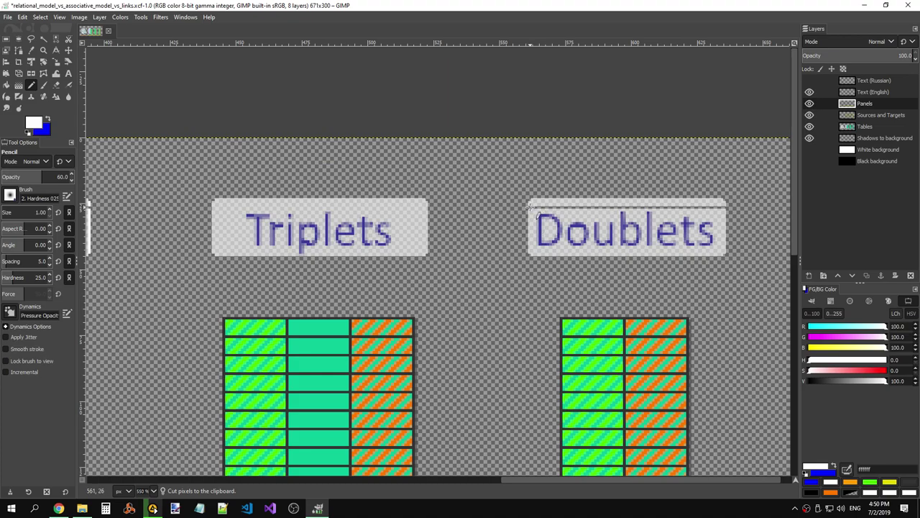
scroll(531, 207, up, 4)
scroll(660, 488, down, 1)
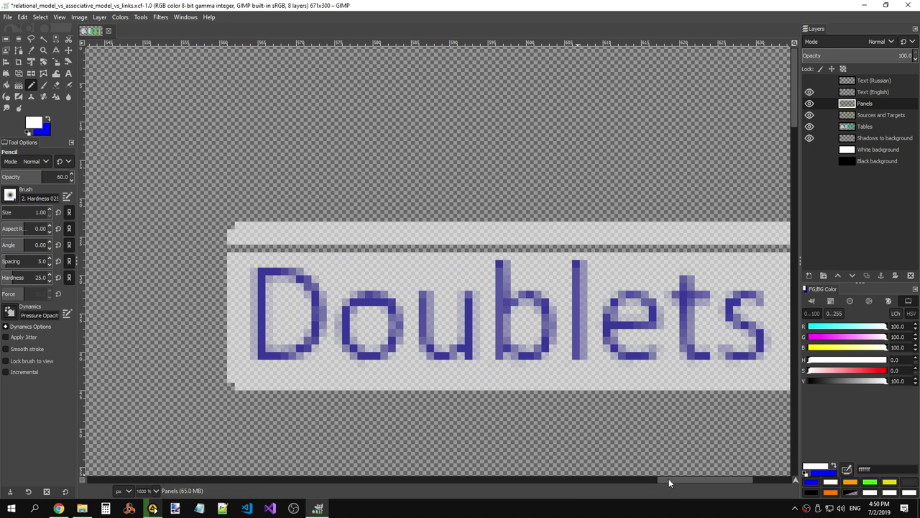
scroll(668, 478, right, 1)
key(r)
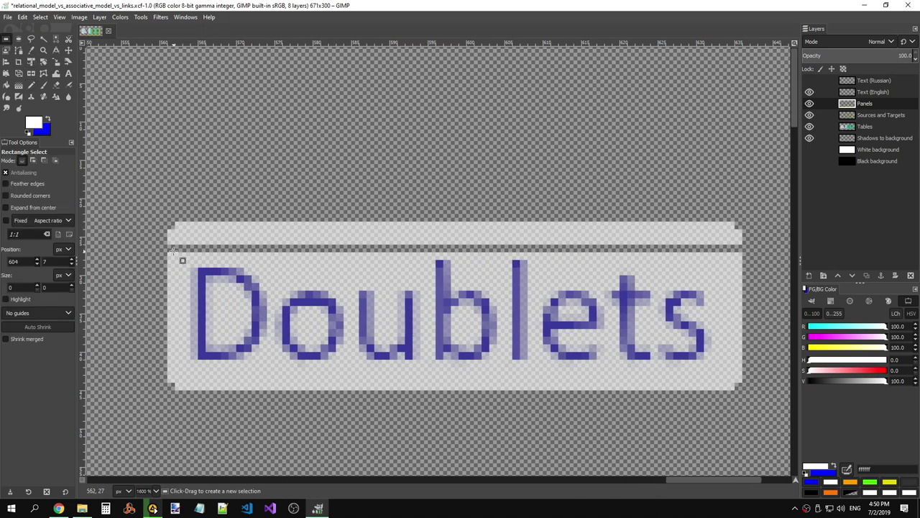
drag(169, 247, 737, 244)
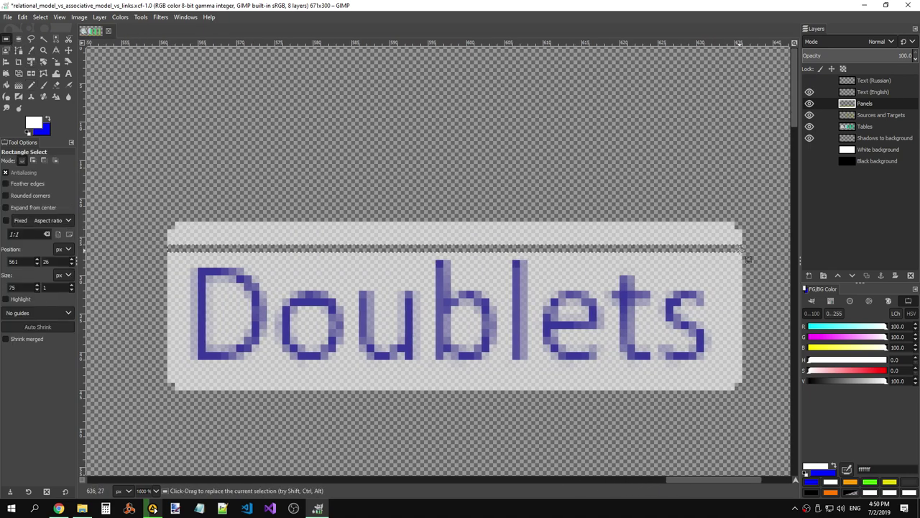
click(6, 85)
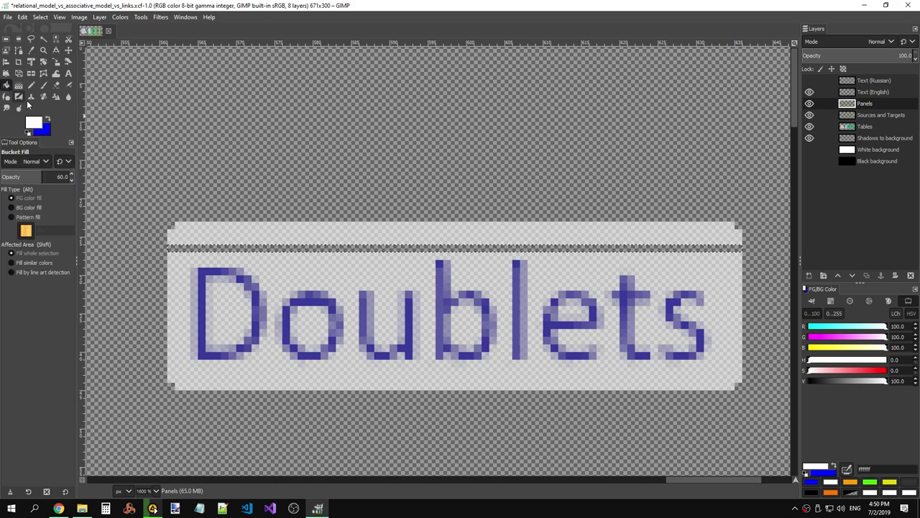
click(334, 246)
Select a one-pixel line along the top of the Items & Links panel
drag(706, 478, 424, 470)
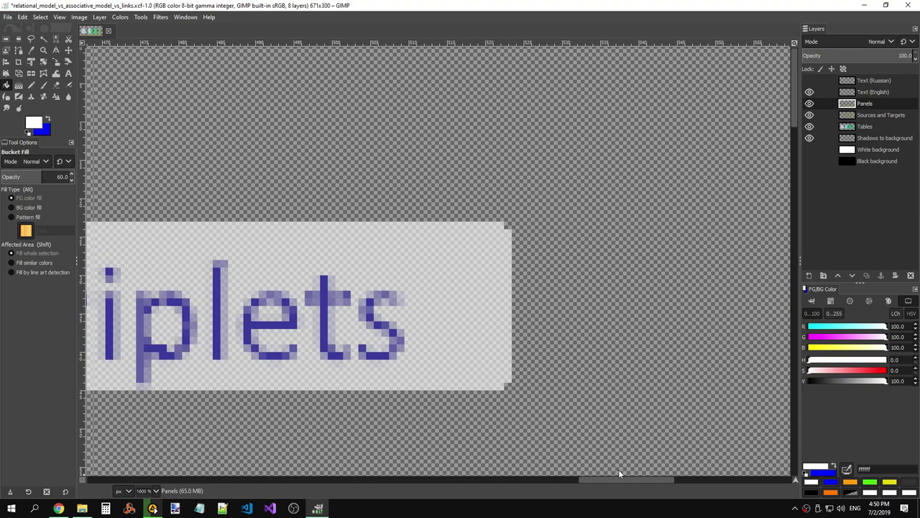
scroll(456, 365, down, 1)
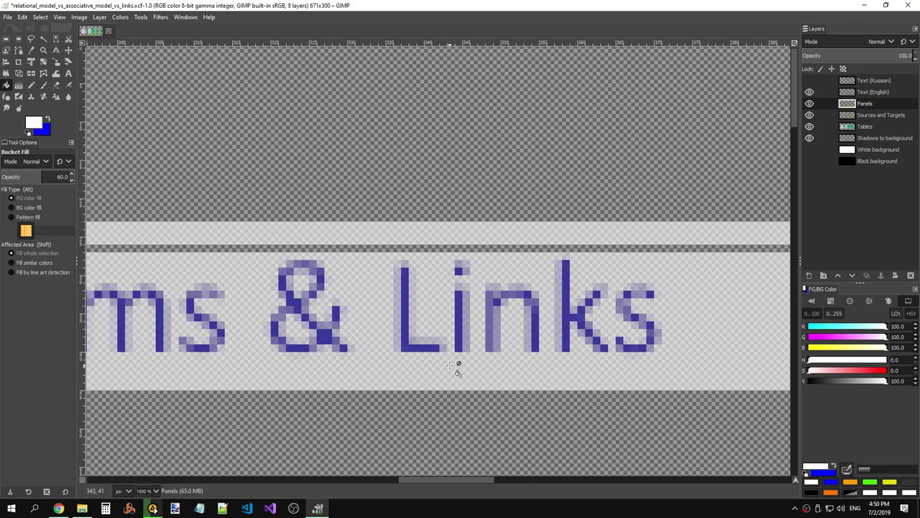
scroll(456, 365, down, 1)
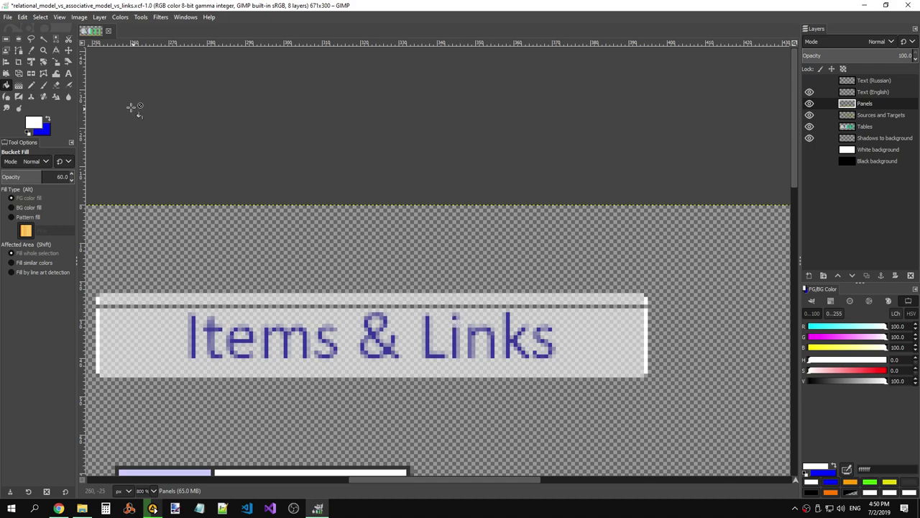
click(7, 40)
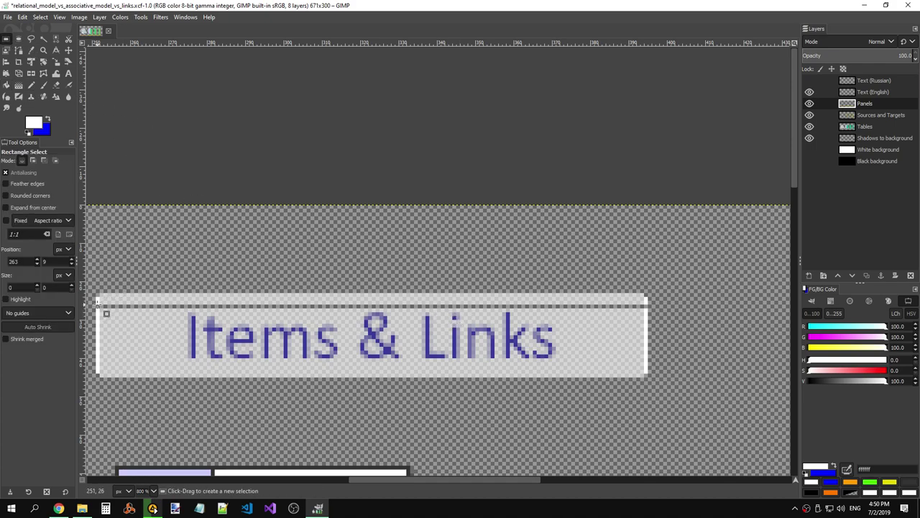
drag(97, 305, 647, 306)
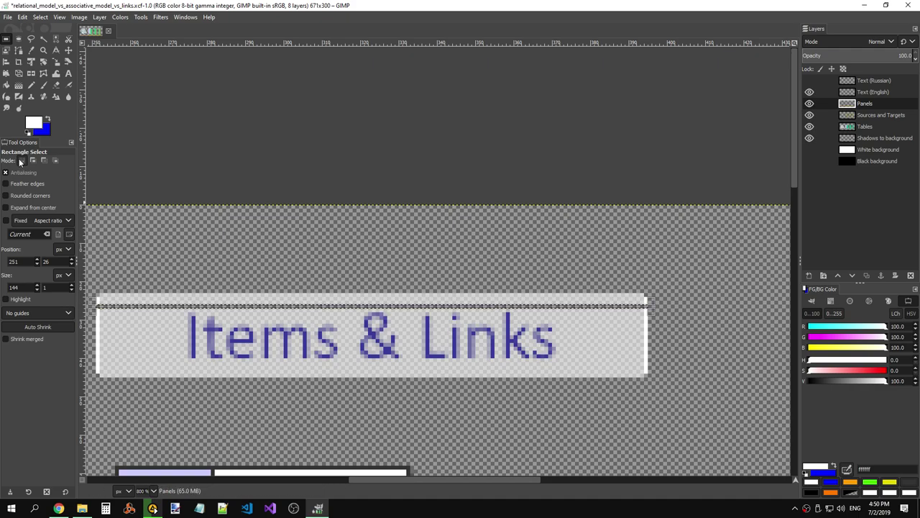
click(6, 84)
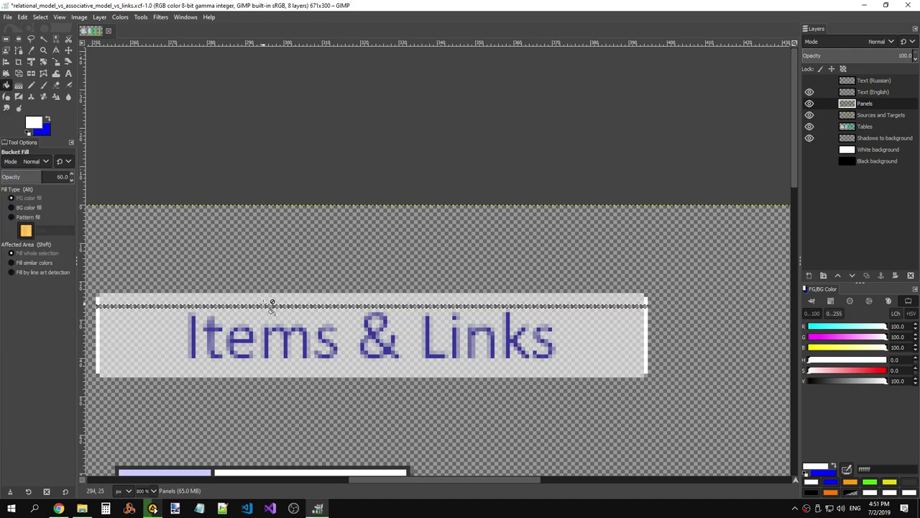
scroll(267, 302, left, 5)
scroll(471, 306, right, 7)
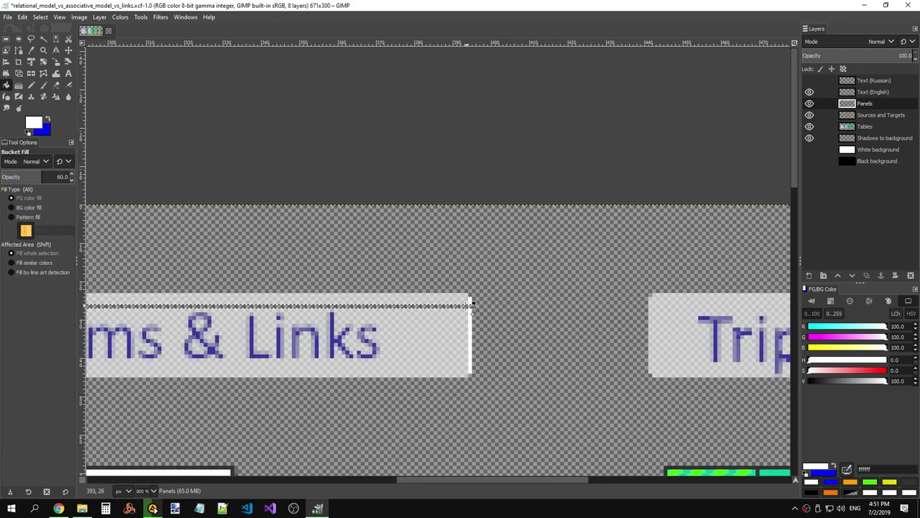
scroll(440, 306, up, 2)
scroll(439, 305, up, 3)
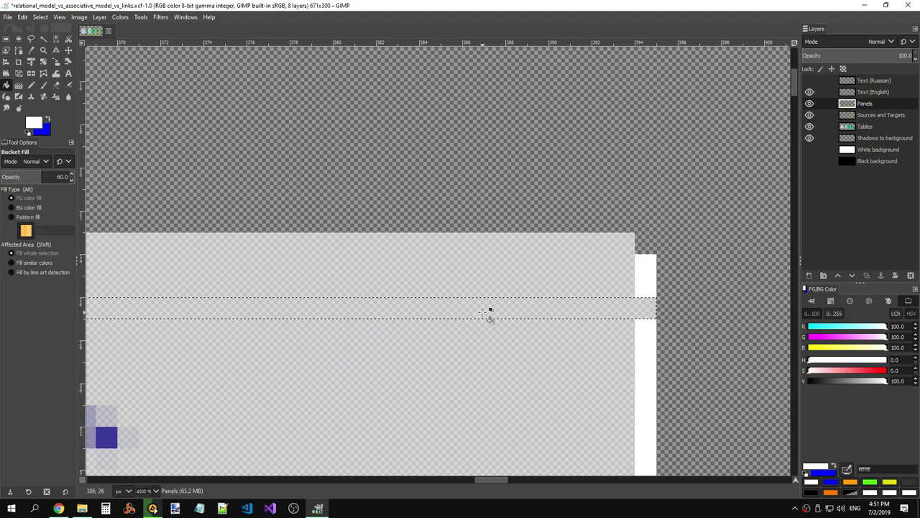
Clear the white bar at the Items & Links panel's right edge and refill it with semi-transparent white
click(4, 38)
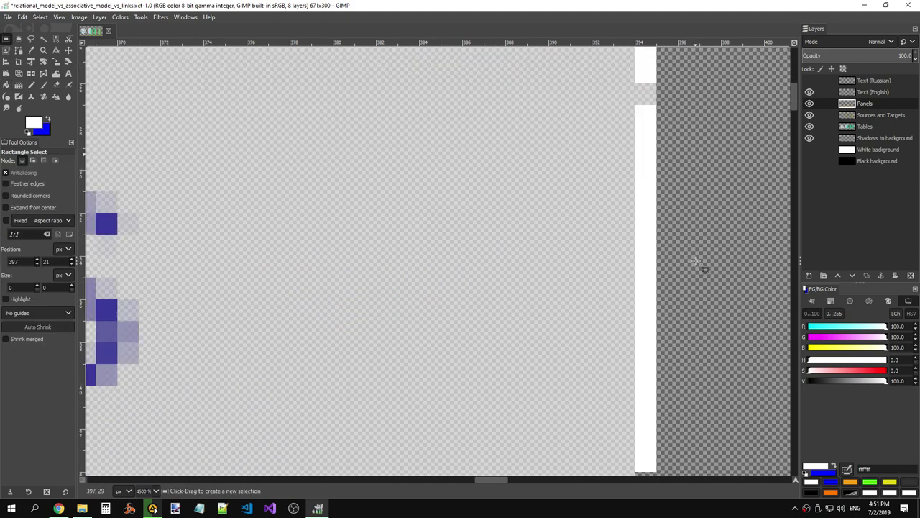
scroll(701, 266, down, 5)
scroll(417, 194, right, 3)
scroll(419, 196, right, 6)
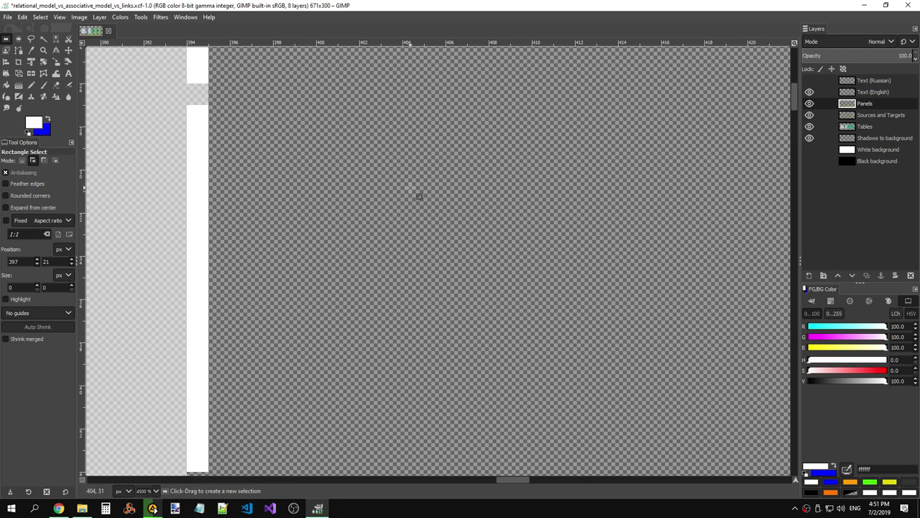
scroll(408, 184, right, 3)
scroll(392, 184, right, 2)
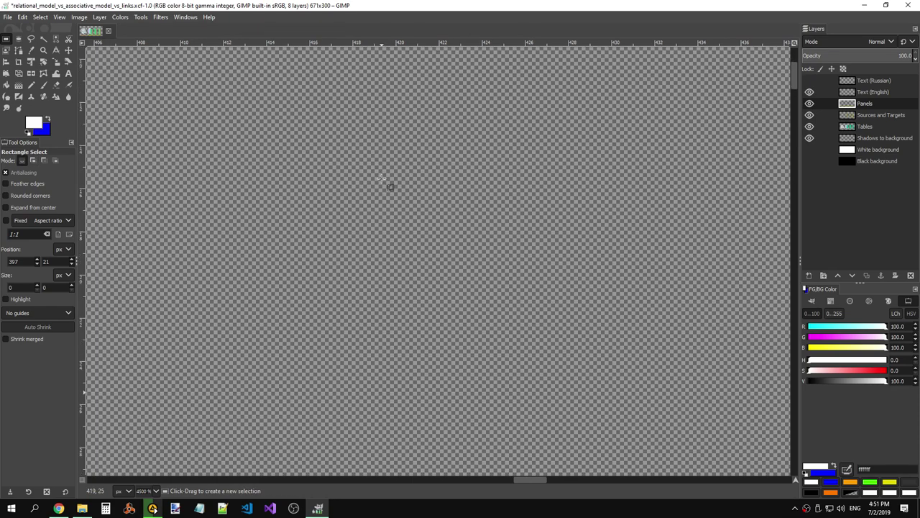
scroll(385, 179, right, 2)
scroll(391, 186, left, 3)
scroll(432, 183, down, 2)
scroll(500, 181, left, 2)
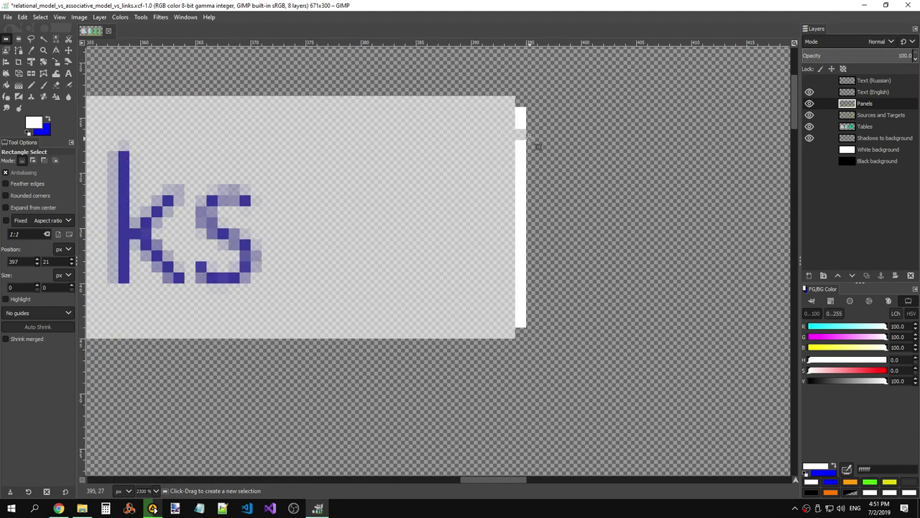
drag(519, 108, 521, 321)
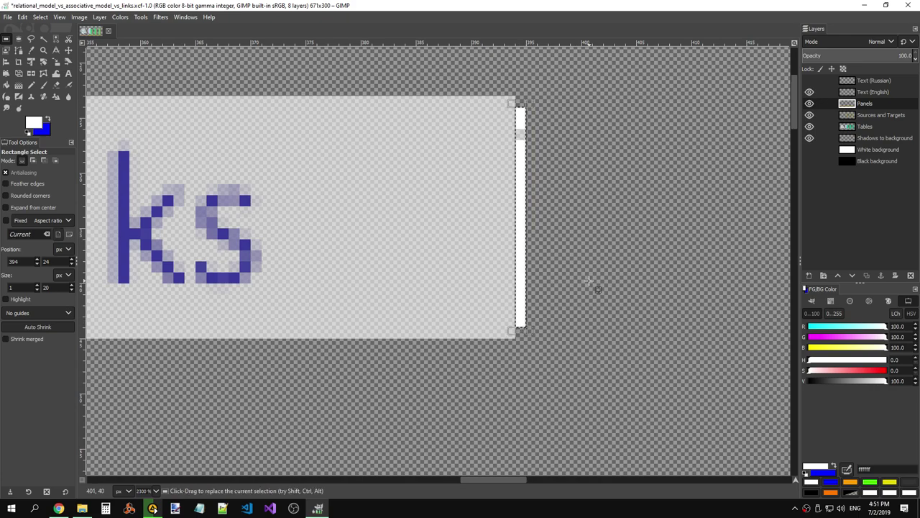
key(Delete)
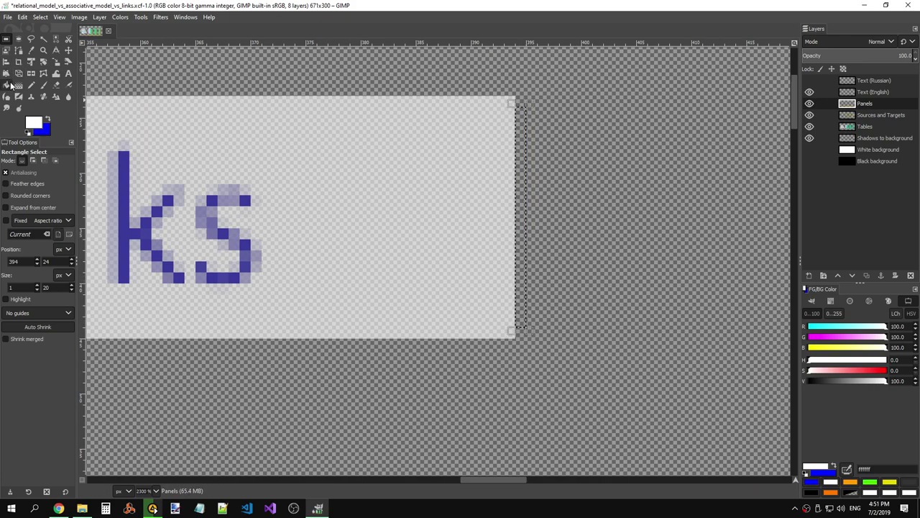
click(9, 84)
click(524, 184)
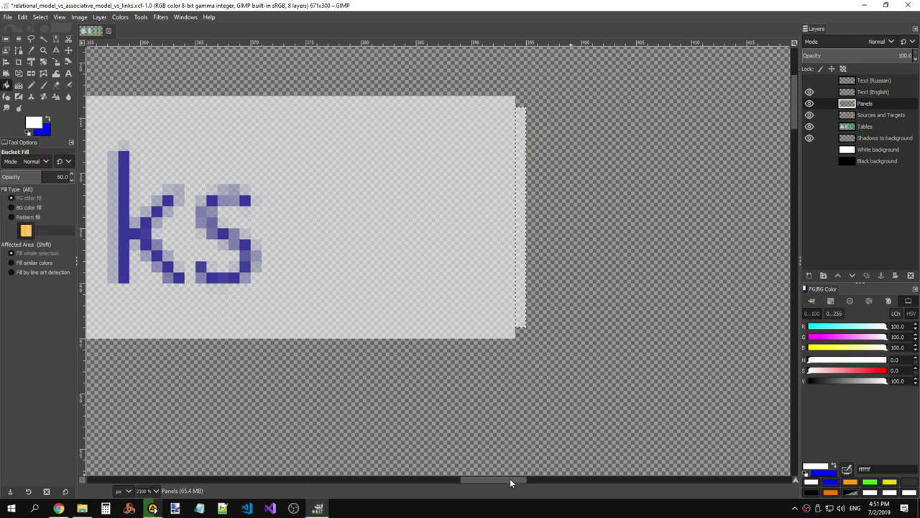
Clear the white bar along the panel's left edge and refill it with the light panel colour
drag(509, 481, 380, 480)
click(6, 38)
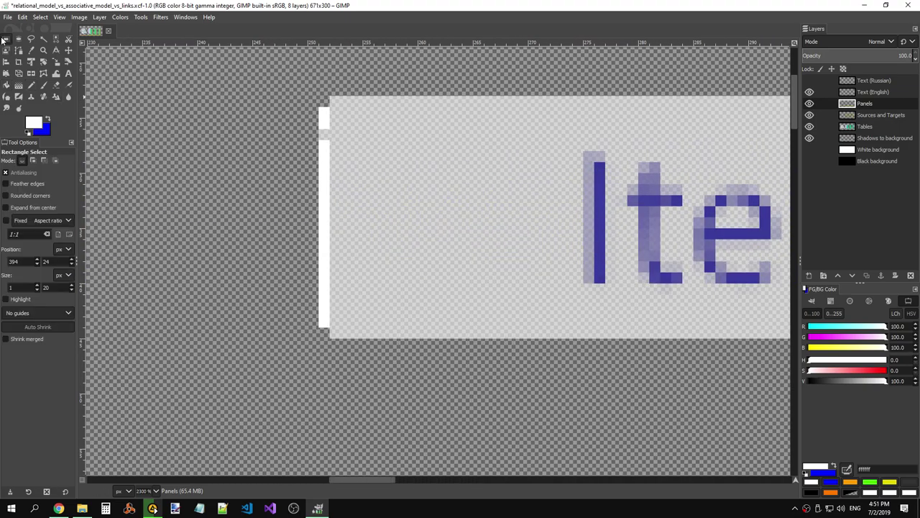
drag(321, 108, 329, 133)
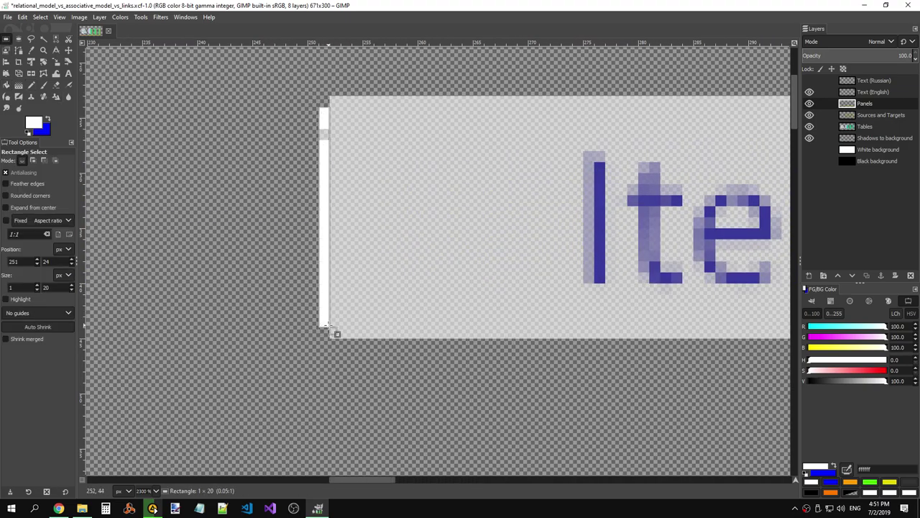
drag(330, 329, 331, 329)
key(Delete)
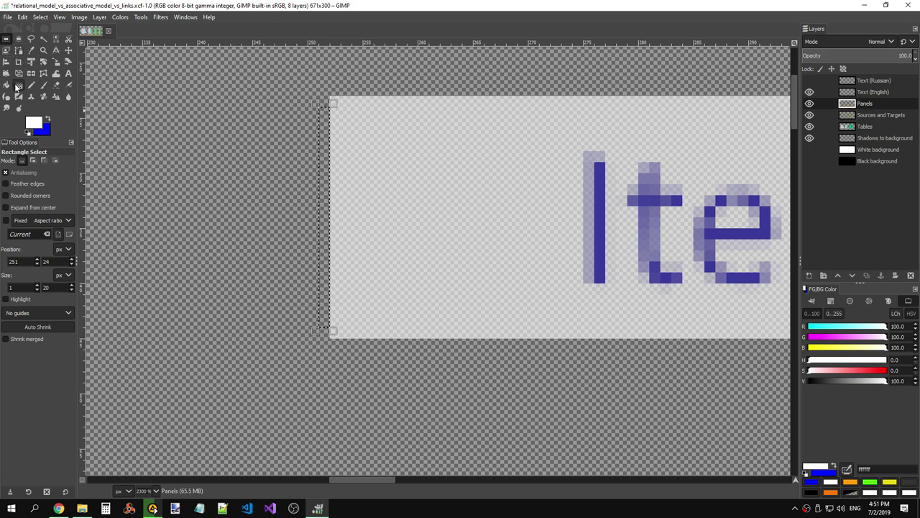
click(13, 85)
click(333, 154)
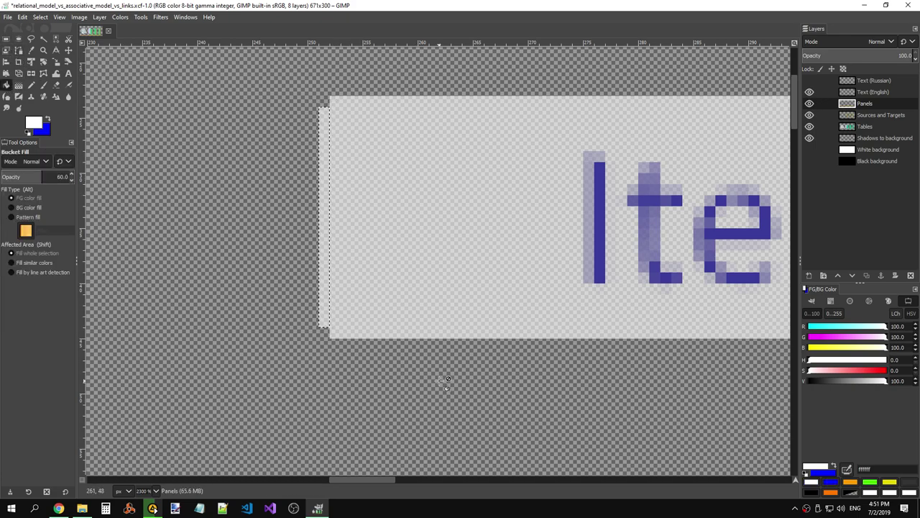
key(r)
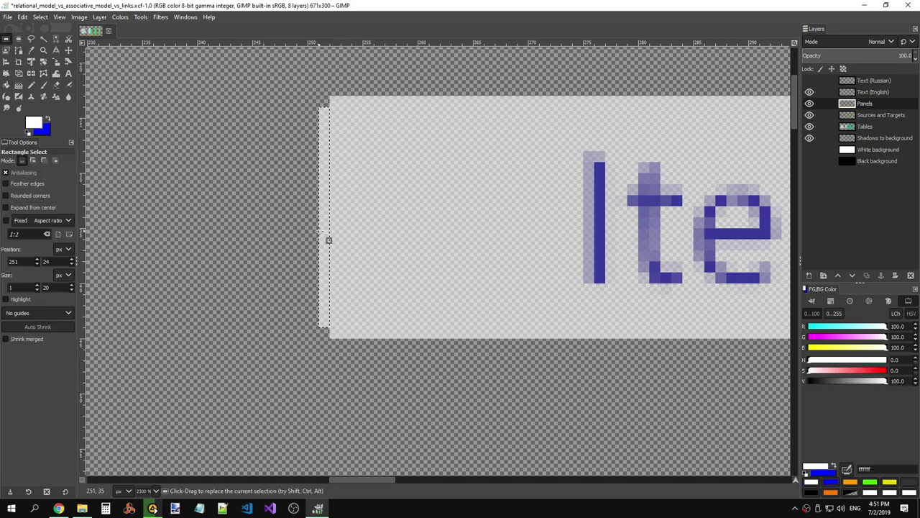
ctrl+scroll(328, 231, down, 1)
ctrl+scroll(328, 231, down, 3)
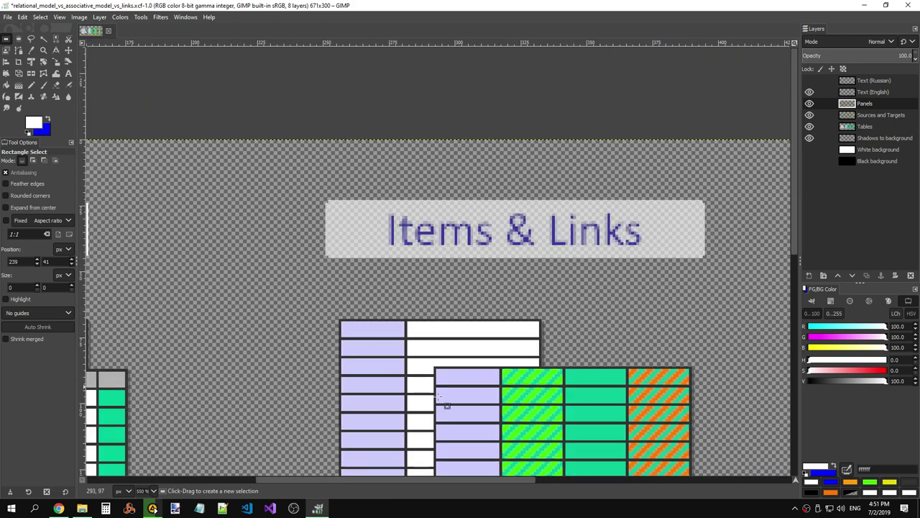
Fill the thin strip at the Tables panel's right edge with 60% white
mouse_move(446, 486)
mouse_down()
mouse_move(730, 487)
mouse_move(461, 469)
mouse_move(687, 475)
mouse_move(285, 476)
mouse_up()
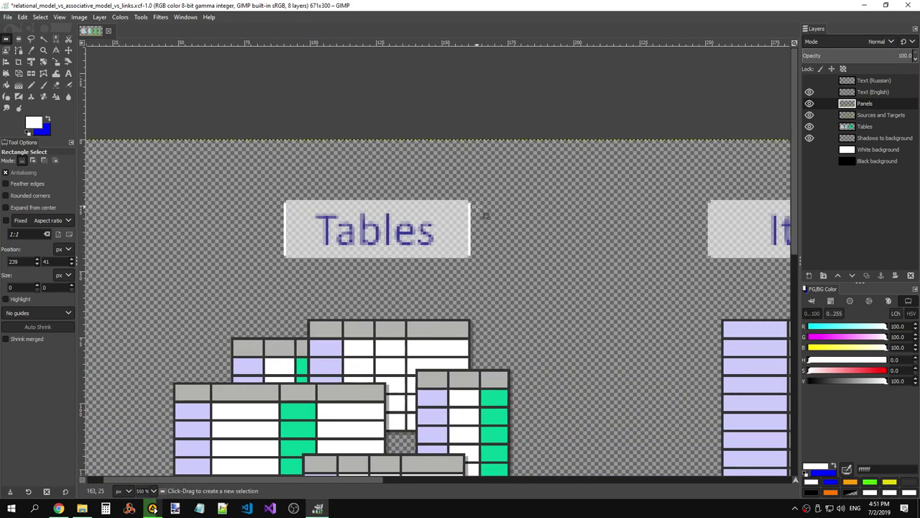
drag(472, 204, 471, 258)
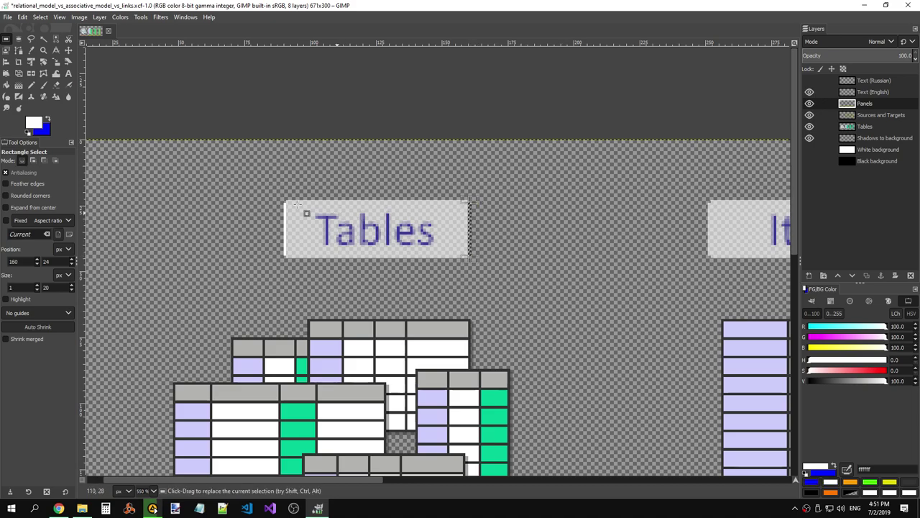
click(6, 84)
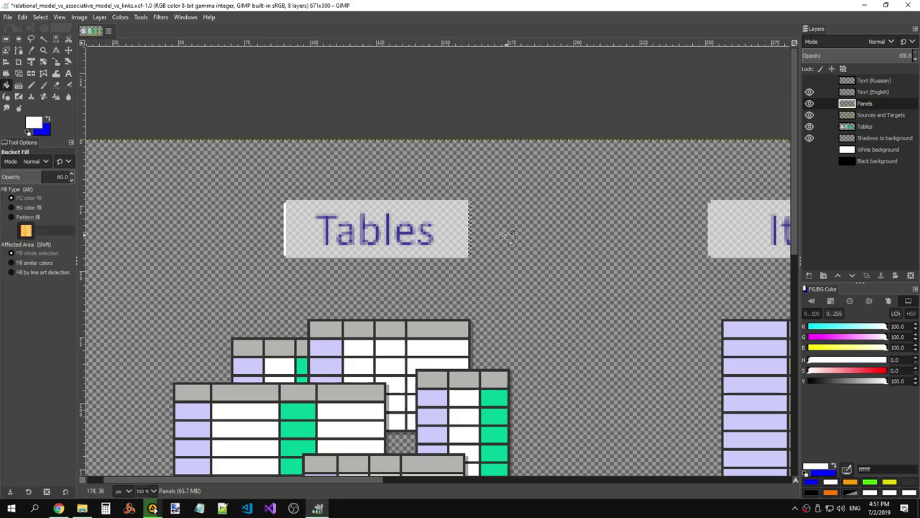
scroll(510, 231, left, 1)
scroll(545, 235, up, 3)
scroll(544, 235, up, 3)
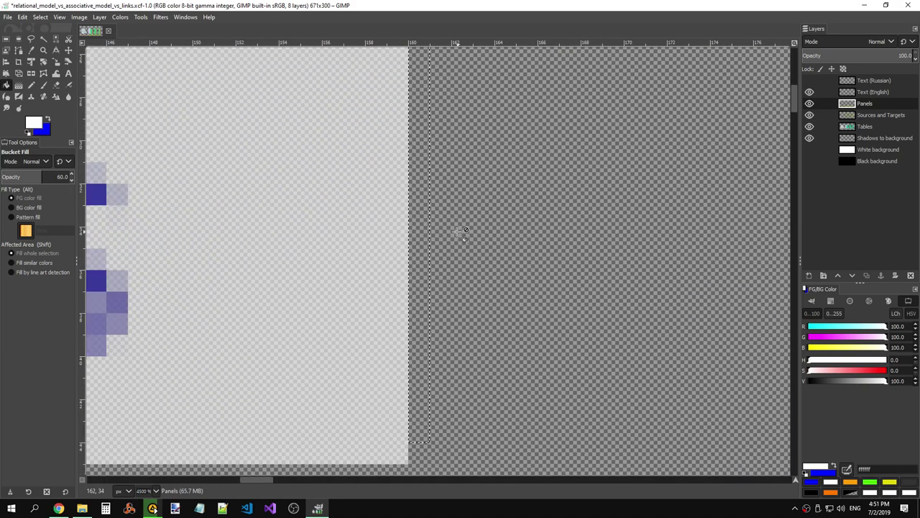
click(424, 237)
scroll(484, 237, down, 4)
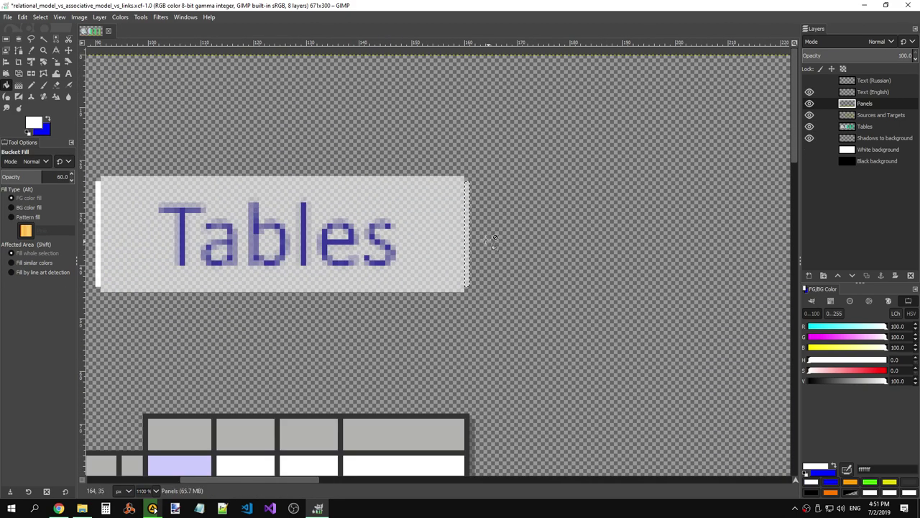
Fill the white strip along the Tables panel's left edge with 60% white as well
click(6, 40)
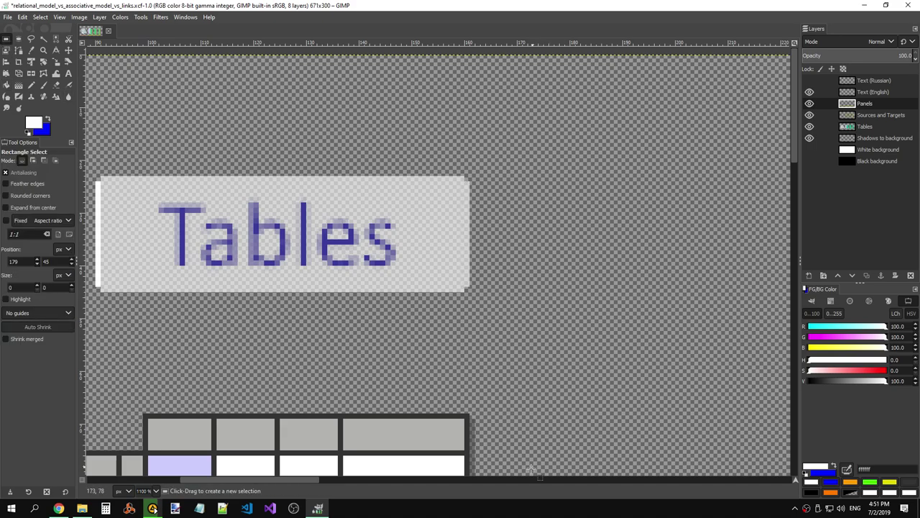
scroll(300, 479, left, 1)
scroll(300, 479, left, 3)
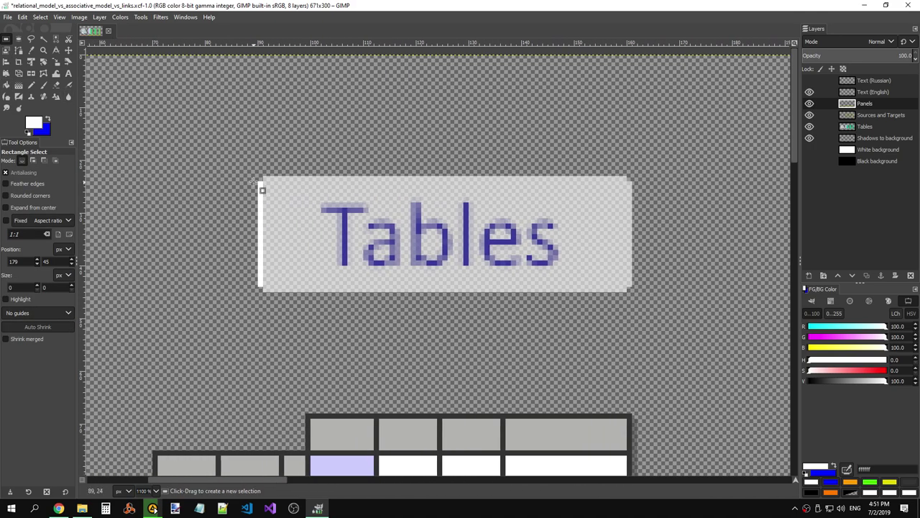
drag(260, 179, 266, 291)
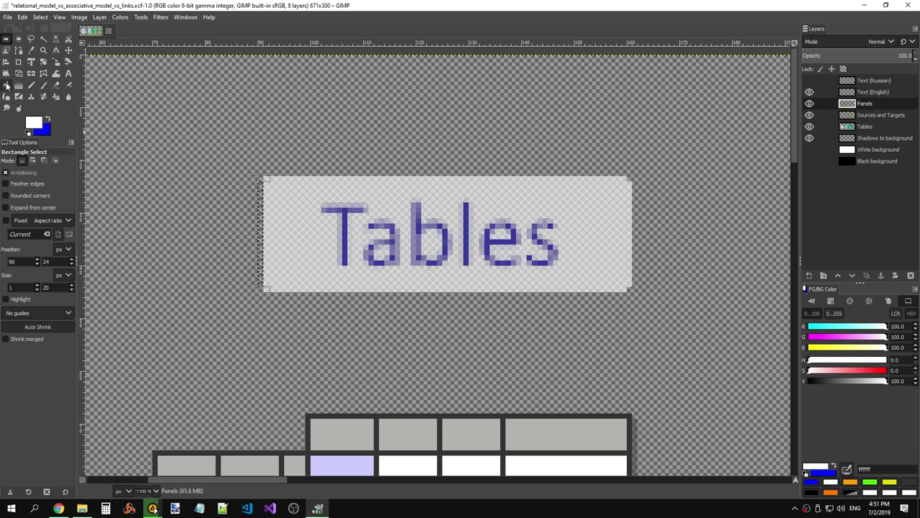
click(6, 85)
click(269, 214)
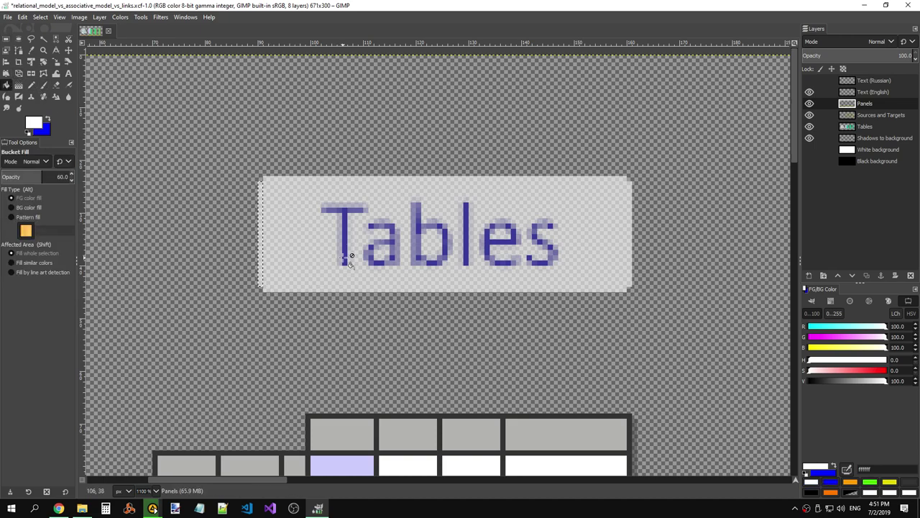
click(6, 38)
View the diagram at 100% zoom and clear the selection to inspect the corrected label panels
scroll(685, 264, down, 10)
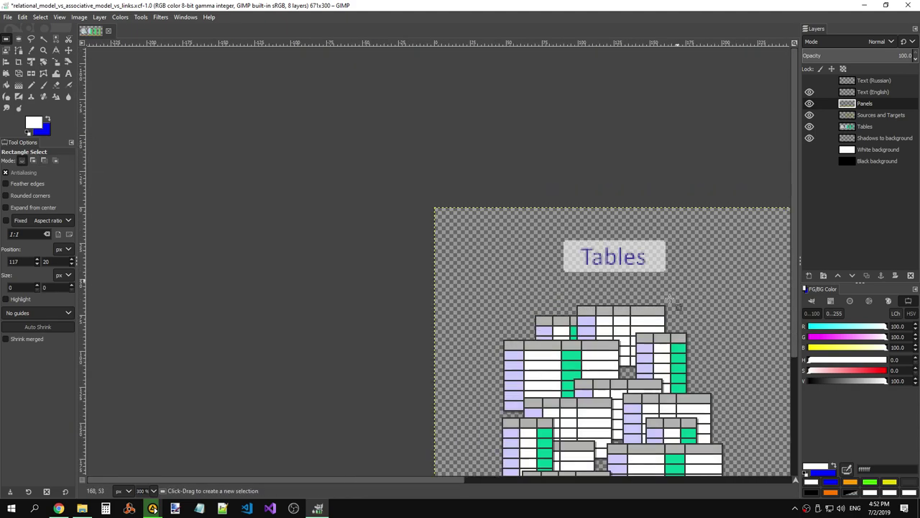
scroll(480, 480, up, 5)
scroll(480, 480, right, 3)
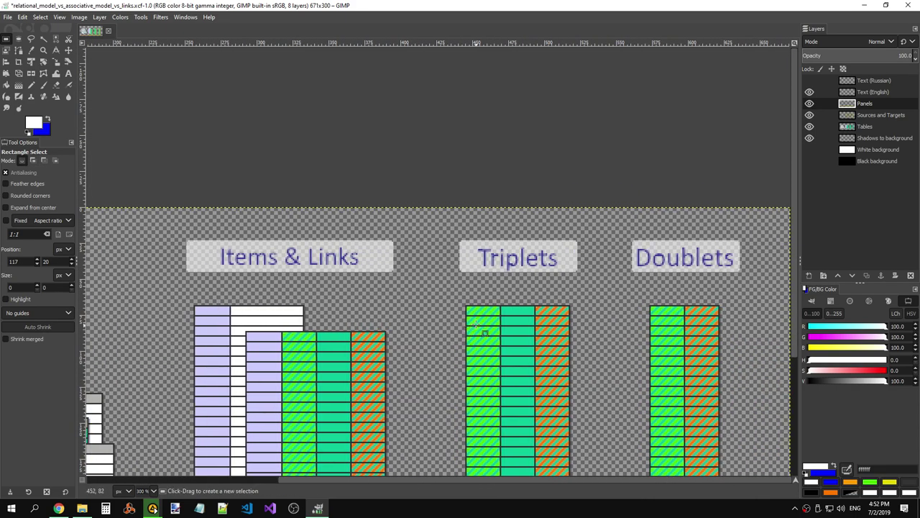
ctrl+scroll(493, 367, down, 4)
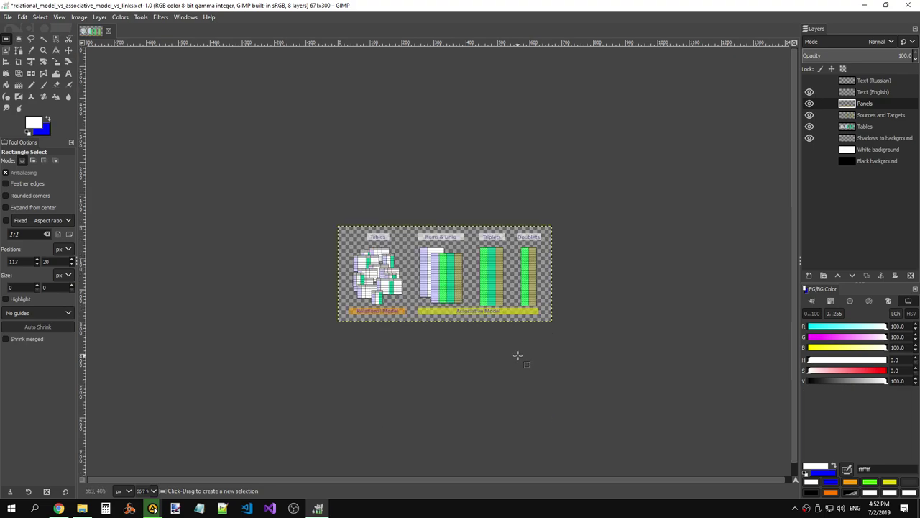
click(153, 490)
click(148, 432)
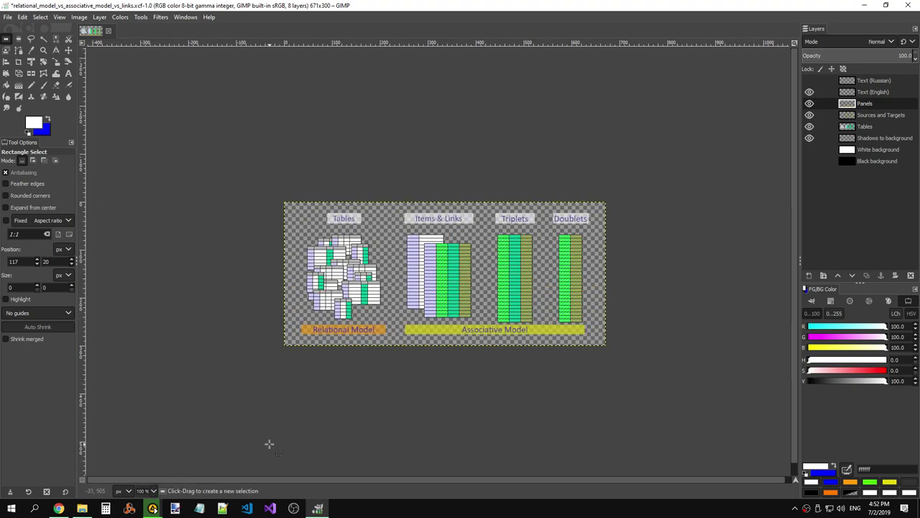
click(377, 221)
key(shift)
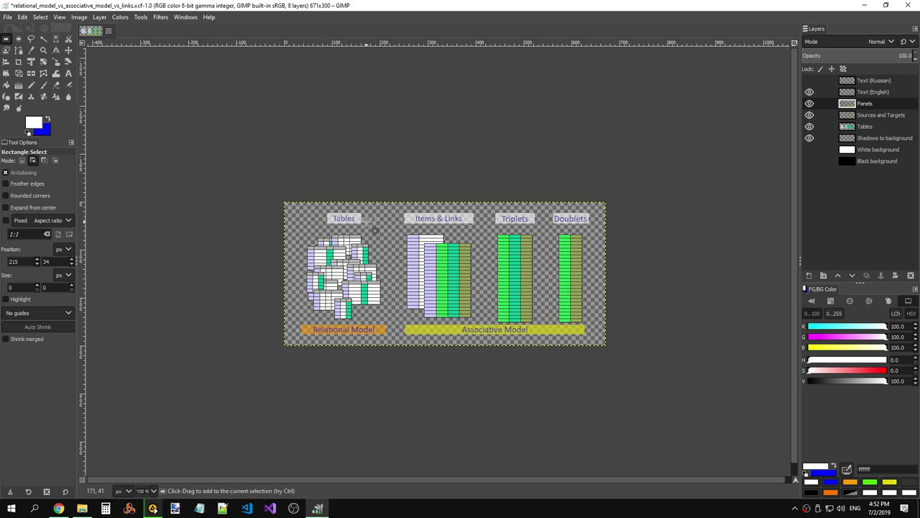
scroll(373, 217, up, 3)
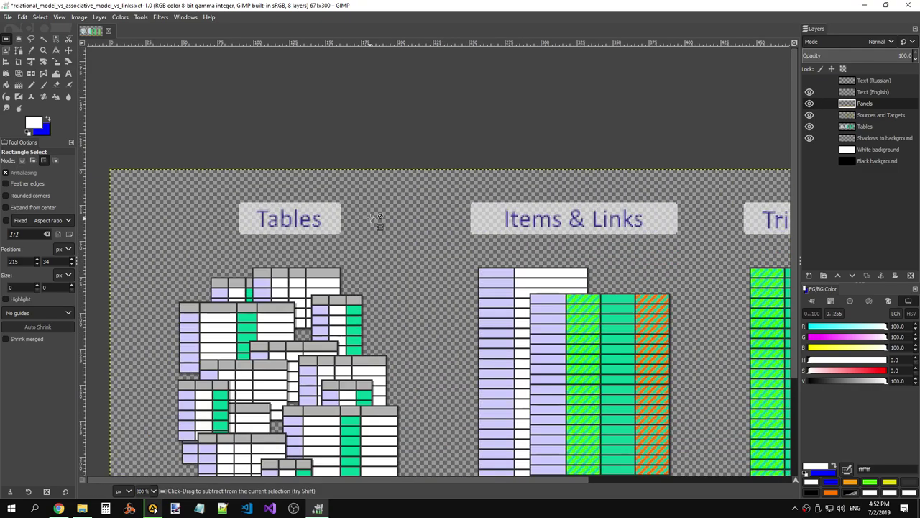
scroll(334, 228, up, 4)
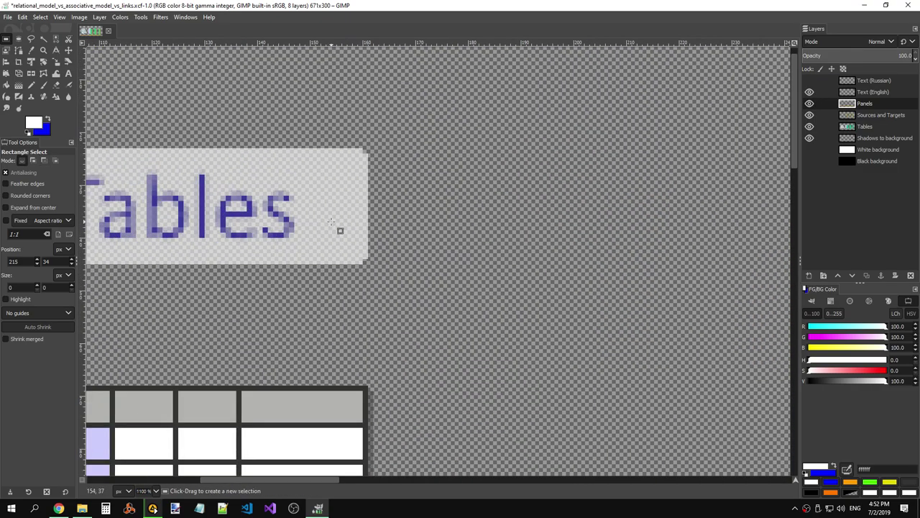
scroll(332, 223, down, 4)
scroll(337, 215, down, 3)
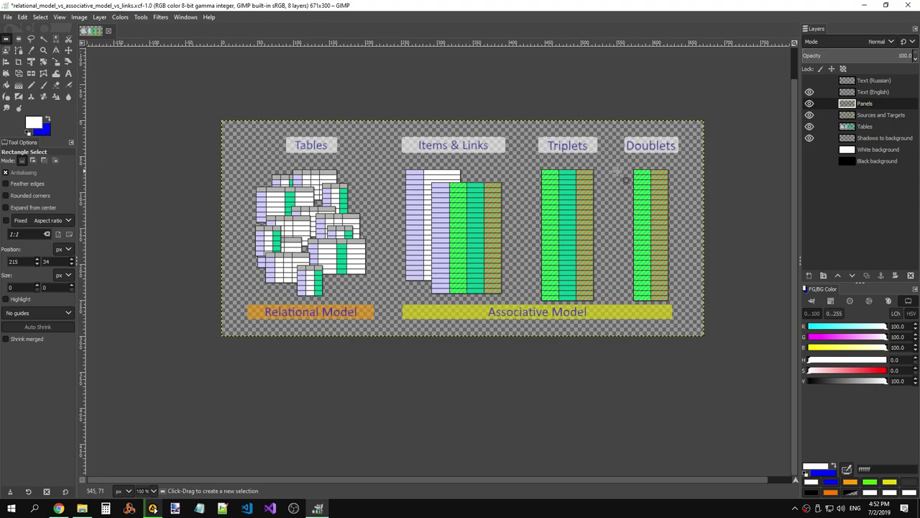
Toggle the Text (Russian) layer to compare, leaving the Russian labels visible over the English ones
click(867, 93)
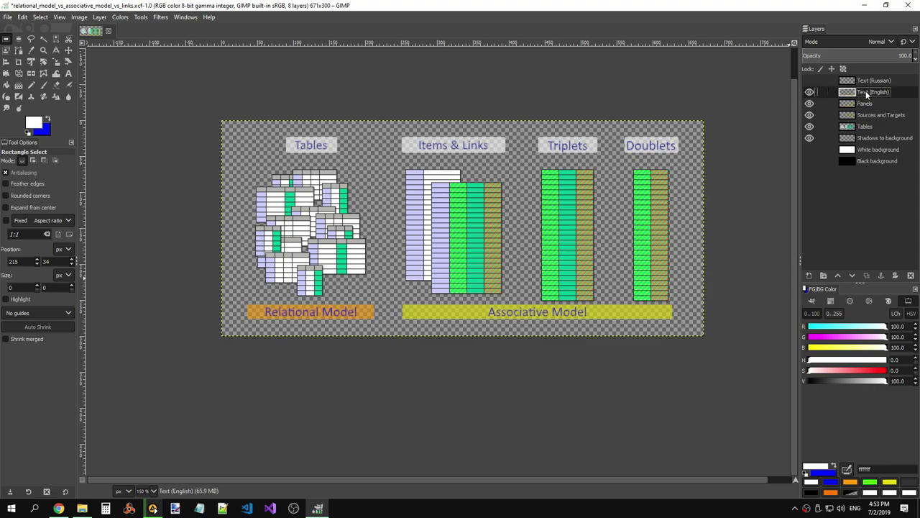
click(813, 82)
click(814, 82)
click(813, 82)
click(813, 82)
click(814, 82)
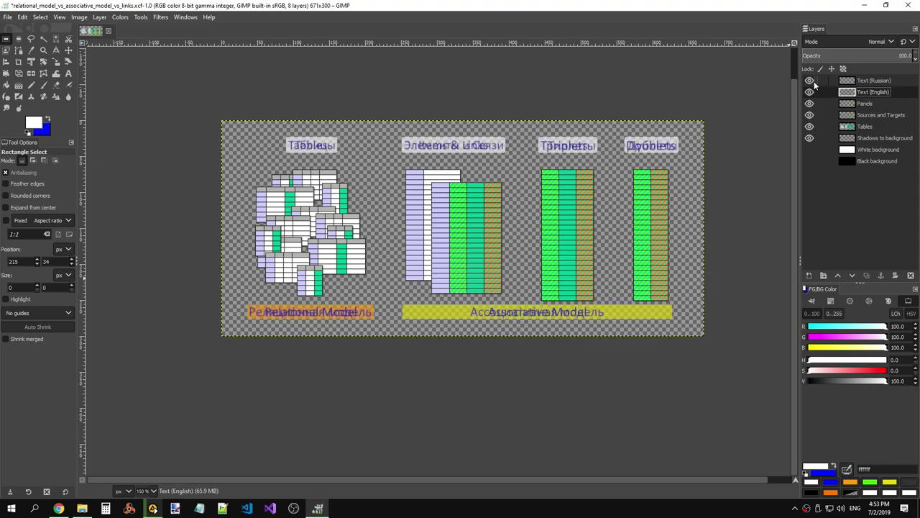
click(814, 82)
click(814, 82)
click(814, 82)
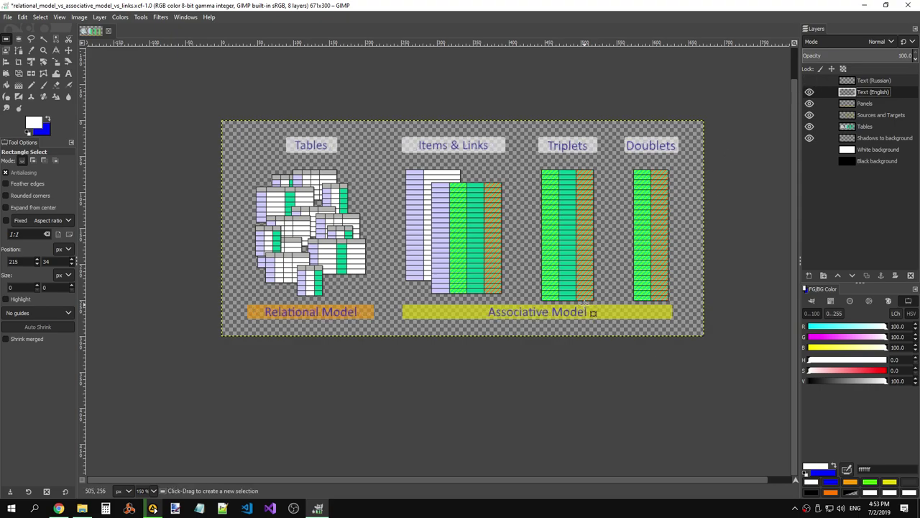
click(810, 81)
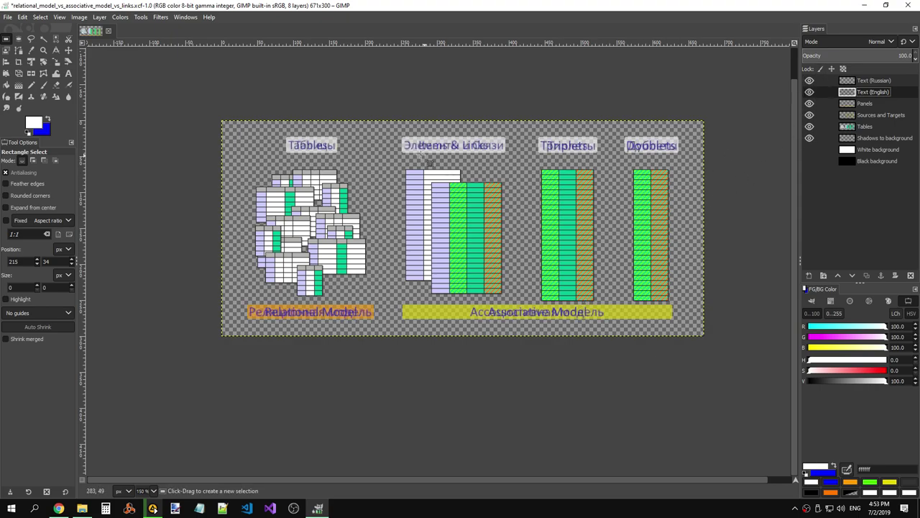
Fit the whole image in the window, then view it at 100% zoom
click(794, 45)
click(153, 490)
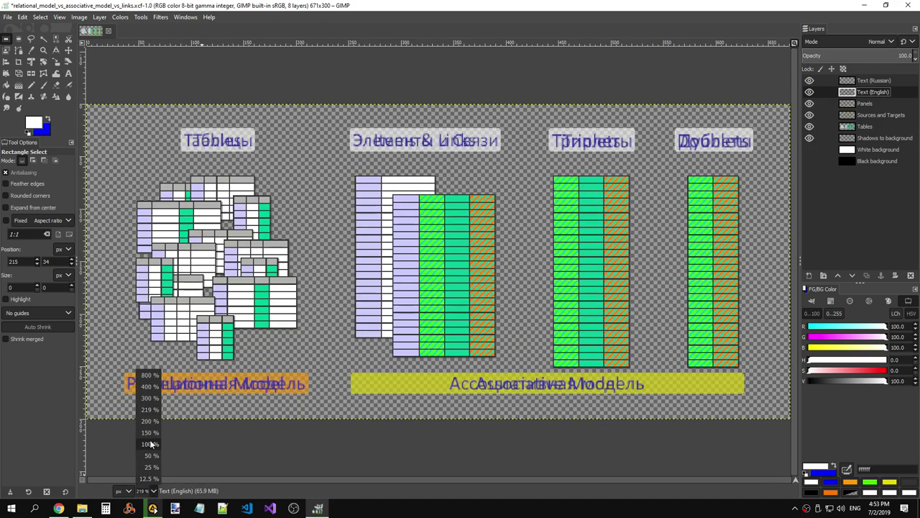
click(151, 444)
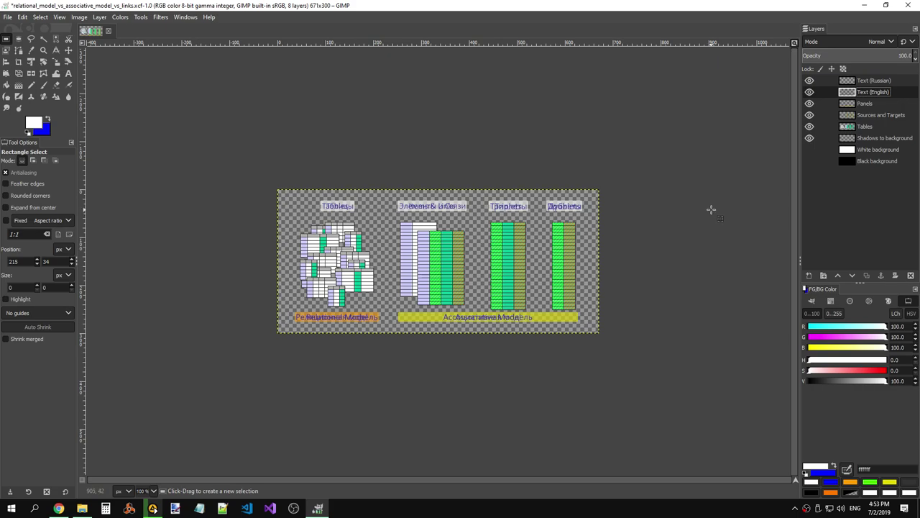
Save the XCF project, hide the Russian labels, and turn on the black background layer
click(7, 17)
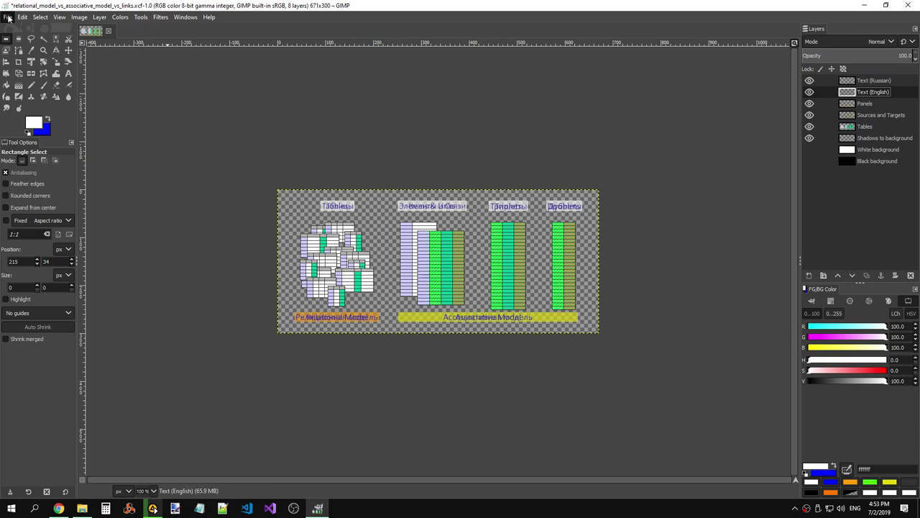
click(29, 104)
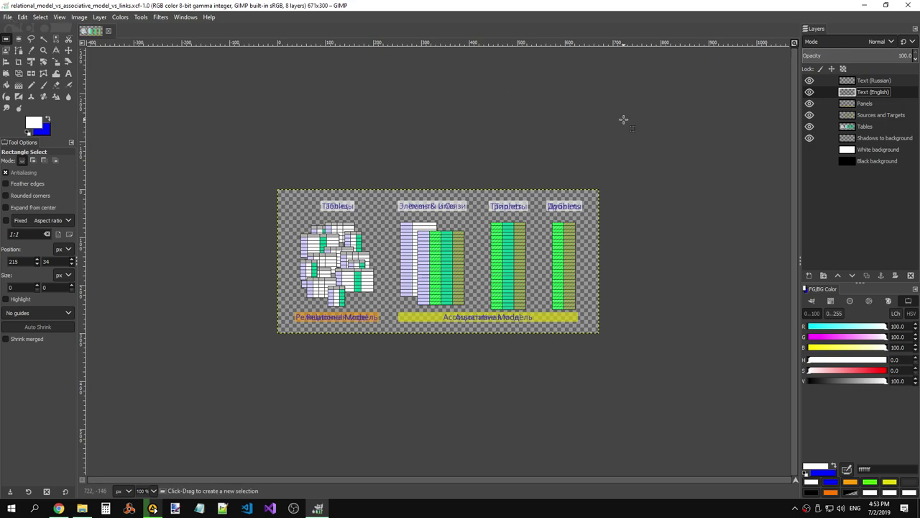
click(810, 80)
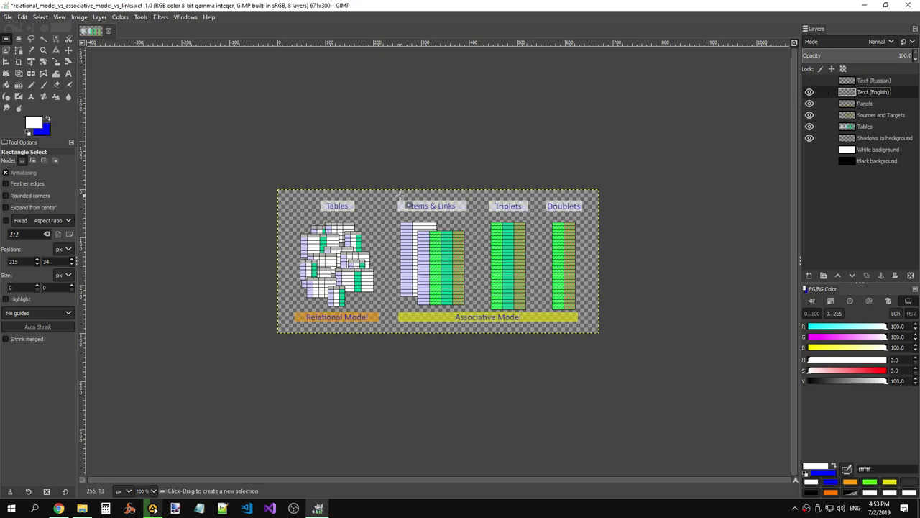
click(8, 17)
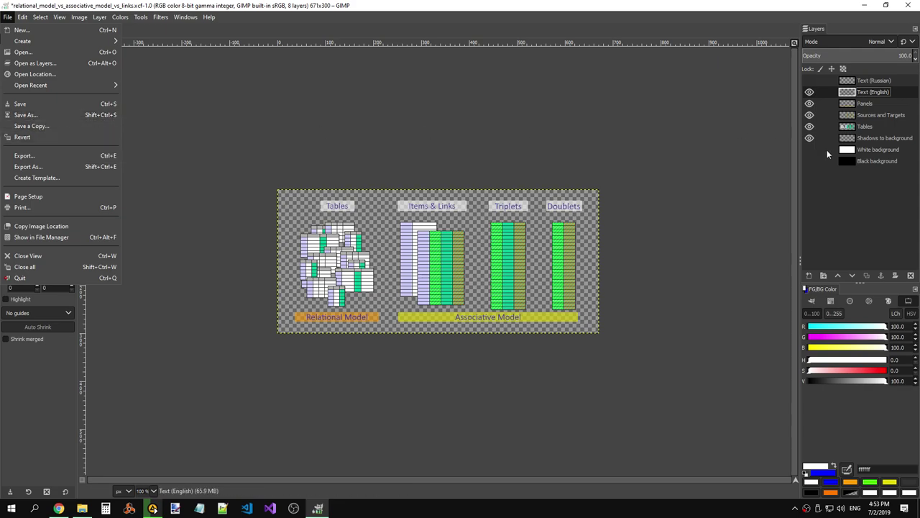
click(810, 160)
click(810, 161)
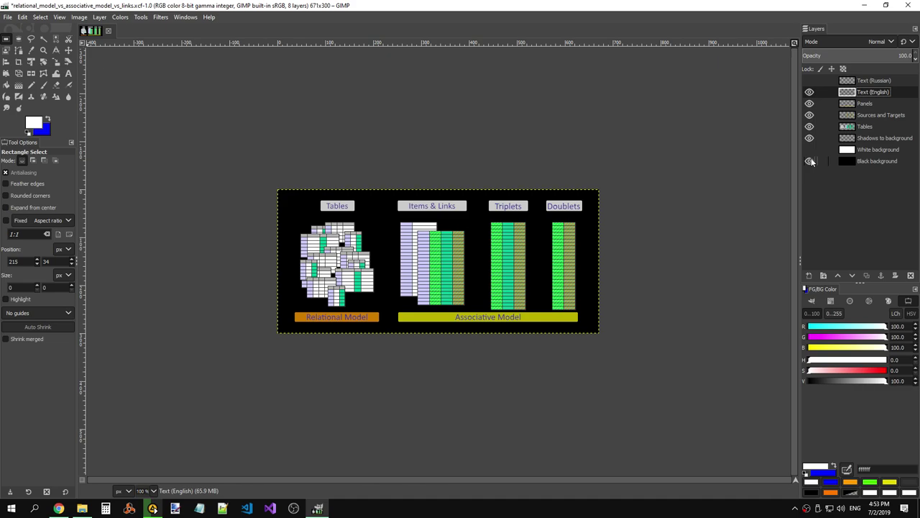
Preview the English diagram against the black background, then hide it to keep transparency
click(810, 161)
click(810, 161)
click(810, 161)
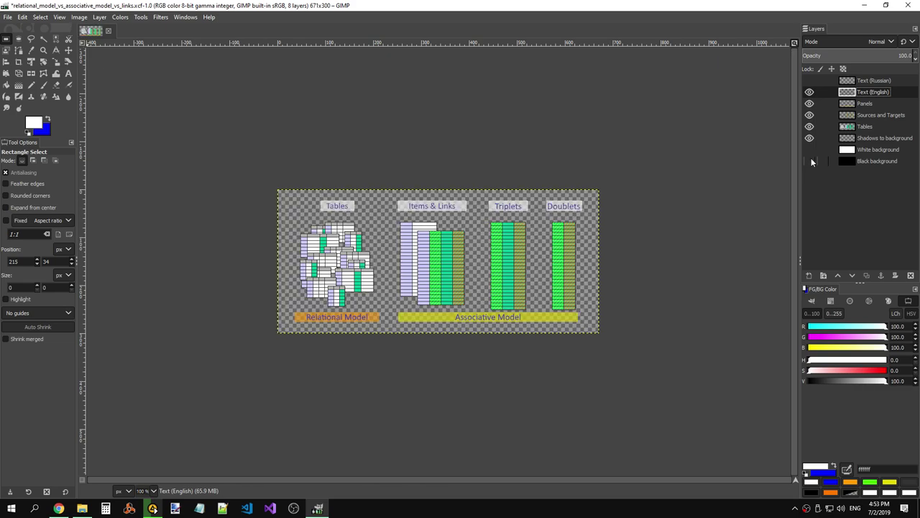
click(810, 161)
click(810, 161)
Cancel a Save As attempt and bring up Export Image for relational_model_vs_associative_model_vs_links.png
click(7, 17)
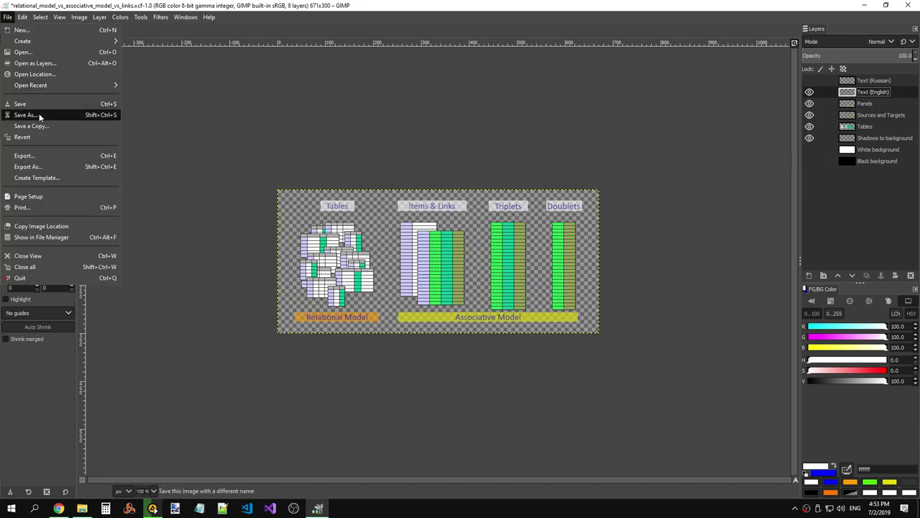
click(36, 114)
click(515, 422)
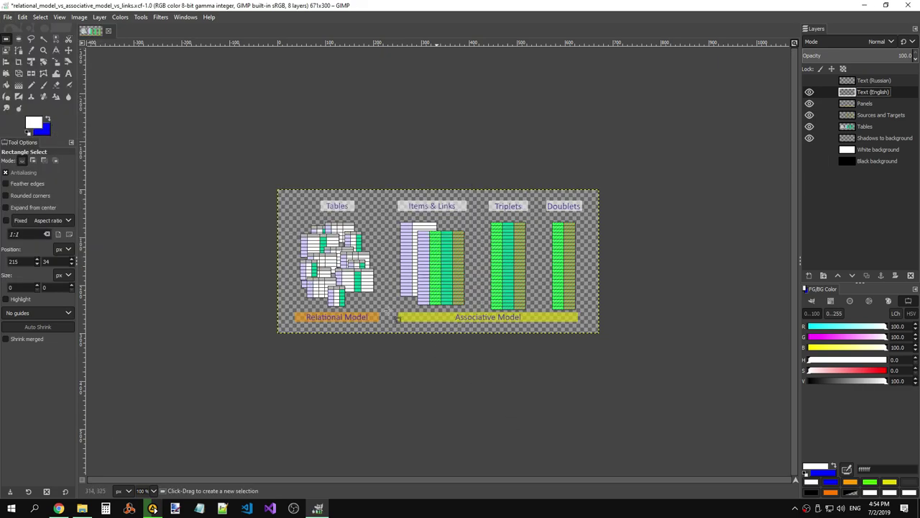
click(9, 19)
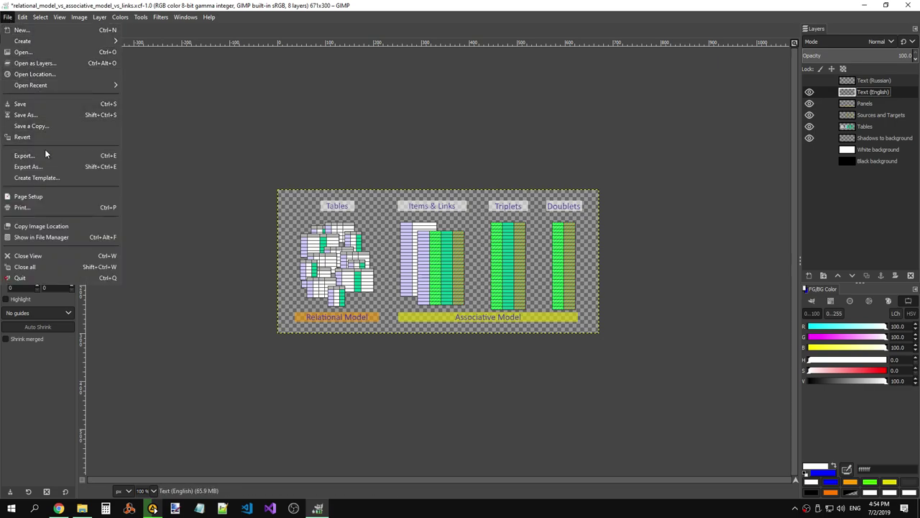
click(283, 123)
click(22, 18)
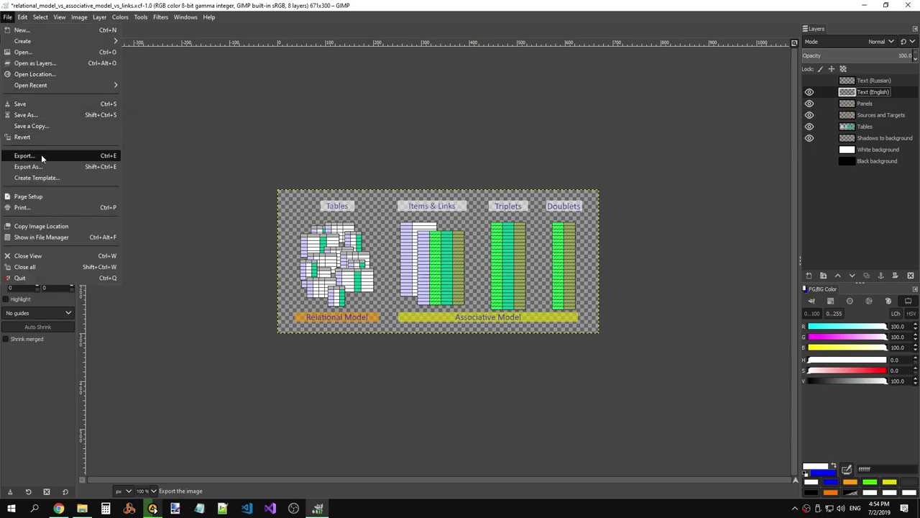
click(41, 155)
click(498, 368)
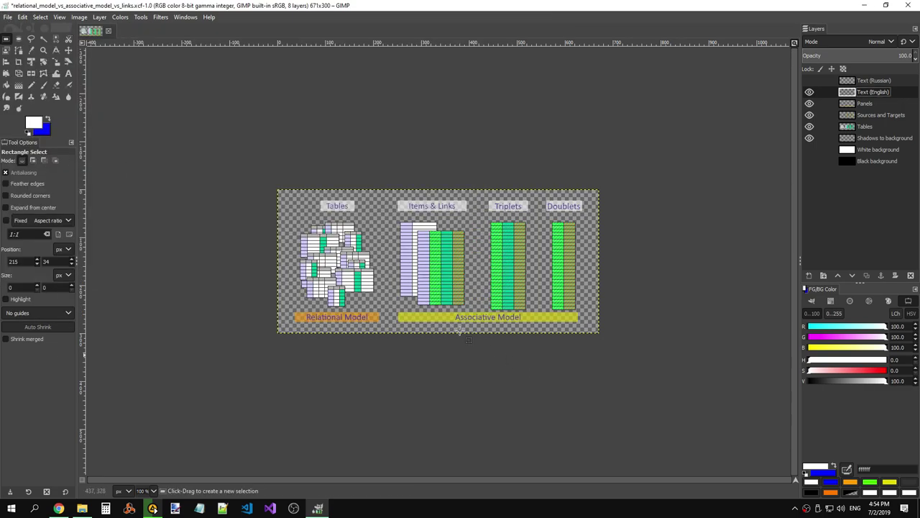
click(8, 17)
Export over relational_model_vs_associative_model_vs_links_with_s_and_t_en.png, replacing it, then hide the English labels
click(44, 167)
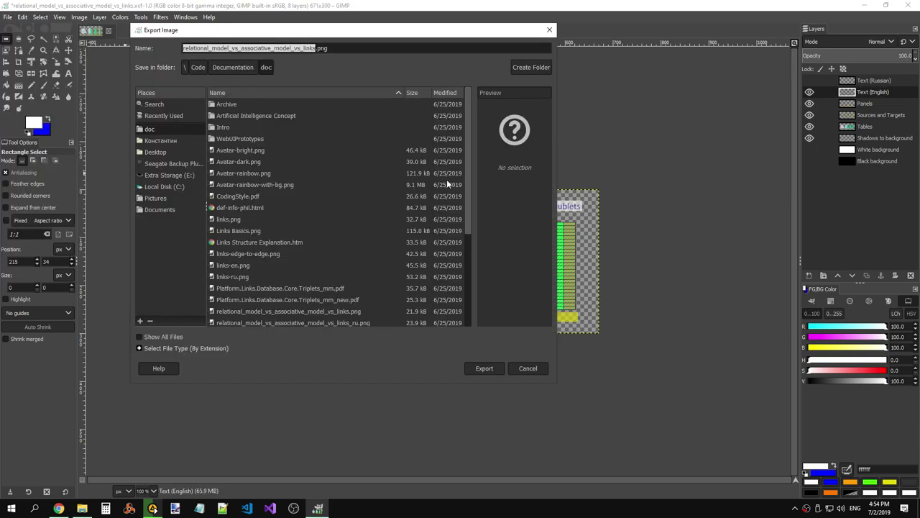
drag(470, 181, 477, 255)
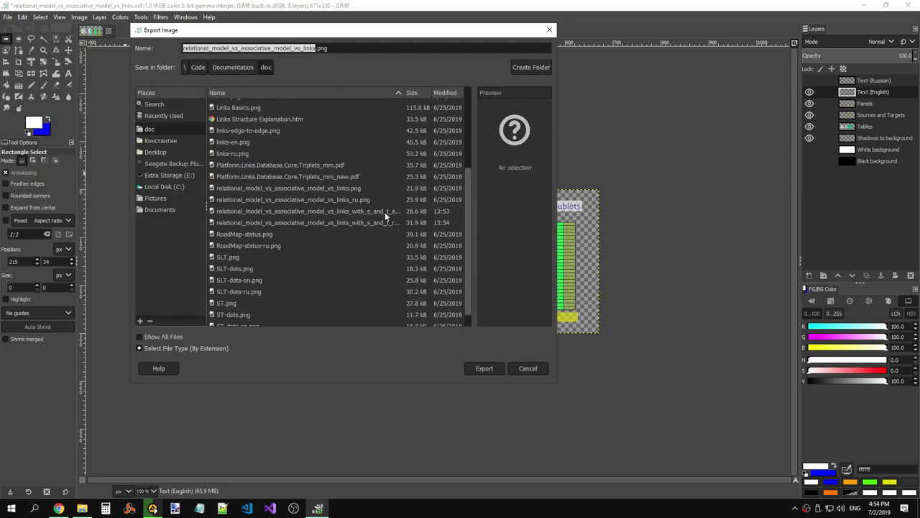
click(384, 211)
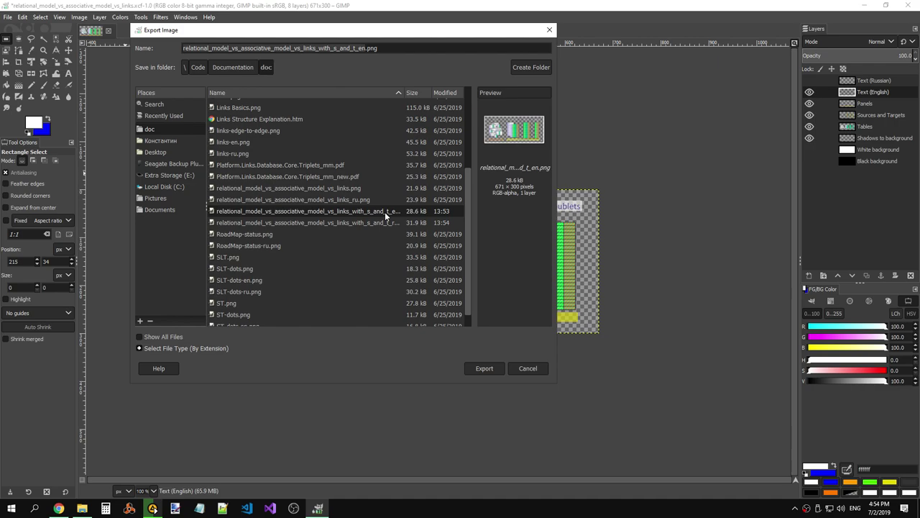
click(491, 368)
click(445, 257)
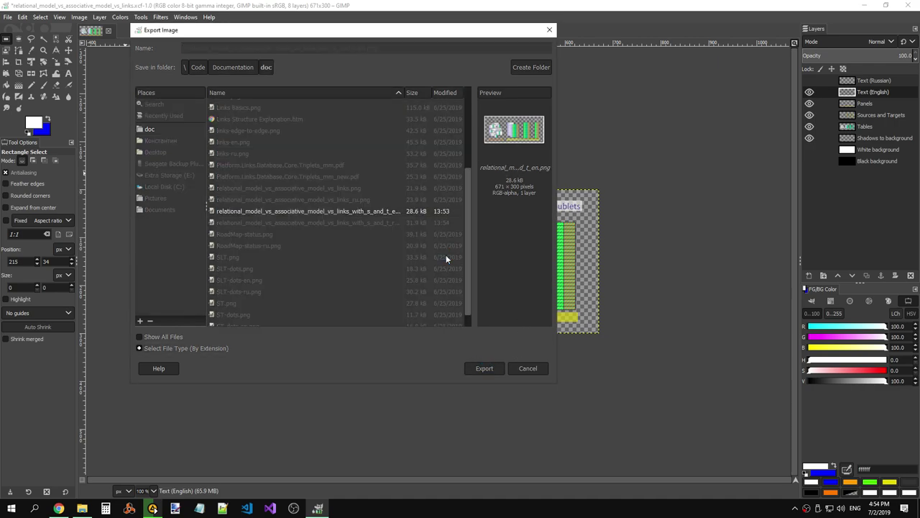
click(460, 368)
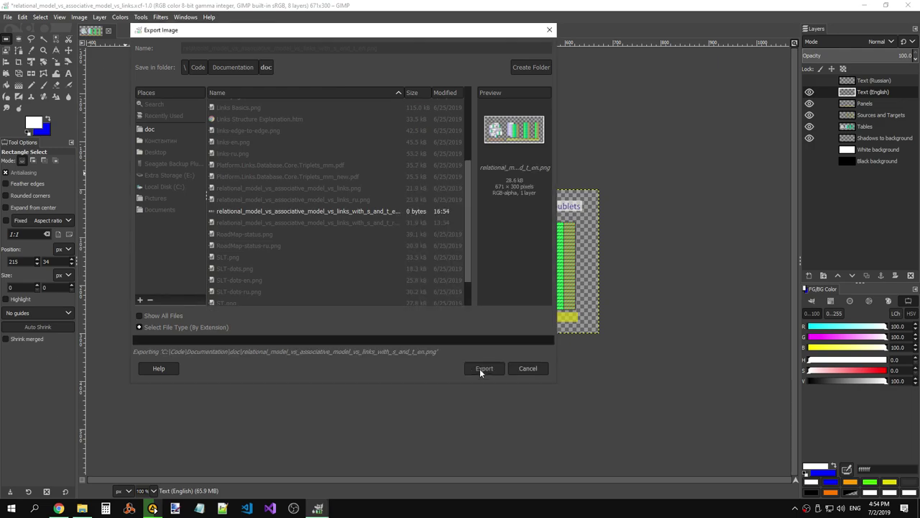
click(808, 93)
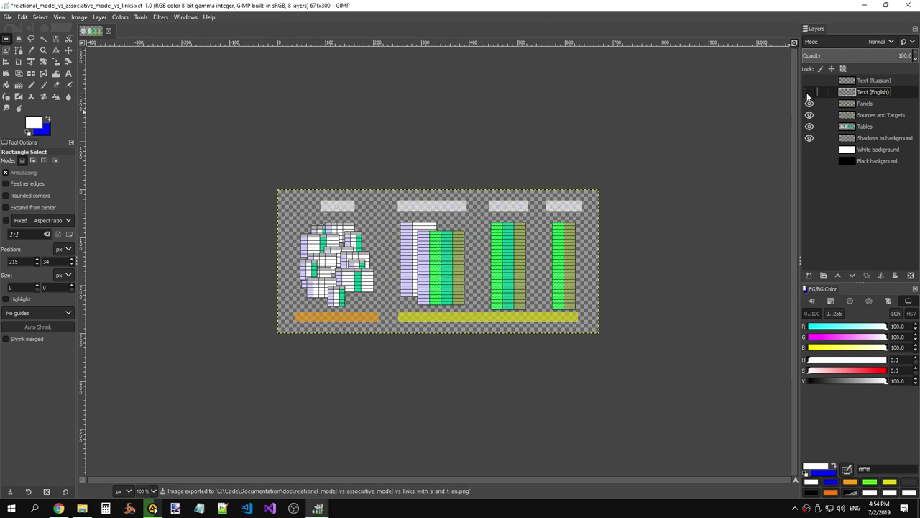
Make the Text (Russian) layer visible, backing out of an accidental Save As
click(808, 81)
click(9, 17)
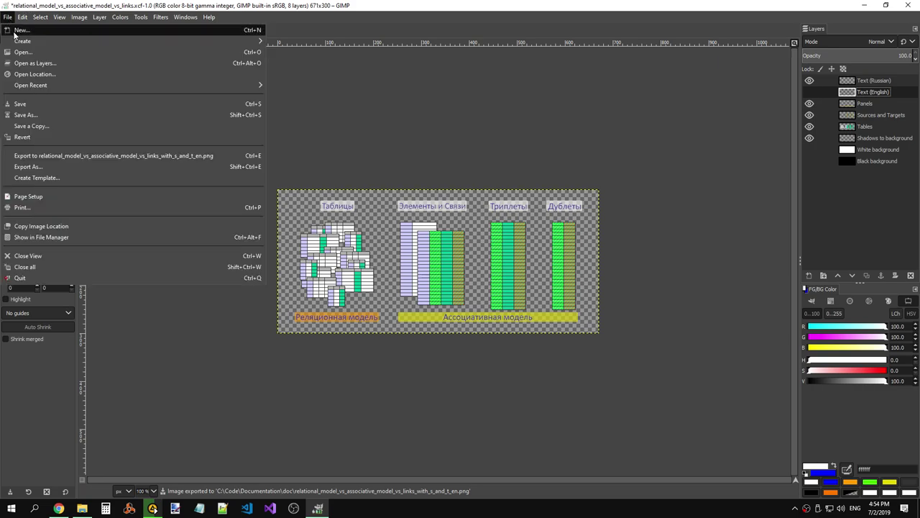
click(40, 115)
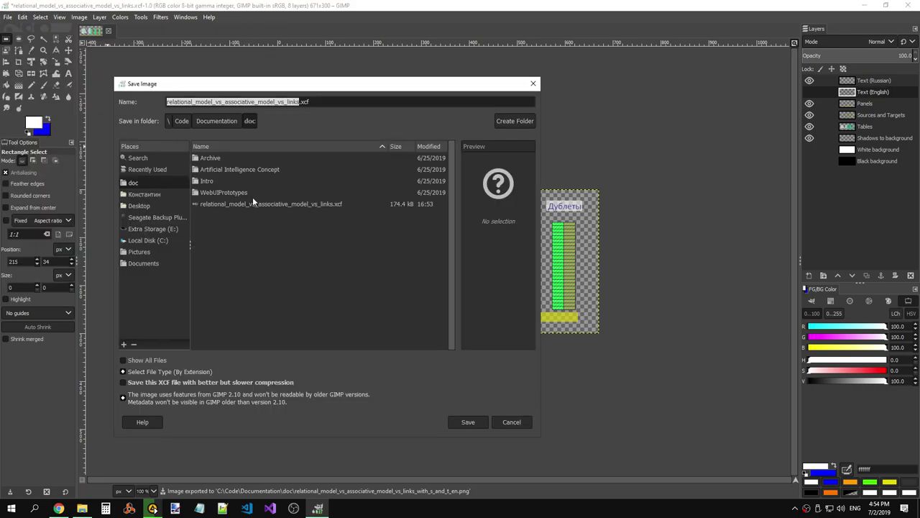
click(525, 422)
Export the diagram over relational_model_vs_associative_model_vs_links_with_s_and_t_ru.png, replacing the existing file
click(7, 16)
click(56, 168)
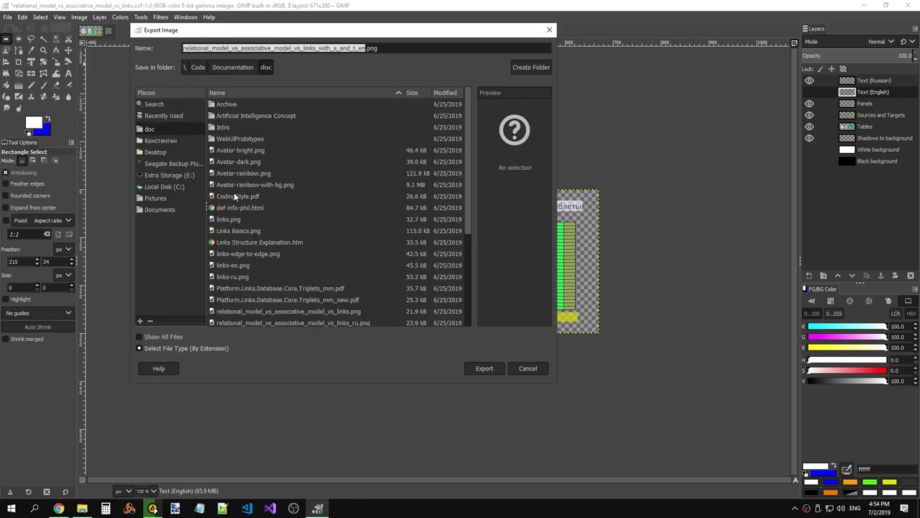
scroll(470, 192, down, 2)
scroll(391, 205, down, 5)
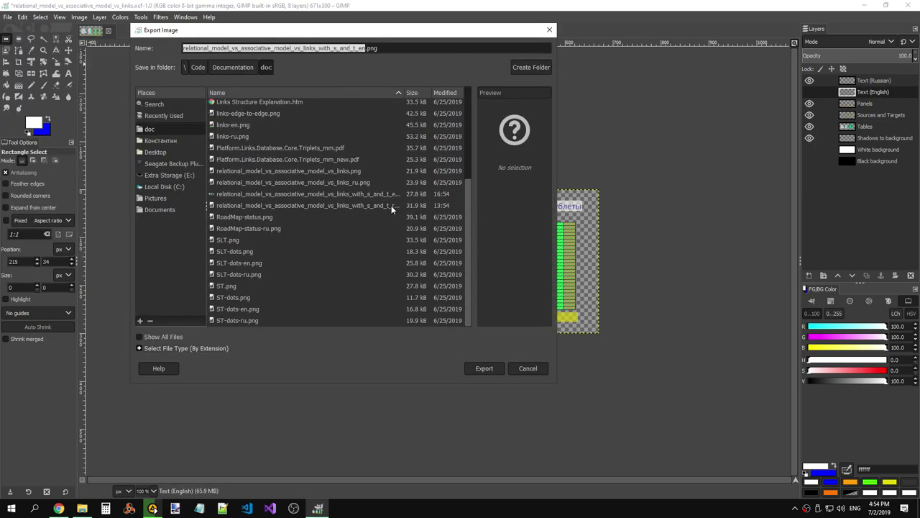
click(391, 205)
click(490, 368)
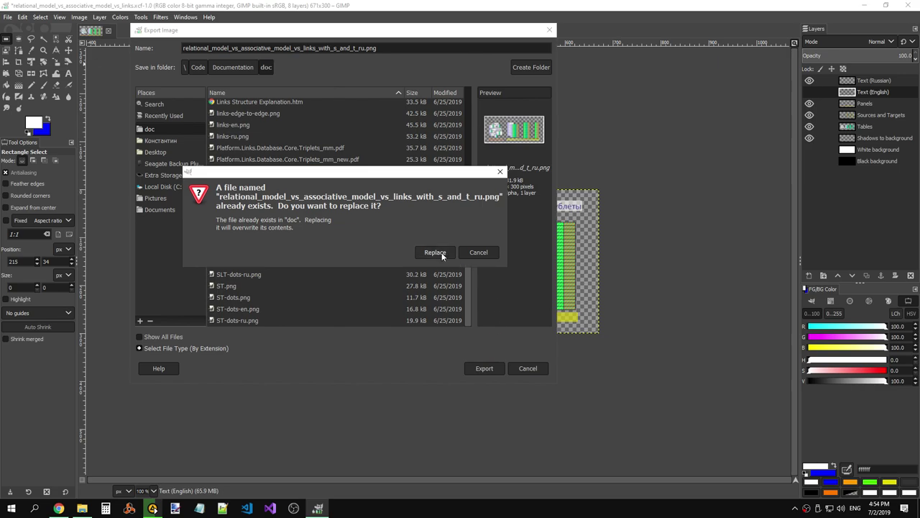
click(435, 252)
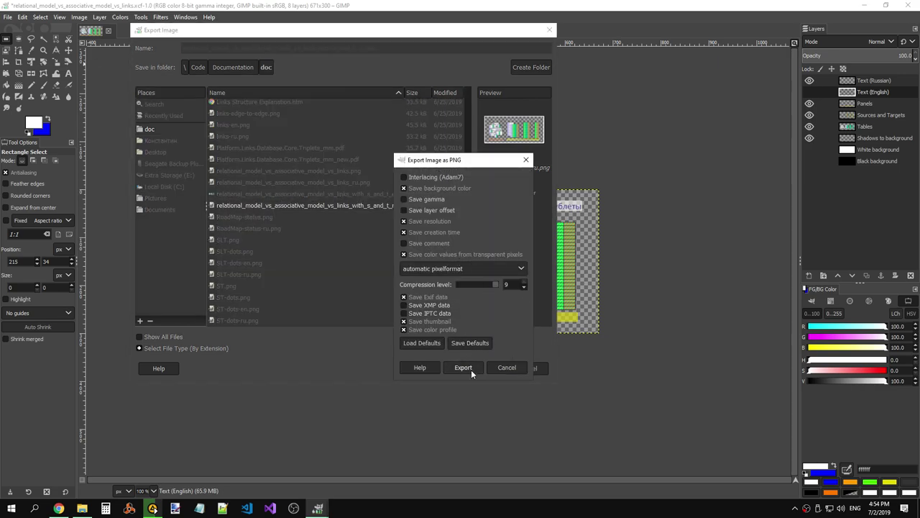
click(463, 367)
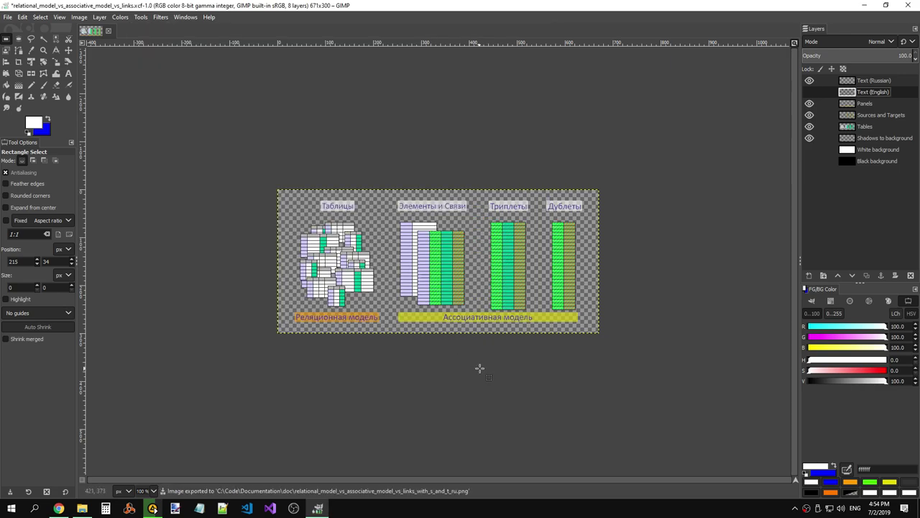
Turn the Text (English) layer back on so both label sets show
click(809, 92)
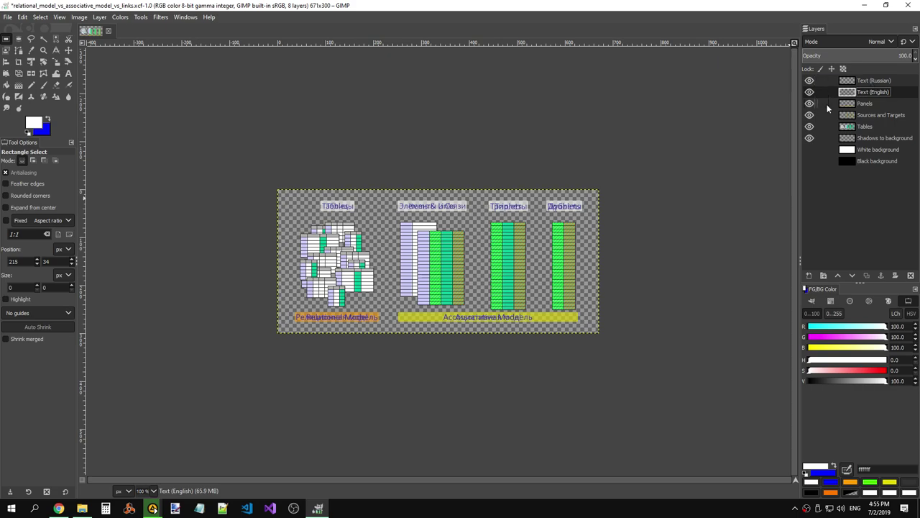
Hide the Panels, Sources and Targets and English layers, then export over relational_model_vs_associative_model_vs_links_ru.png
drag(809, 102, 810, 114)
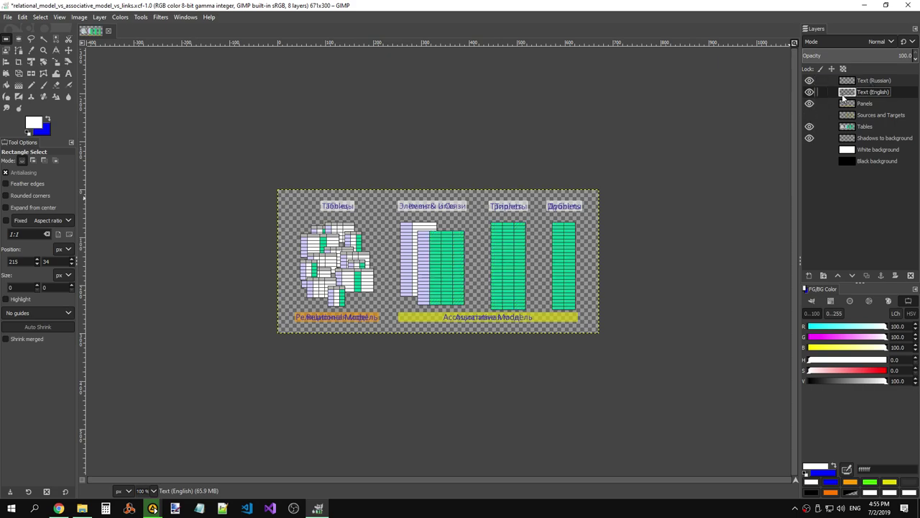
click(810, 92)
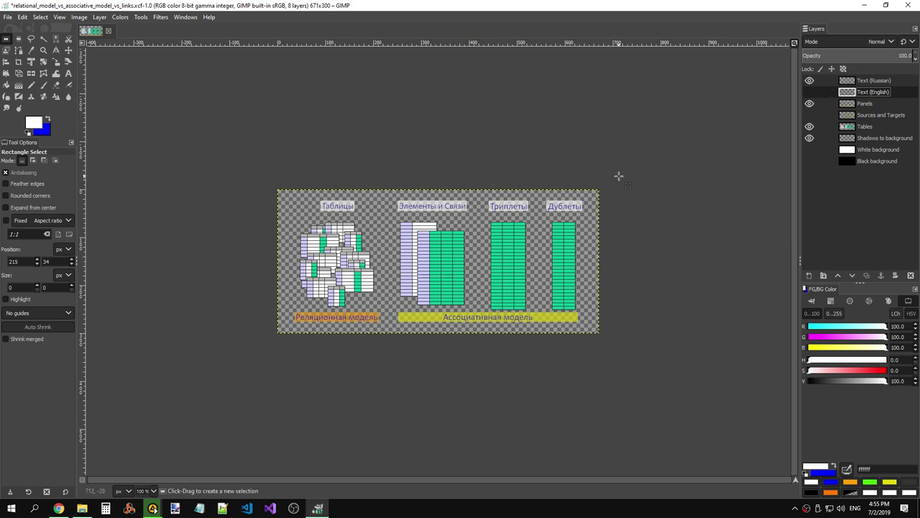
click(7, 16)
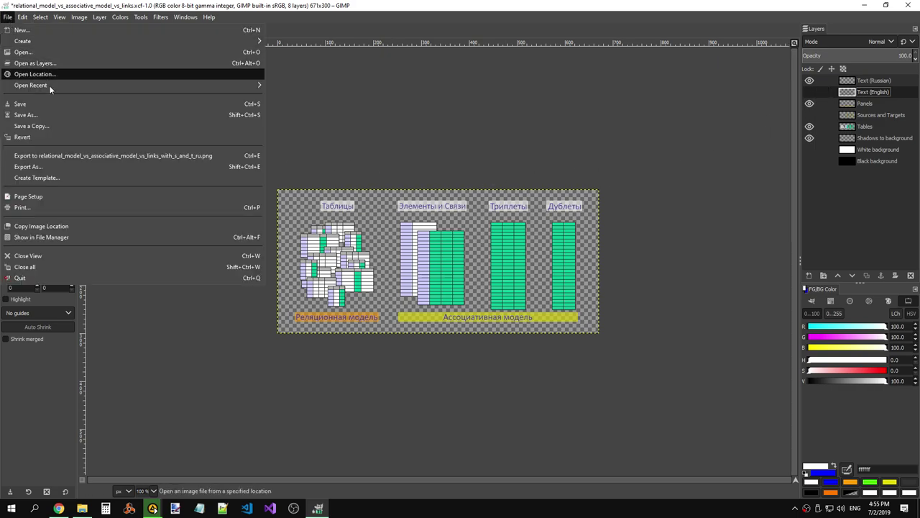
click(54, 167)
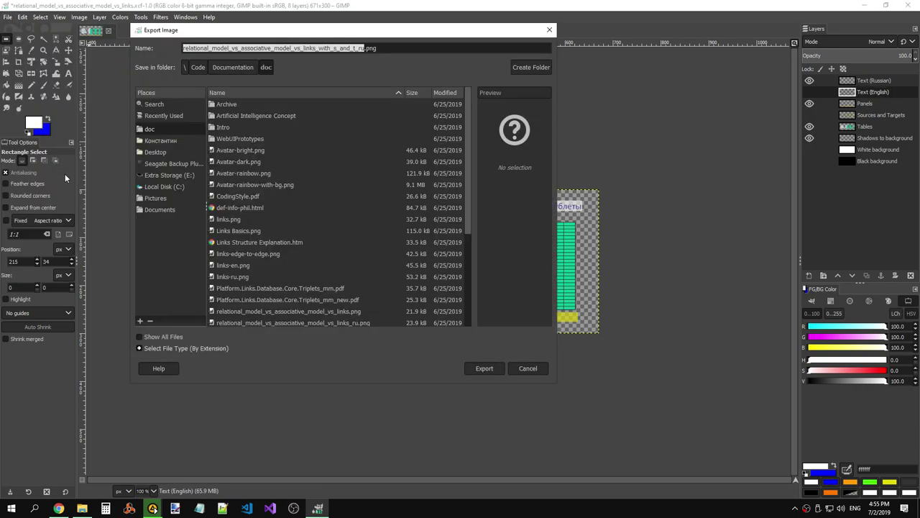
drag(467, 194, 464, 277)
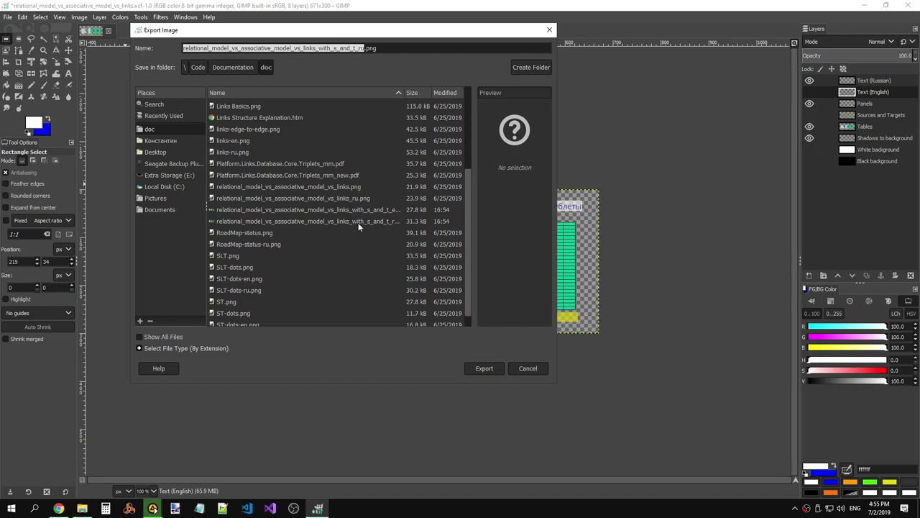
mouse_move(467, 260)
mouse_down()
mouse_move(468, 275)
mouse_move(464, 248)
mouse_up()
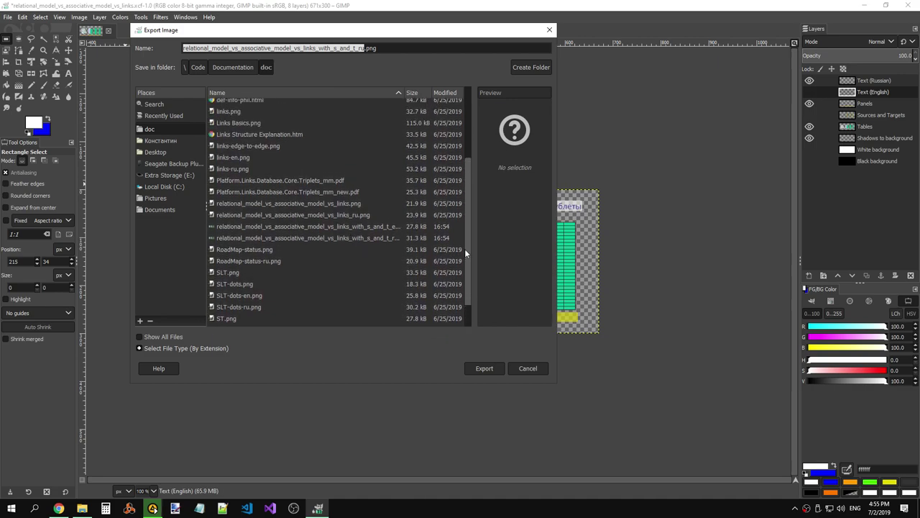
click(350, 213)
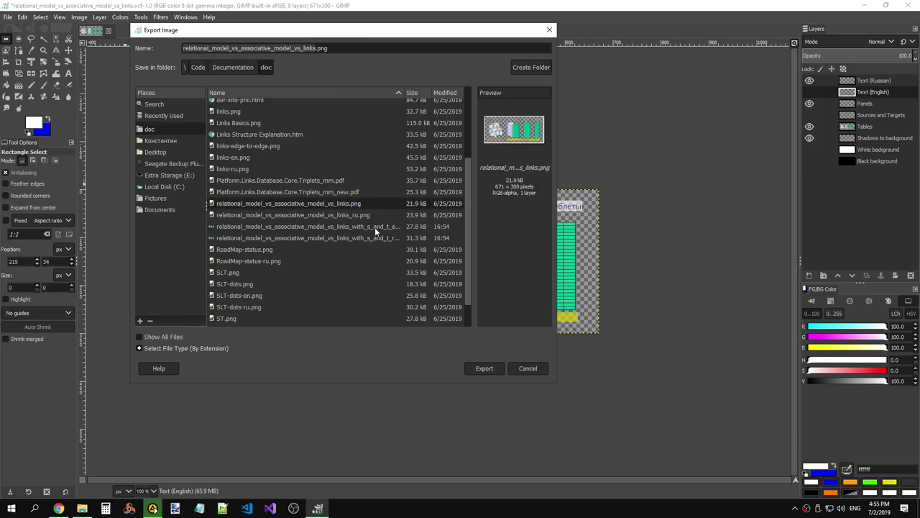
click(484, 369)
click(406, 252)
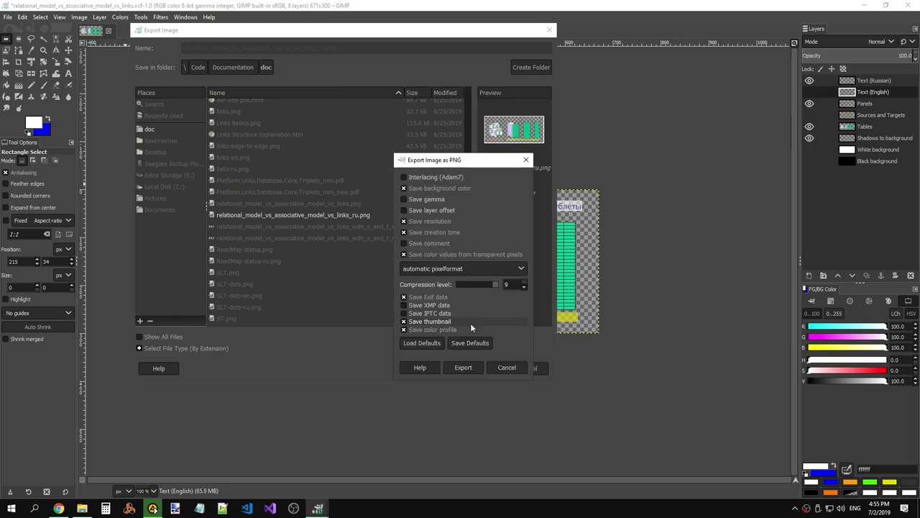
click(466, 365)
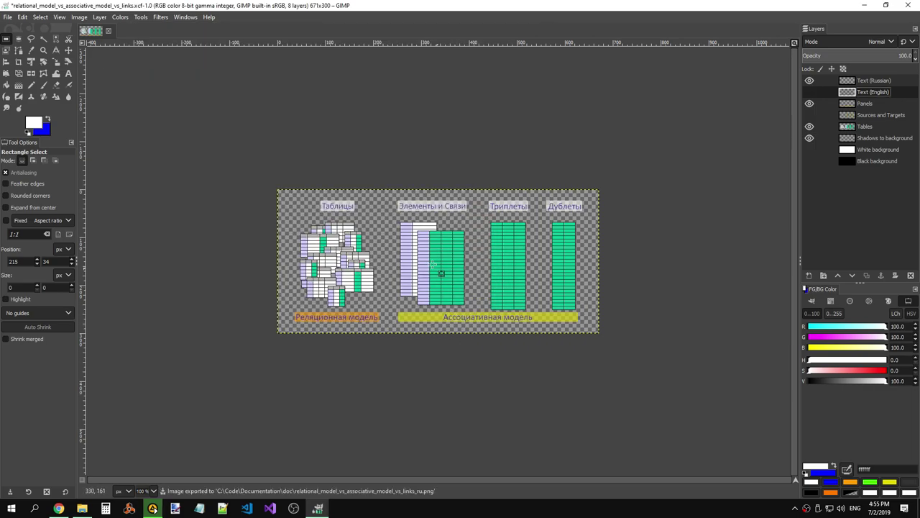
Swap Russian labels for English and export, replacing relational_model_vs_associative_model_vs_links.png
click(811, 81)
click(810, 91)
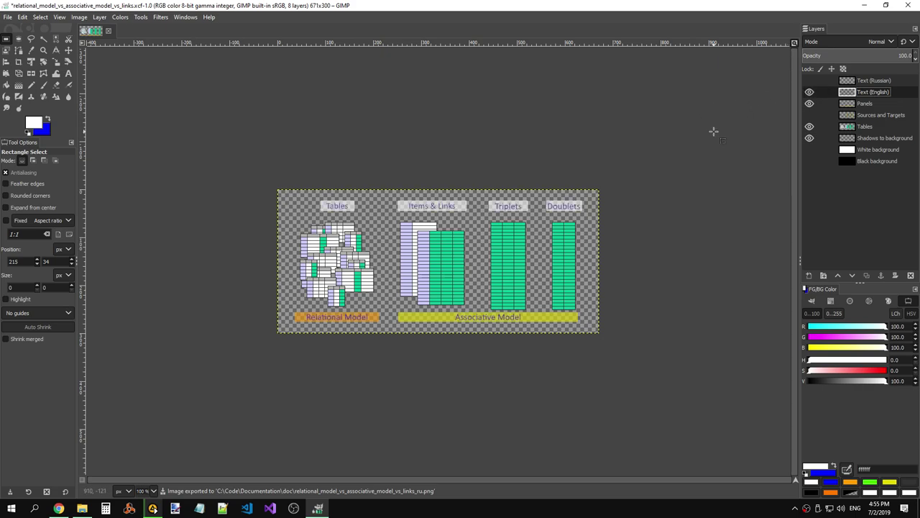
click(7, 17)
click(57, 168)
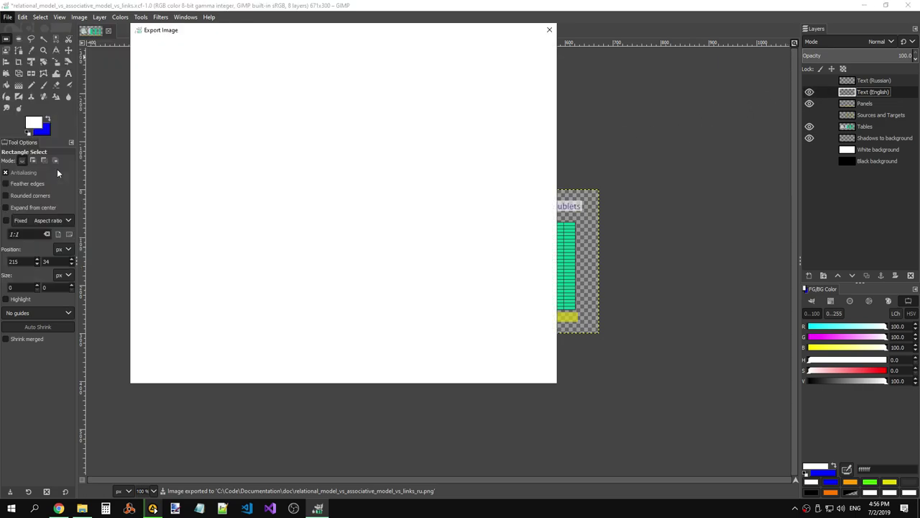
scroll(392, 238, down, 1)
scroll(391, 238, down, 1)
click(368, 254)
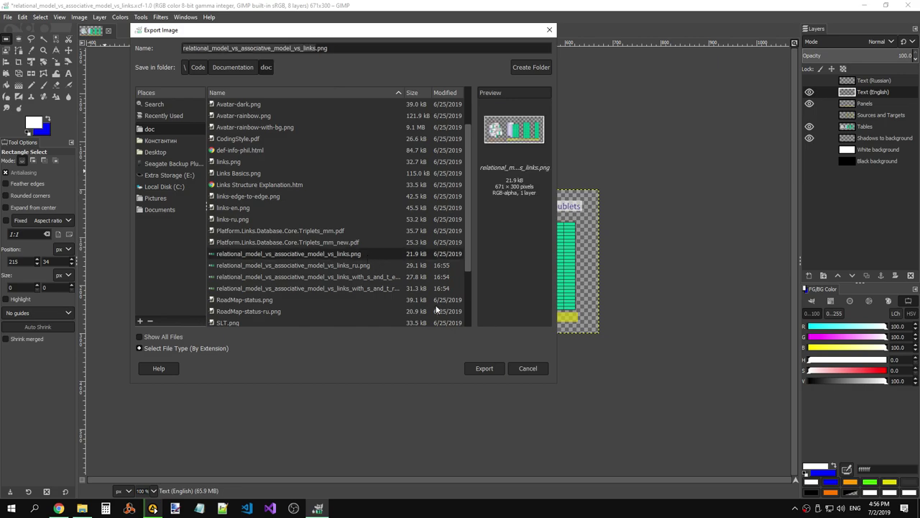
click(490, 369)
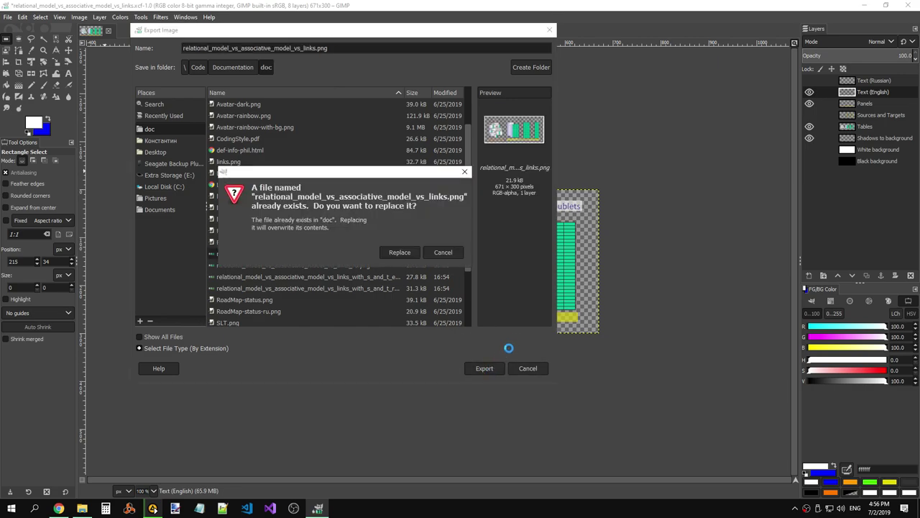
click(400, 252)
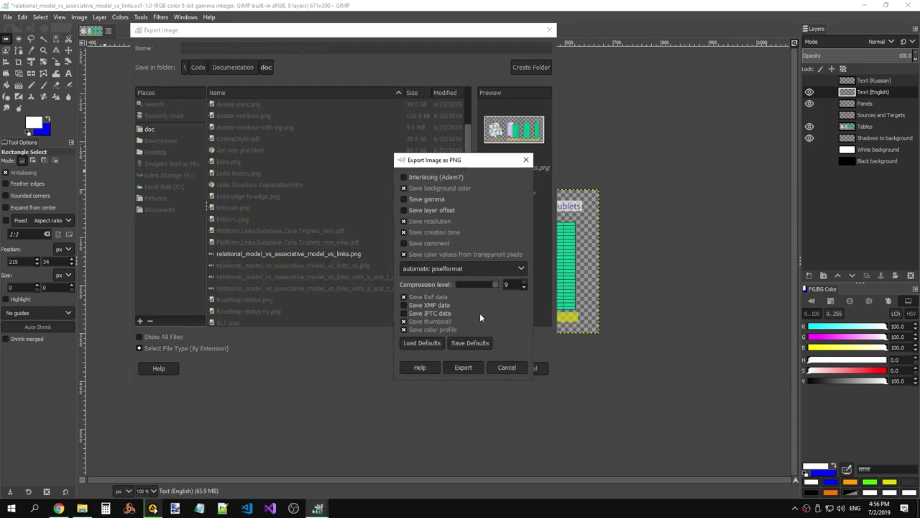
click(472, 367)
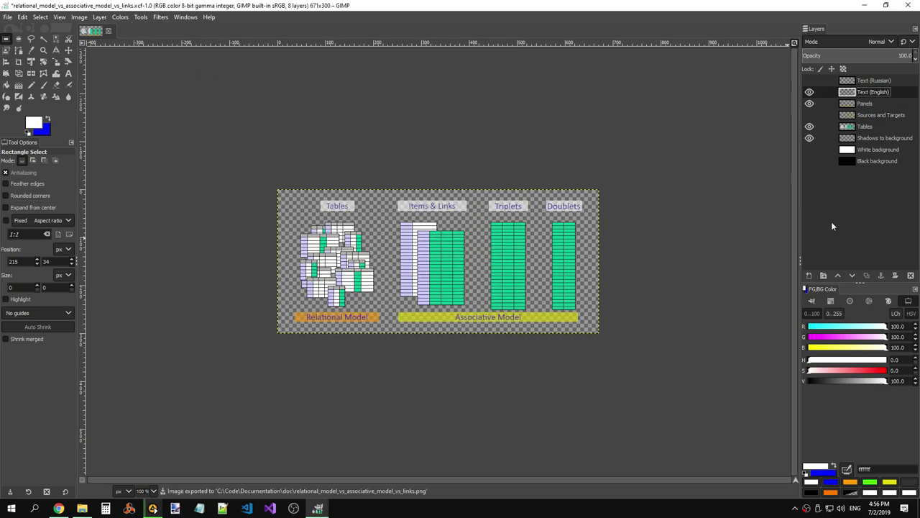
Re-show the Text (Russian) and Sources and Targets layers, keeping Text (English) visible
click(809, 81)
click(810, 115)
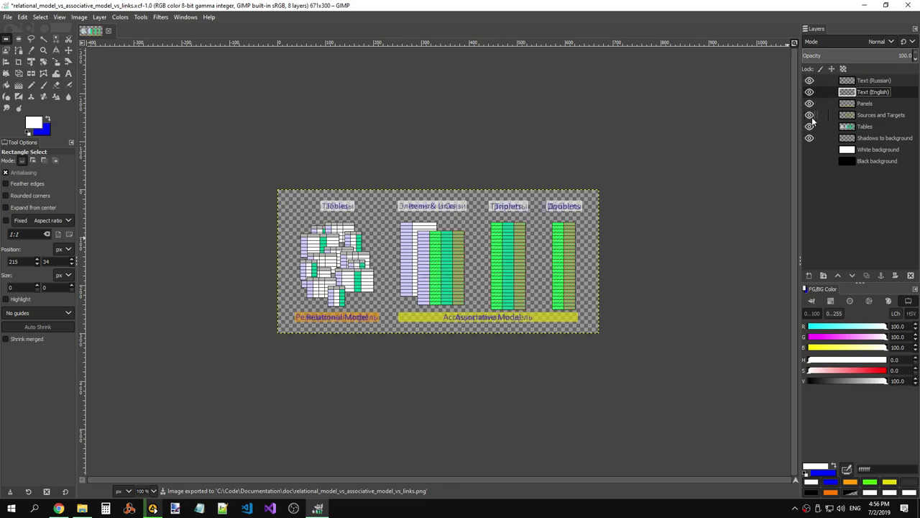
click(10, 17)
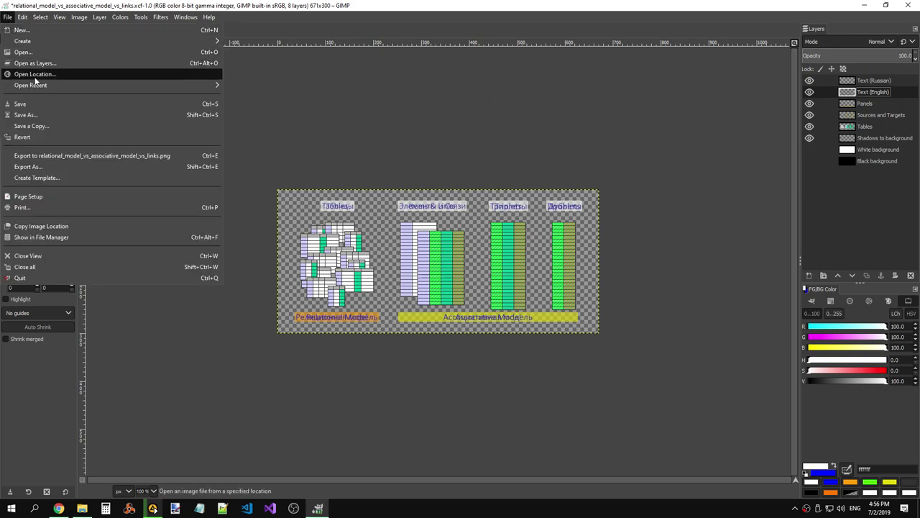
key(Escape)
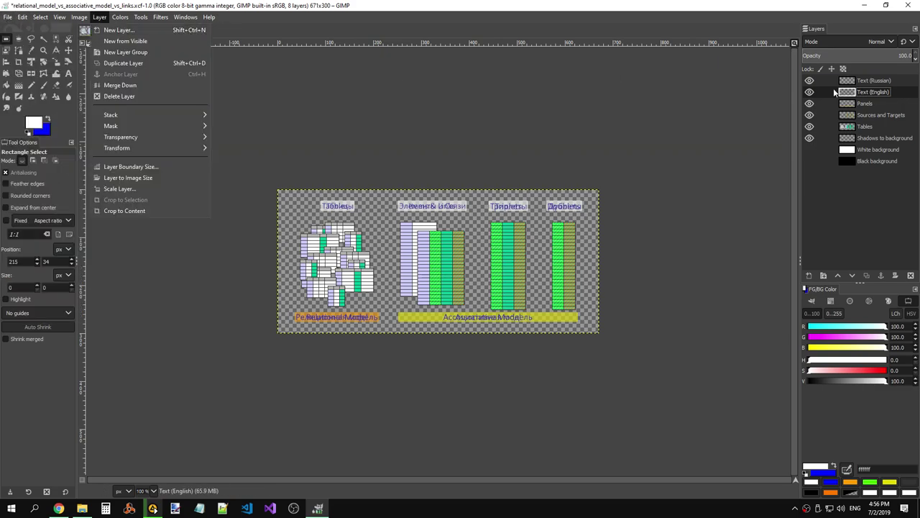
click(813, 97)
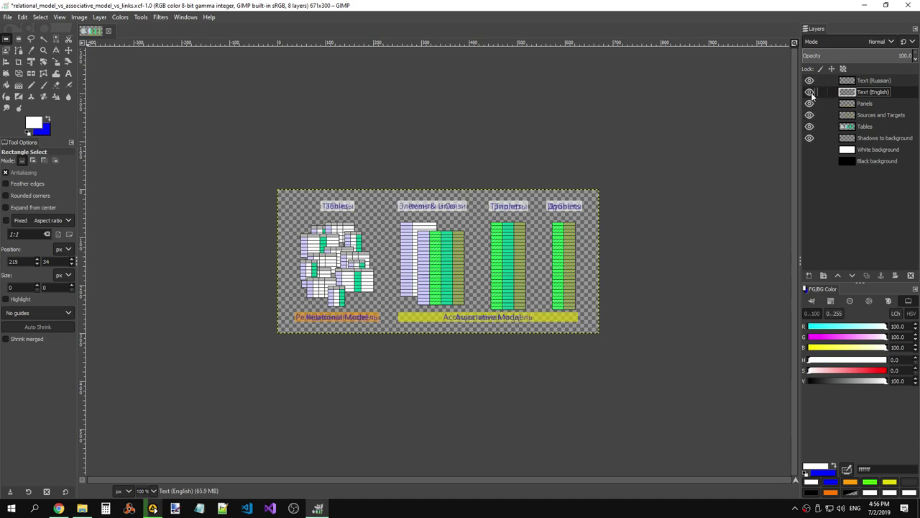
click(810, 93)
click(810, 93)
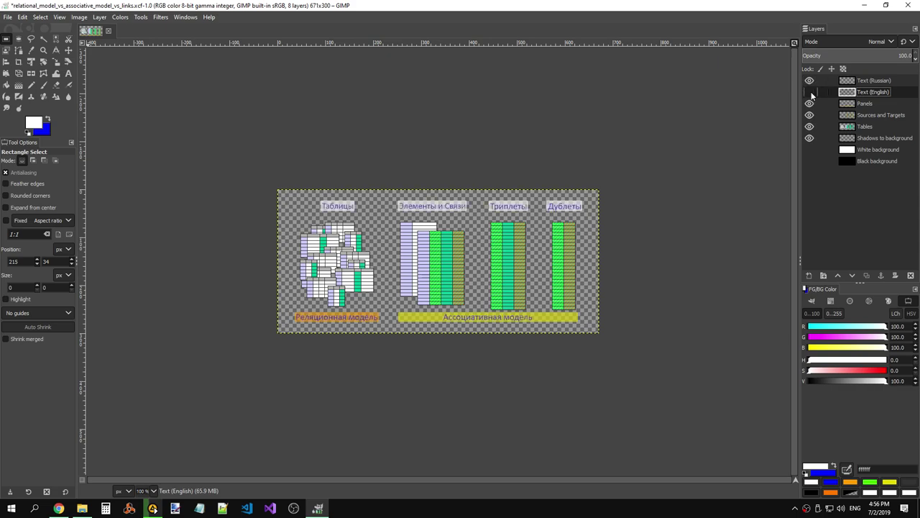
click(810, 92)
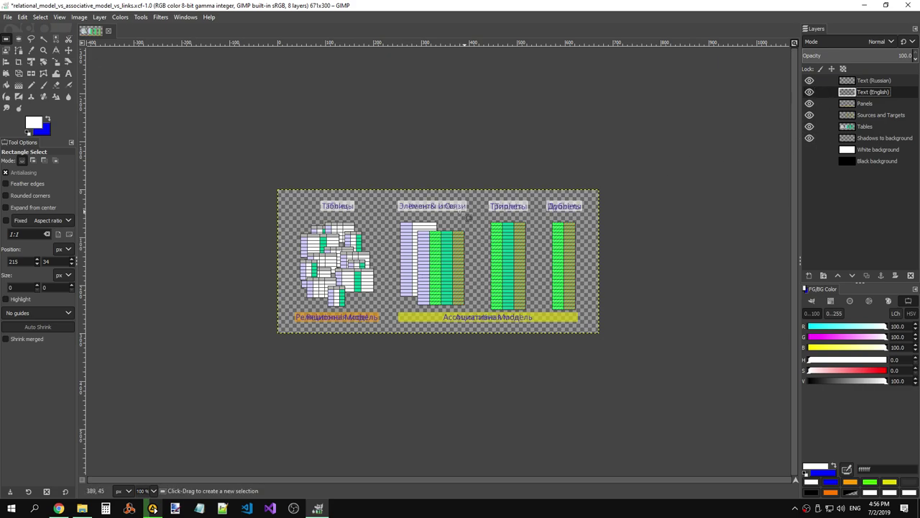
click(8, 16)
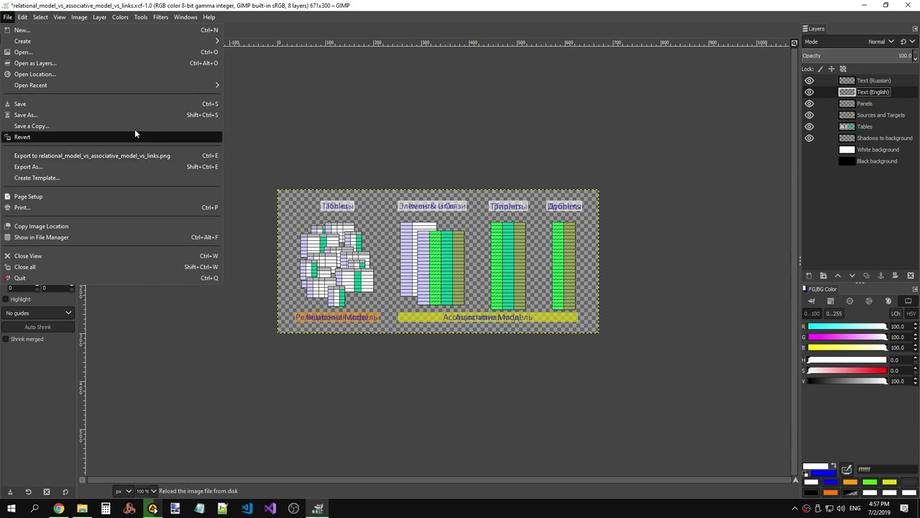
Save the layered project as relational_model_vs_associative_model_vs_links.xcf
click(80, 104)
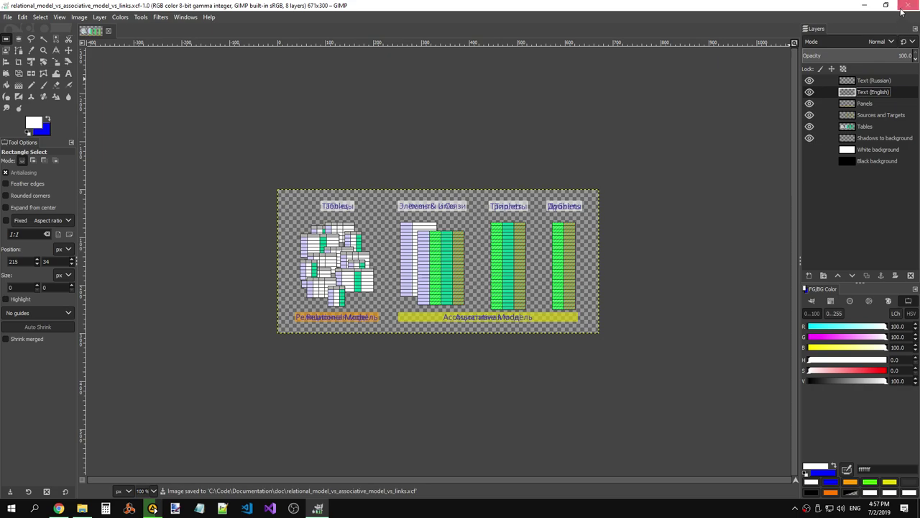
Start a TortoiseGit commit to master from the doc folder's context menu
click(83, 508)
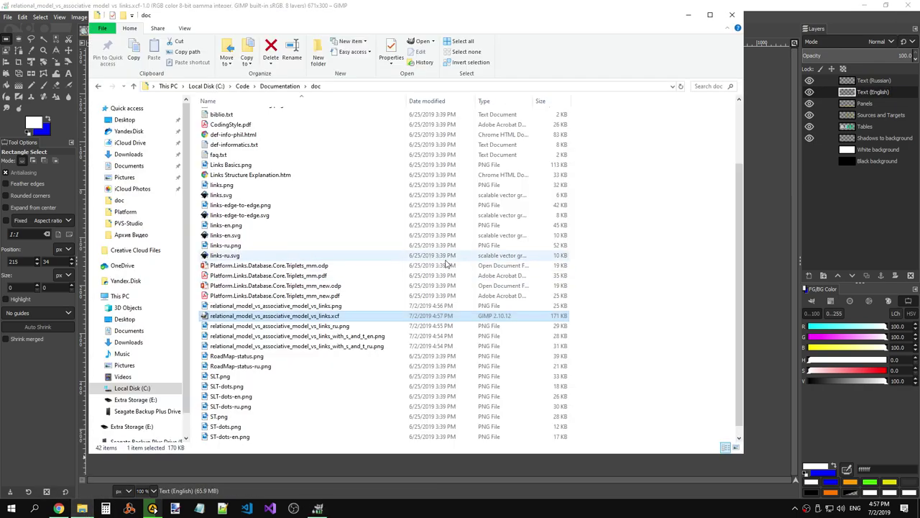
right_click(607, 308)
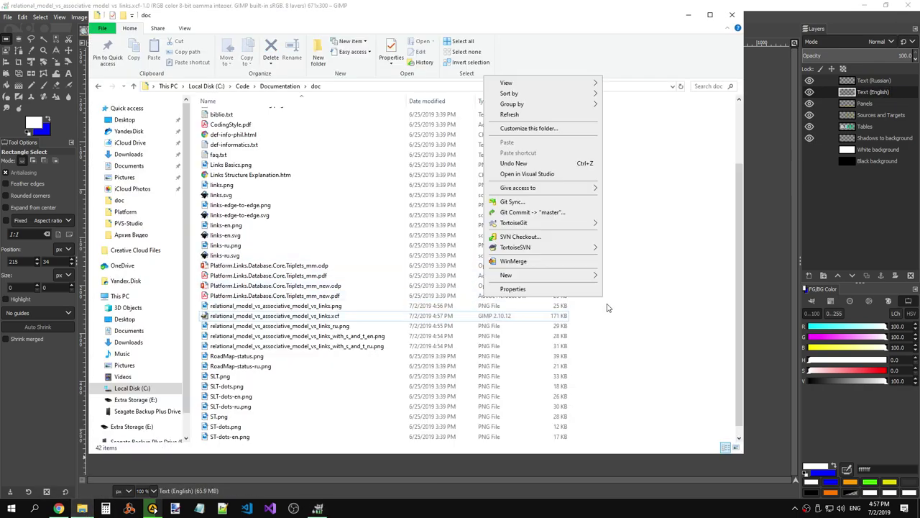
click(531, 213)
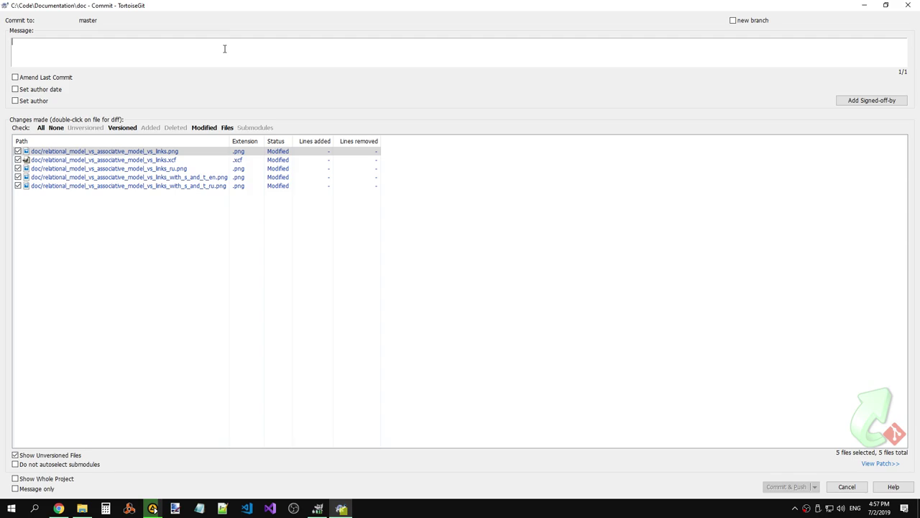
text(as)
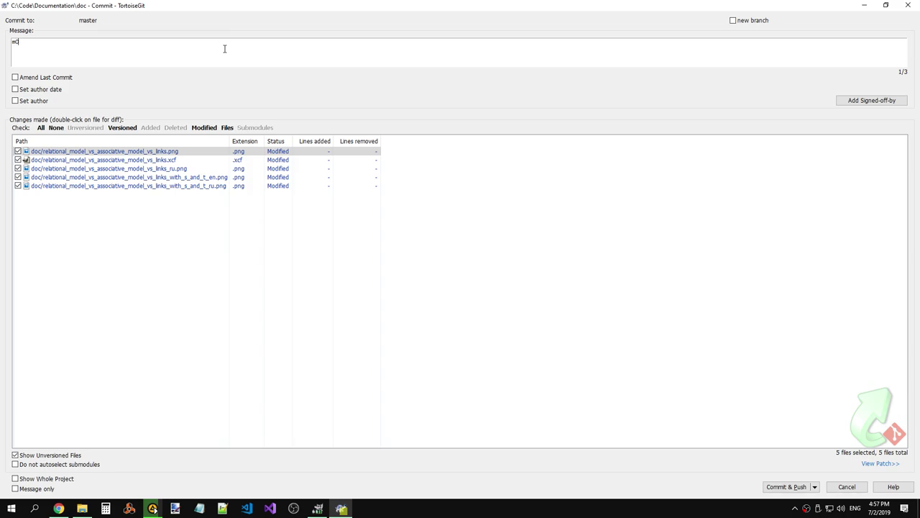
text(df)
key(BackSpace)
key(BackSpace)
key(BackSpace)
key(BackSpace)
text(Hod)
text(i)
Type 'data model comparison' in a new browser tab and copy it
click(59, 508)
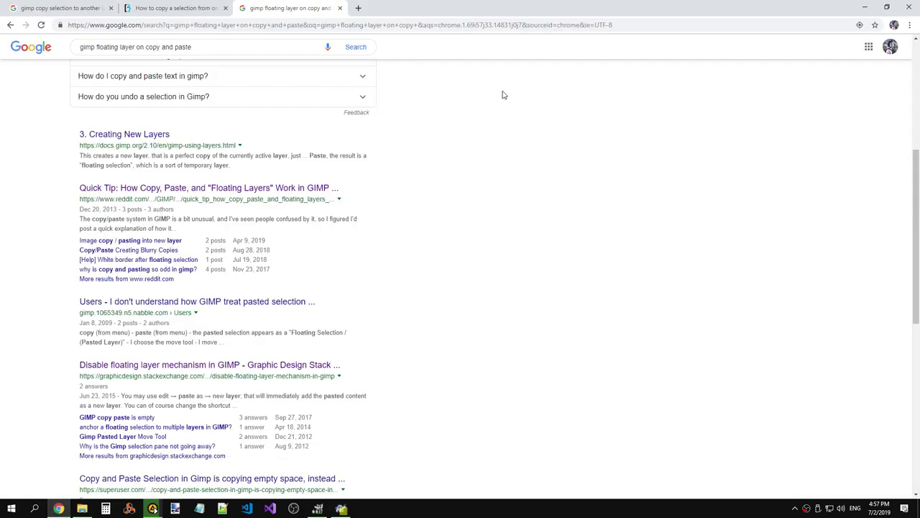
click(358, 8)
text(md)
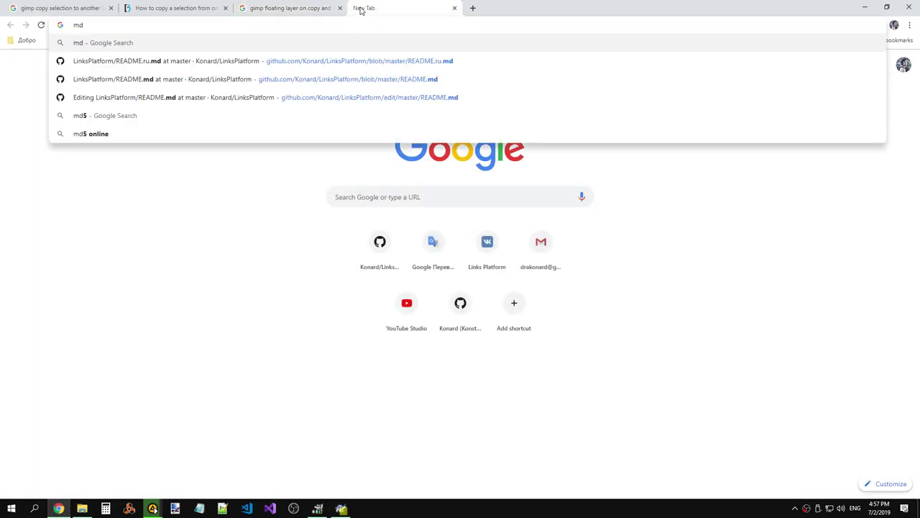
key(BackSpace)
key(BackSpace)
text(data )
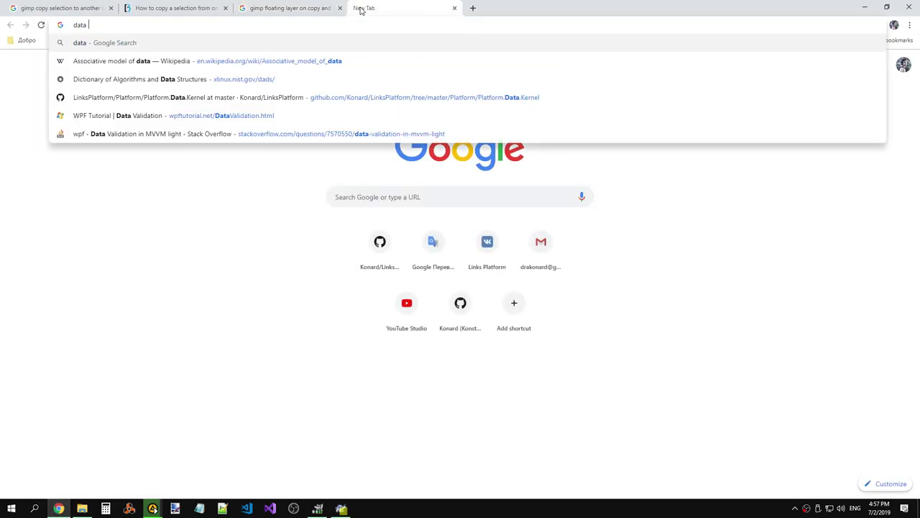
text(model comp)
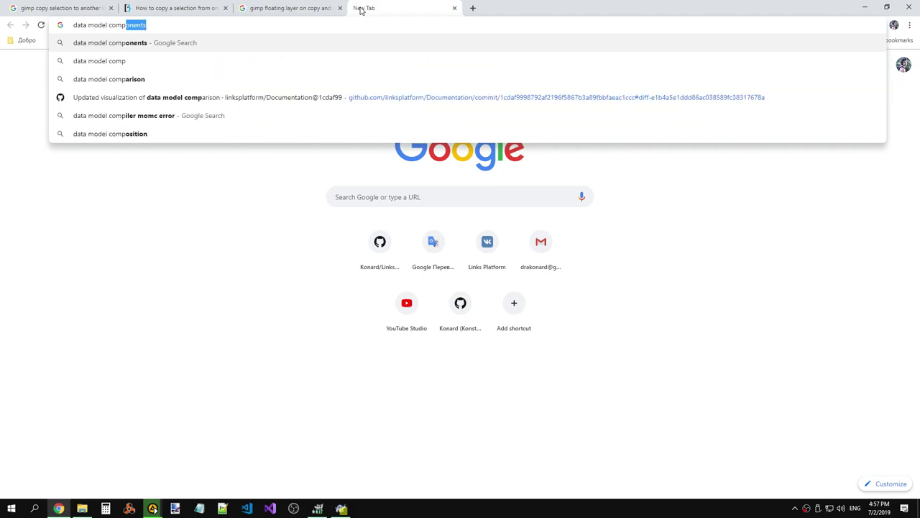
text(arison)
key(ctrl+a)
key(ctrl+c)
Paste the phrase as the commit message, capitalised to 'Data model comparison'
key(alt+Tab)
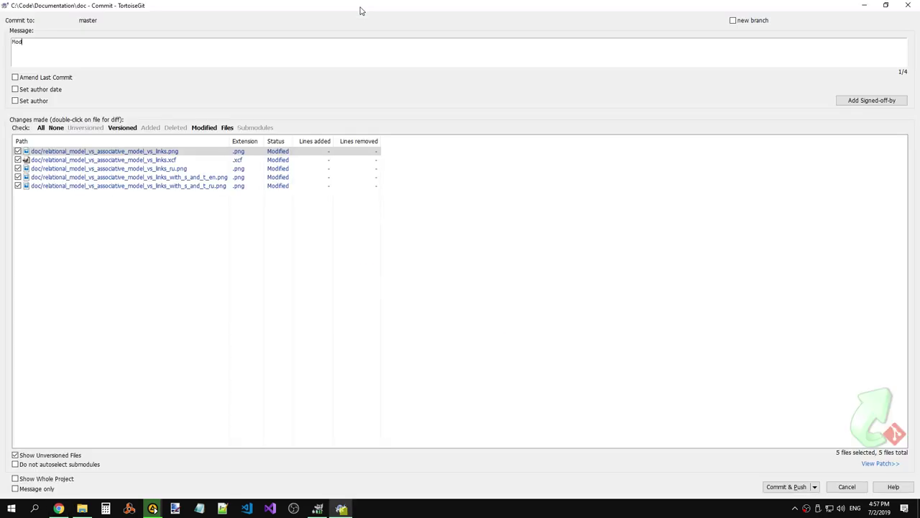
key(ctrl+a)
key(ctrl+v)
key(Home)
key(Delete)
text(D)
key(End)
Finish the message as 'Data model comparison visualization now supports dark backgrounds'
text(visuali)
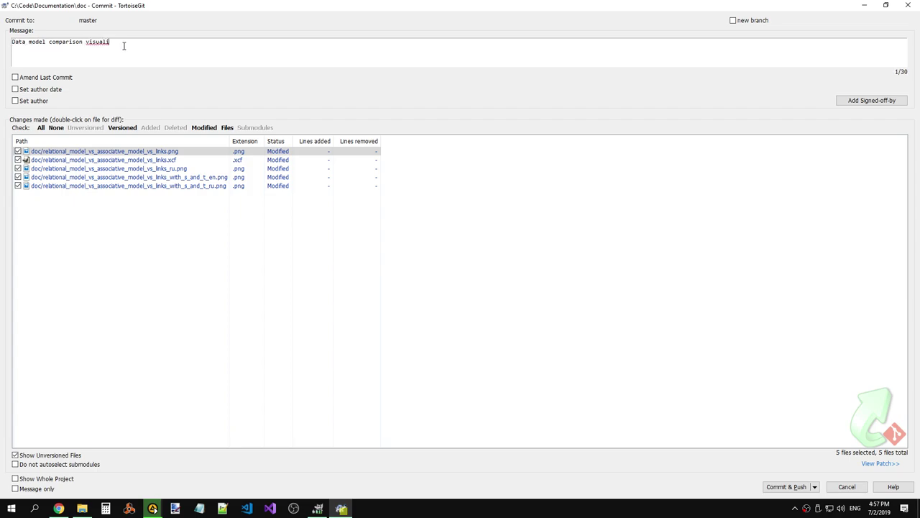
text(zation is)
text( now)
key(BackSpace)
key(BackSpace)
key(BackSpace)
key(BackSpace)
key(BackSpace)
text(n)
text(ow suppo)
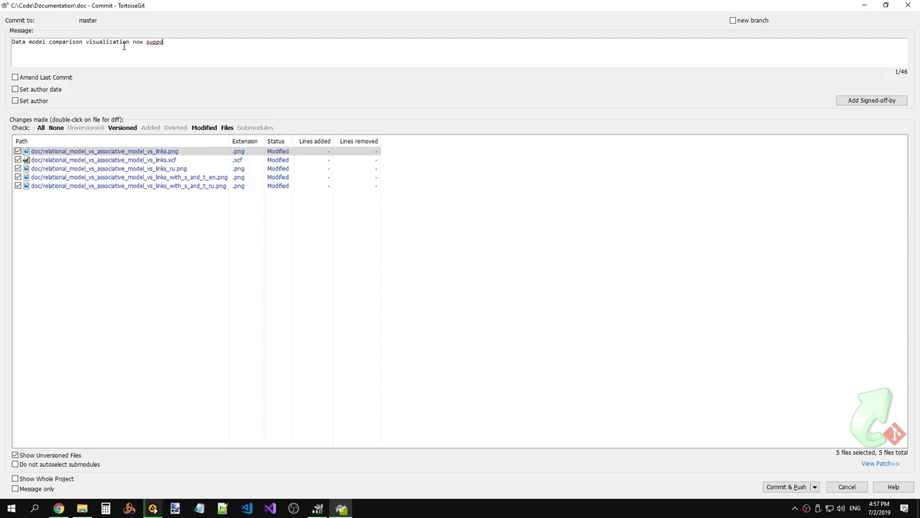
text(rts bl)
text(ack ba)
key(ctrl+BackSpace)
key(ctrl+shift+Left)
key(BackSpace)
text(dark)
text( back)
text(grounds.)
Commit and push the five diagram files to GitHub, closing the finished dialogs
click(788, 487)
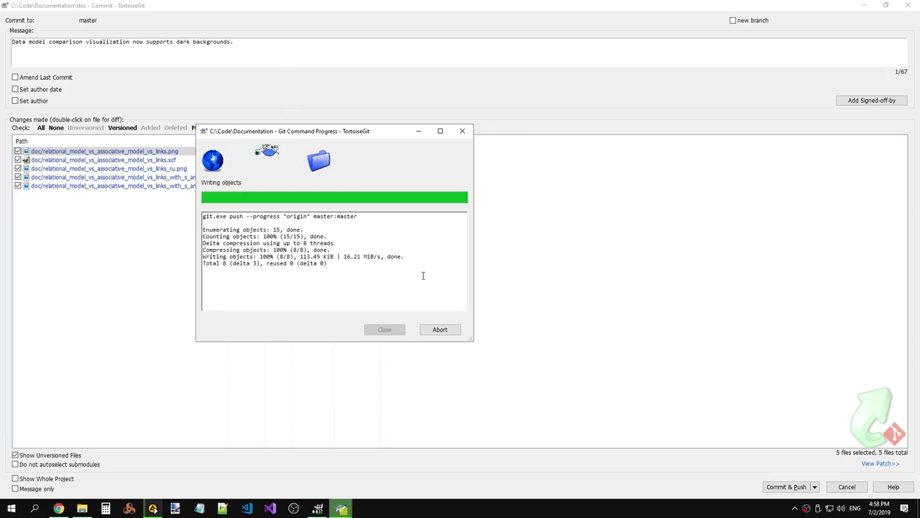
click(385, 330)
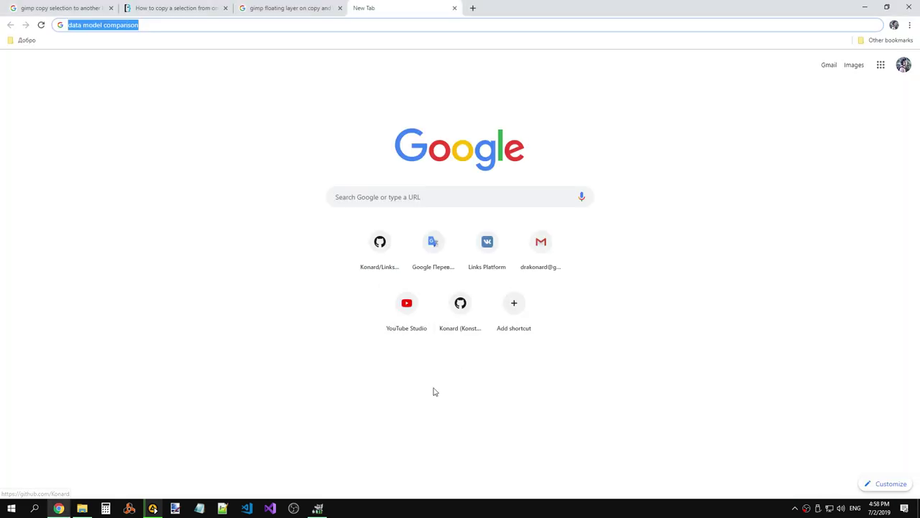
click(318, 507)
mouse_move(82, 508)
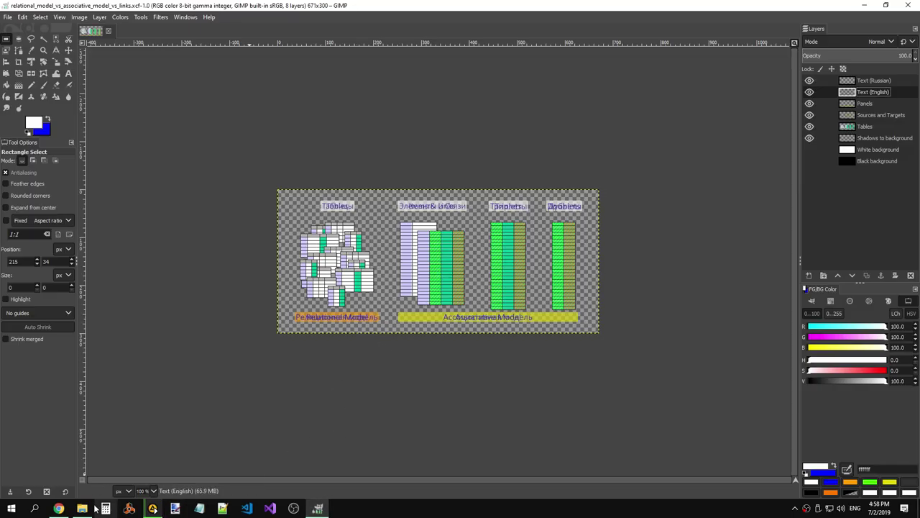
Run Git Sync on the doc folder, pushing and then pulling origin master
click(73, 509)
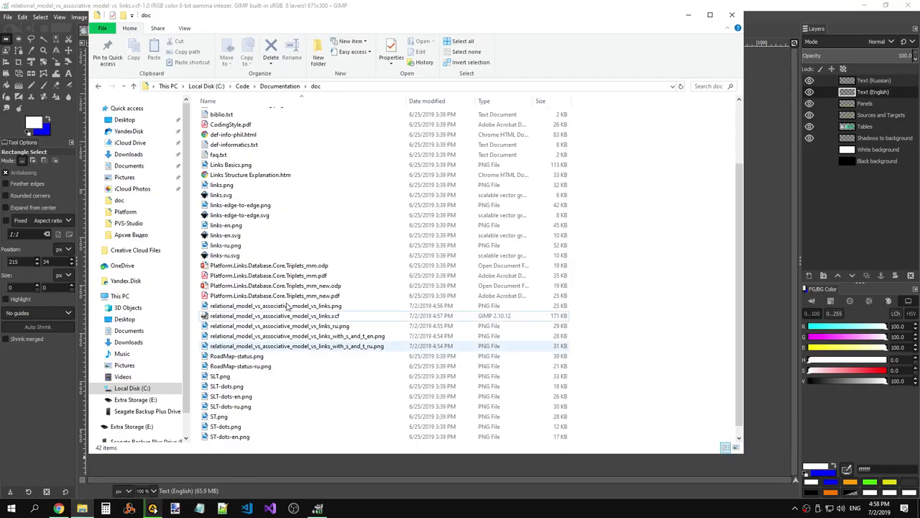
right_click(673, 258)
click(584, 383)
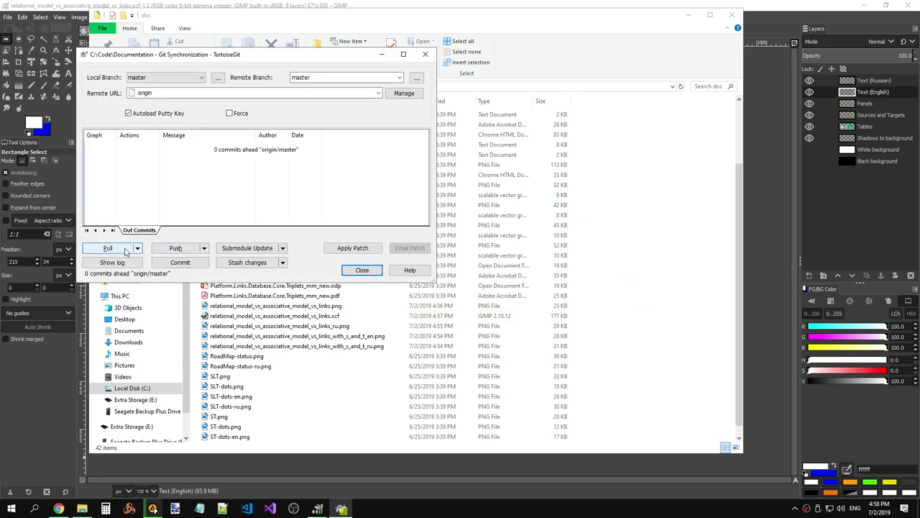
click(175, 248)
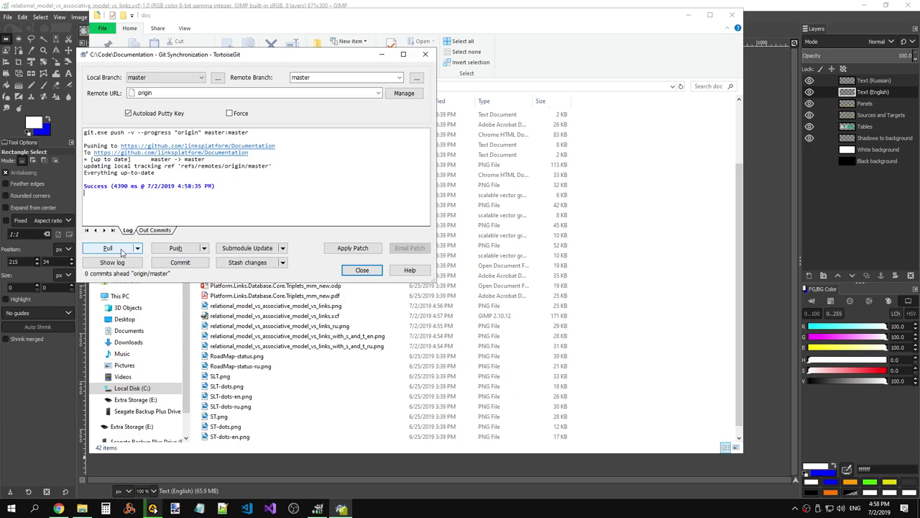
click(108, 248)
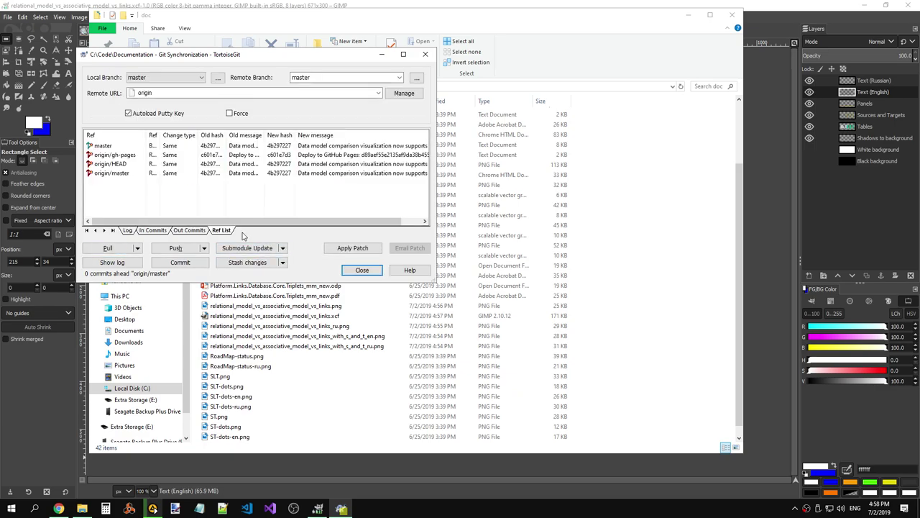
Minimize the sync window and return to the browser's address bar
click(382, 53)
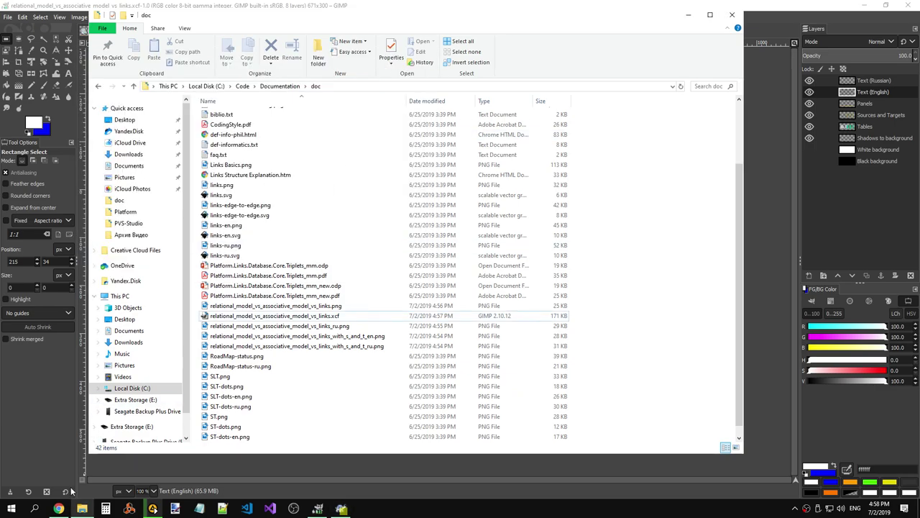
click(59, 509)
click(472, 25)
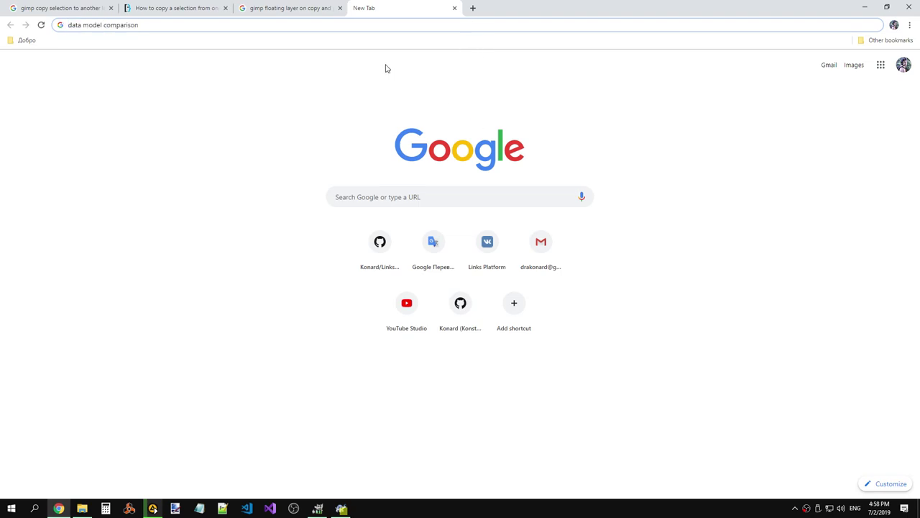
Go to github.com/linksplatform/Documentation and open the newest commit
key(ctrl+a)
key(BackSpace)
text(d)
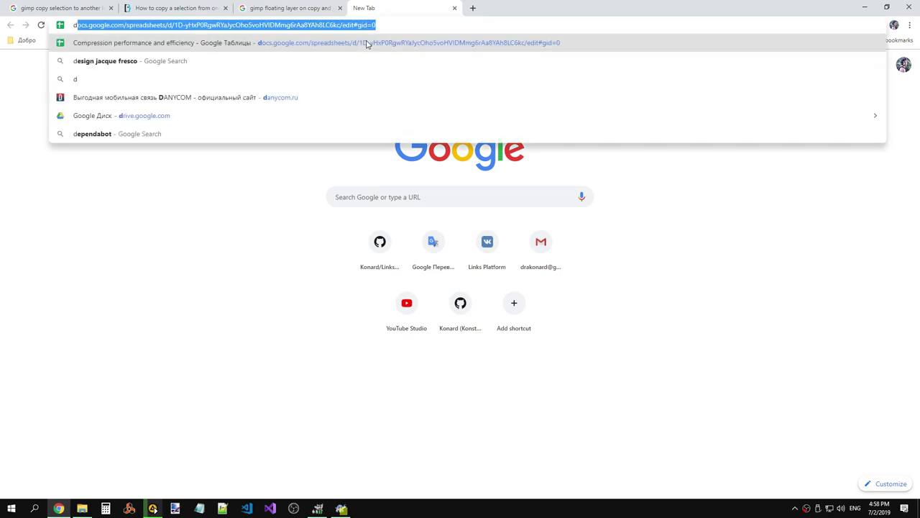
text(ocu)
key(Down)
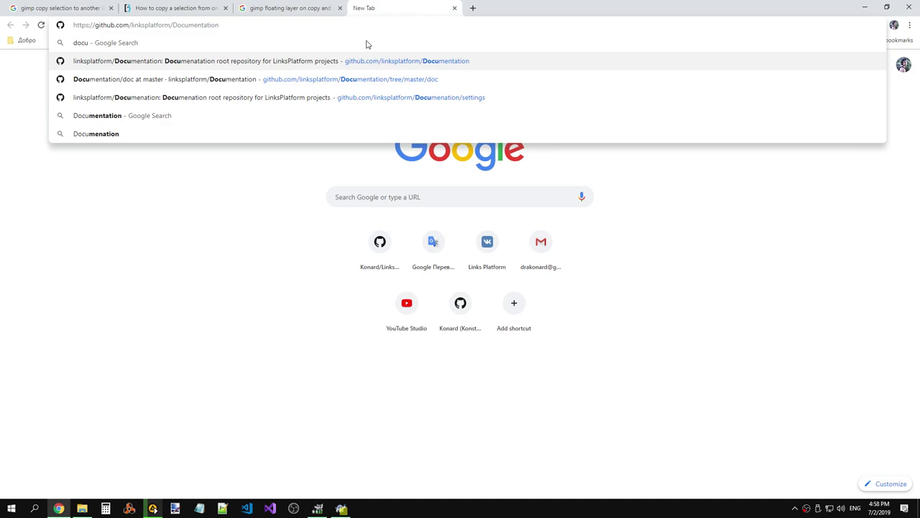
key(Return)
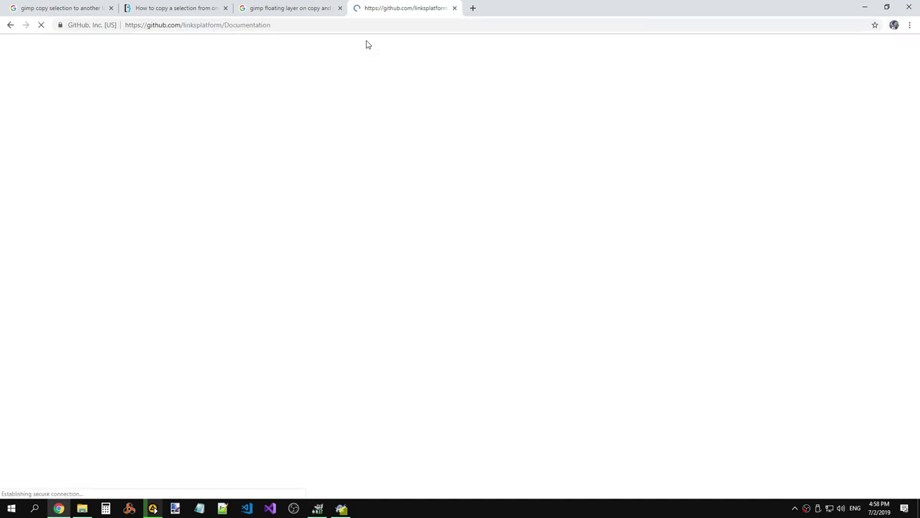
click(264, 178)
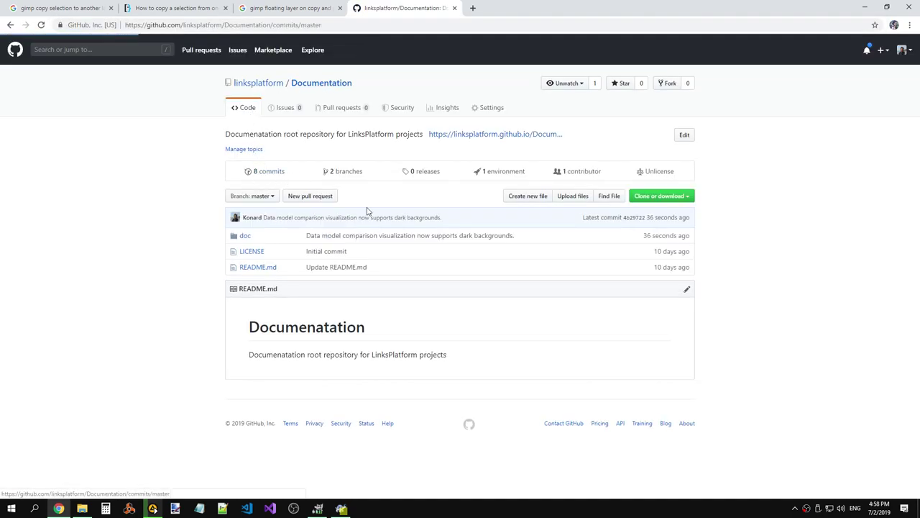
click(342, 179)
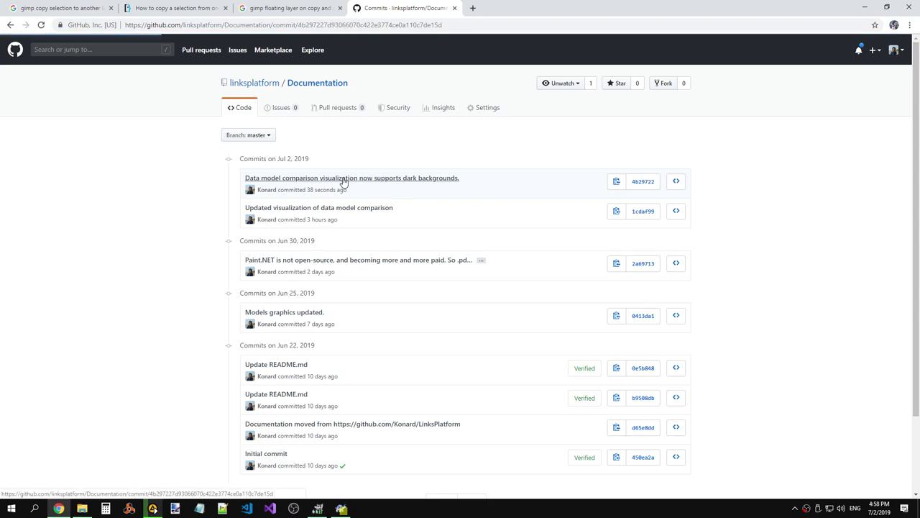
Switch the four changed diagram PNGs (en, ru, with_s_and_t en/ru) to rich image diffs
scroll(448, 215, down, 2)
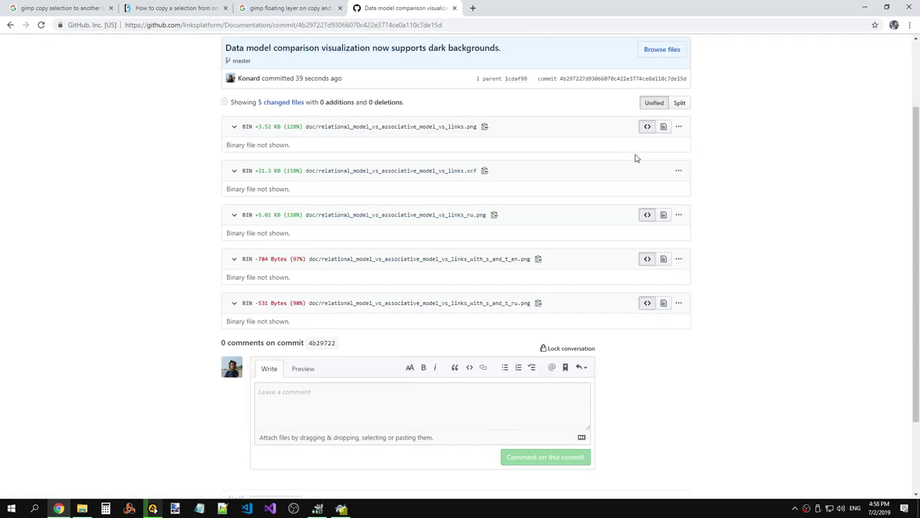
click(663, 130)
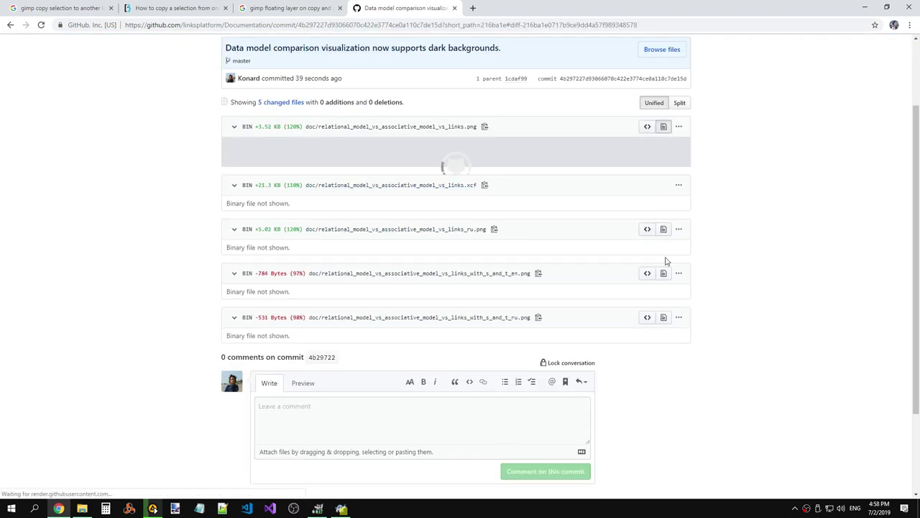
click(664, 335)
scroll(669, 374, down, 2)
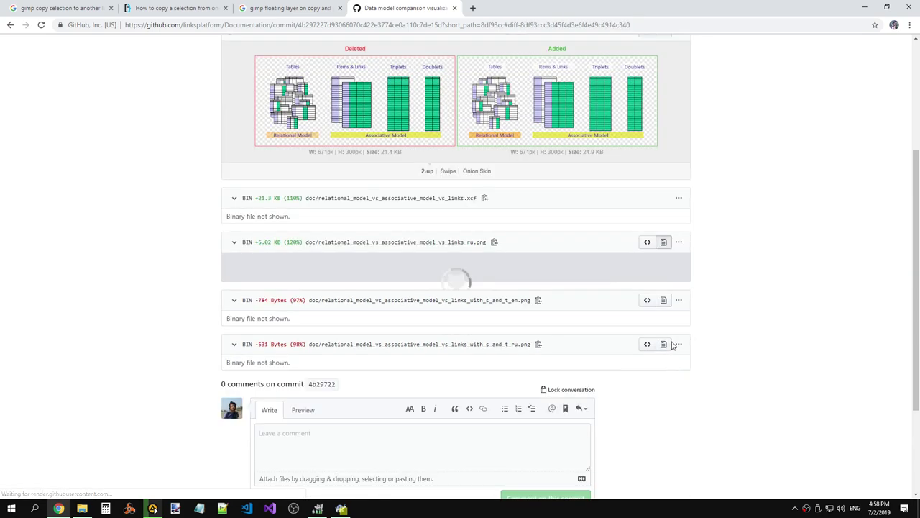
click(664, 409)
click(663, 453)
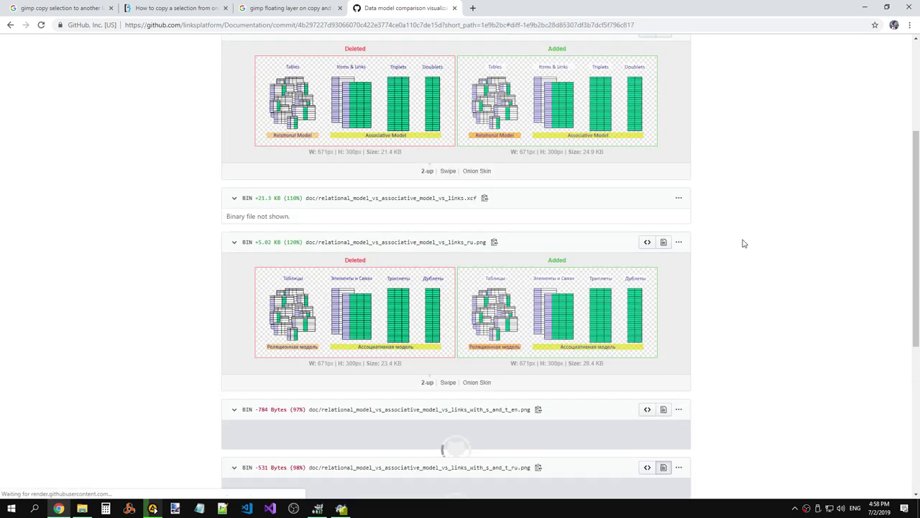
scroll(751, 223, down, 3)
scroll(762, 208, up, 4)
scroll(718, 222, up, 2)
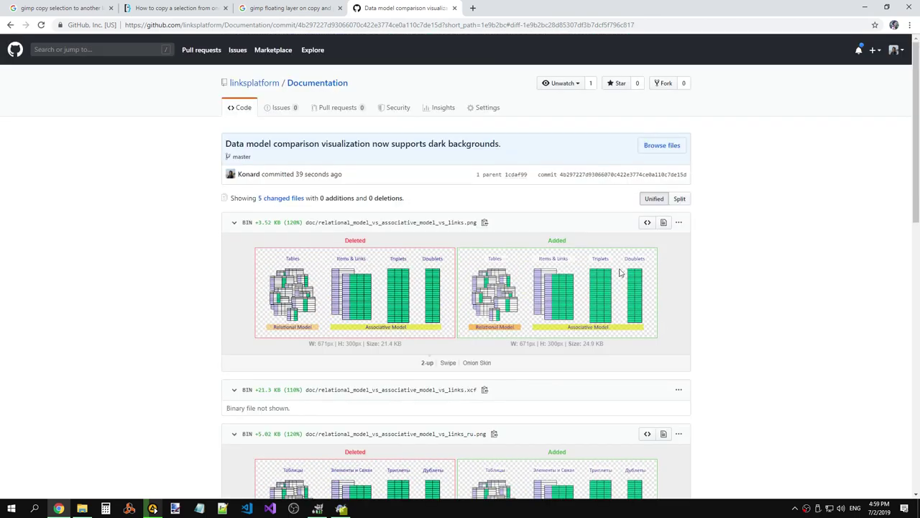
scroll(489, 277, down, 1)
Swipe-compare old and new versions of the English and Russian diagrams
click(448, 267)
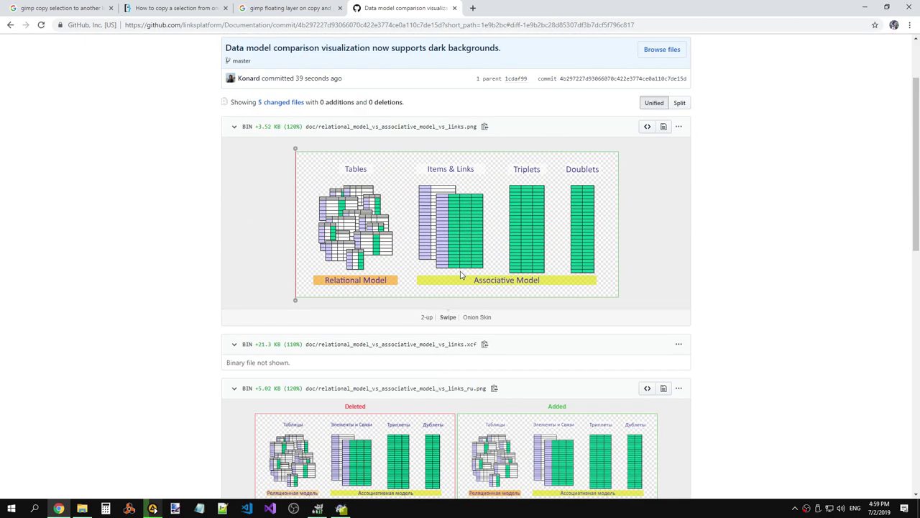
mouse_move(294, 304)
mouse_down()
mouse_move(618, 302)
mouse_move(304, 301)
mouse_move(644, 309)
mouse_move(277, 302)
mouse_move(616, 309)
mouse_move(289, 299)
mouse_move(665, 298)
mouse_up()
scroll(653, 240, down, 2)
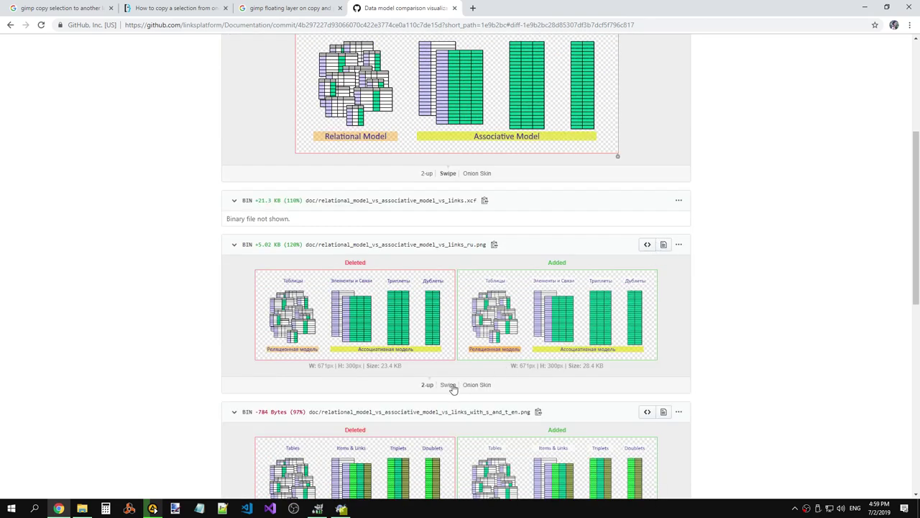
click(448, 384)
scroll(505, 314, down, 1)
mouse_move(294, 326)
mouse_down()
mouse_move(596, 322)
mouse_move(267, 318)
mouse_up()
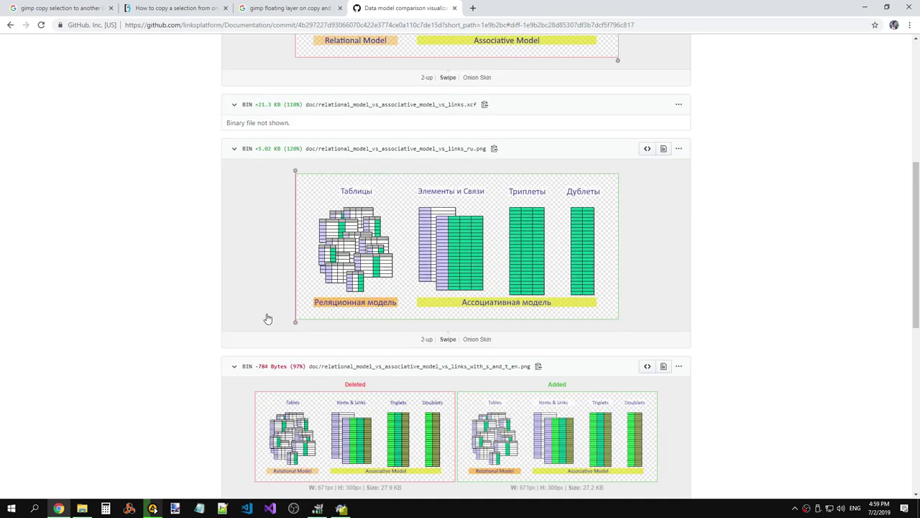
Swipe-compare the with_s_and_t_en and with_s_and_t_ru diagrams, then scroll back to the top
scroll(654, 280, down, 3)
scroll(564, 237, down, 1)
click(447, 216)
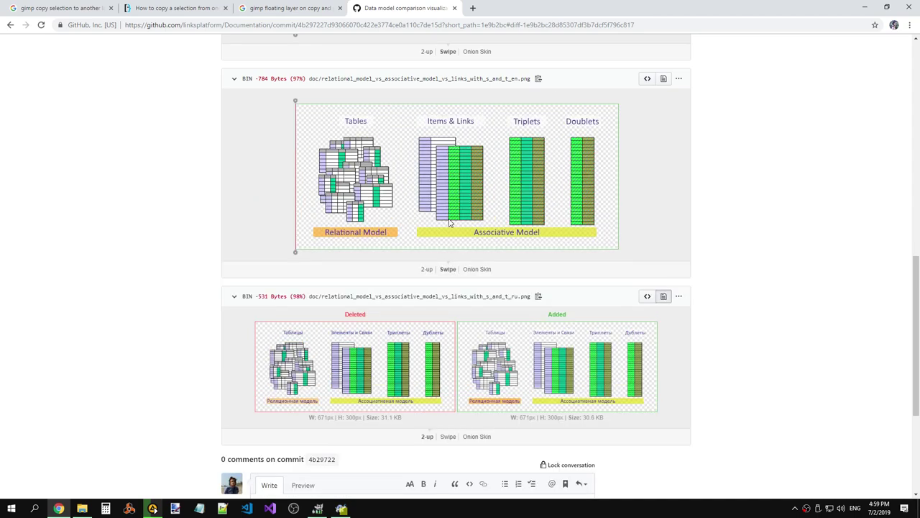
mouse_move(308, 257)
mouse_down()
mouse_move(635, 257)
mouse_move(273, 242)
mouse_move(641, 256)
mouse_move(233, 244)
mouse_move(621, 255)
mouse_move(242, 237)
mouse_up()
scroll(357, 341, down, 1)
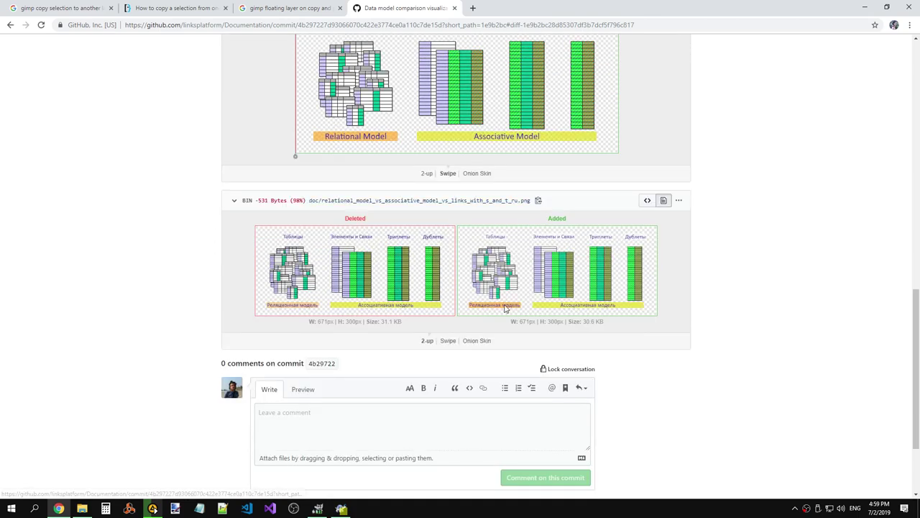
click(448, 340)
mouse_move(297, 374)
mouse_down()
mouse_move(320, 363)
mouse_move(594, 370)
mouse_move(310, 352)
mouse_move(484, 325)
mouse_move(640, 355)
mouse_move(240, 333)
mouse_up()
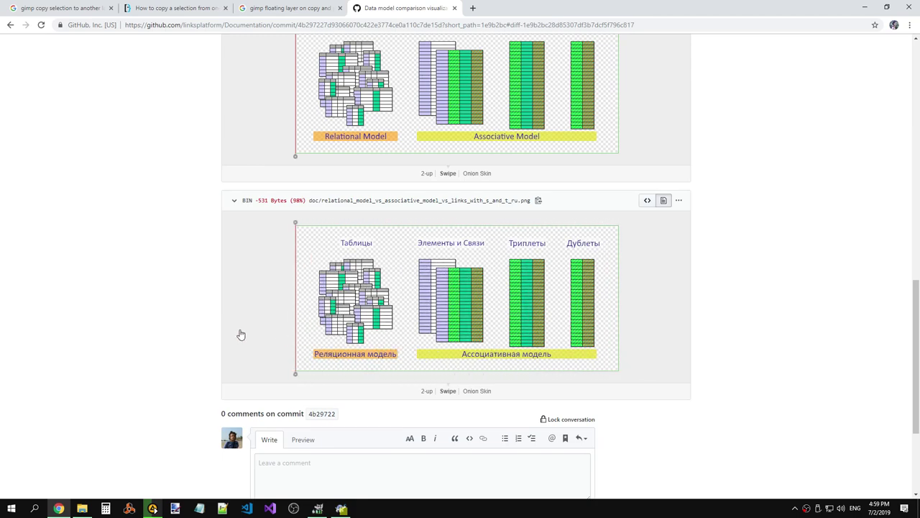
scroll(623, 275, down, 2)
scroll(704, 290, up, 5)
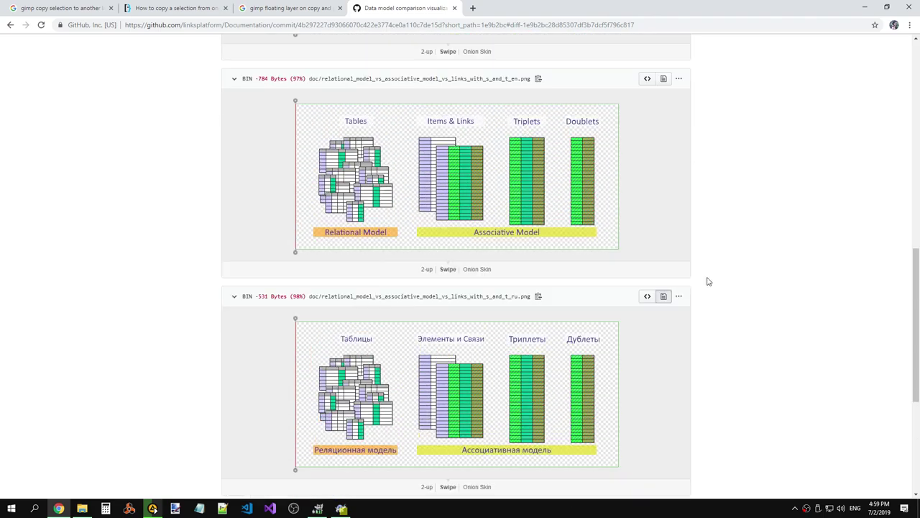
scroll(708, 284, up, 4)
scroll(712, 277, up, 4)
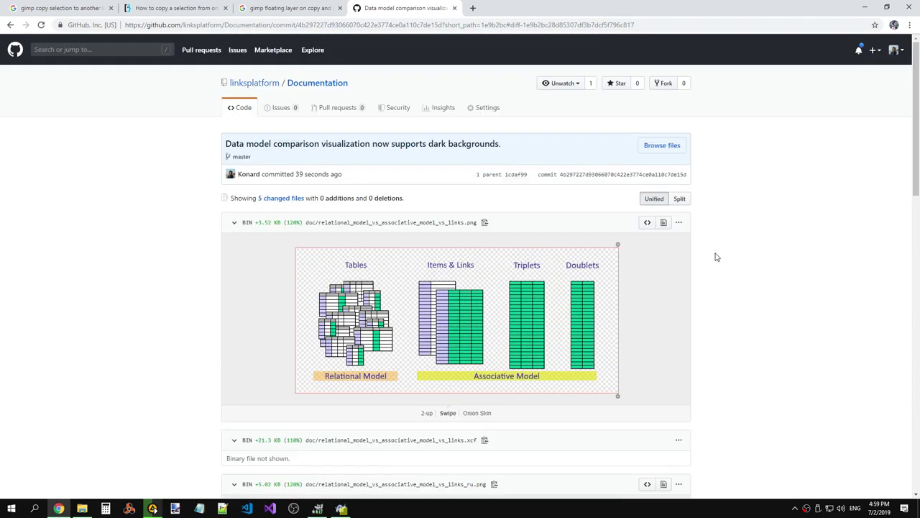